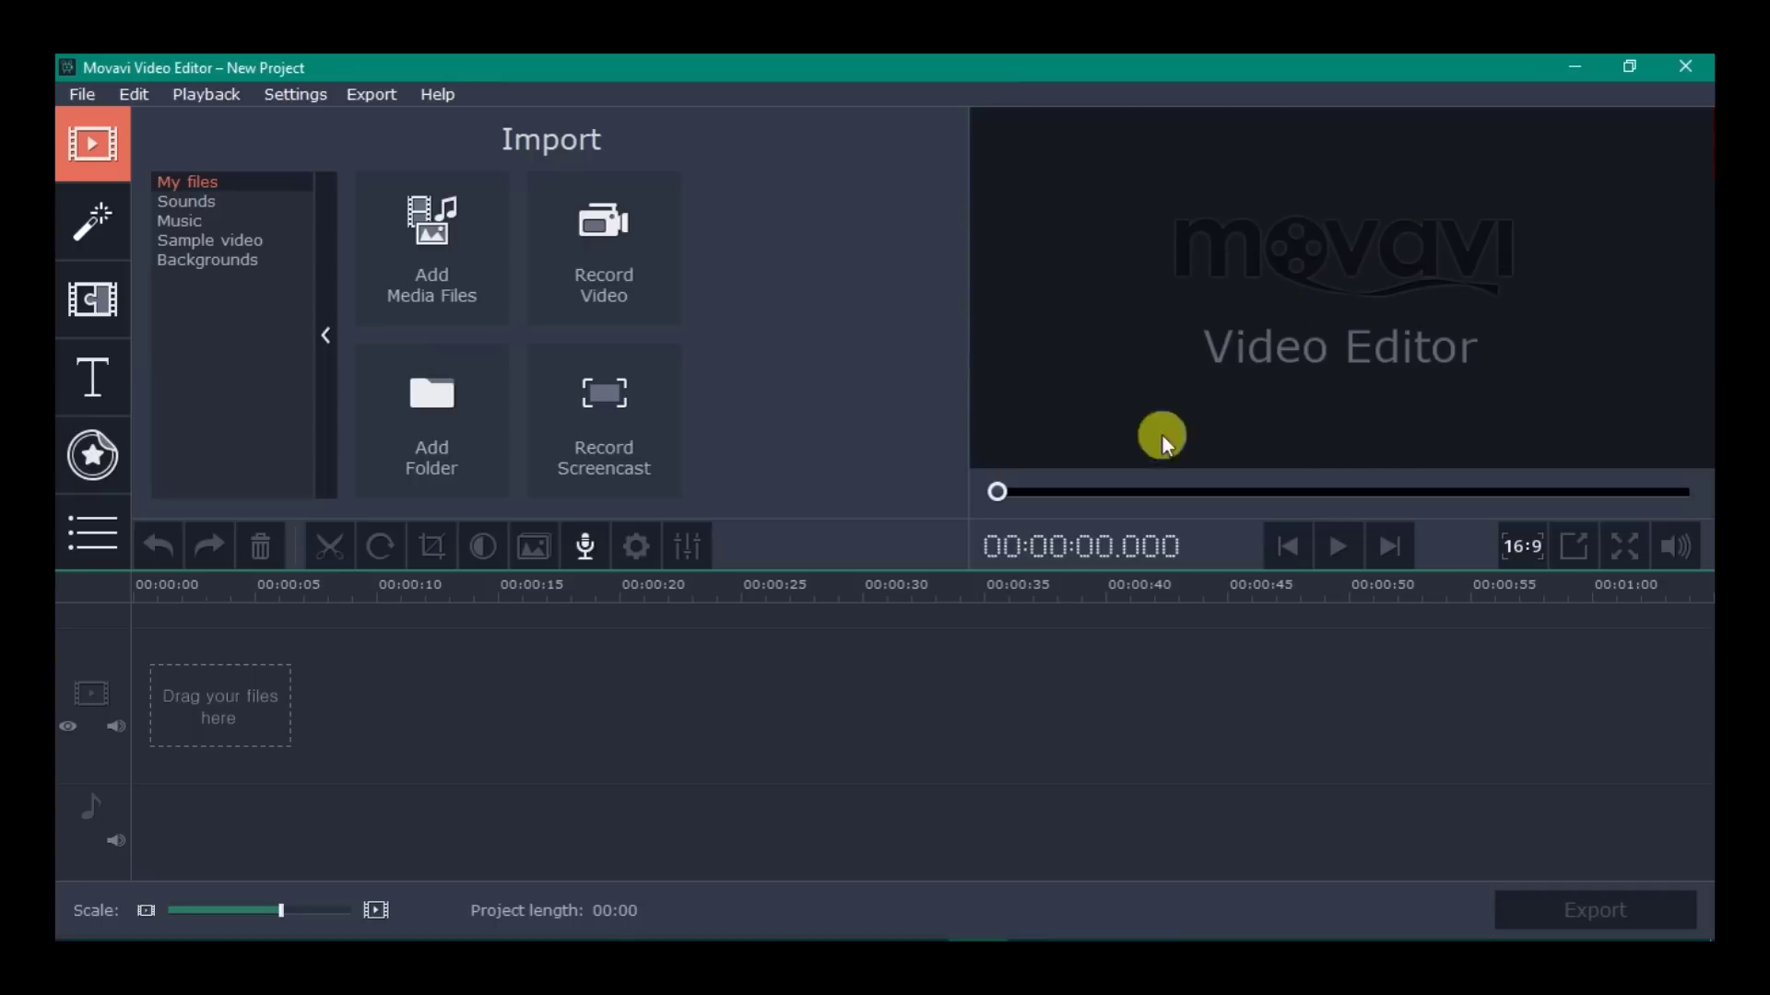
click(85, 96)
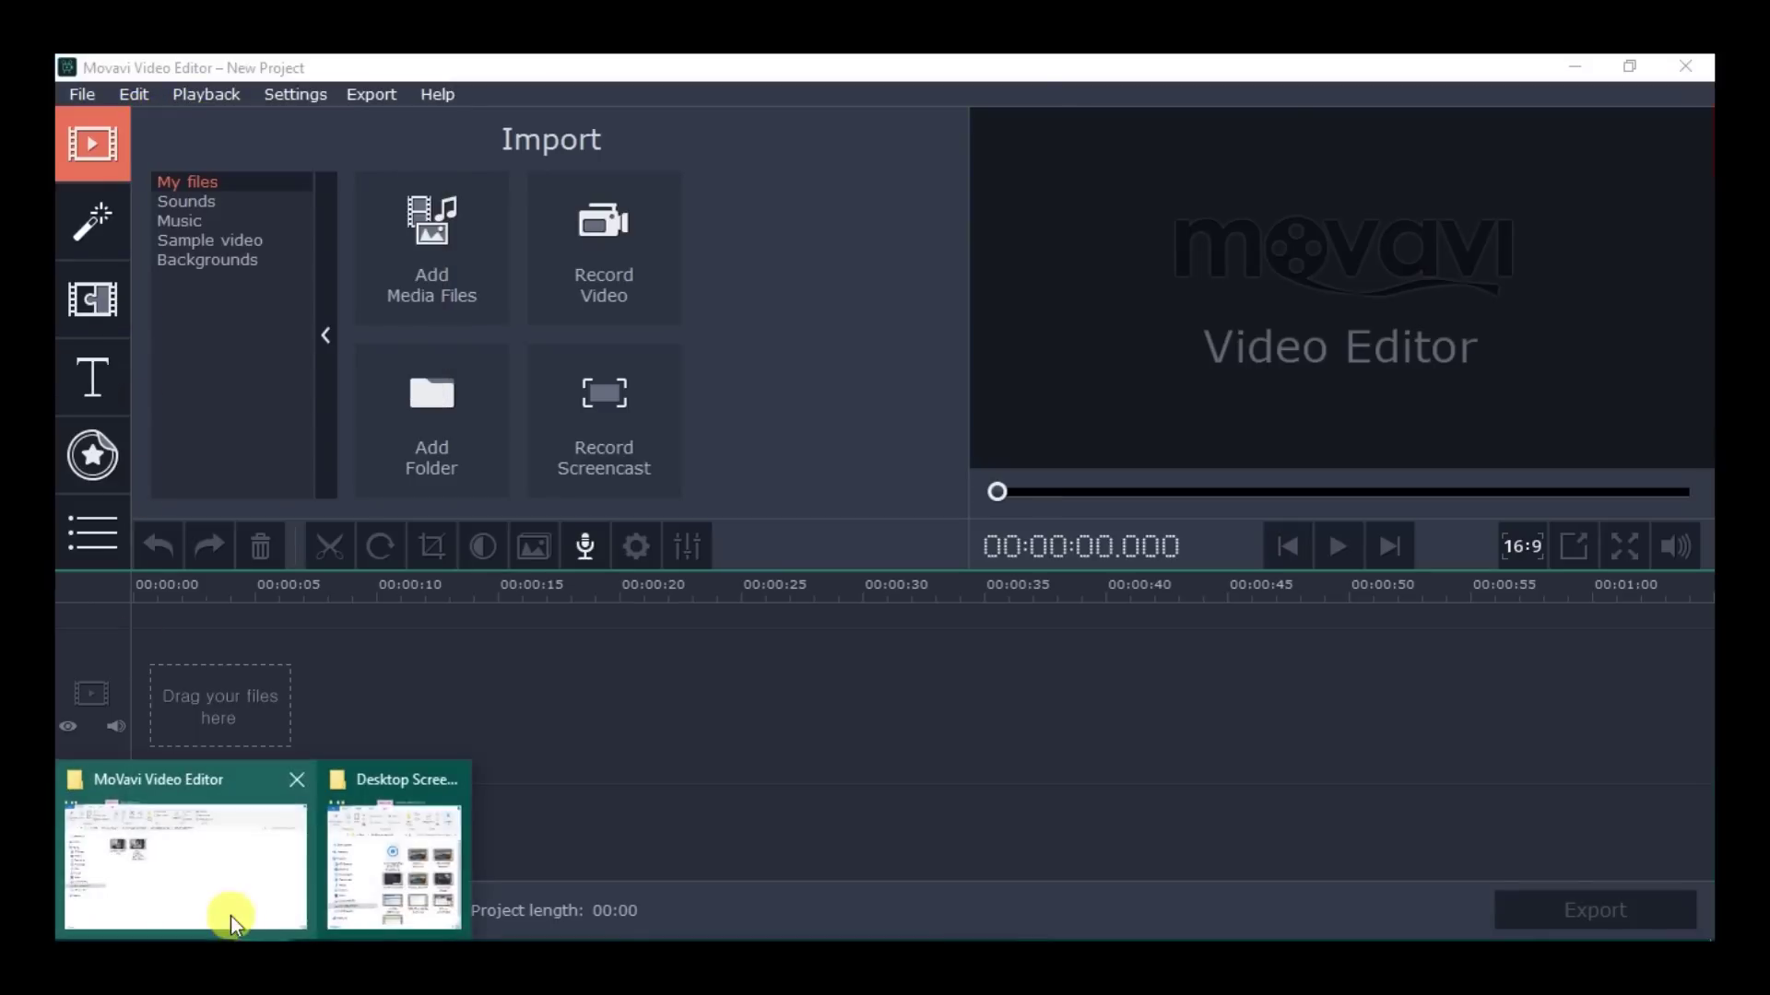
click(225, 912)
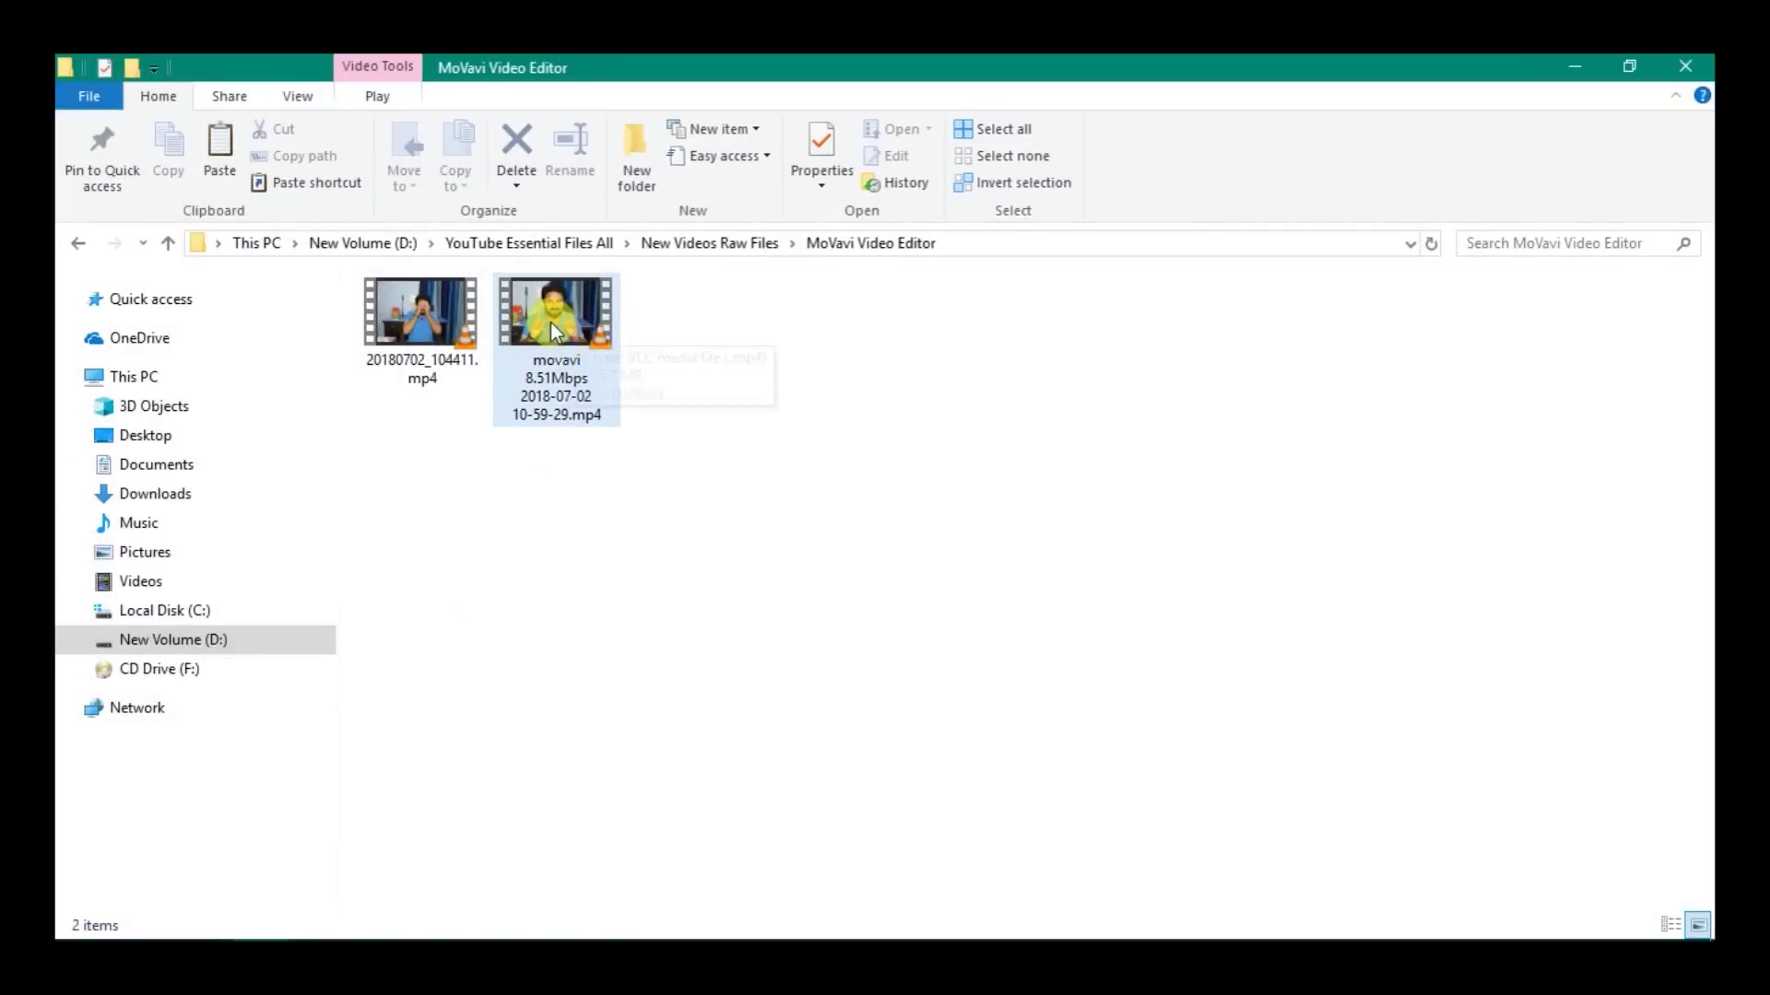
drag(551, 322, 225, 739)
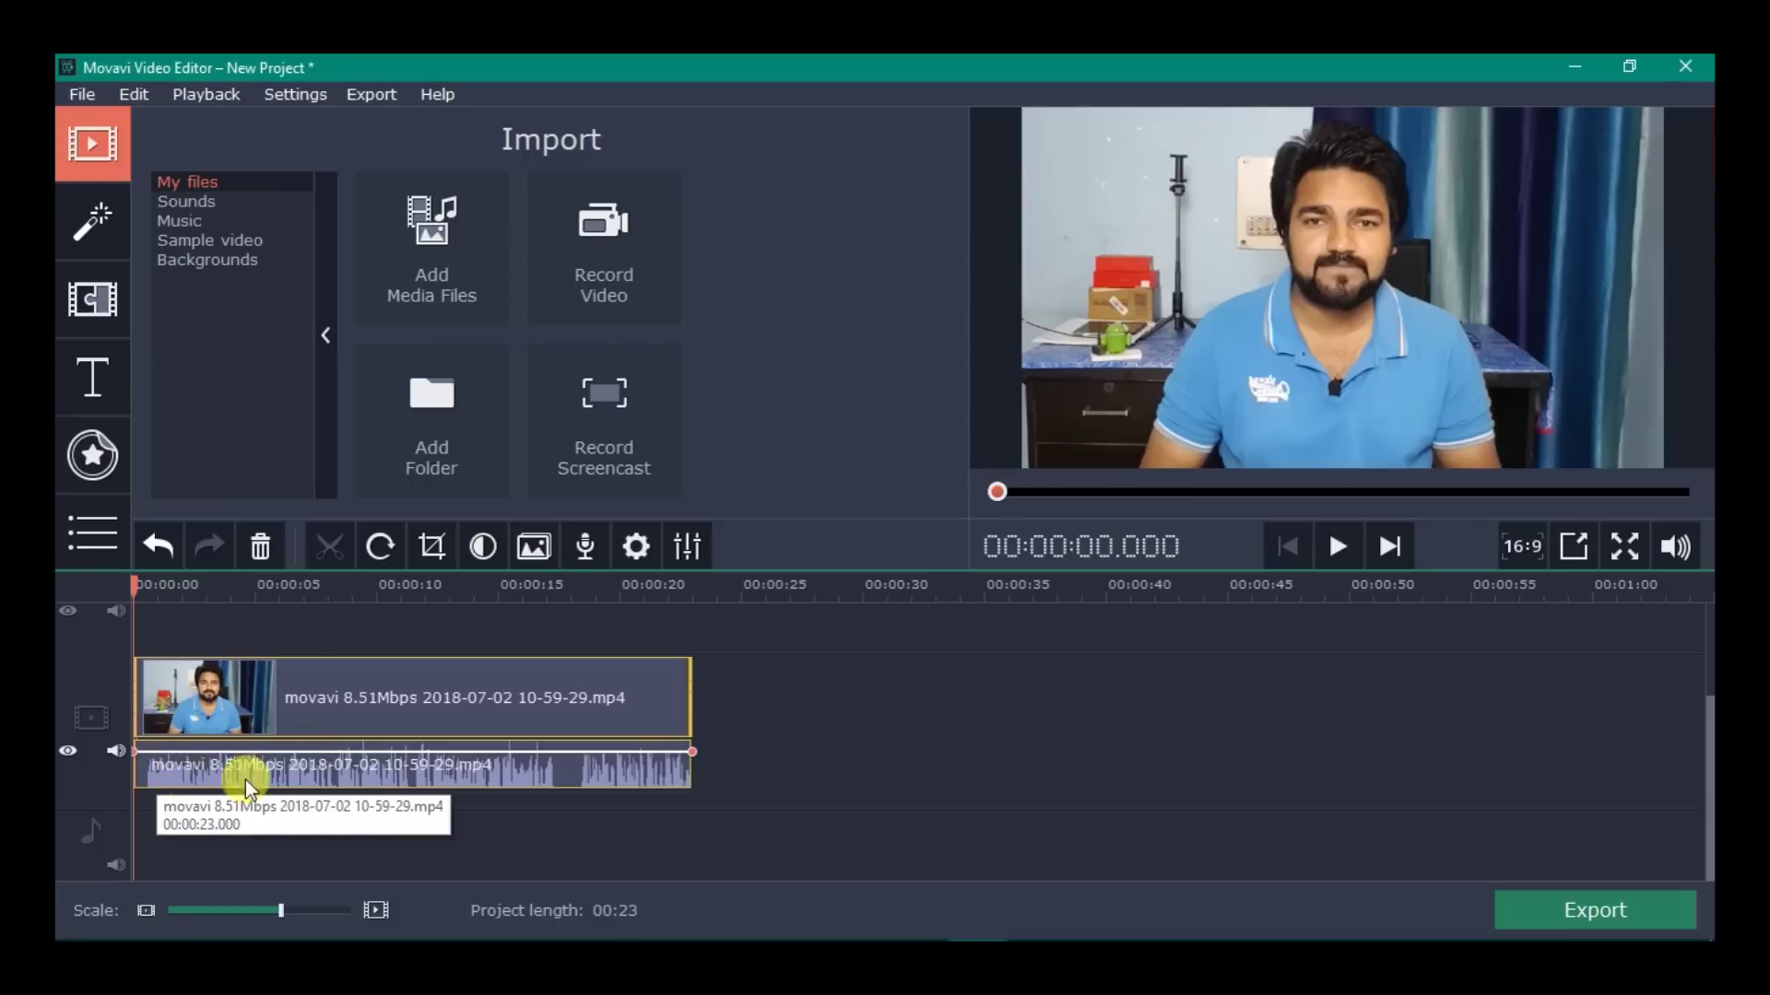
Split the video clip at 00:00:00.547, where the speech begins in the audio waveform.
click(143, 911)
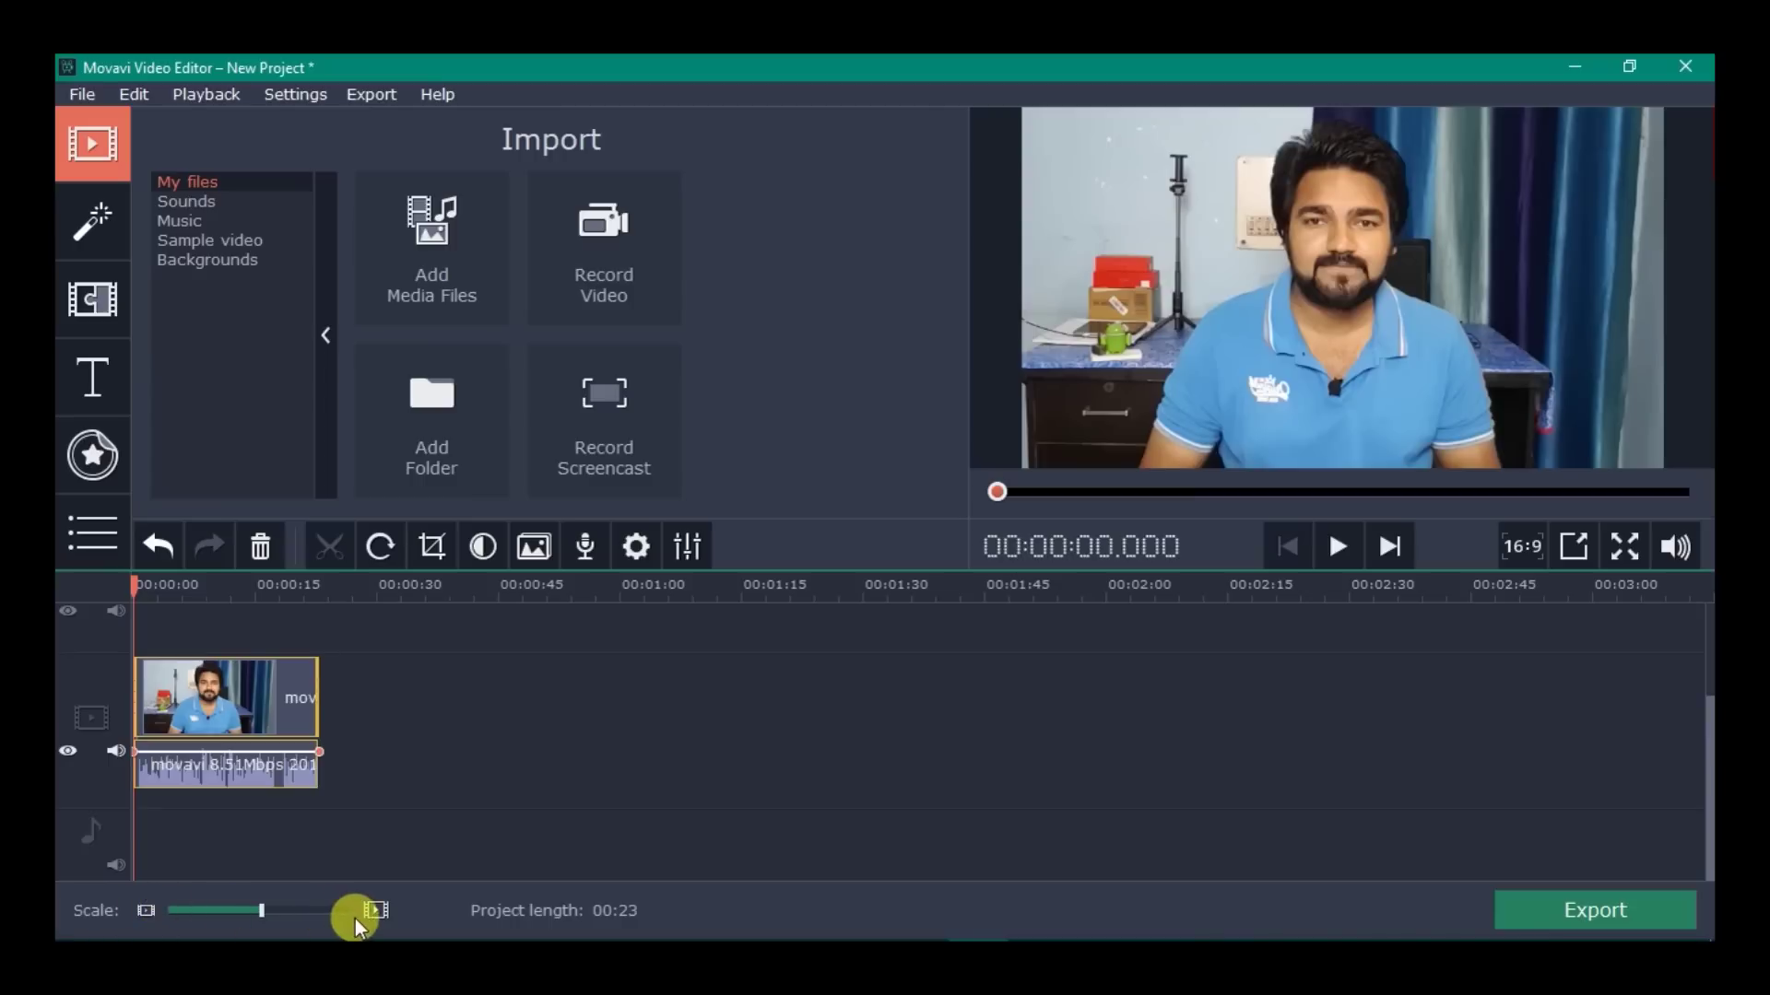
click(380, 909)
click(382, 909)
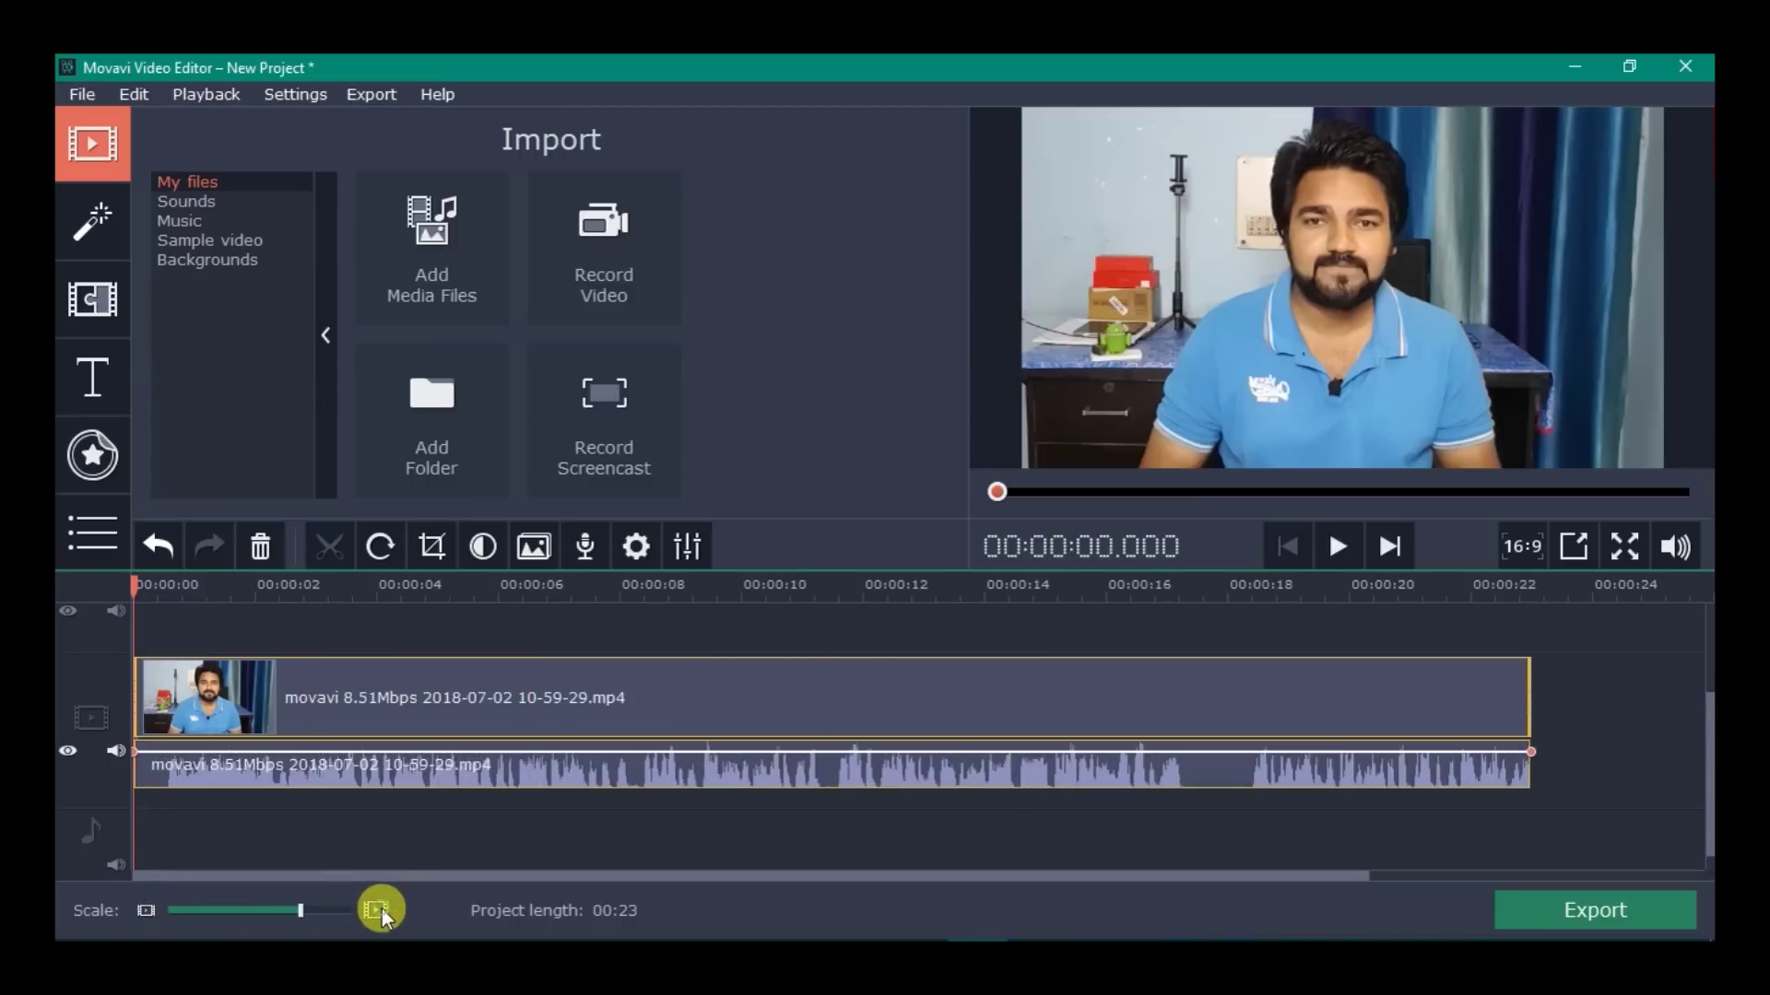
click(382, 909)
click(381, 909)
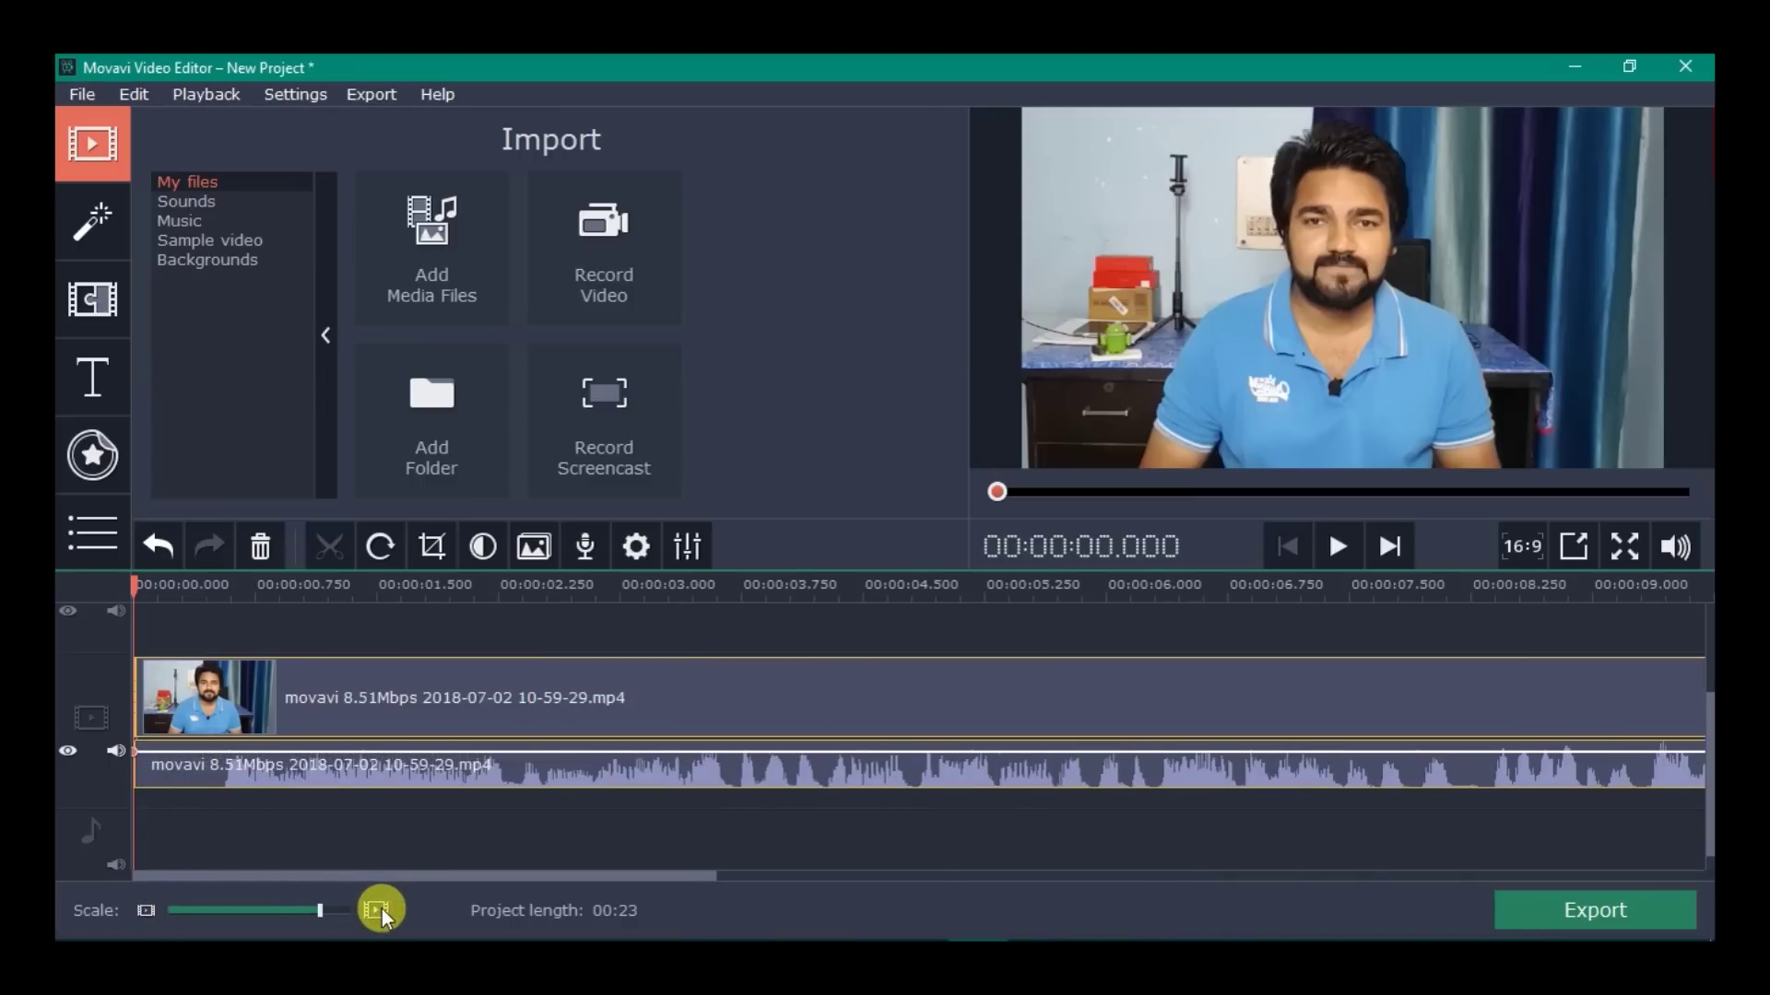
click(143, 910)
click(147, 908)
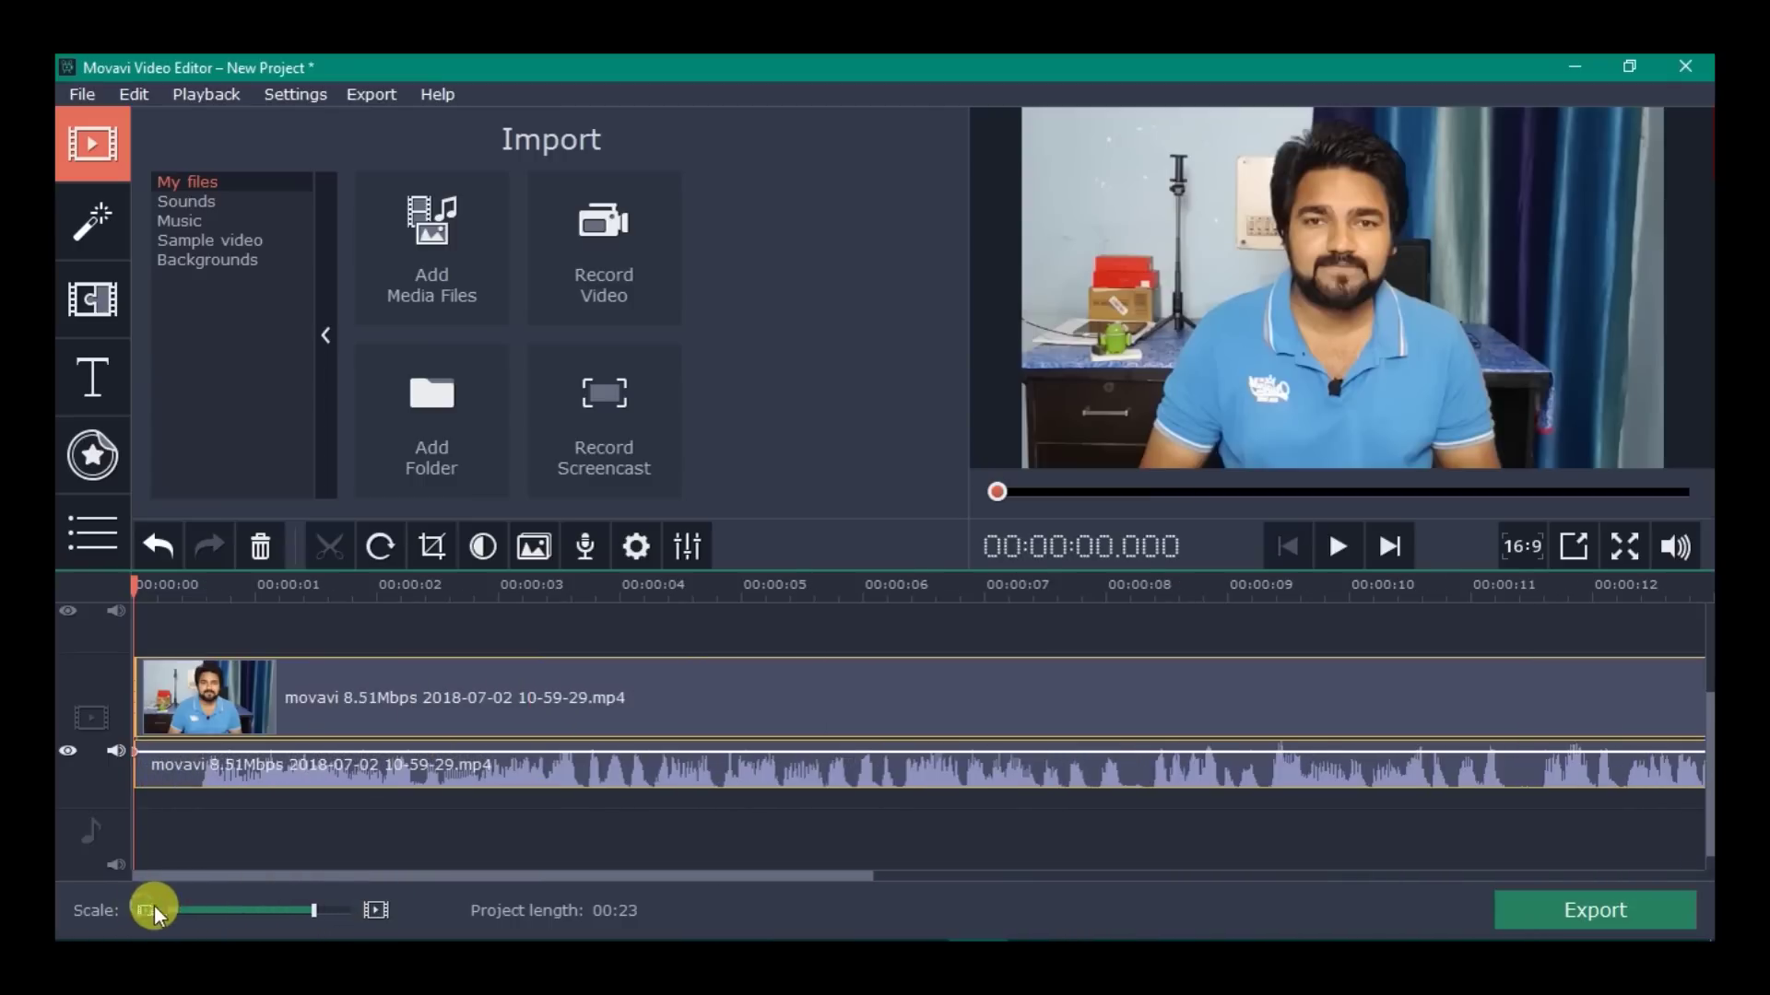
click(375, 910)
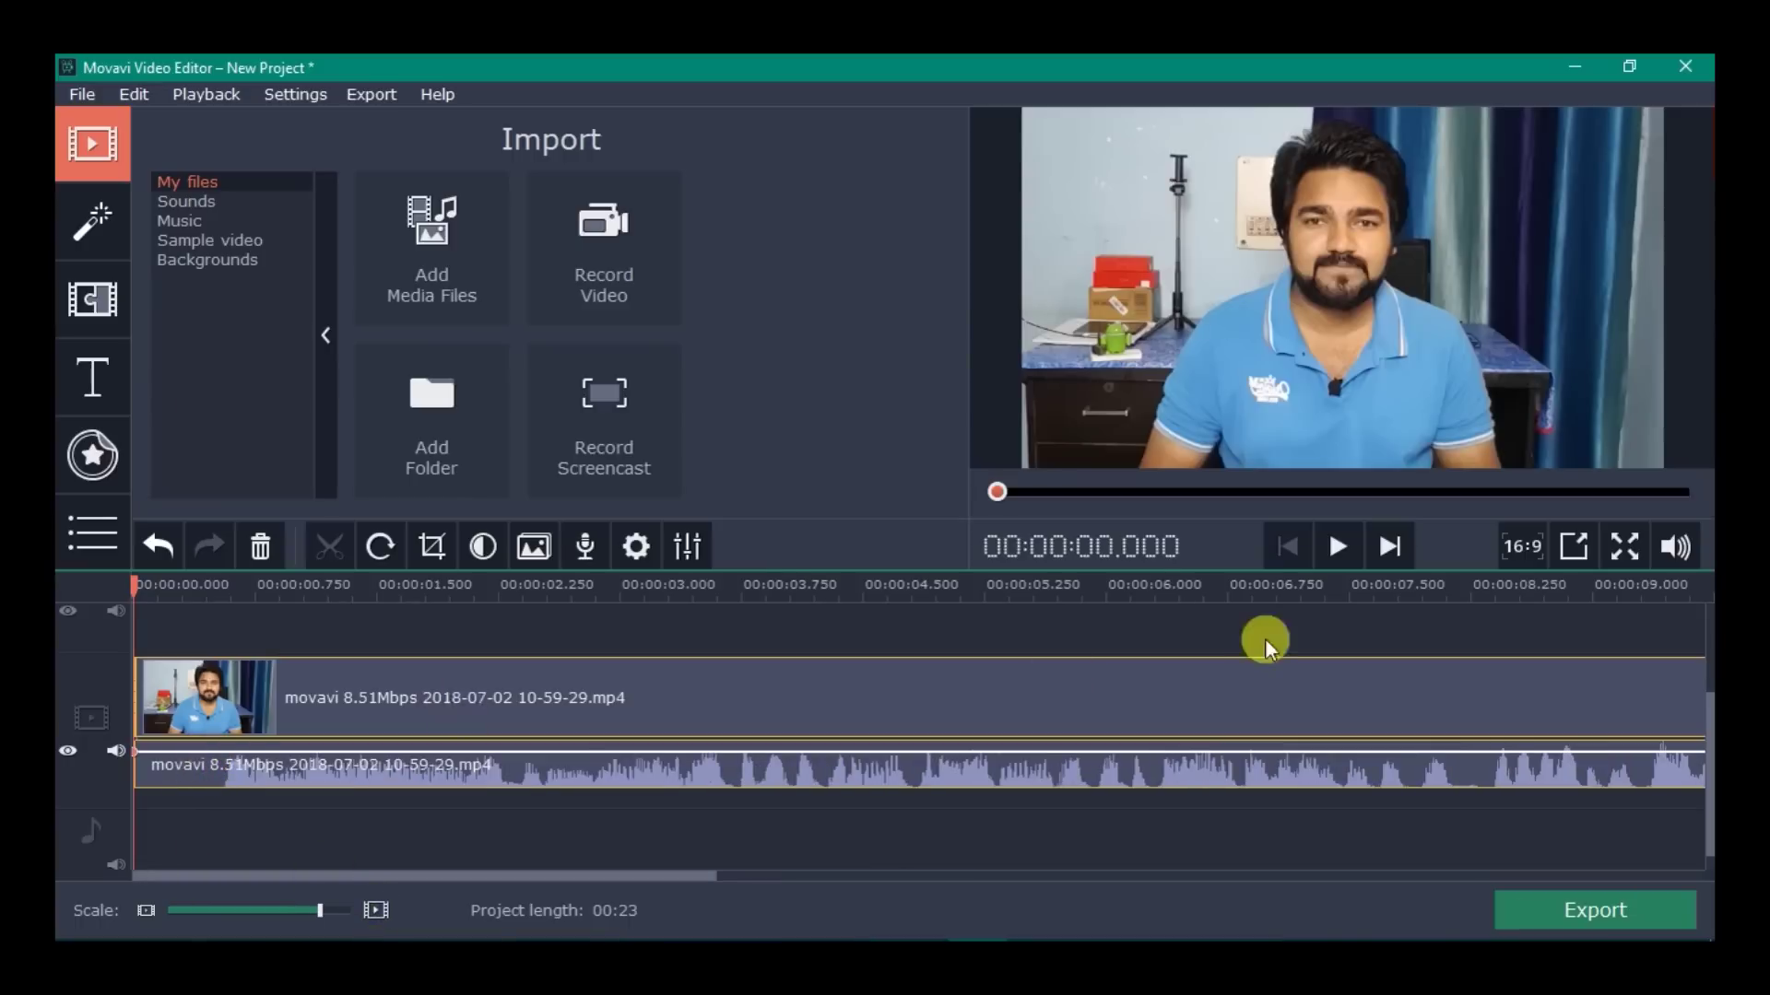
click(1335, 555)
mouse_move(266, 586)
mouse_down()
mouse_move(192, 587)
mouse_move(220, 589)
mouse_up()
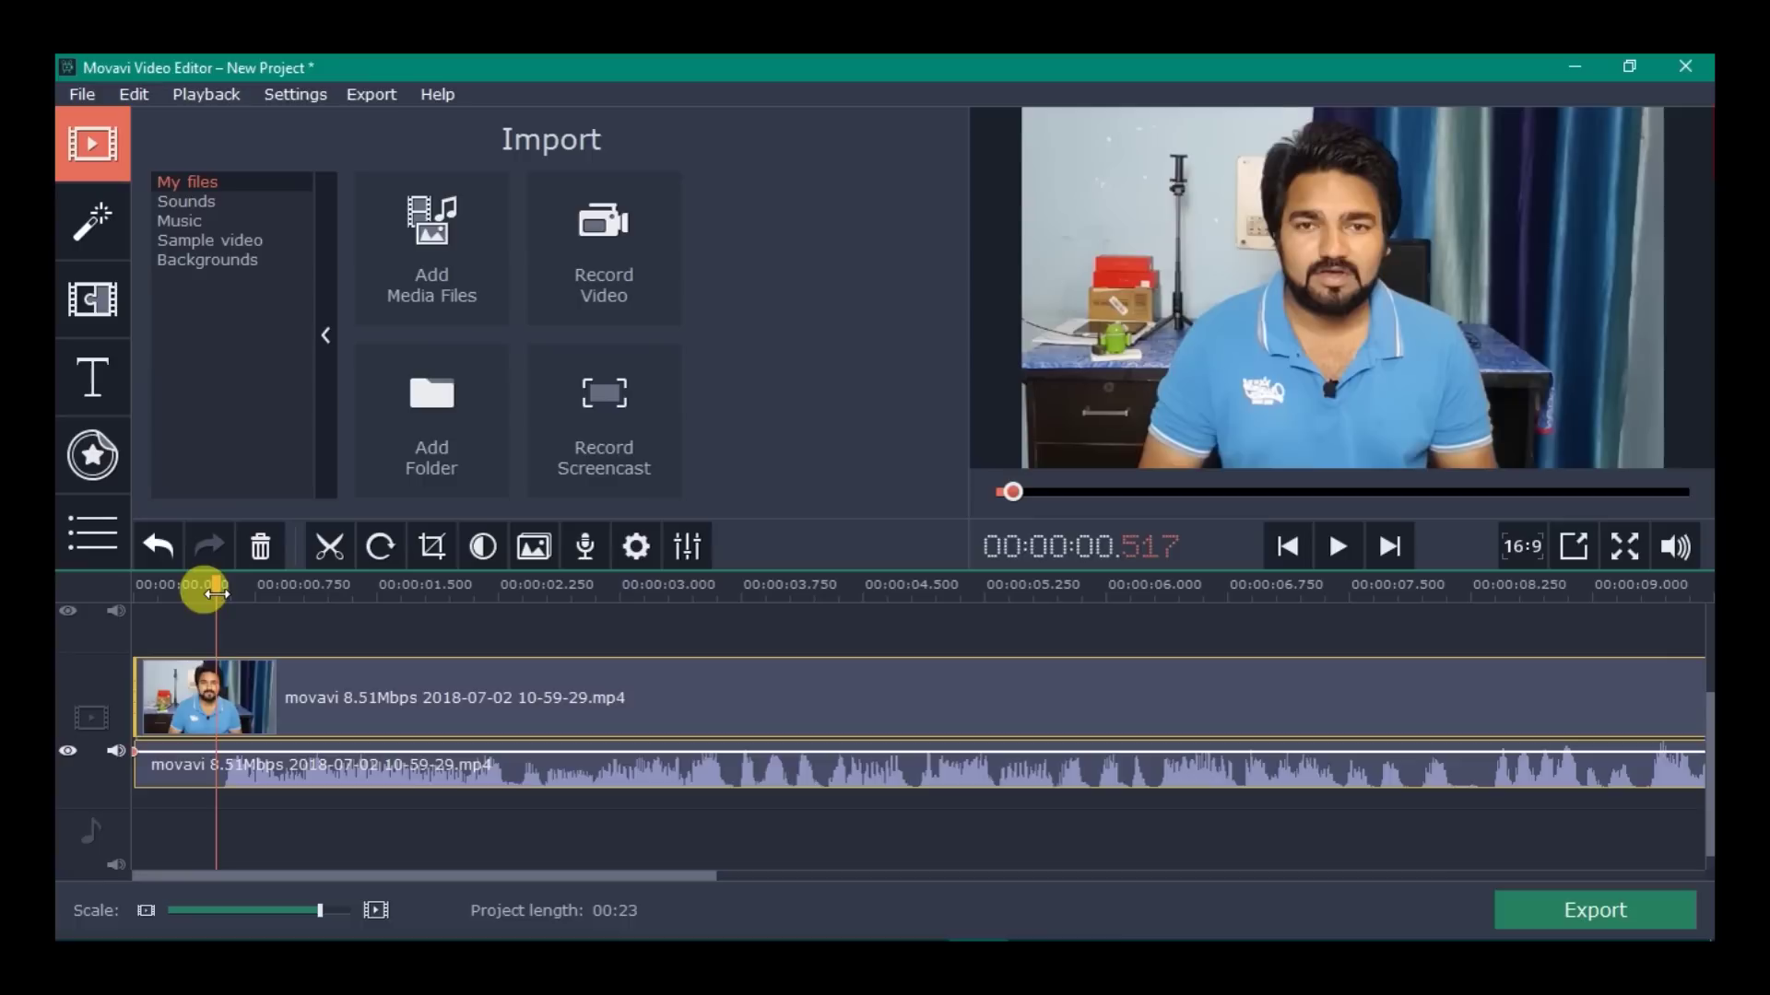
click(223, 726)
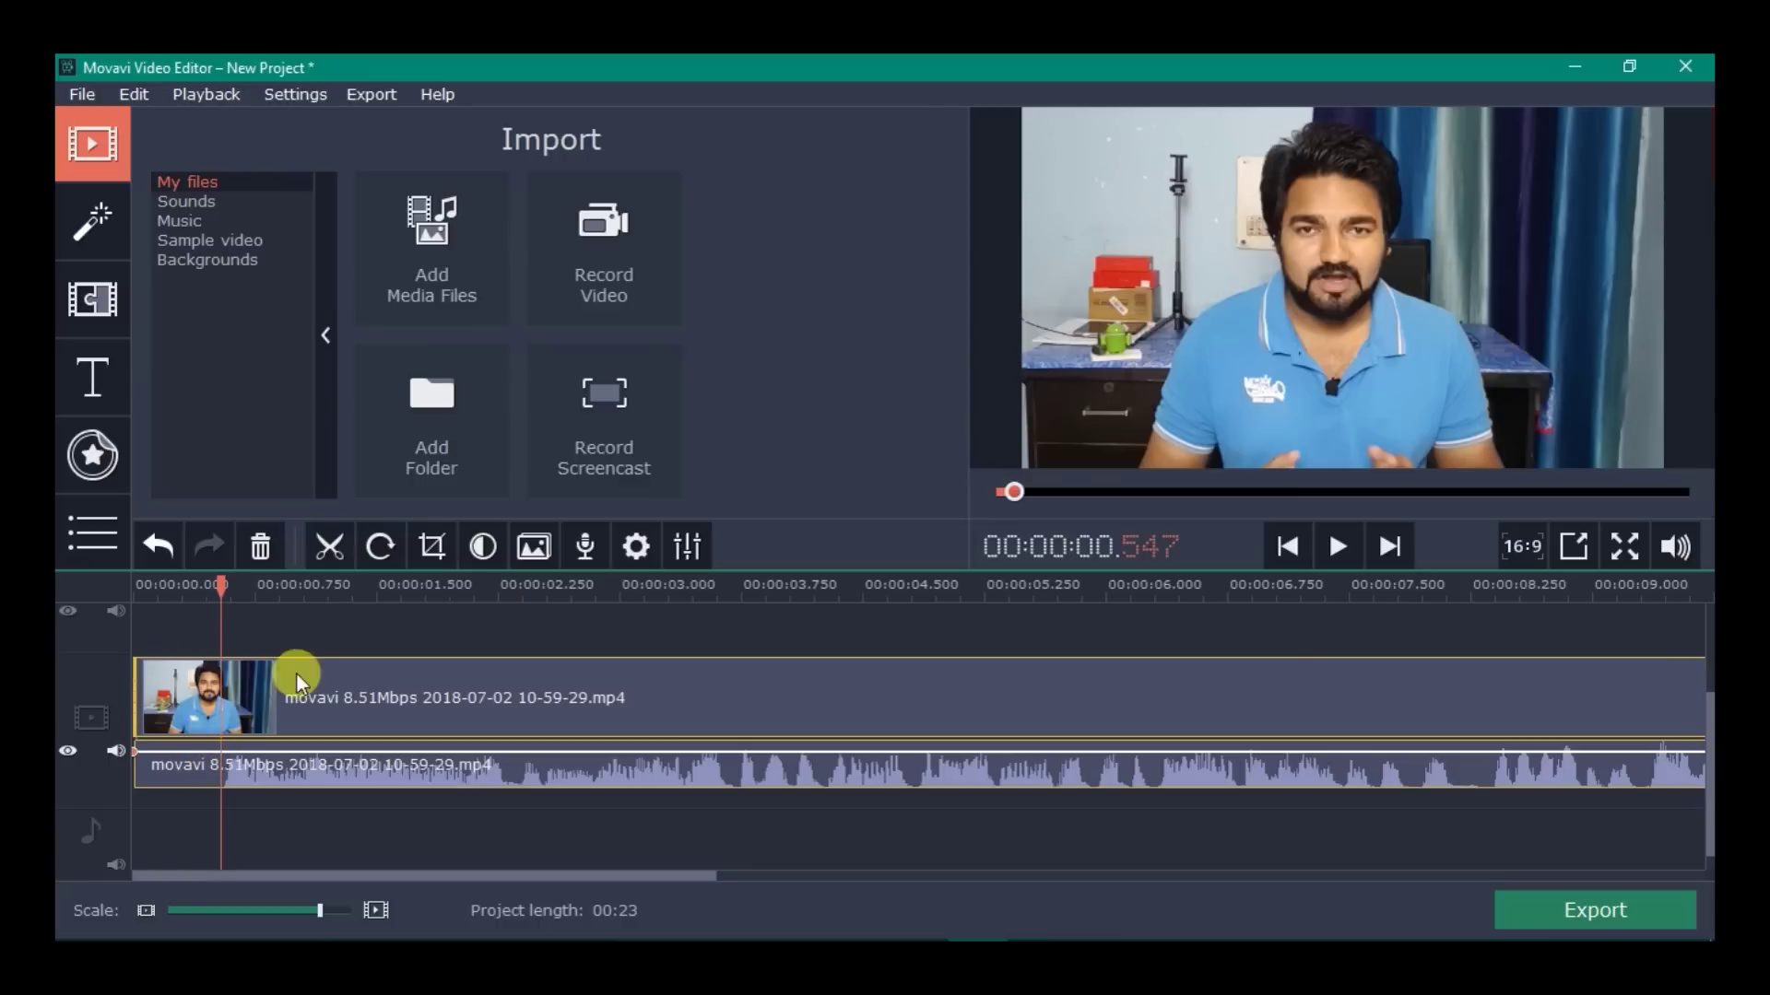
click(325, 545)
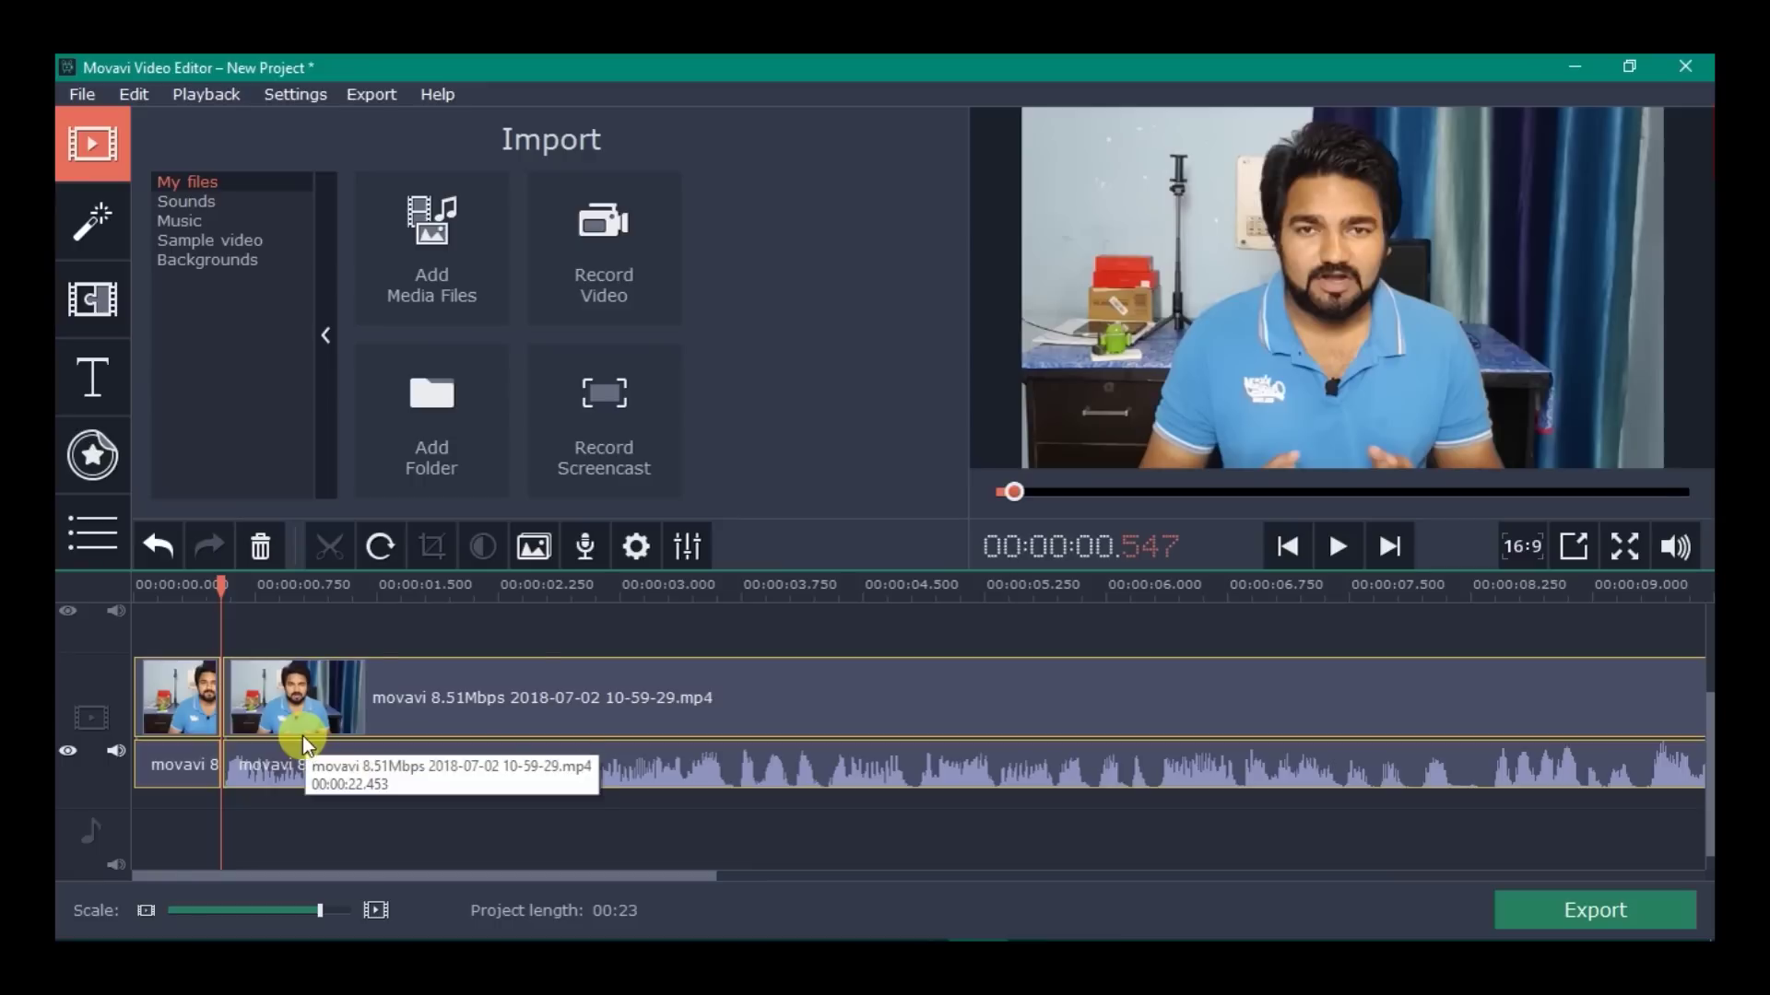
Delete the short silent segment before the first cut and play the trimmed opening from the start.
click(175, 717)
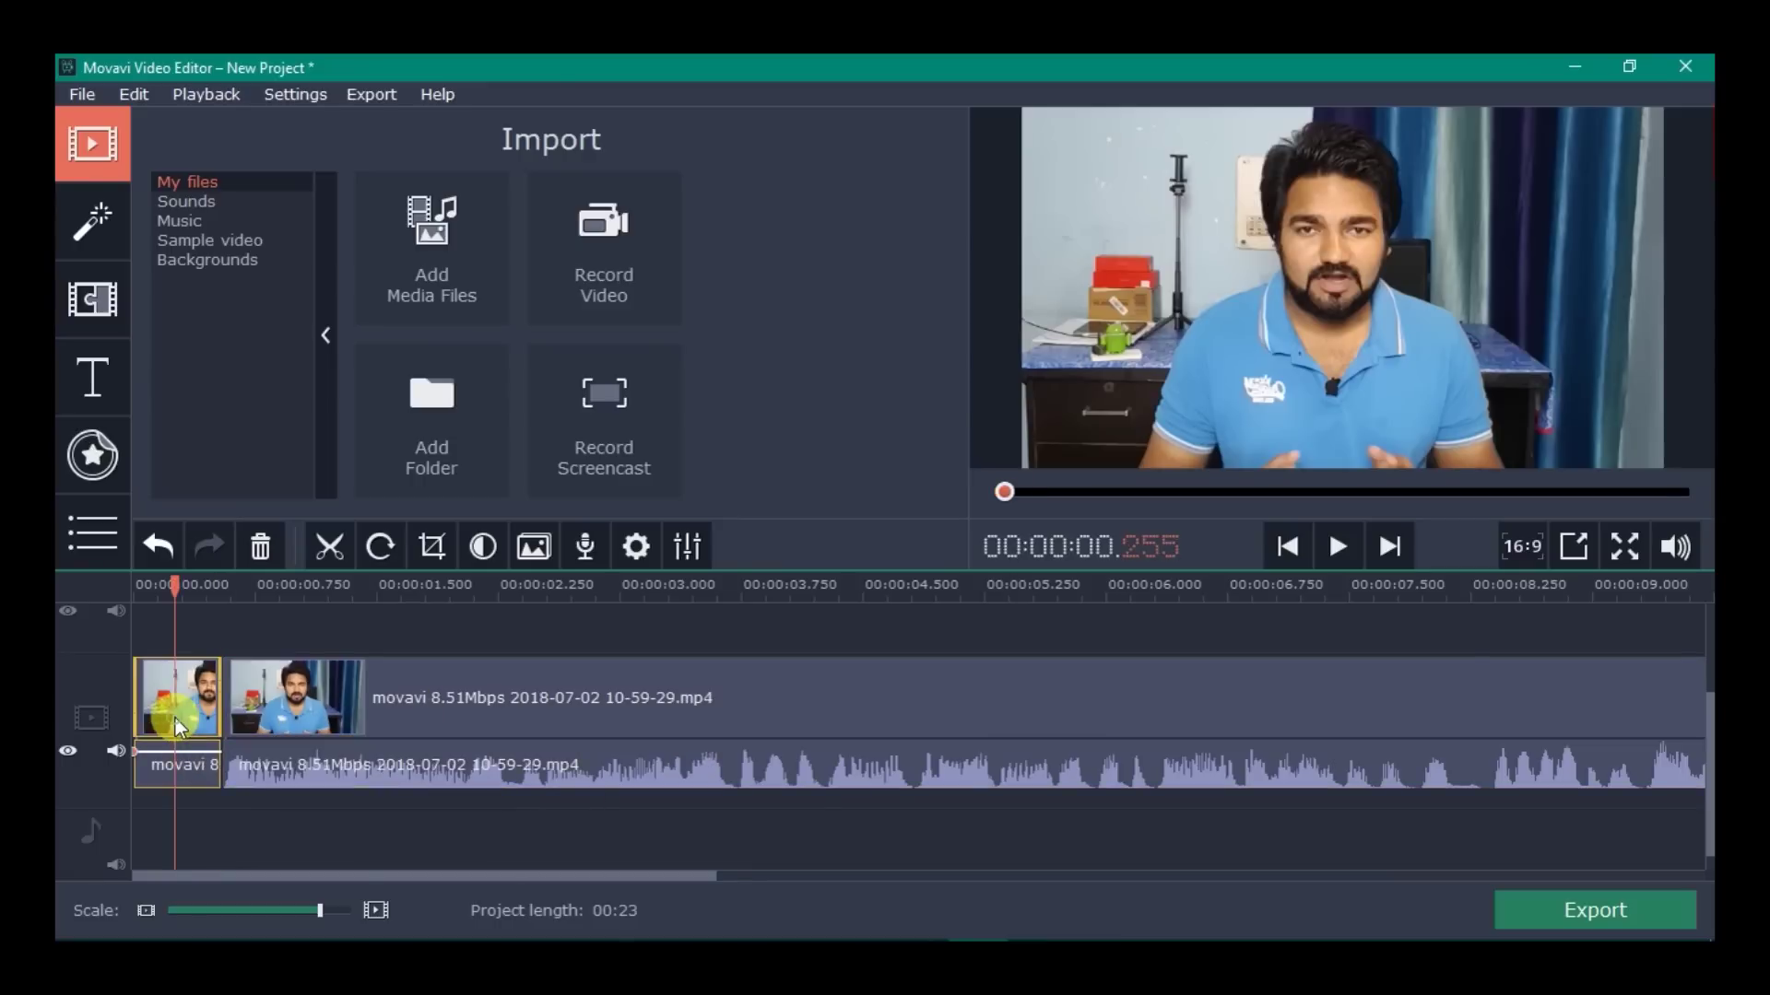
click(260, 550)
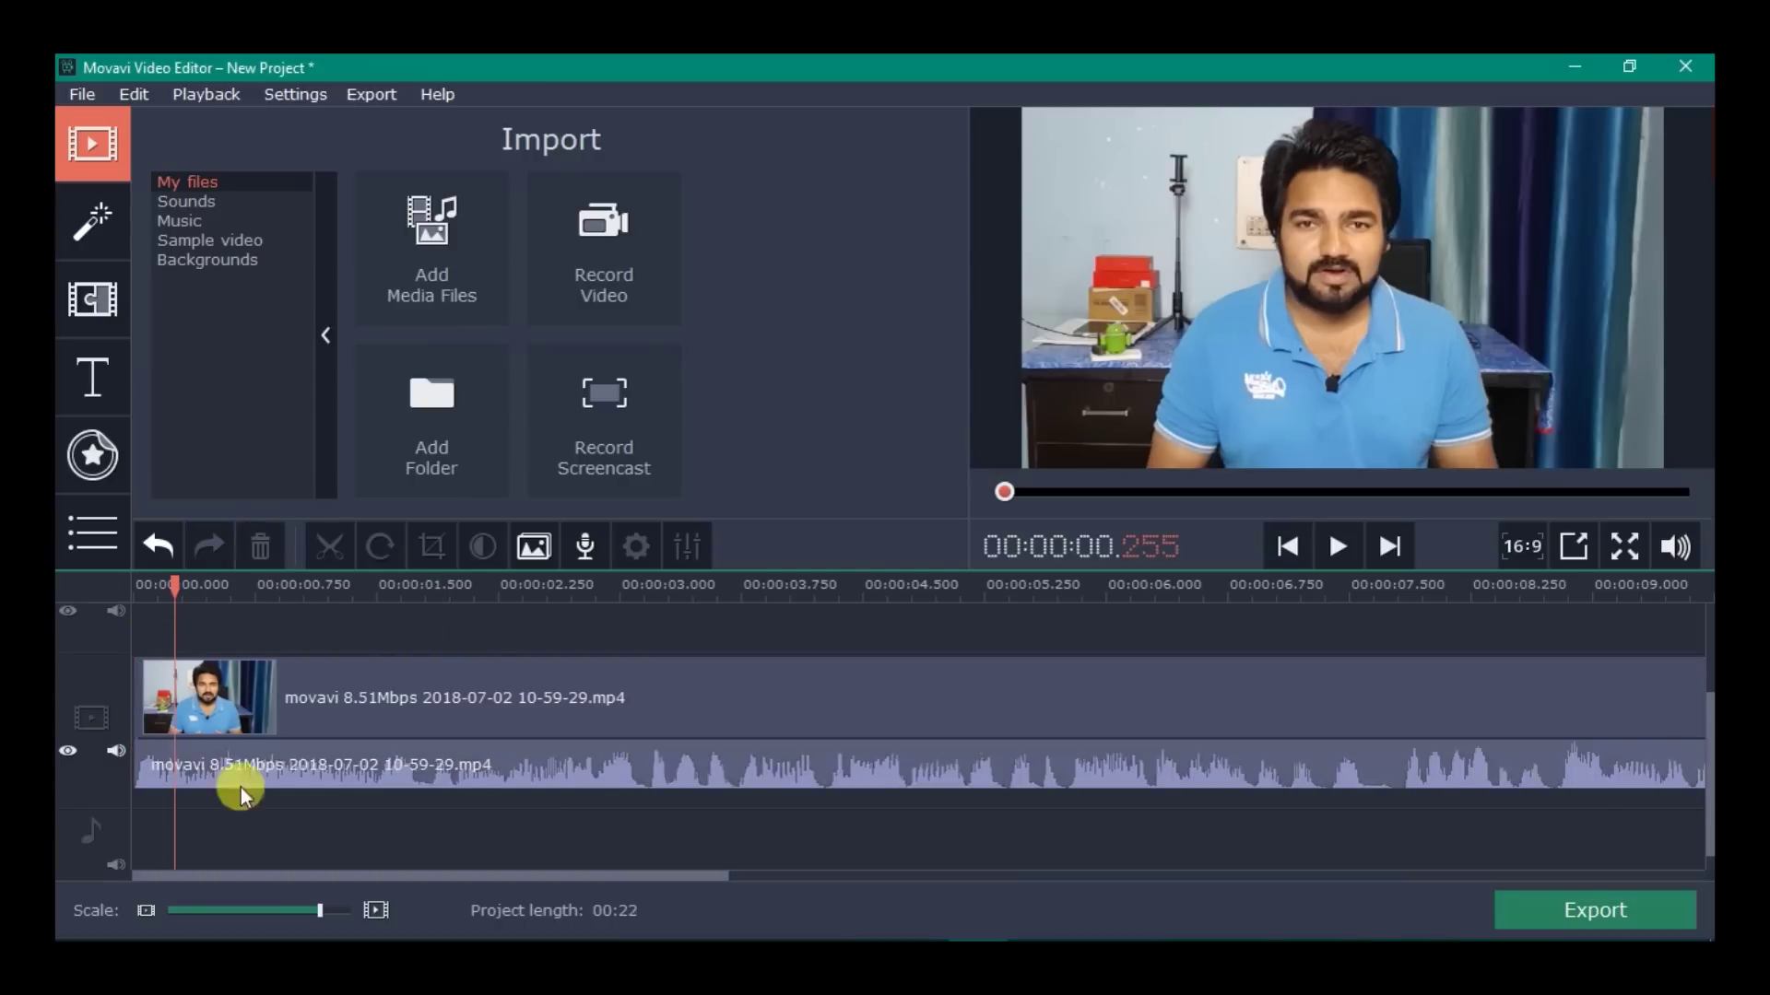
drag(159, 587, 119, 584)
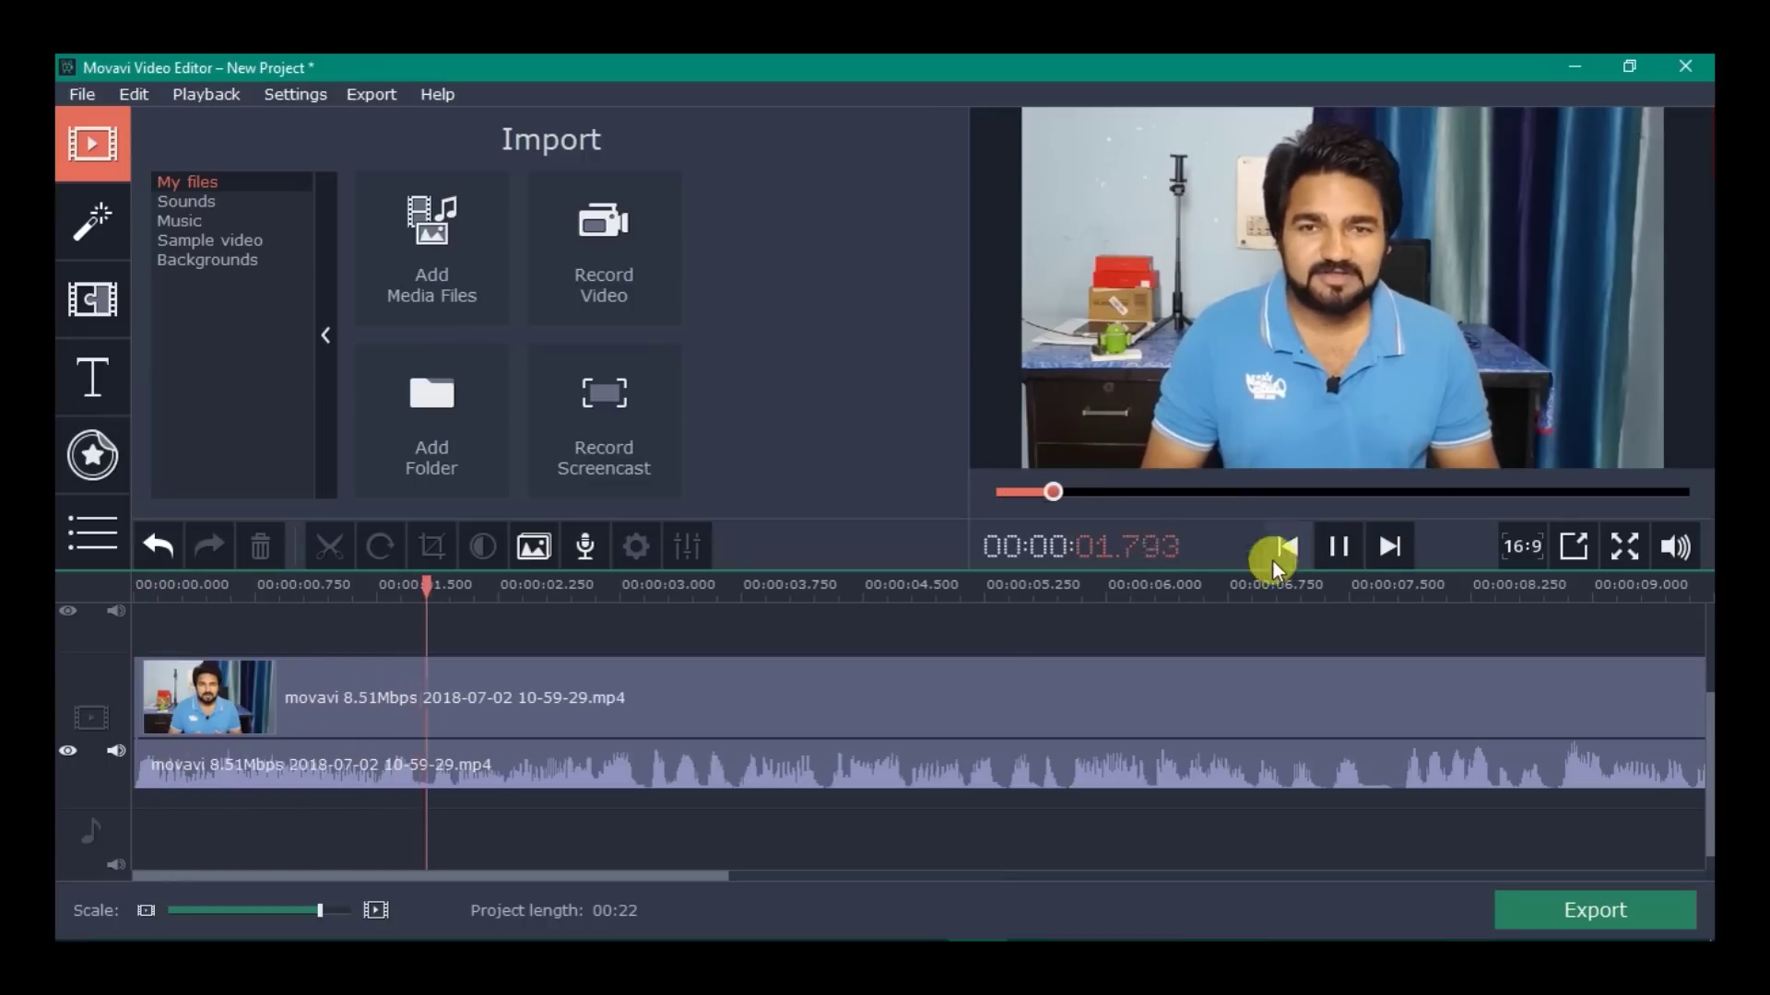
click(1342, 551)
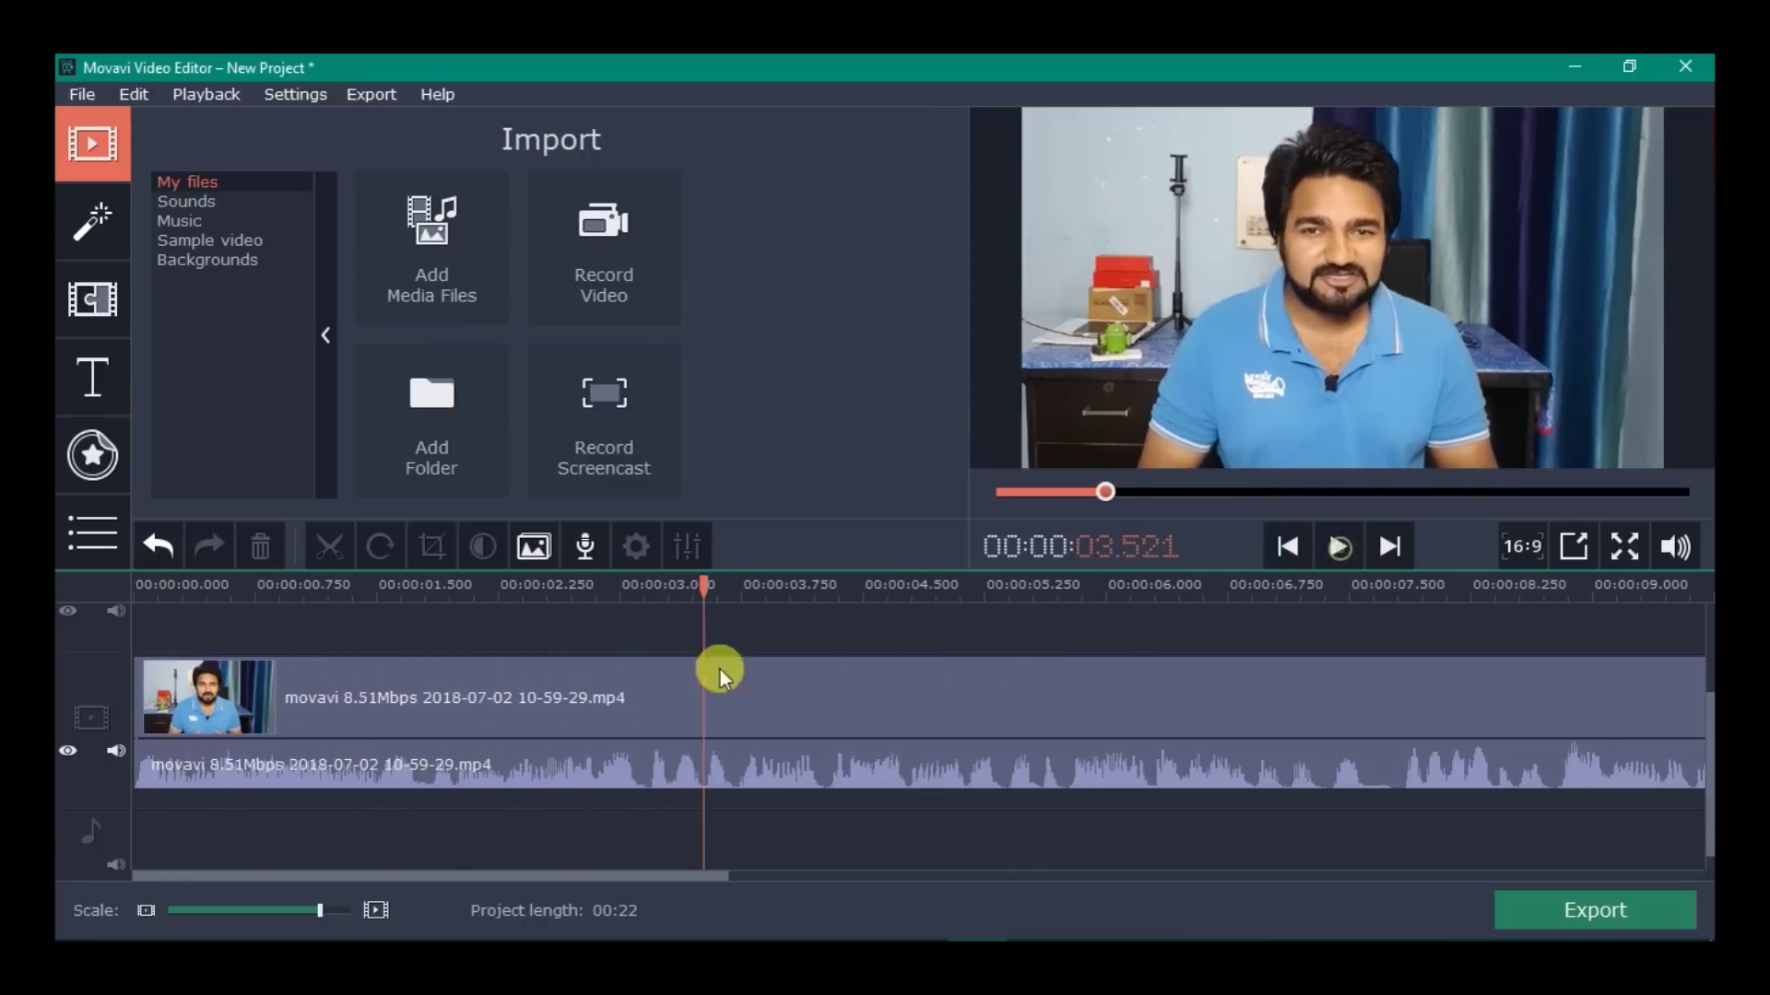
Split the clip at 00:00:16.680, at the start of the silent gap in the waveform.
drag(693, 590, 1247, 614)
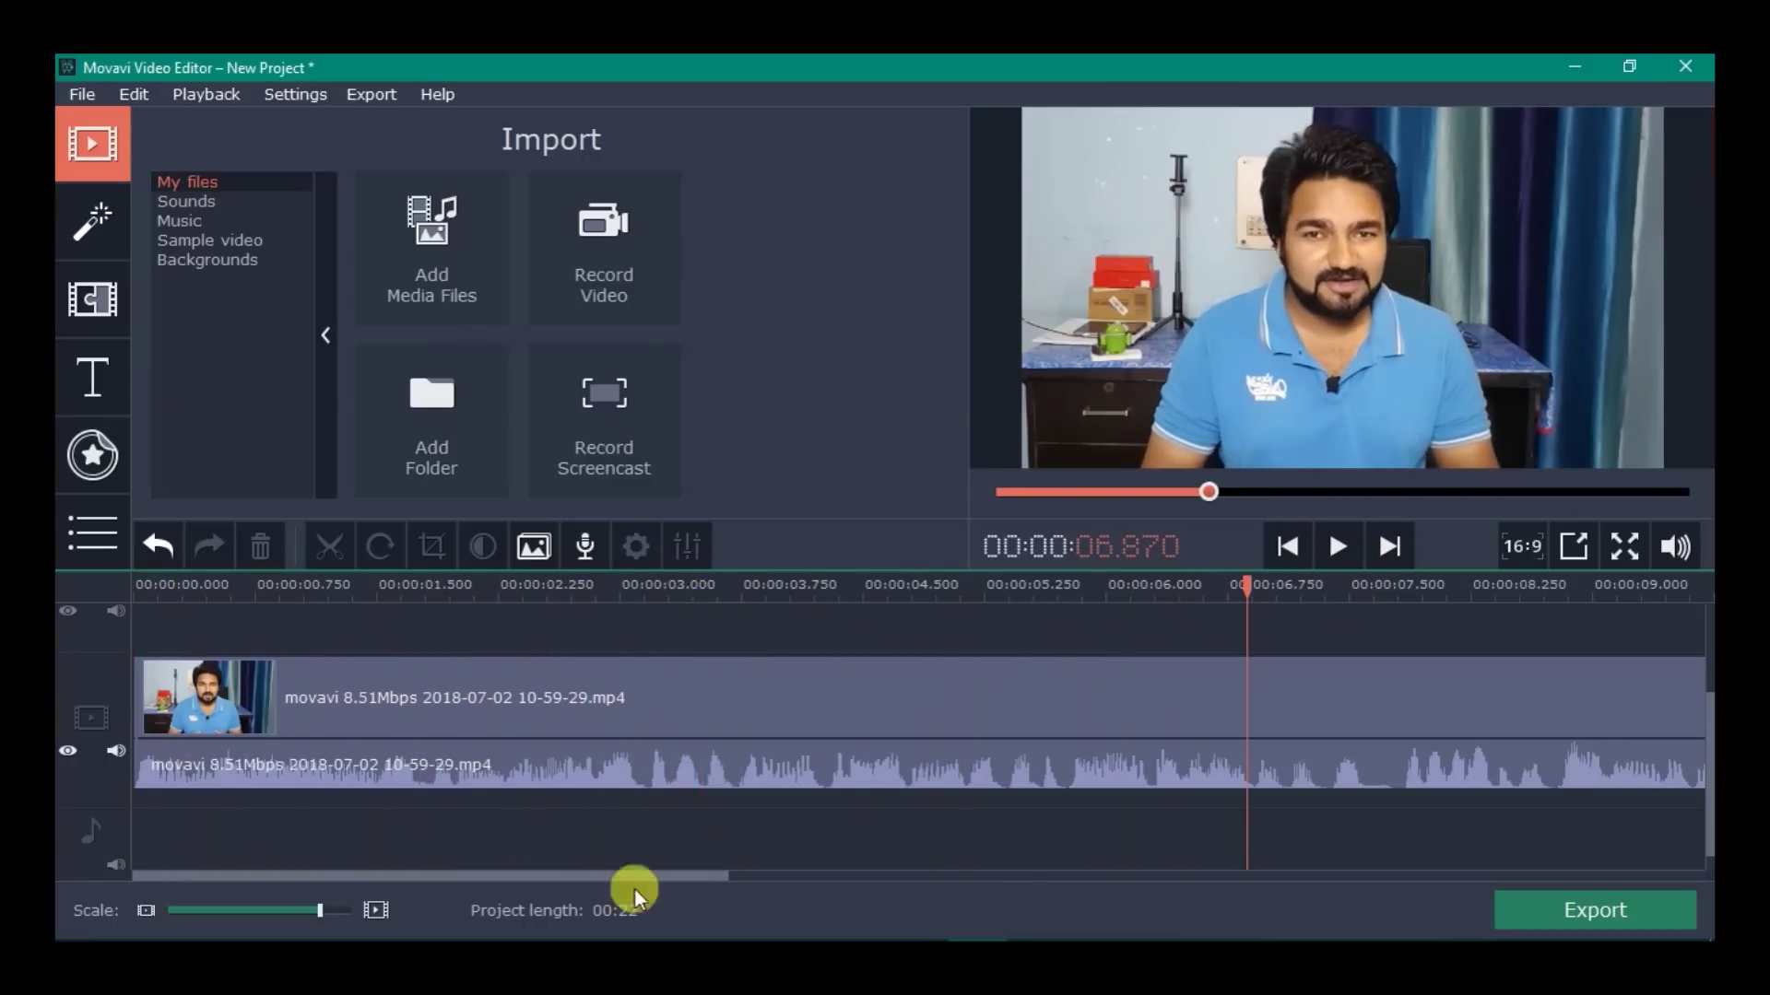
click(136, 911)
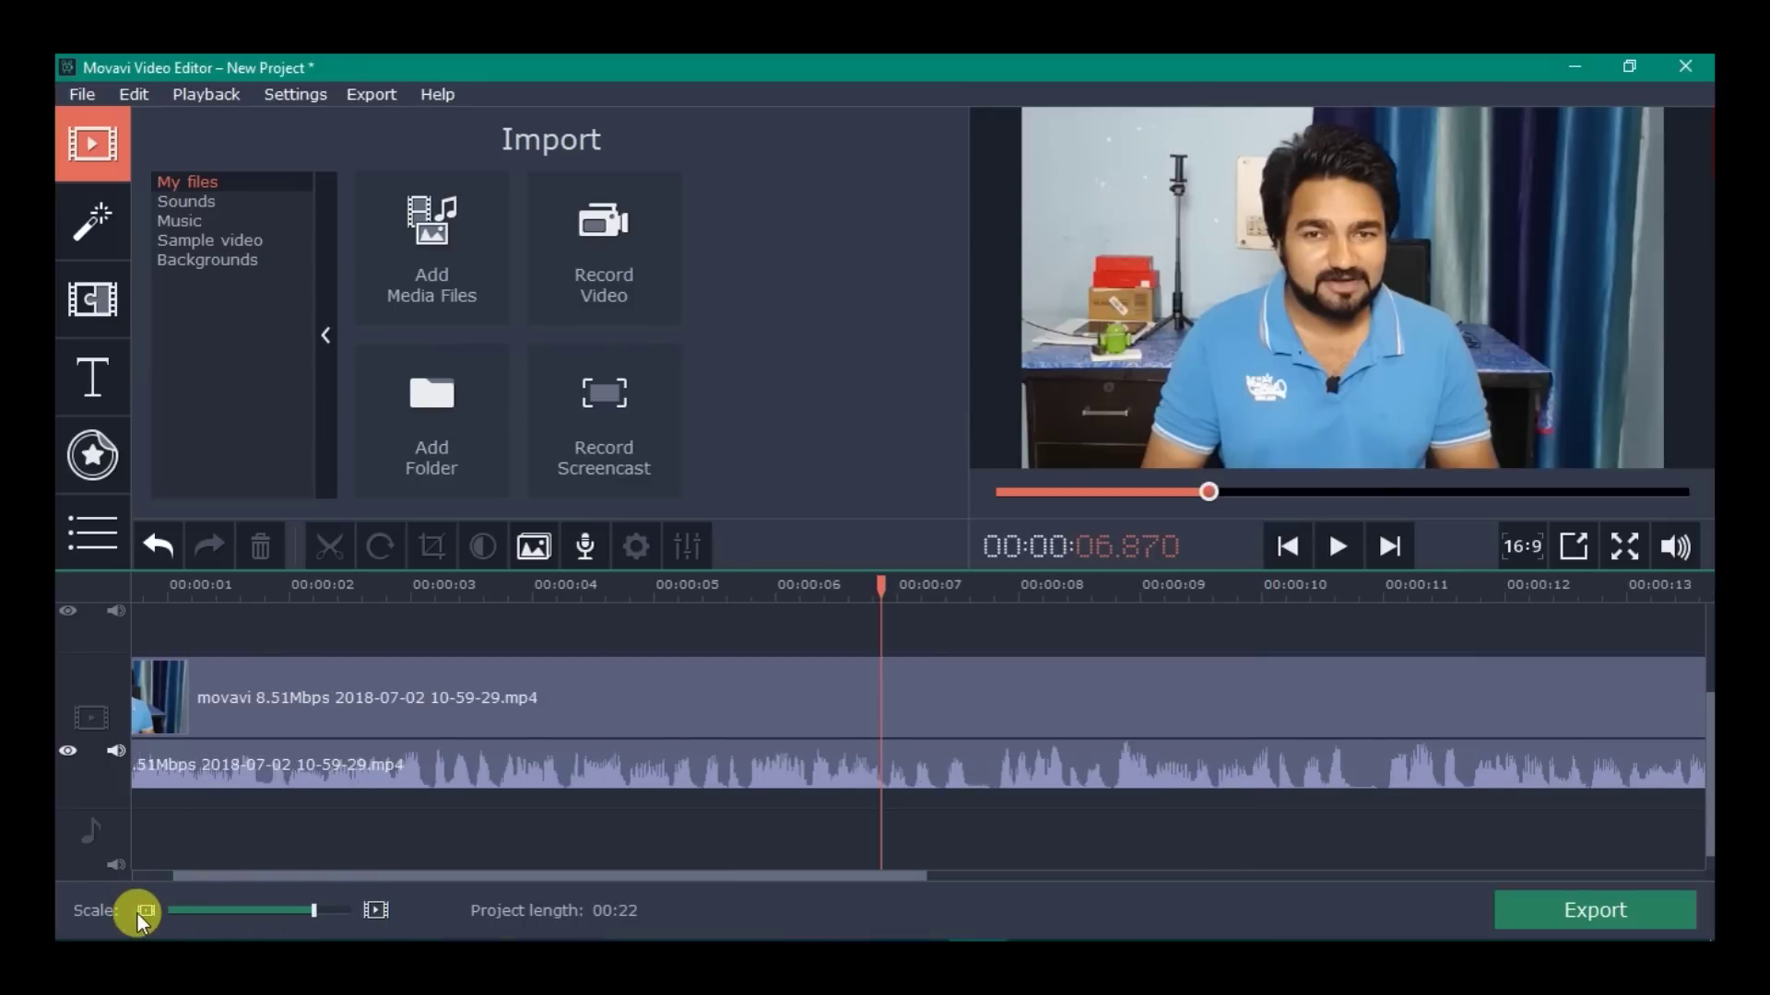
click(136, 910)
click(139, 910)
click(141, 910)
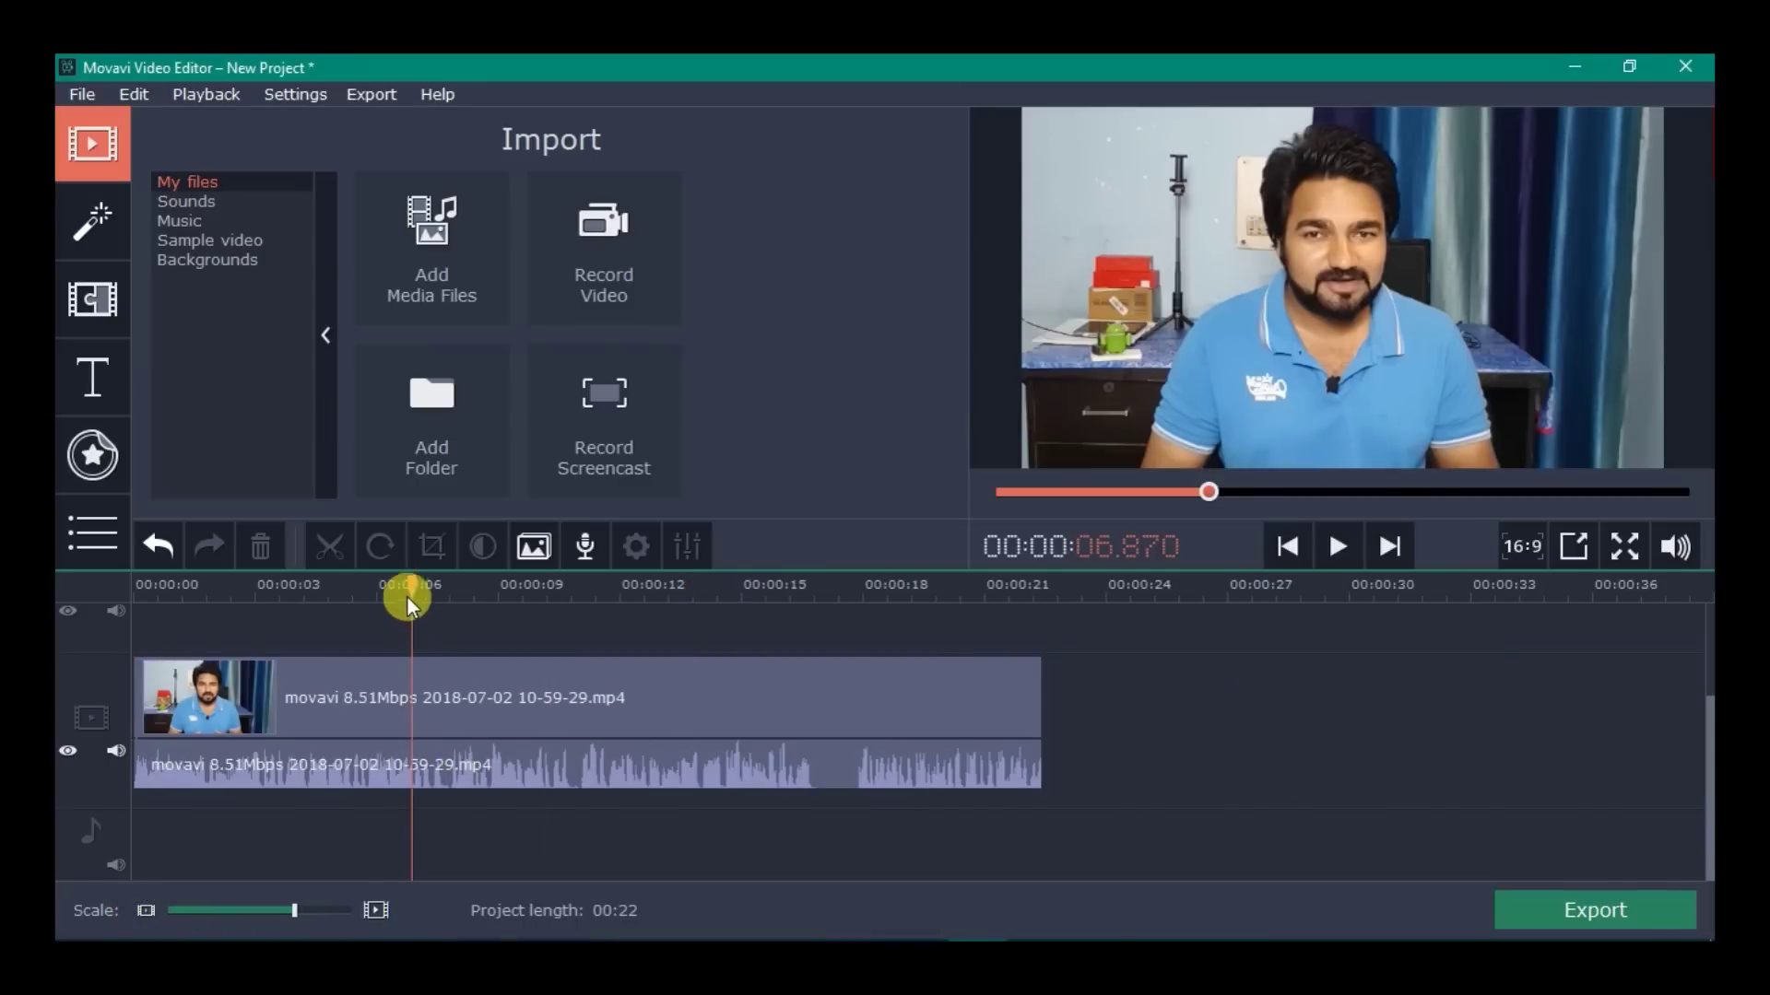
mouse_move(791, 597)
mouse_down()
mouse_move(835, 617)
mouse_move(810, 624)
mouse_up()
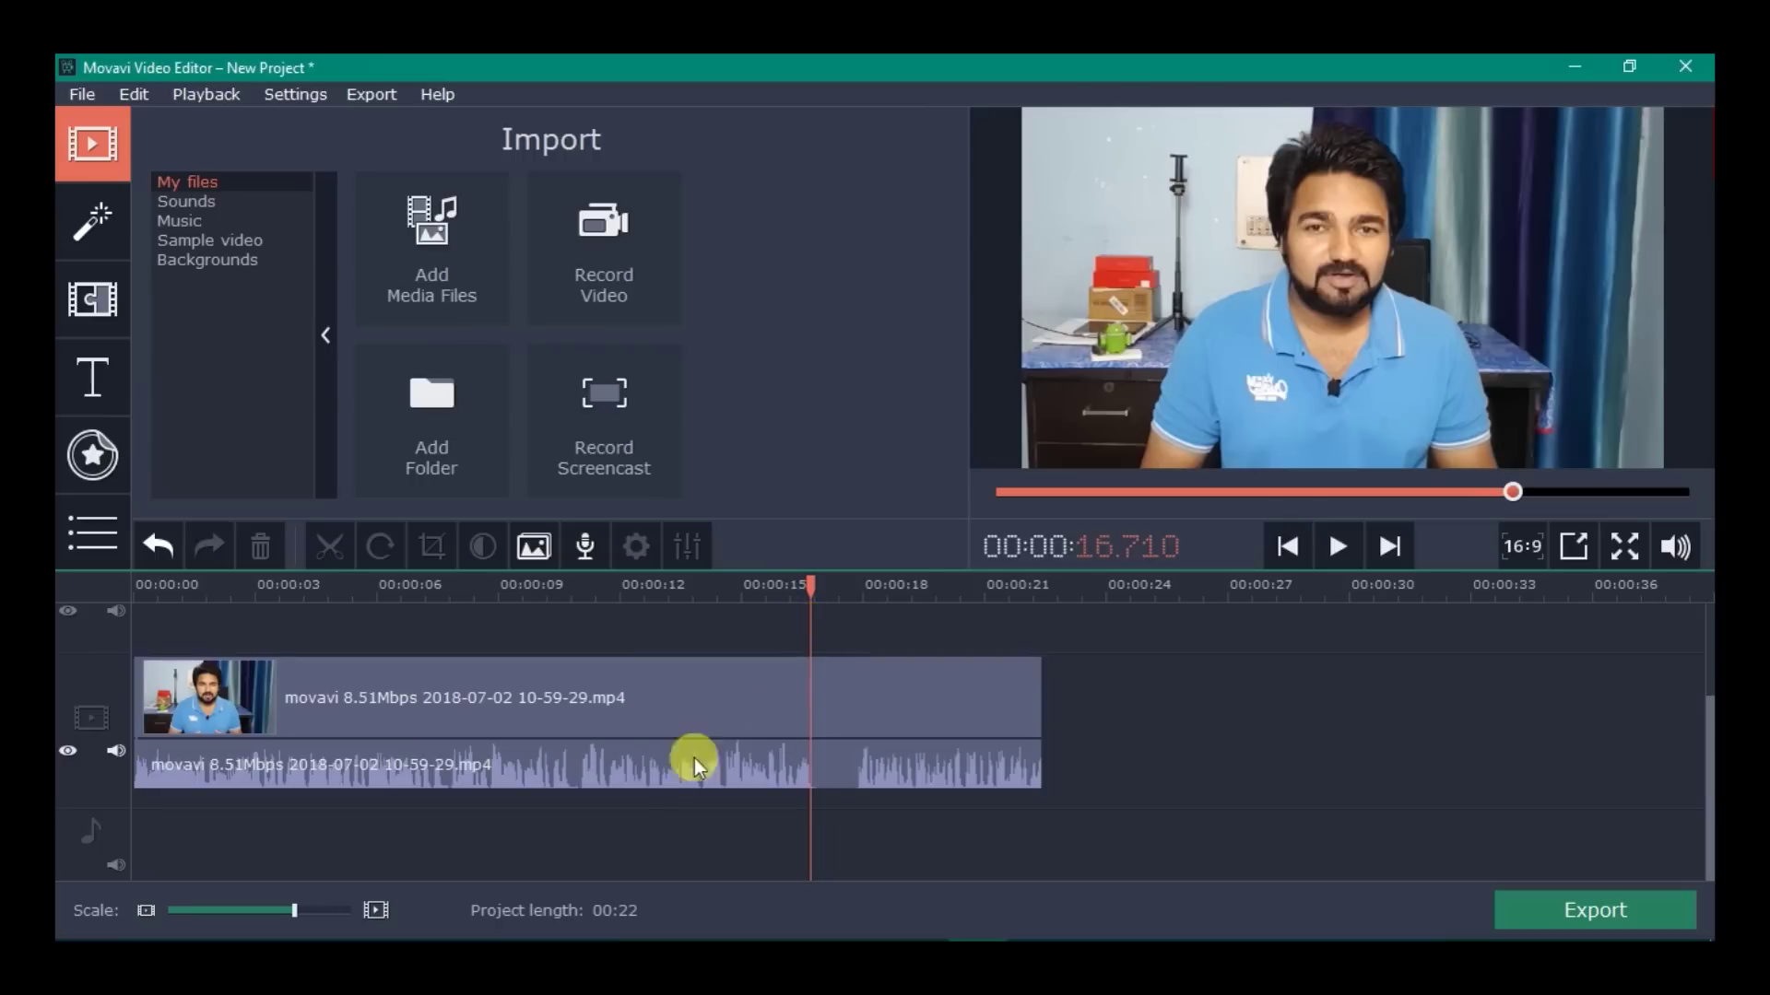
click(810, 715)
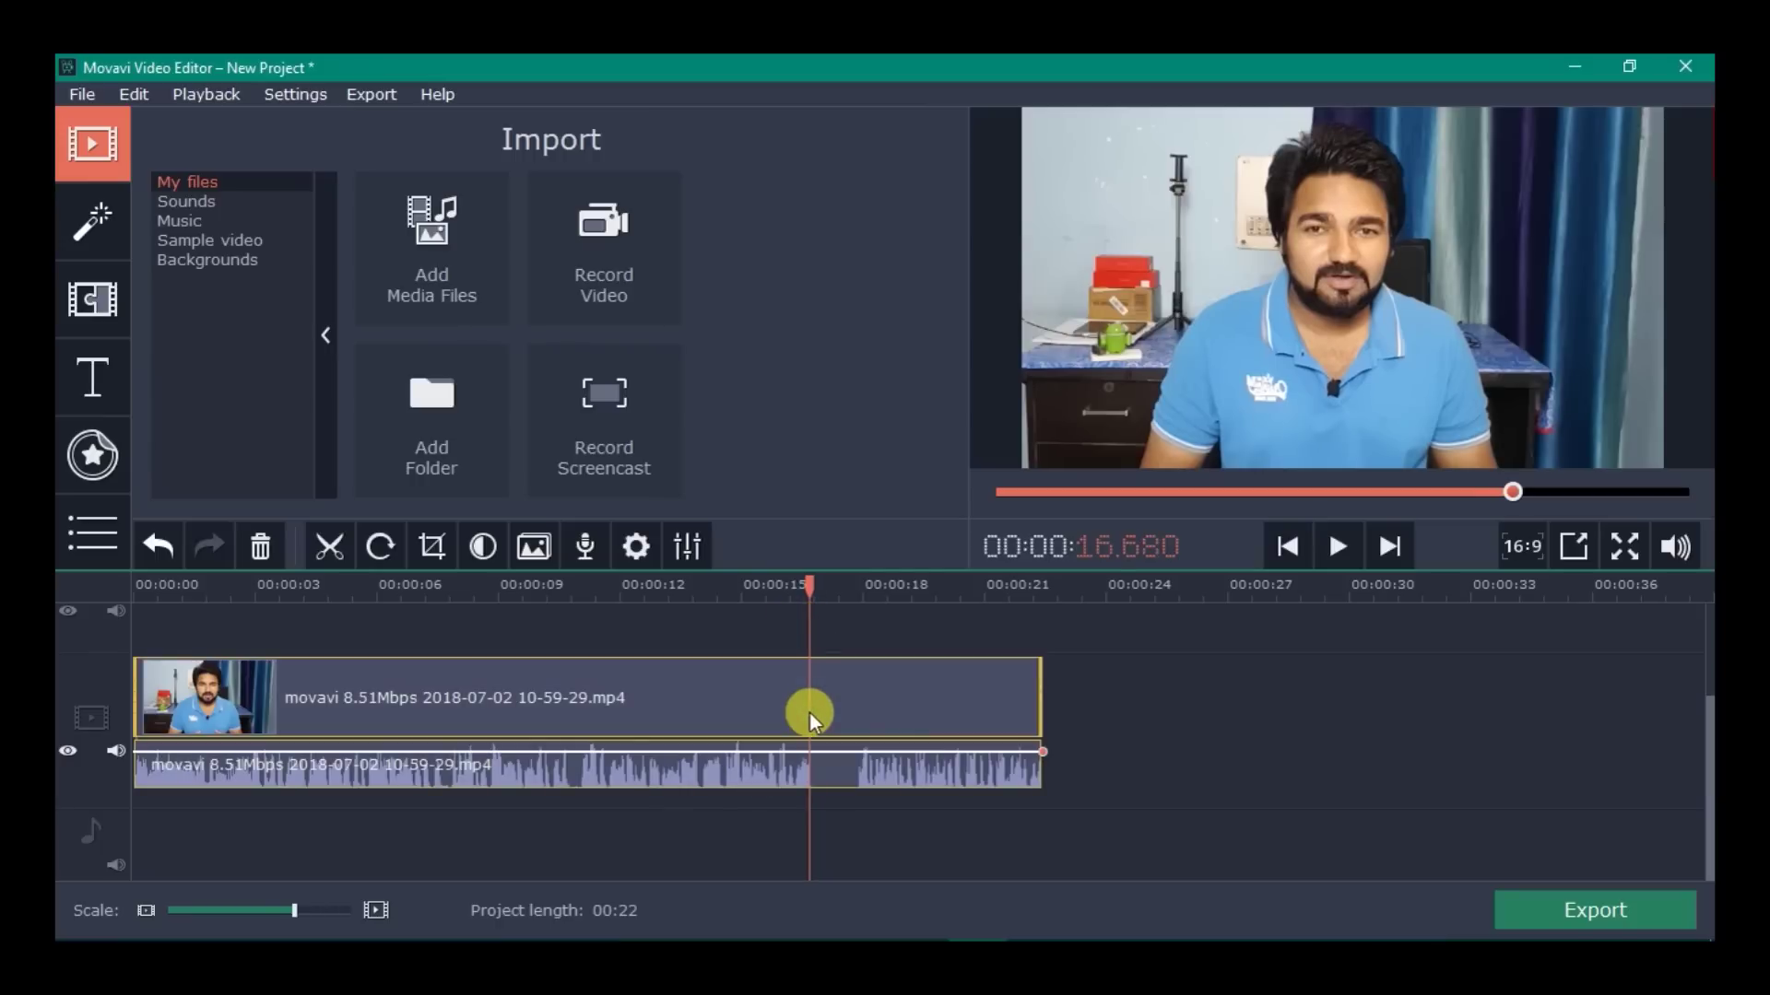
click(340, 551)
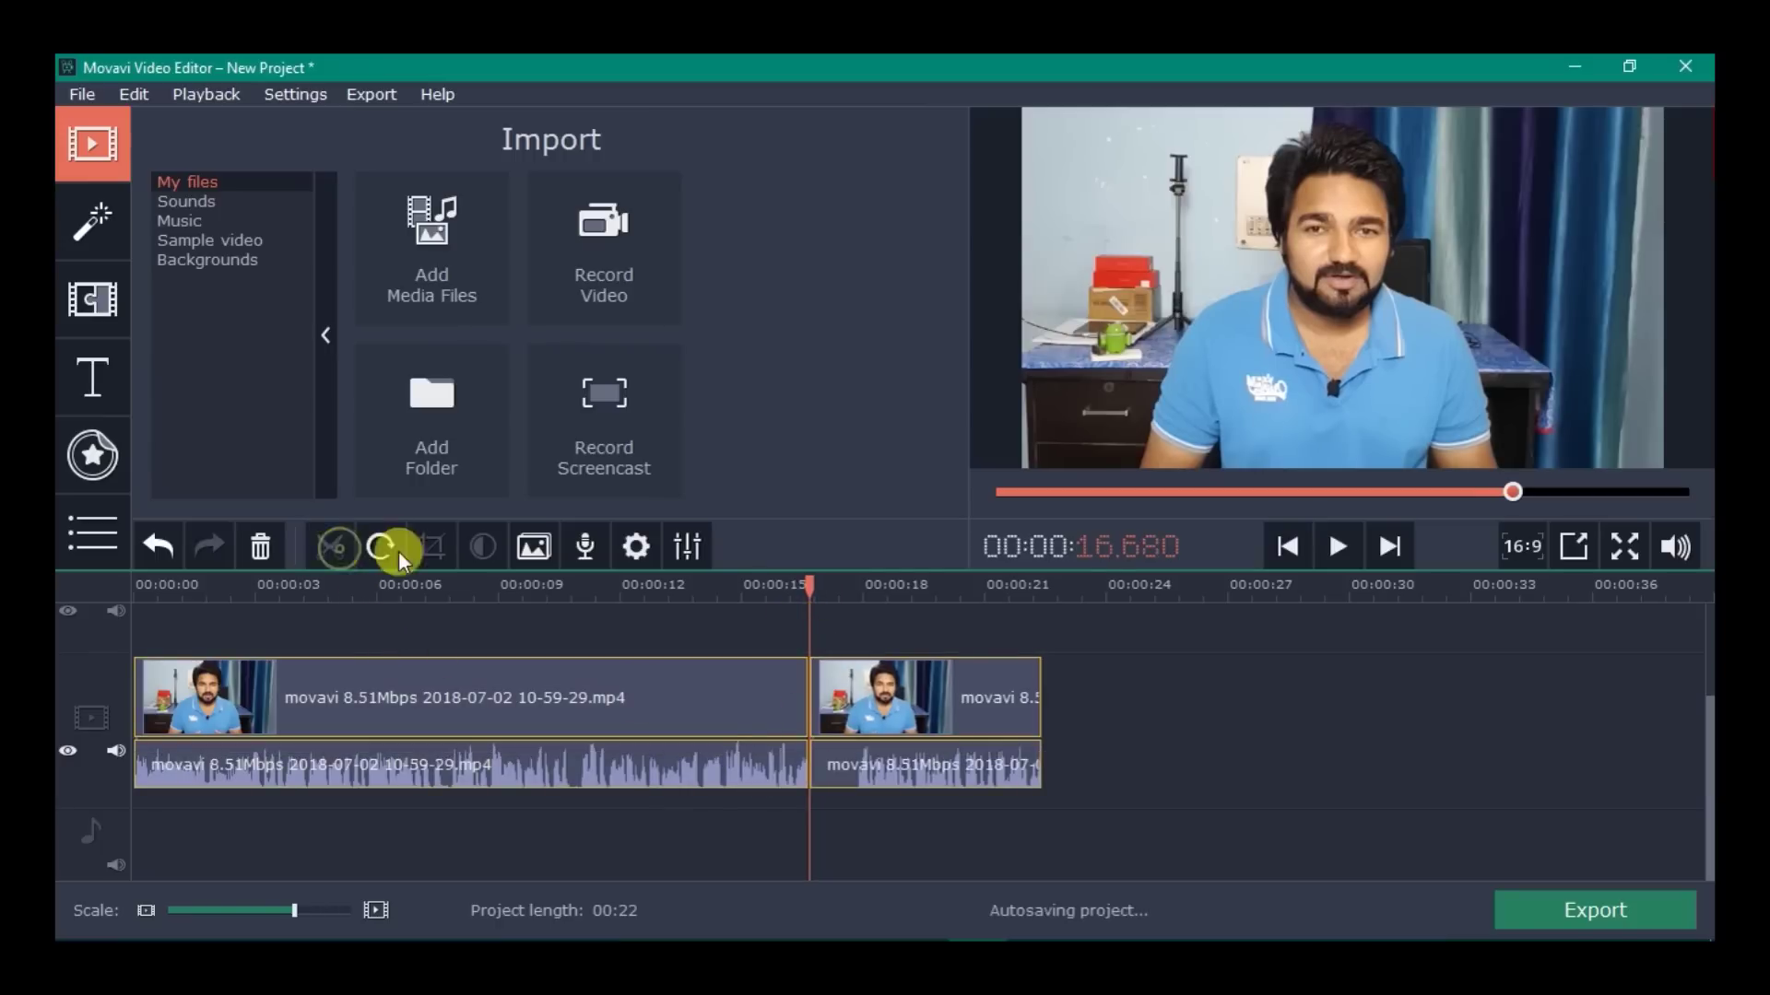
Split the second segment at 00:00:17.910, where the speech resumes, and delete the silent piece between the cuts.
drag(810, 584, 857, 584)
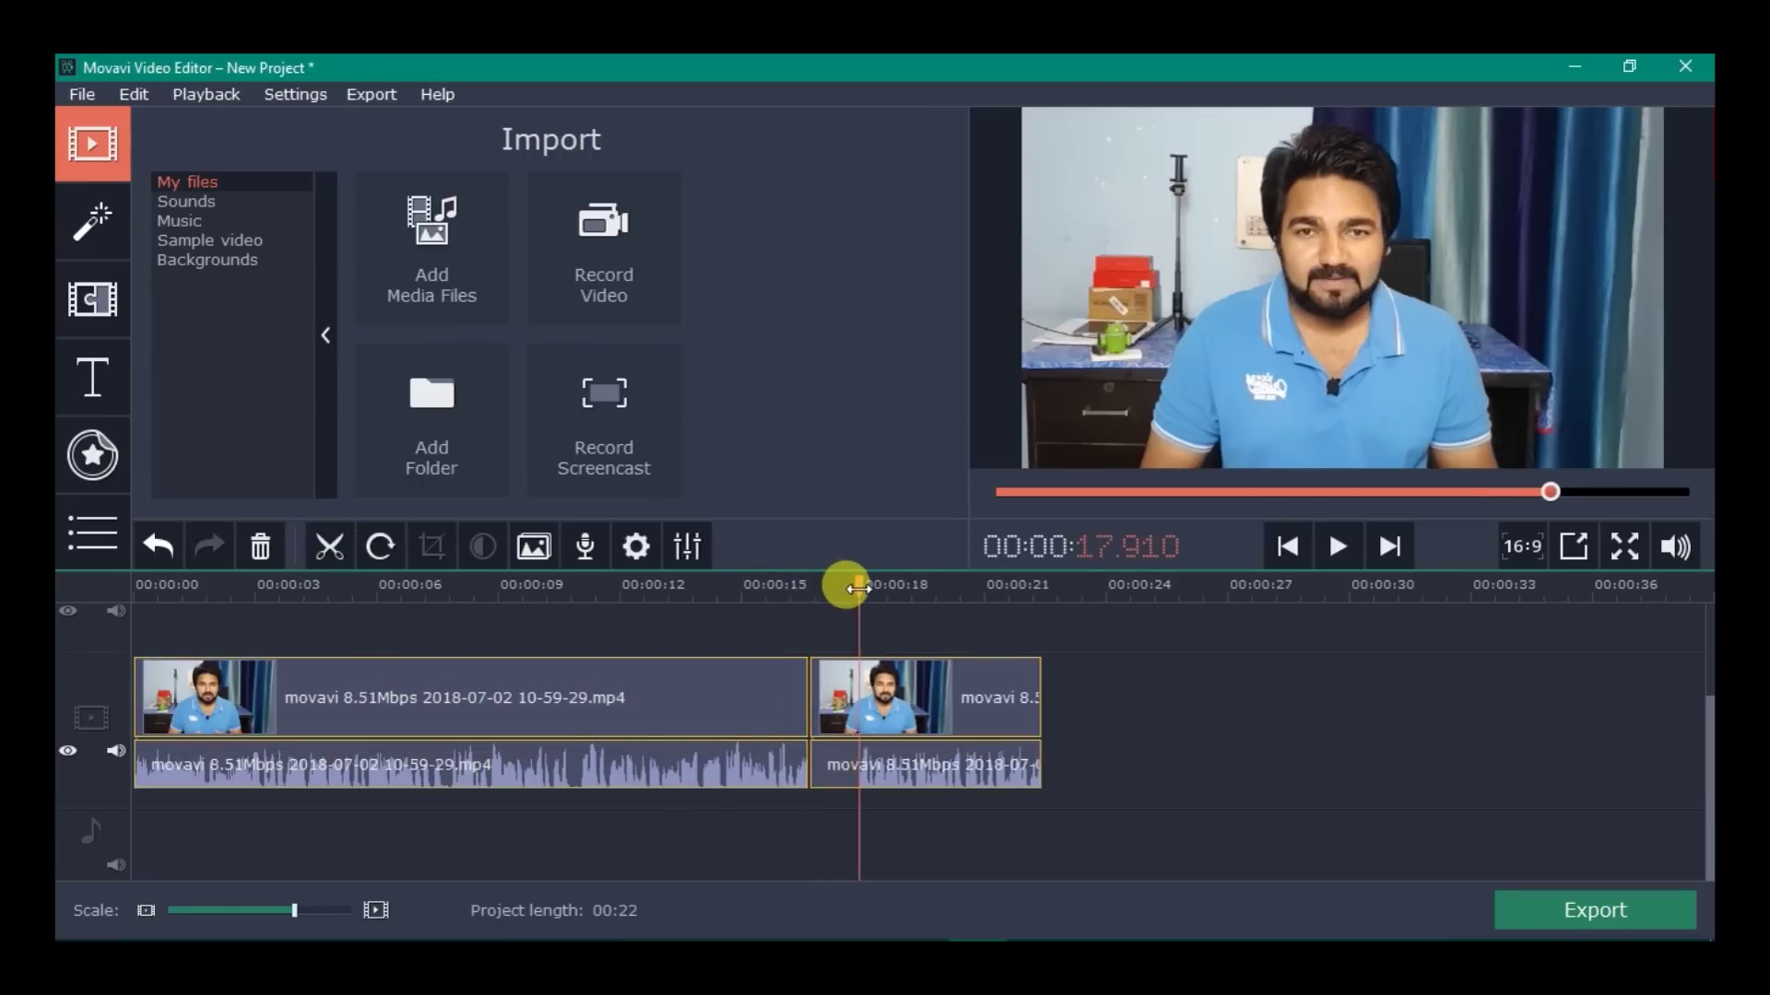
click(847, 711)
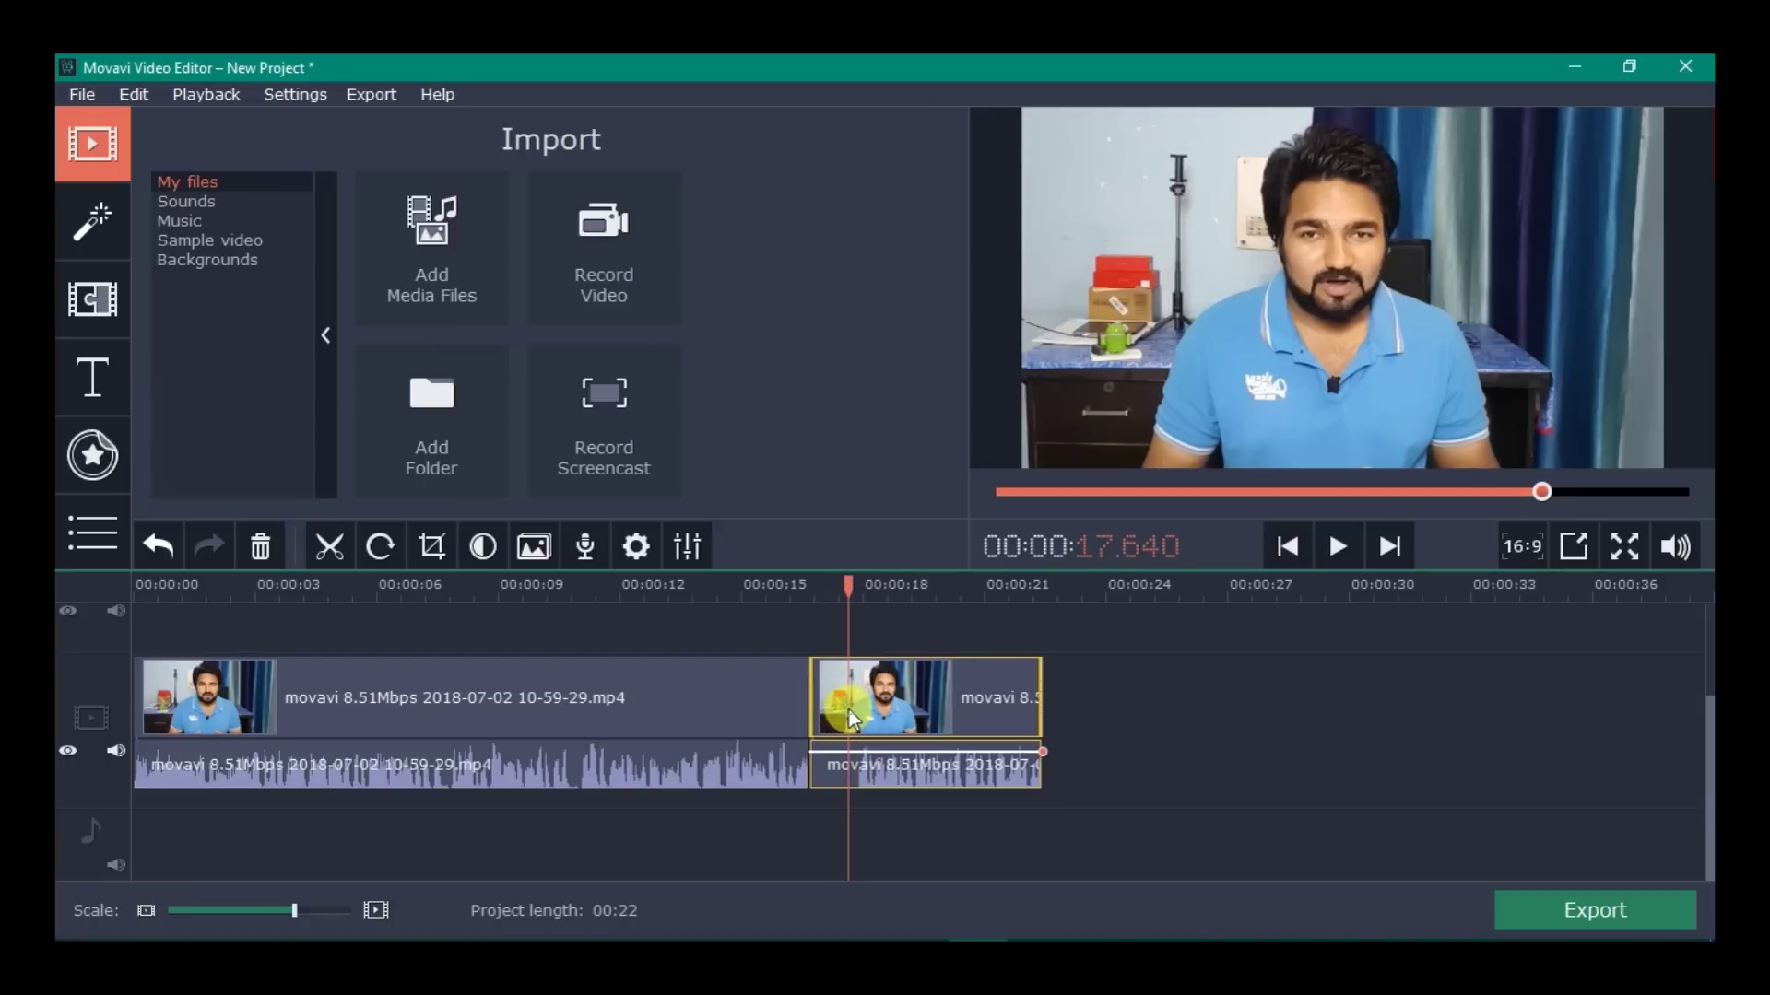
click(345, 546)
click(826, 710)
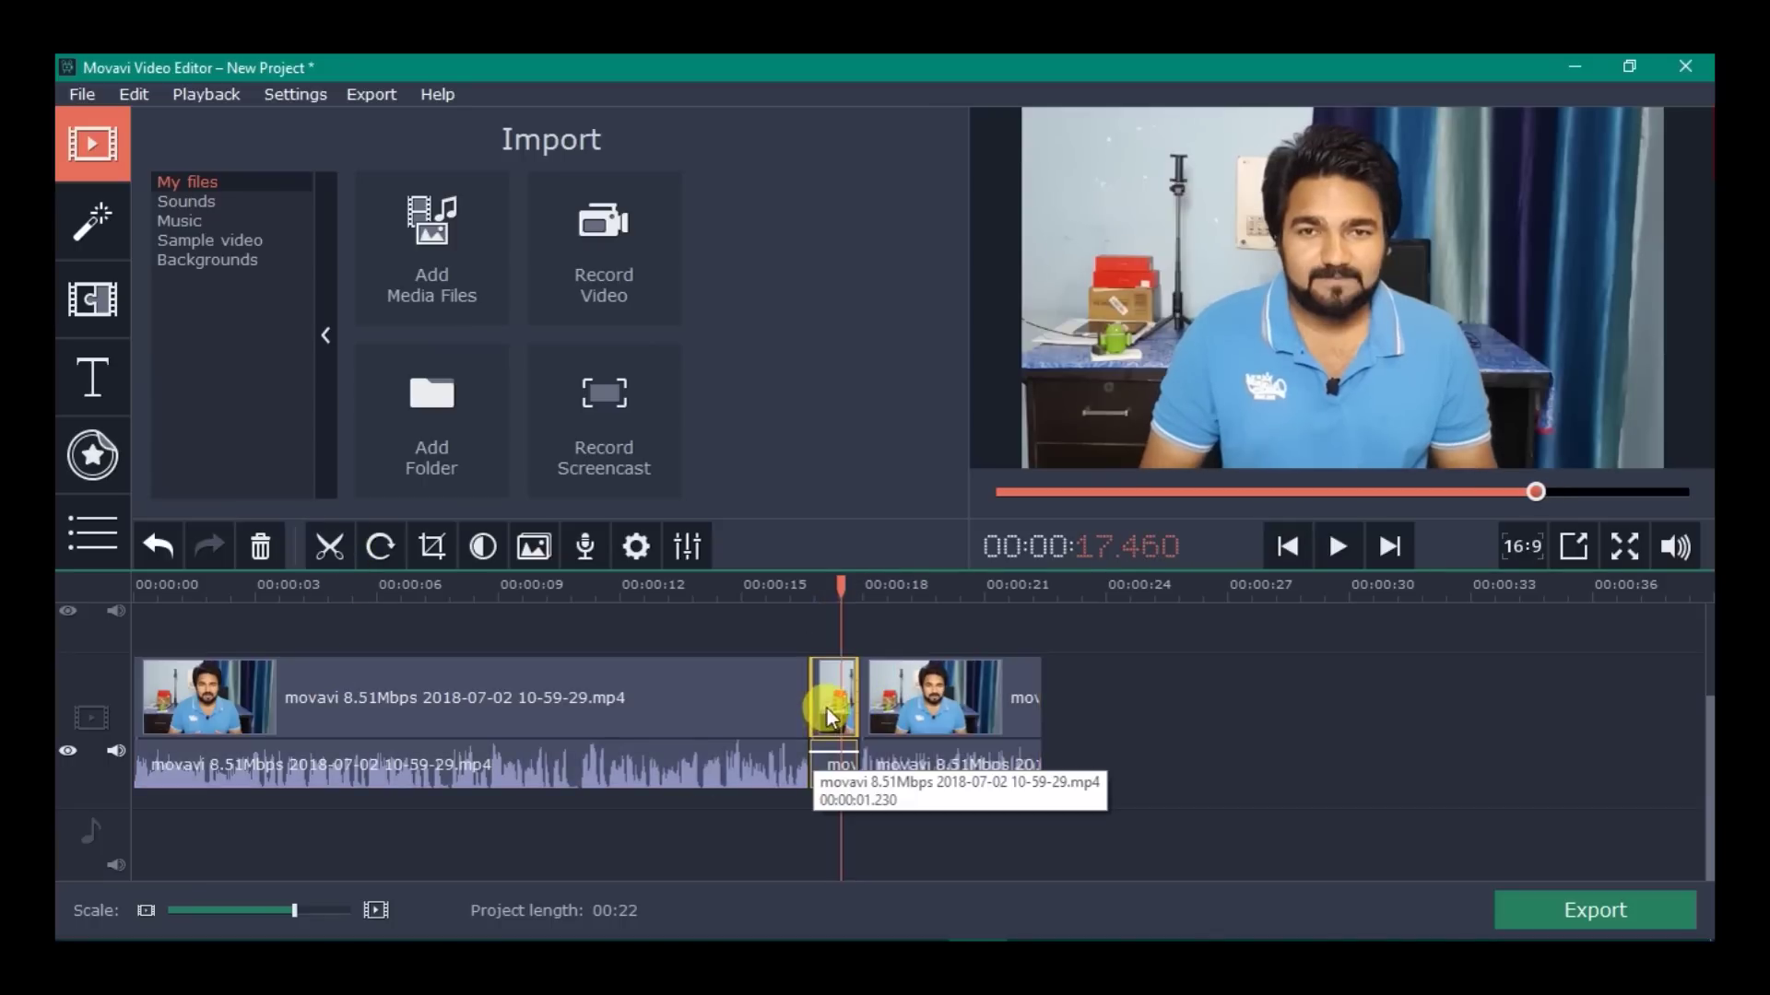
click(827, 704)
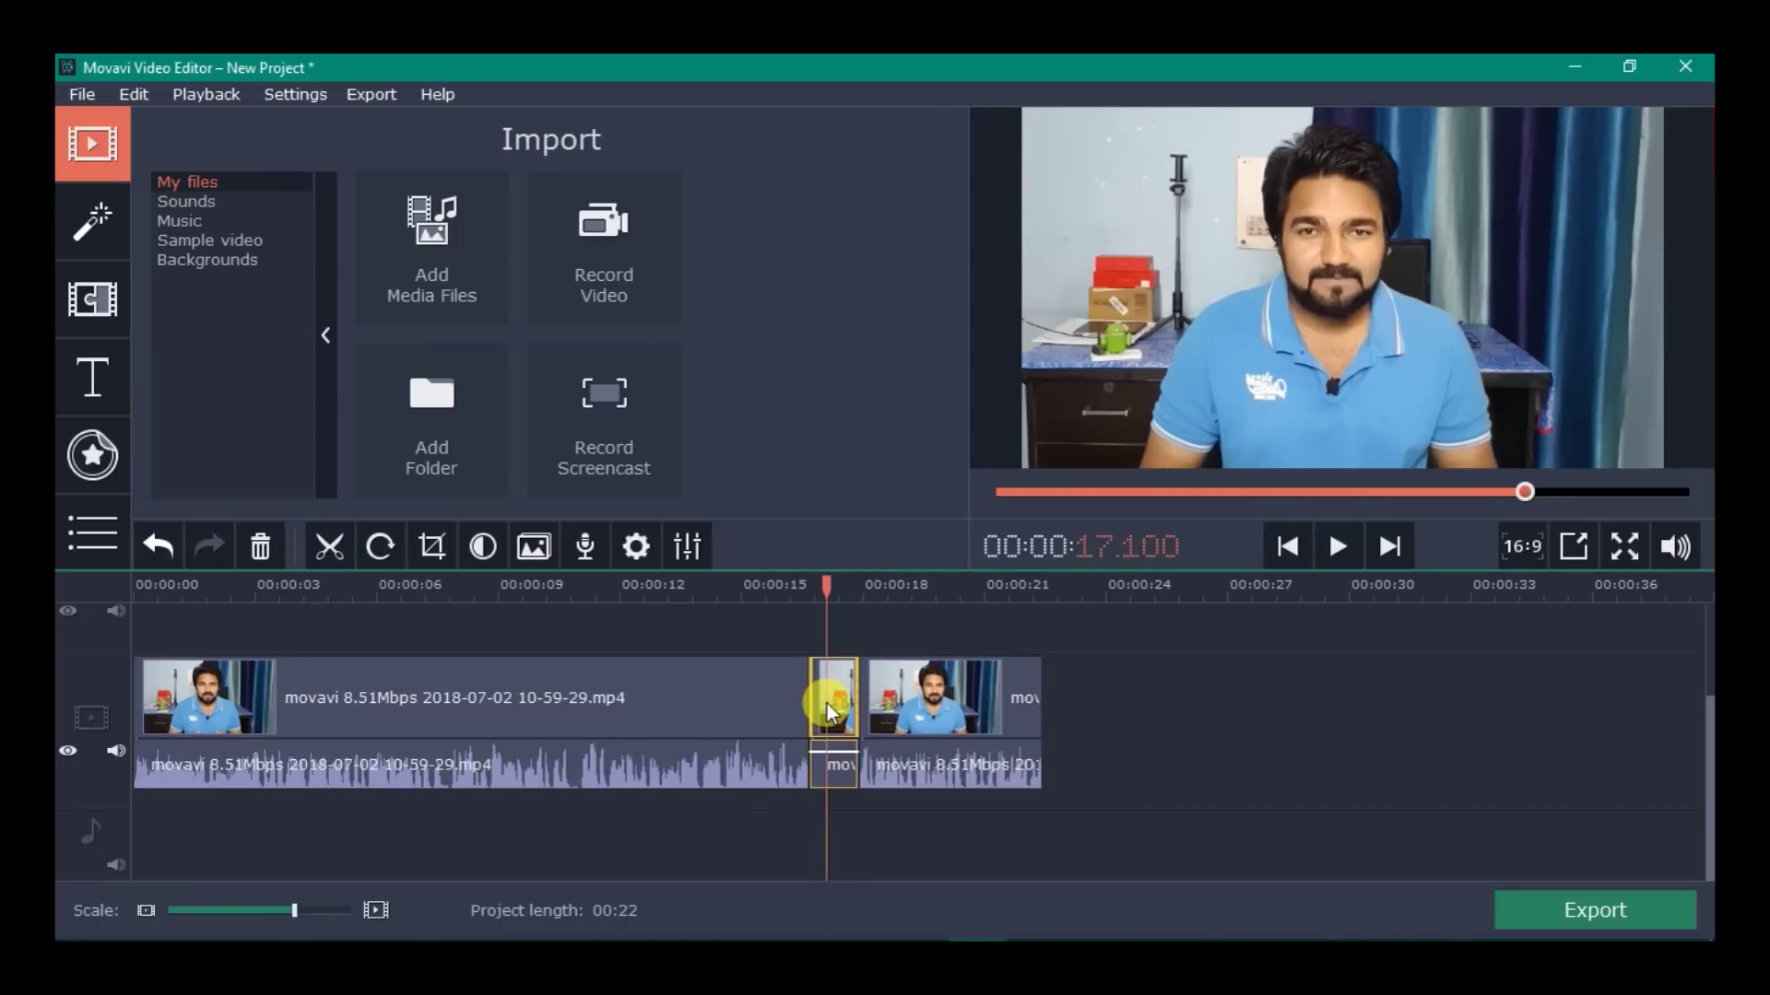
click(259, 545)
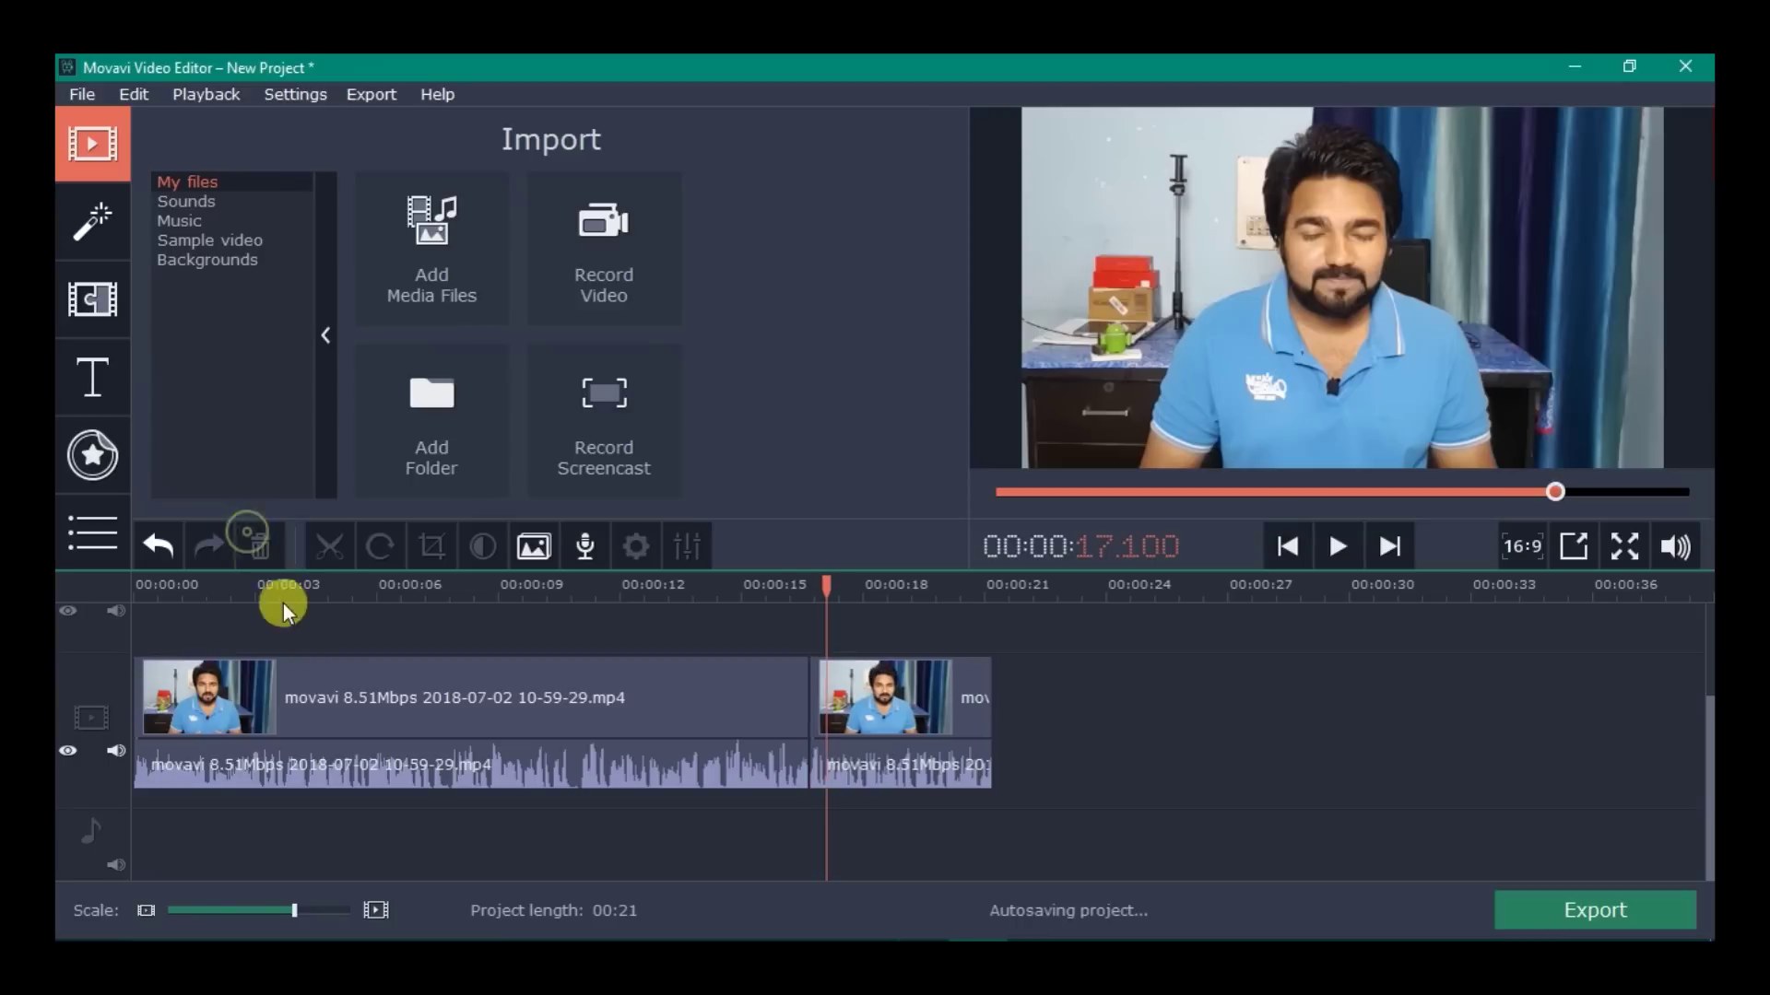
Play the video across the join between the two clips and return the playhead to just before the cut.
drag(828, 584, 790, 583)
click(1338, 546)
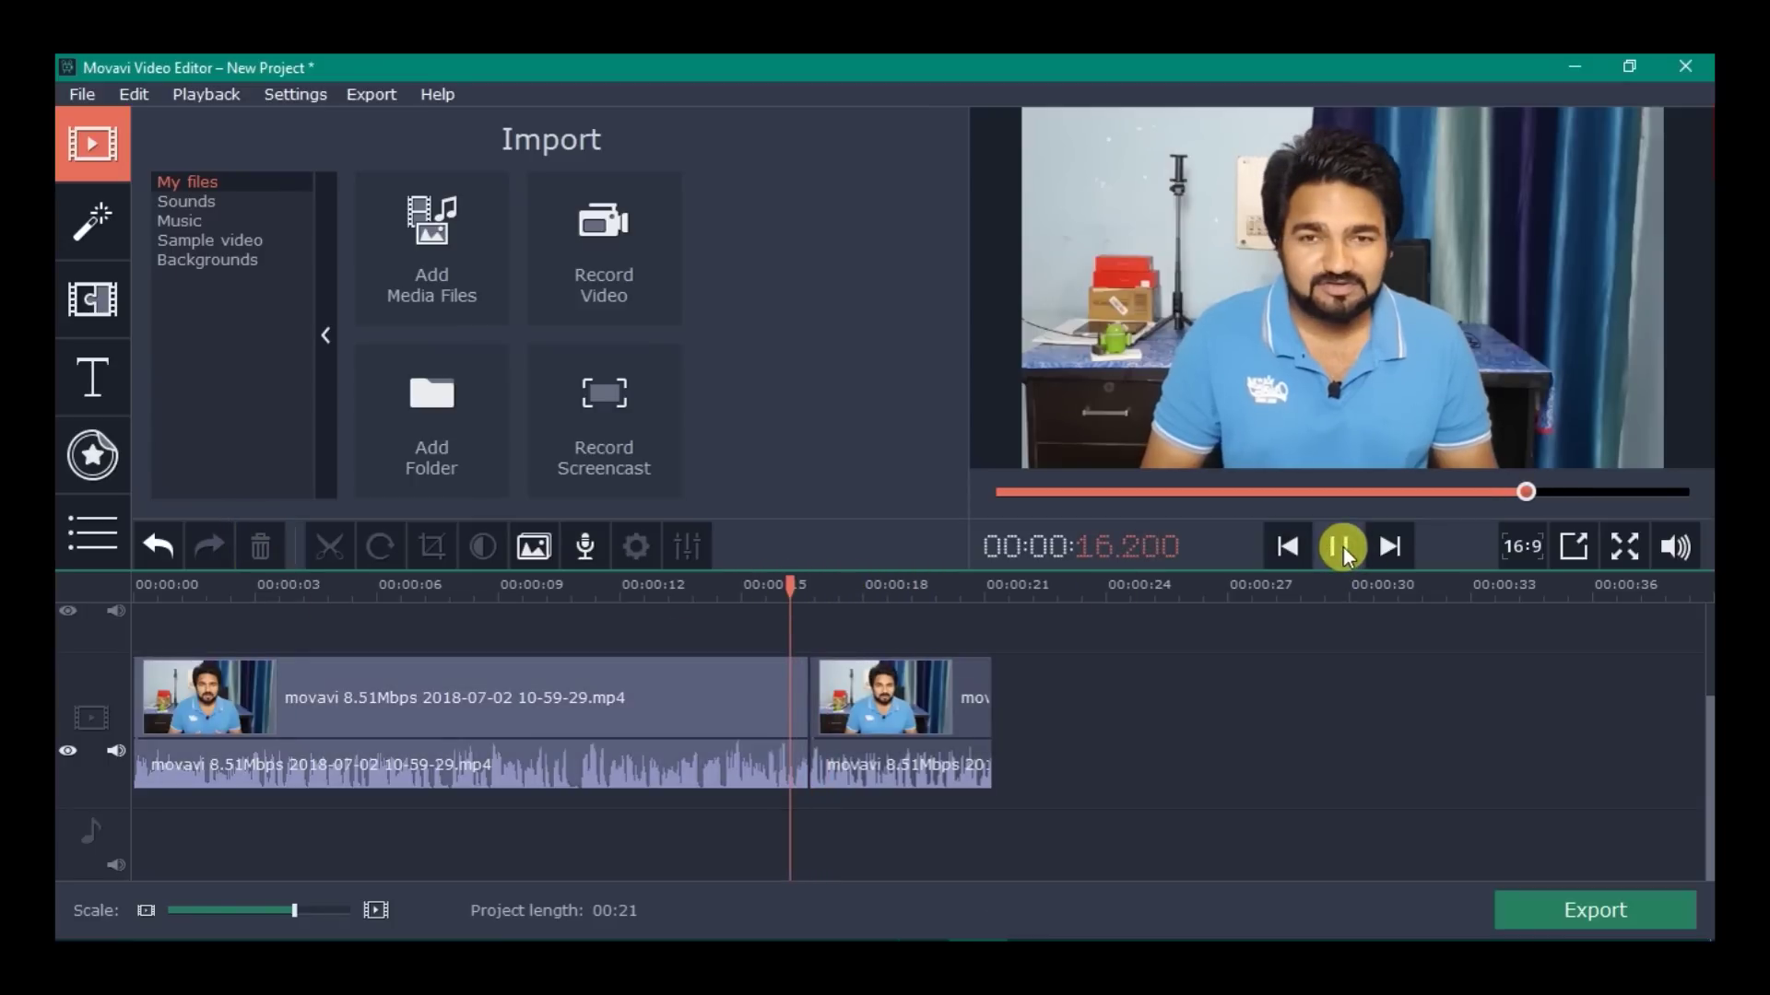
click(1342, 549)
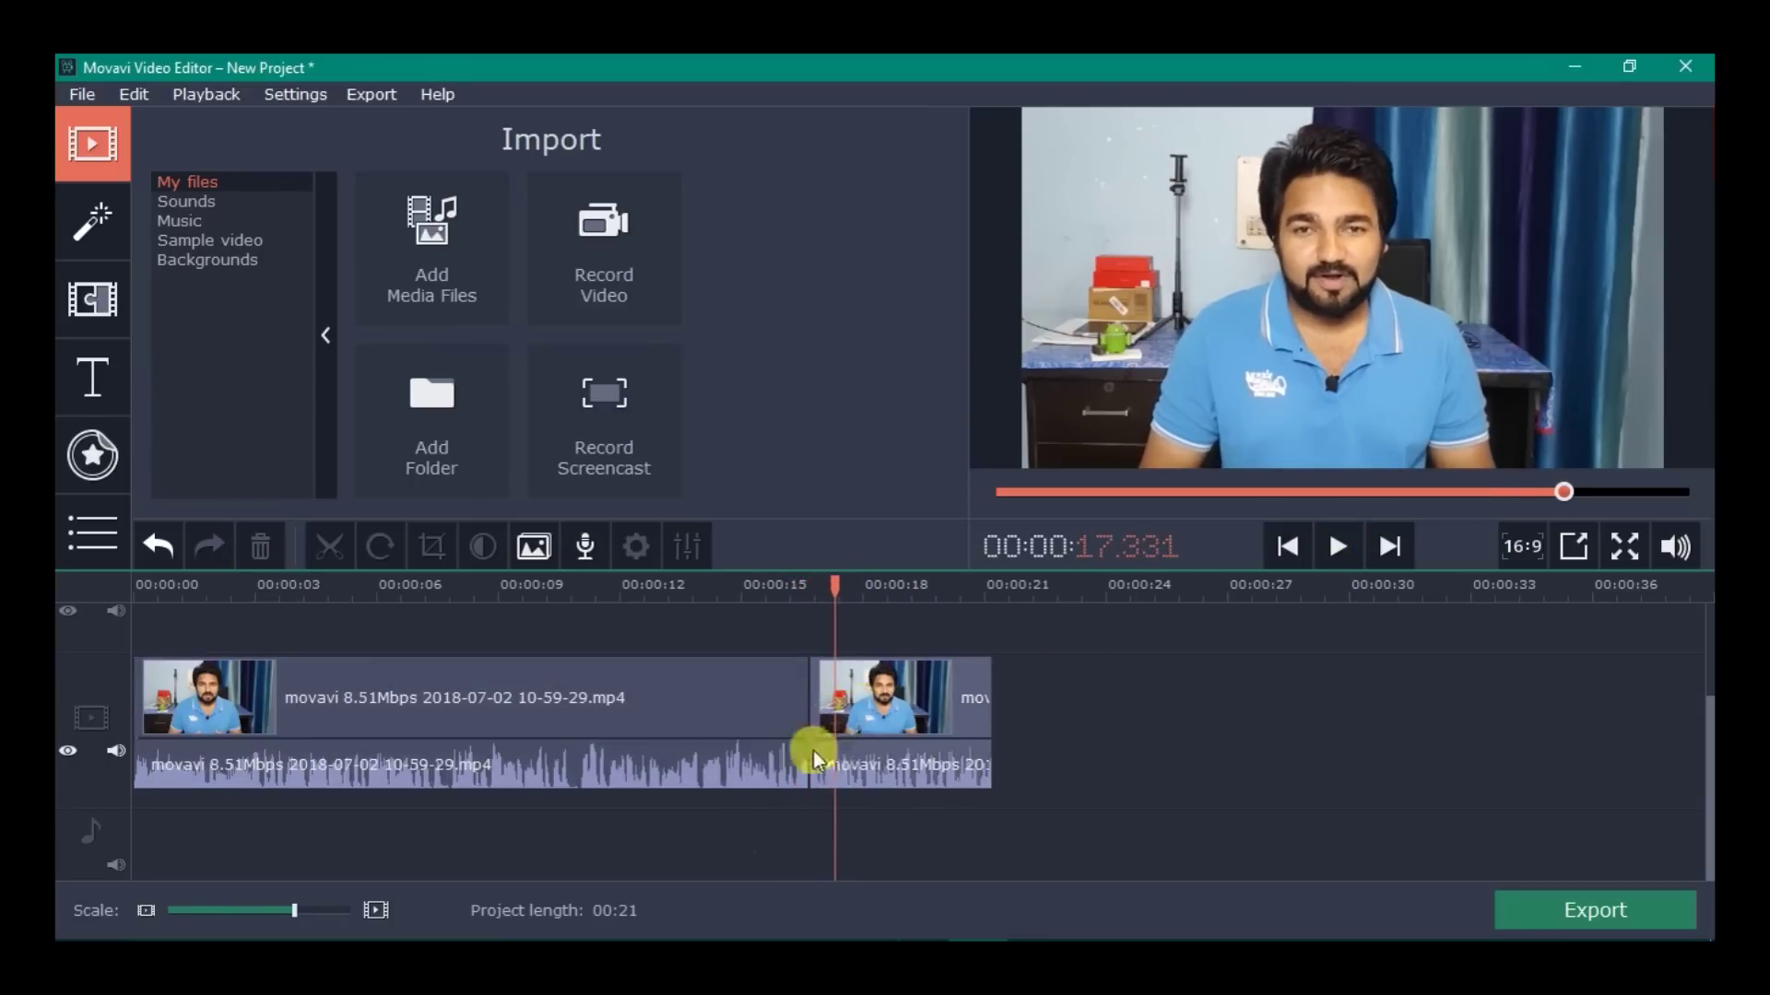
drag(842, 584, 791, 584)
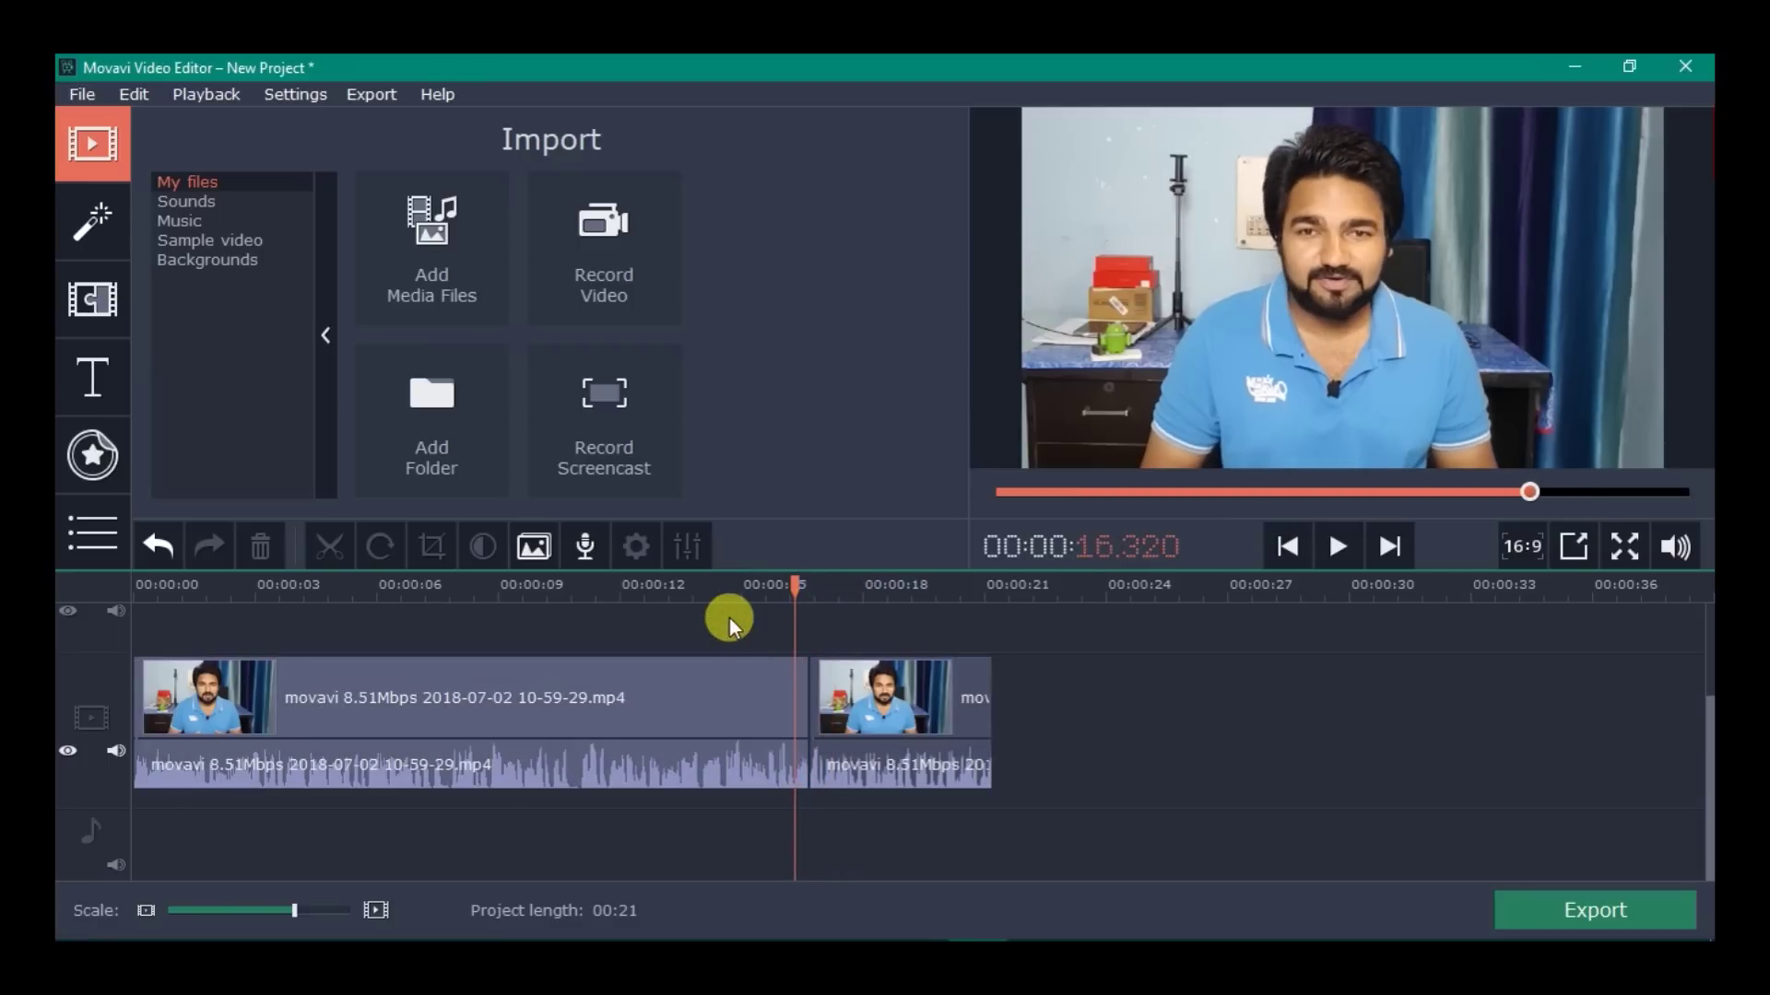
Add the Blur in-out transition from the full transitions collection to the join between the two clips.
click(92, 300)
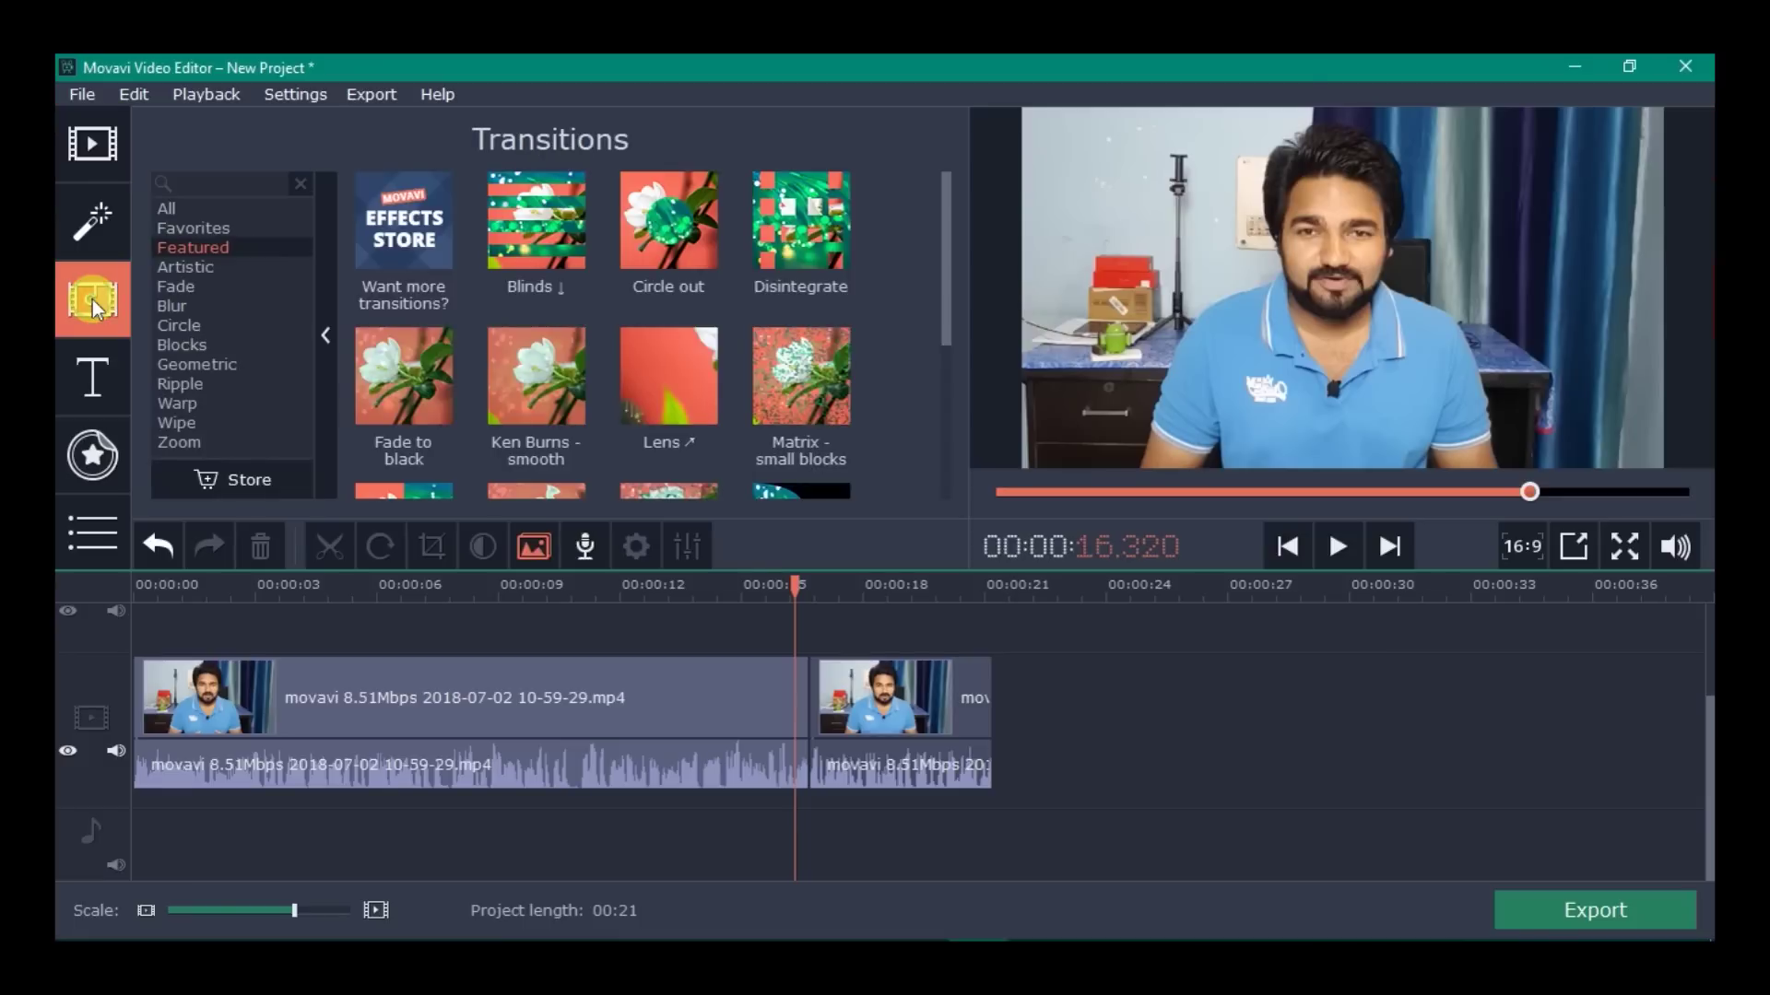
scroll(522, 263, down, 3)
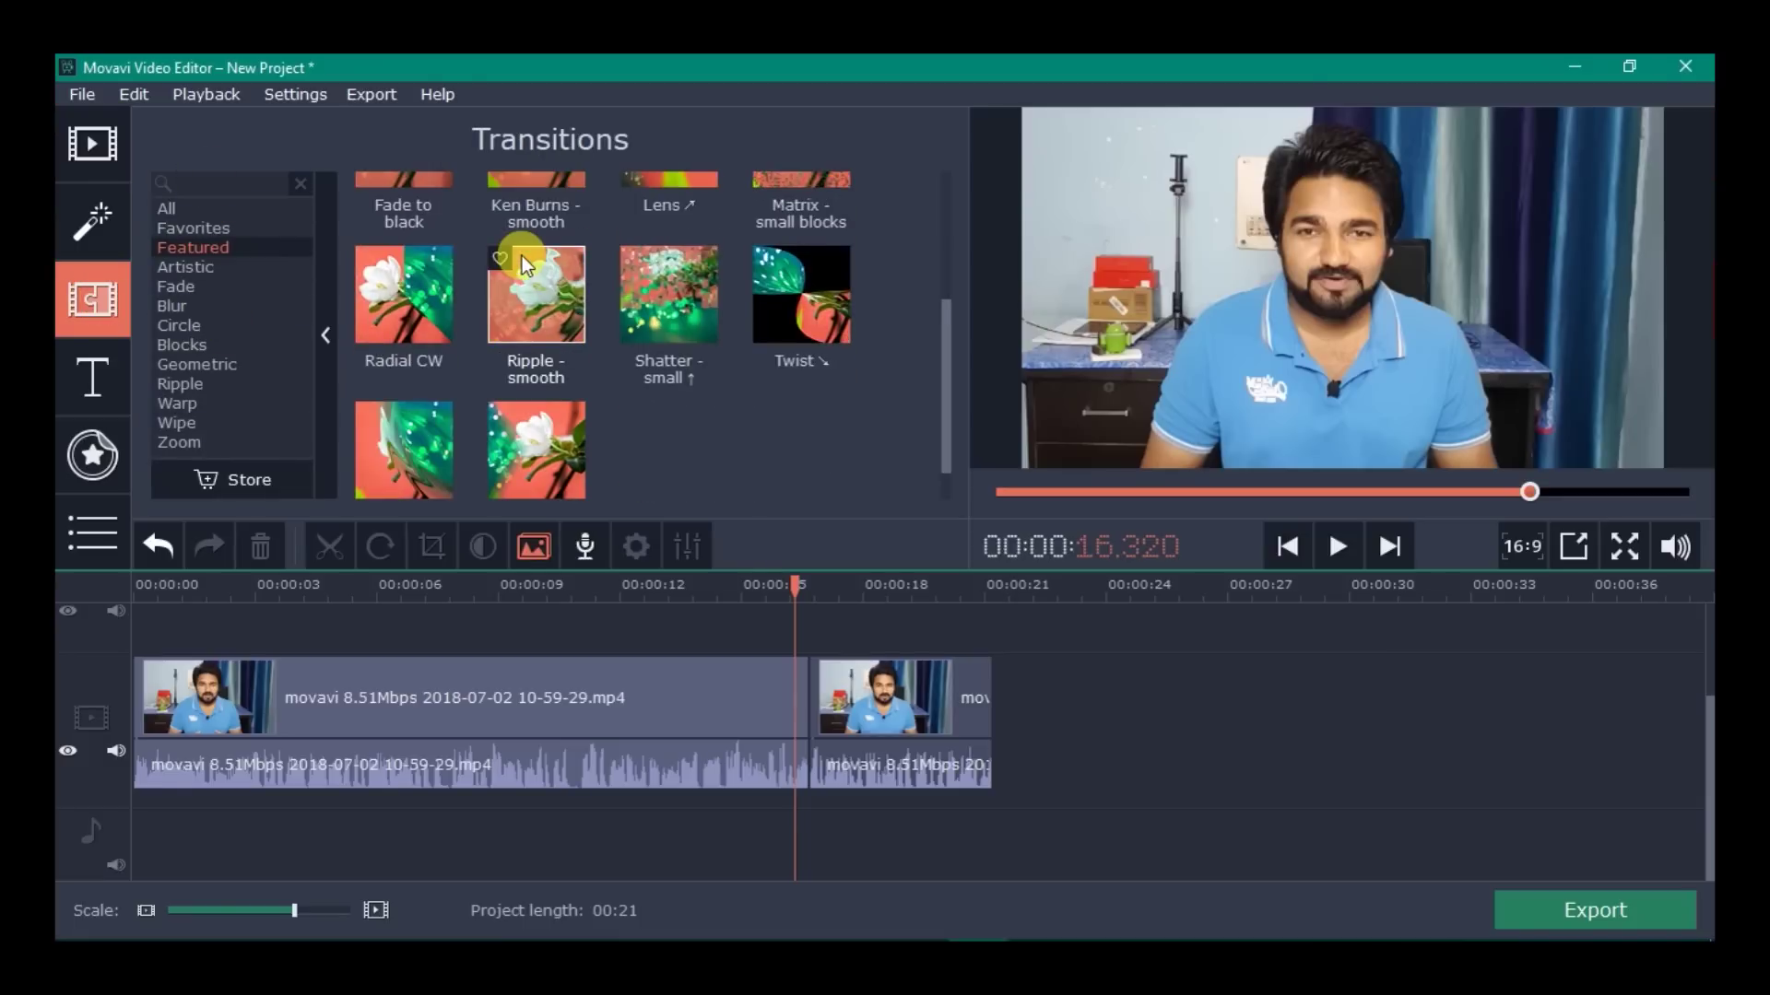
scroll(522, 262, up, 3)
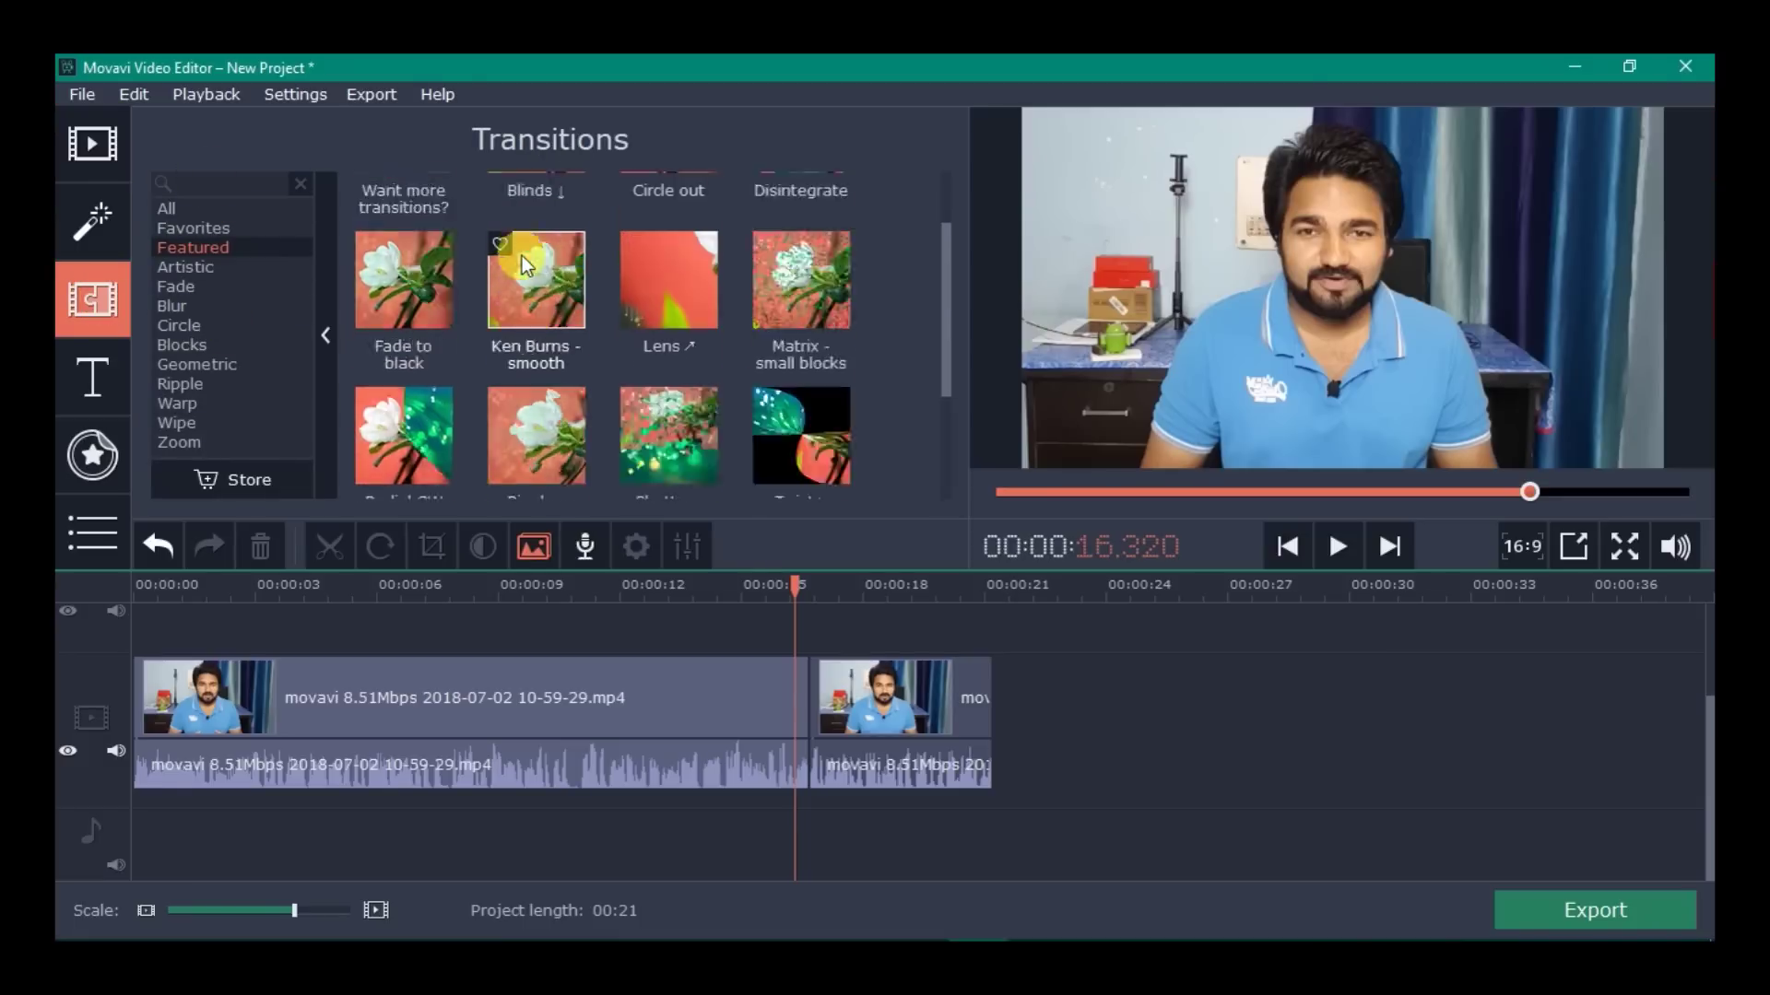
click(169, 209)
scroll(618, 258, down, 5)
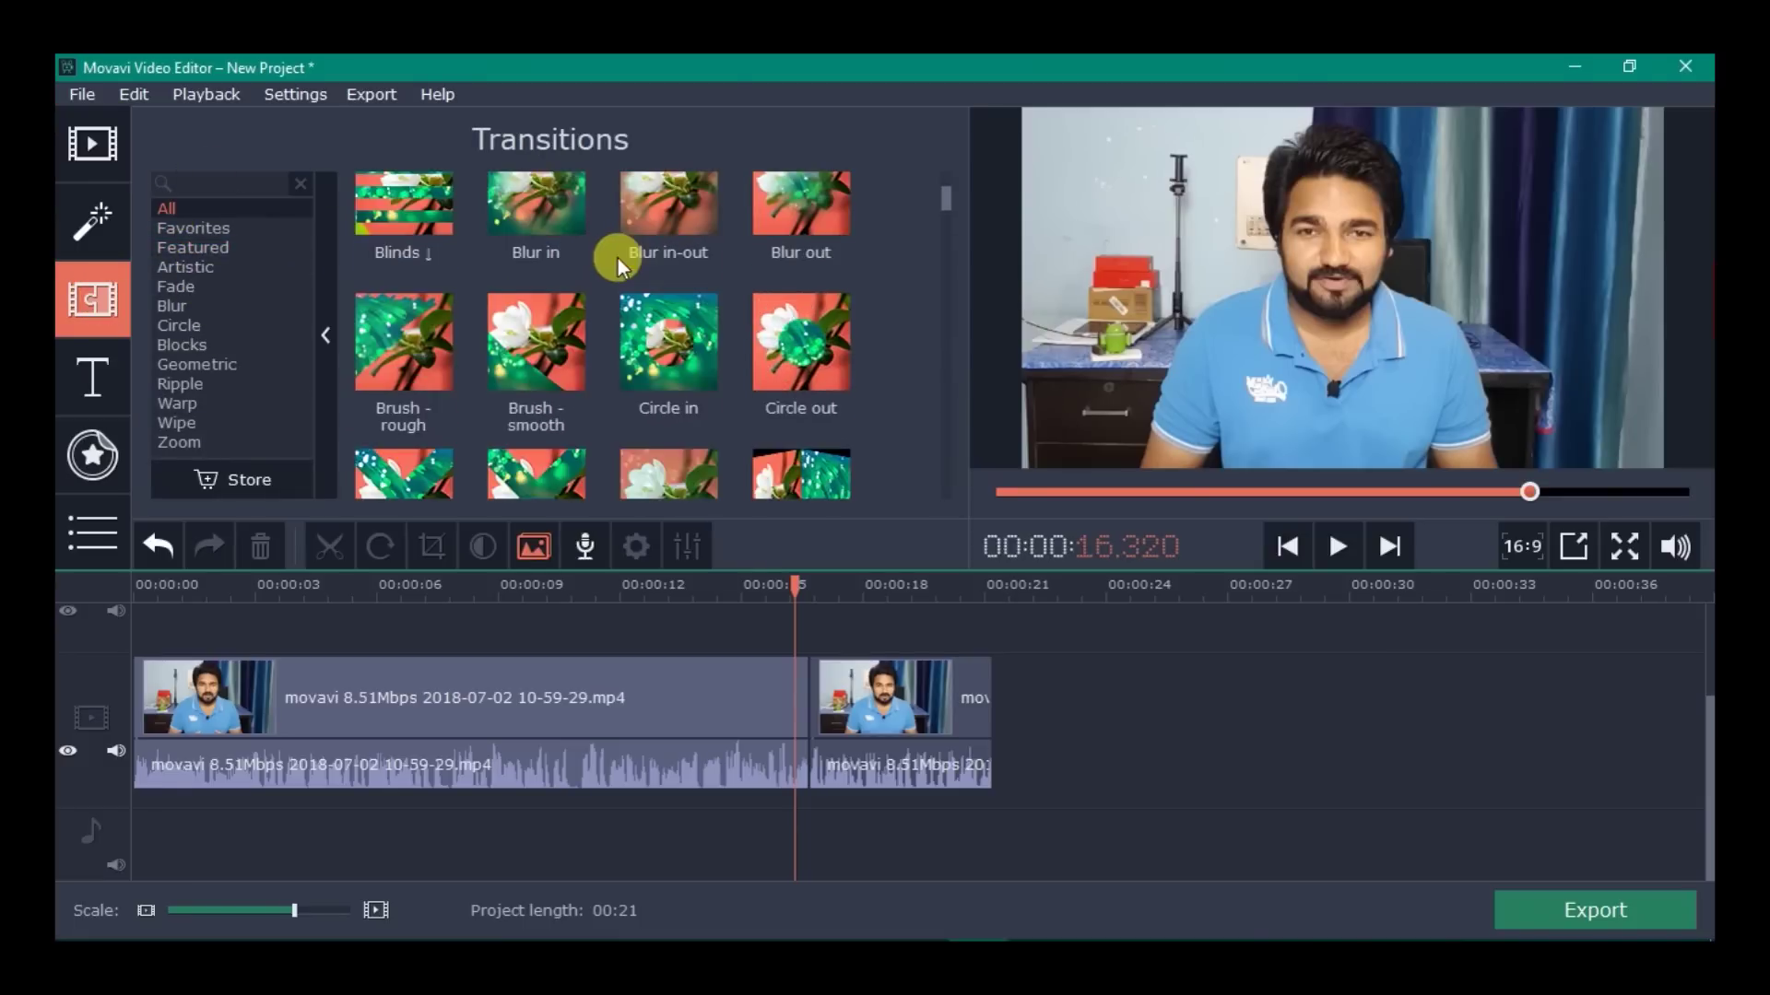
scroll(617, 258, up, 2)
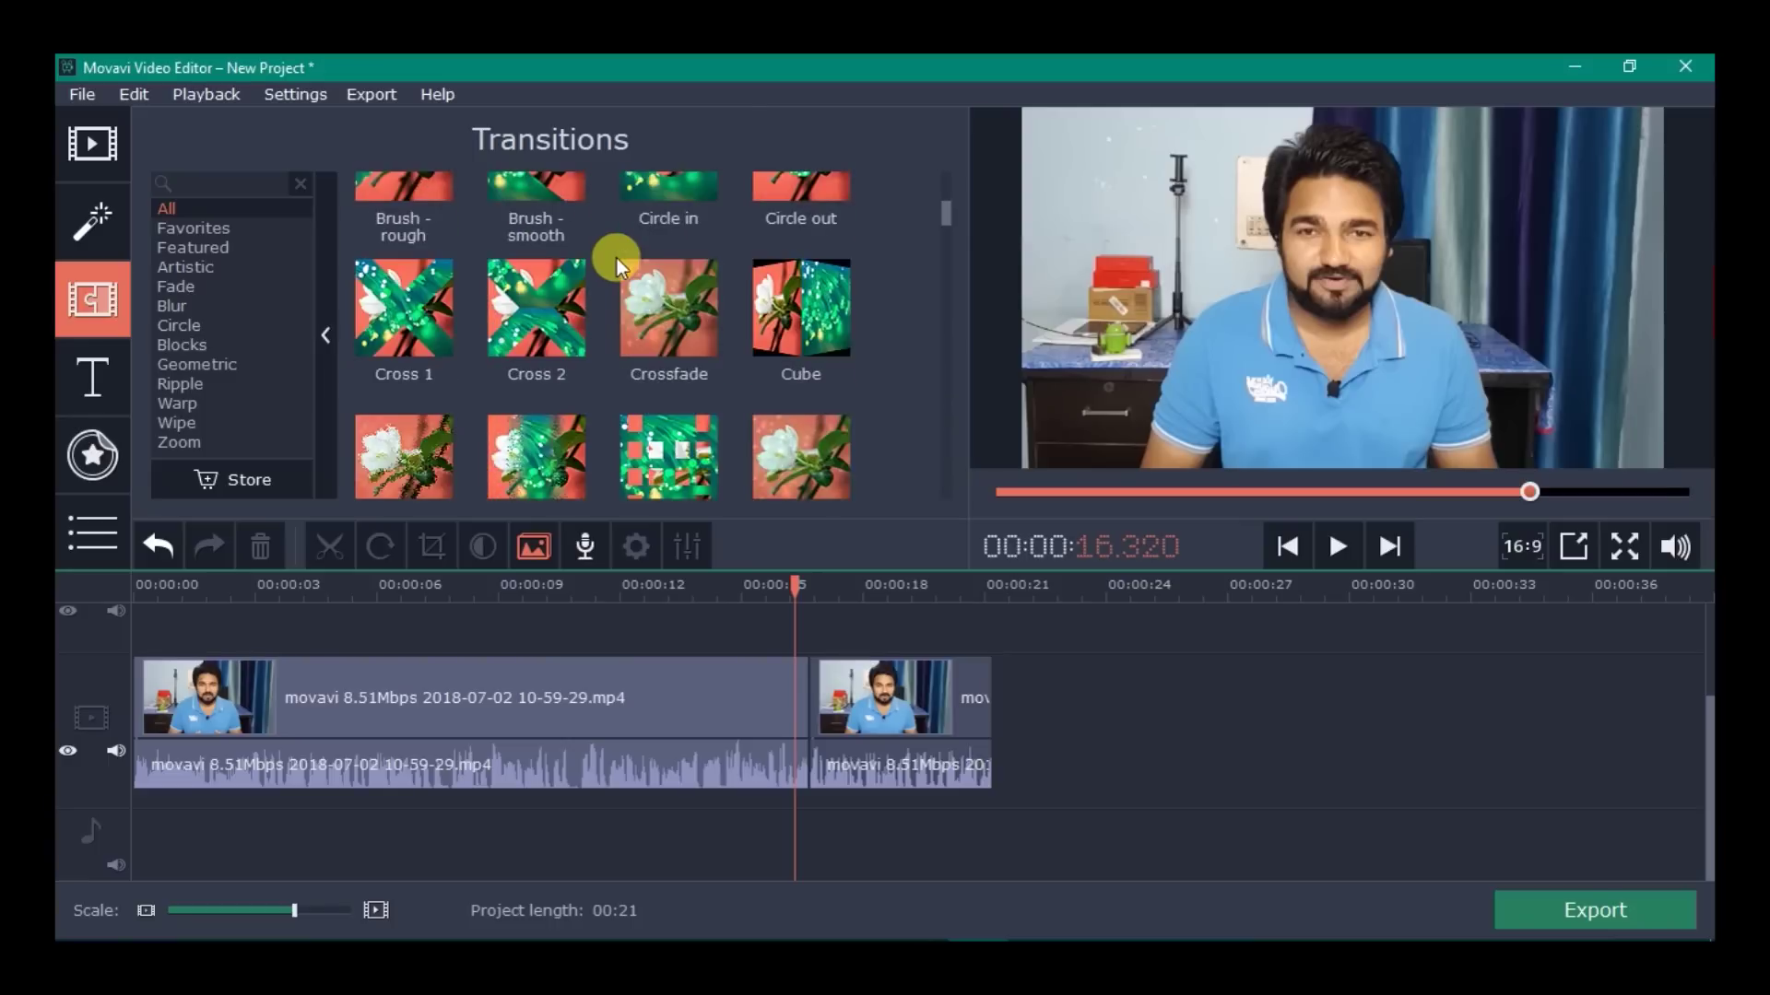
scroll(617, 258, up, 2)
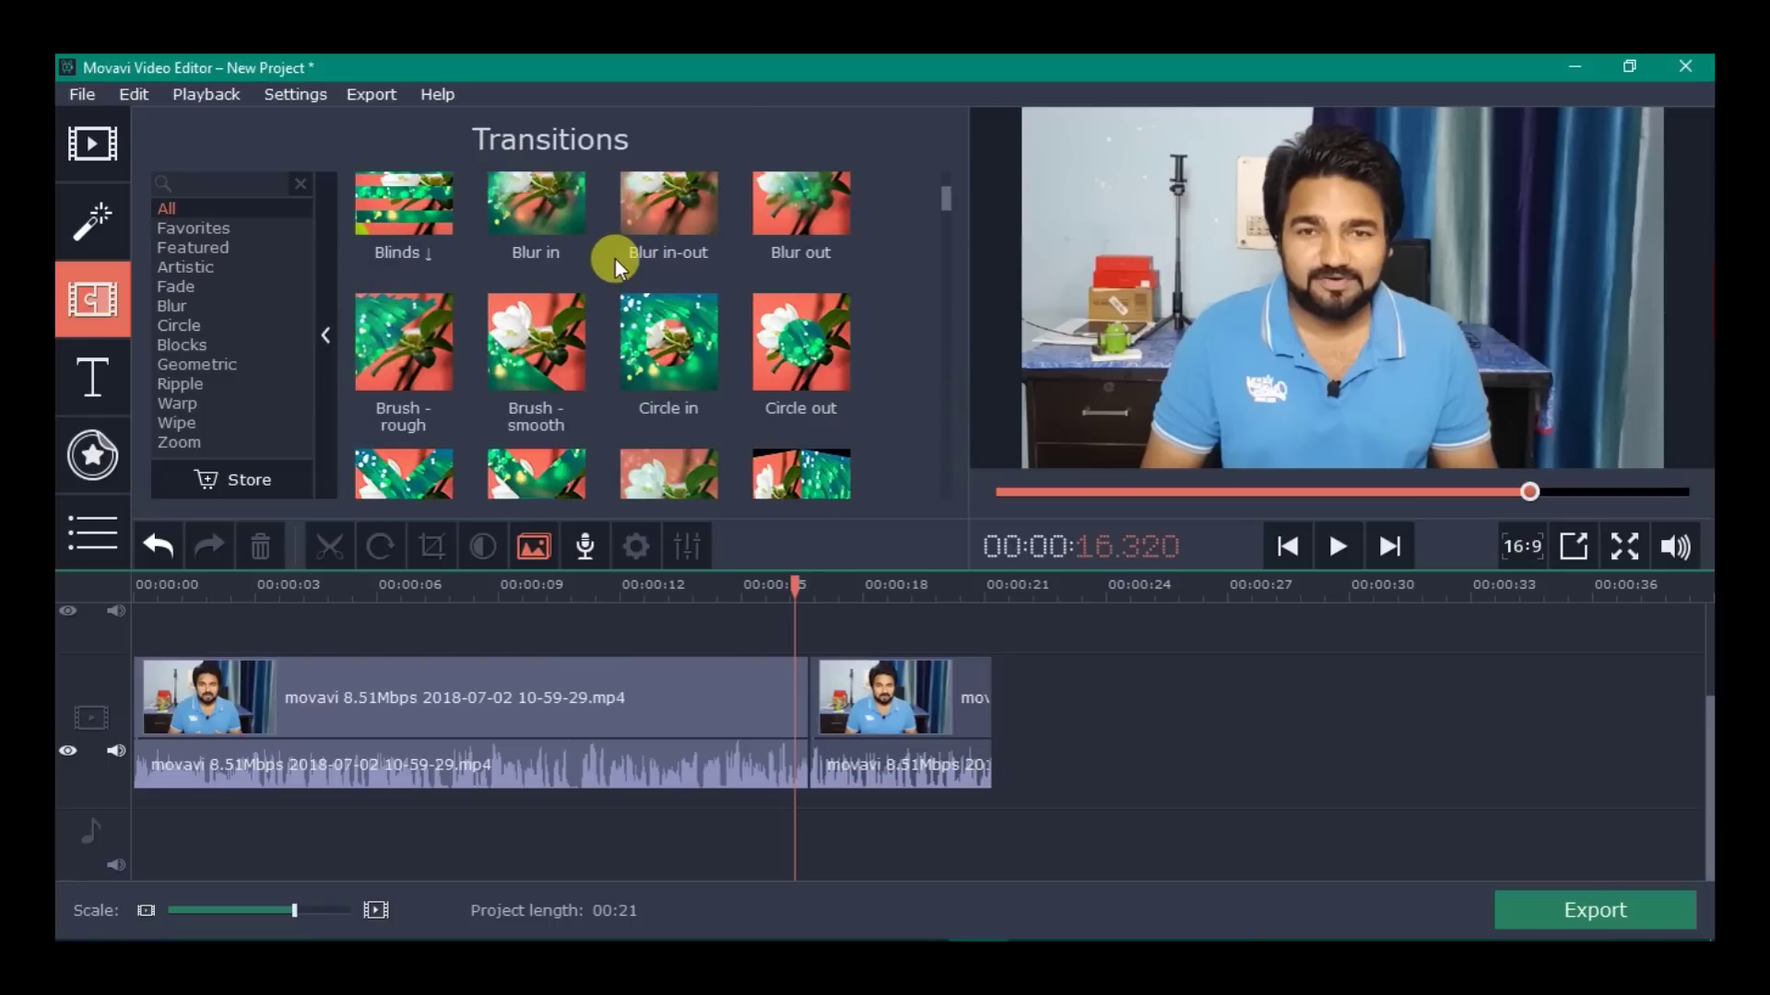
scroll(616, 258, up, 1)
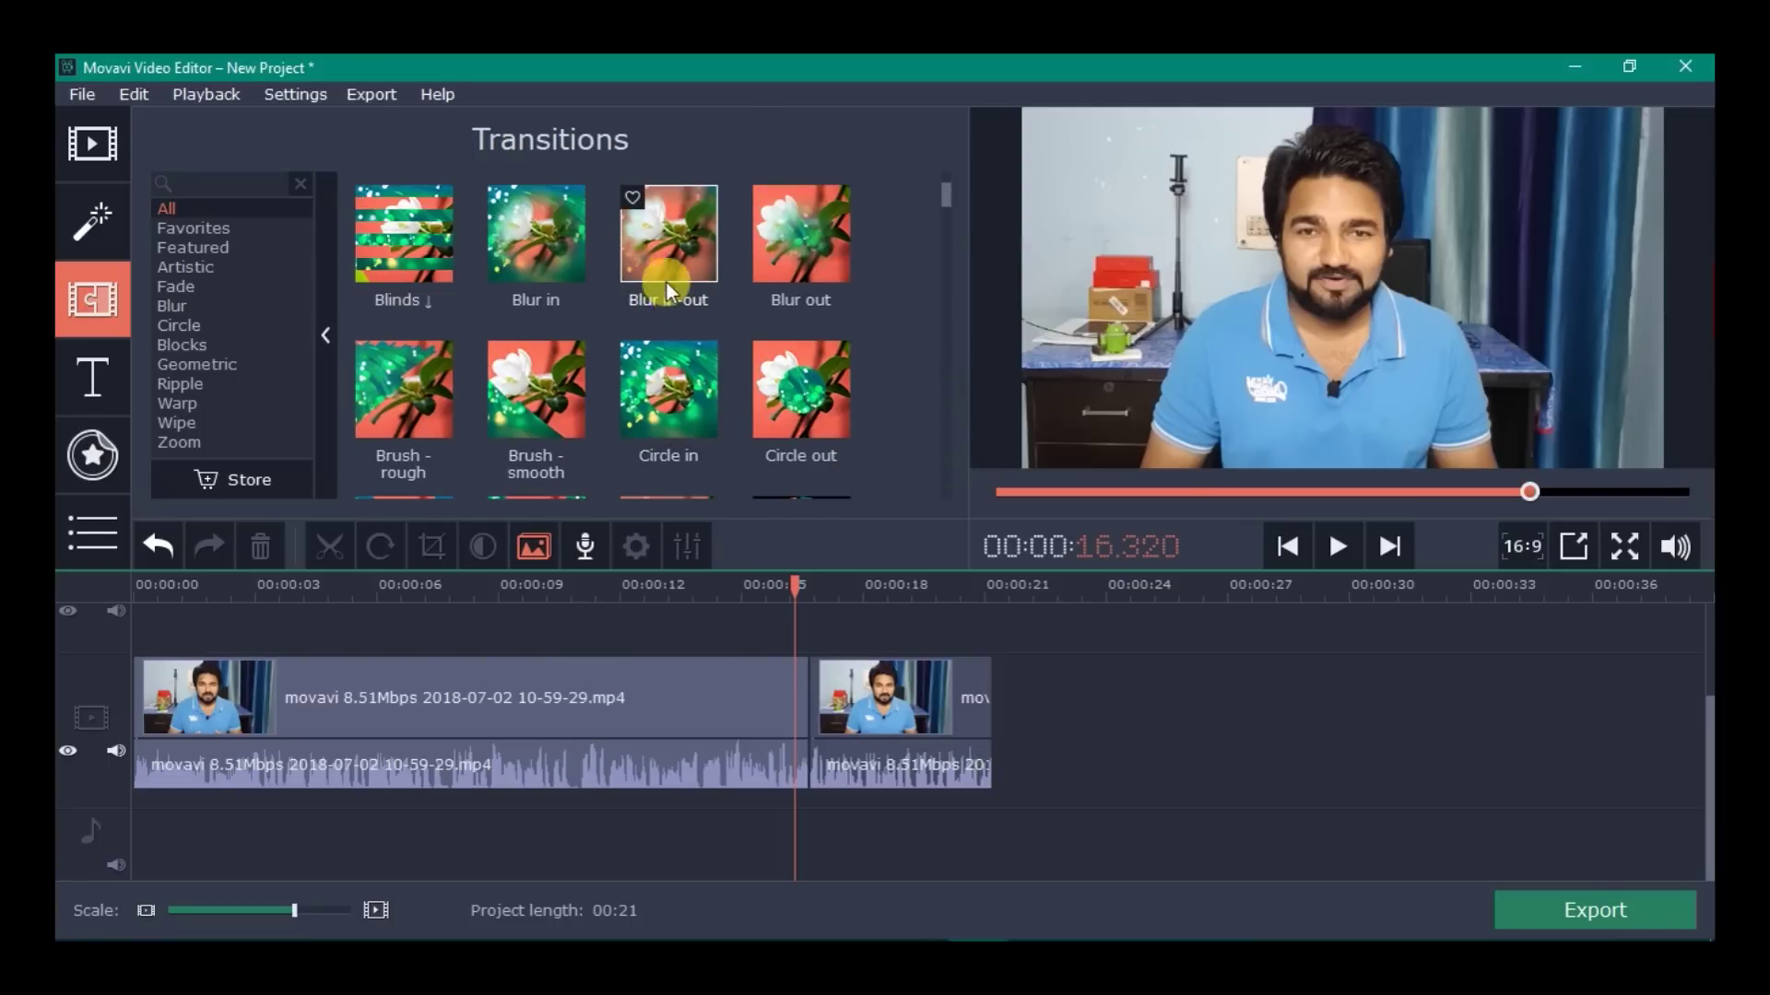
drag(645, 243, 779, 696)
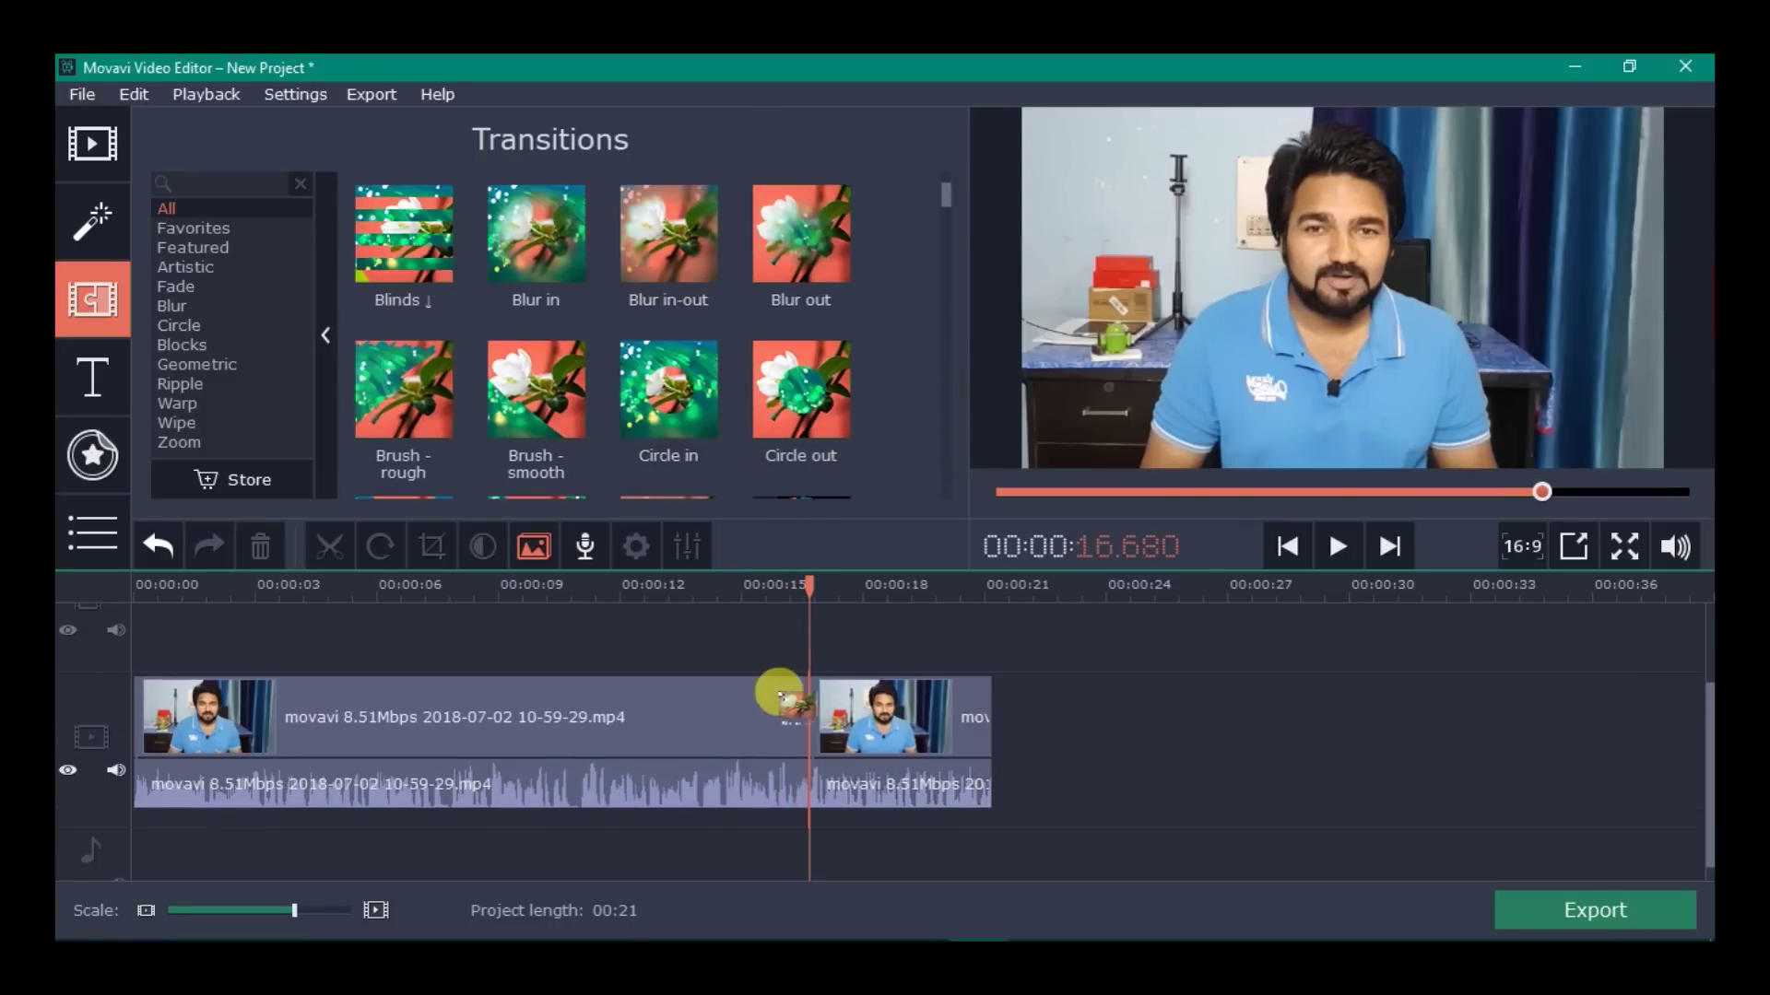
click(850, 724)
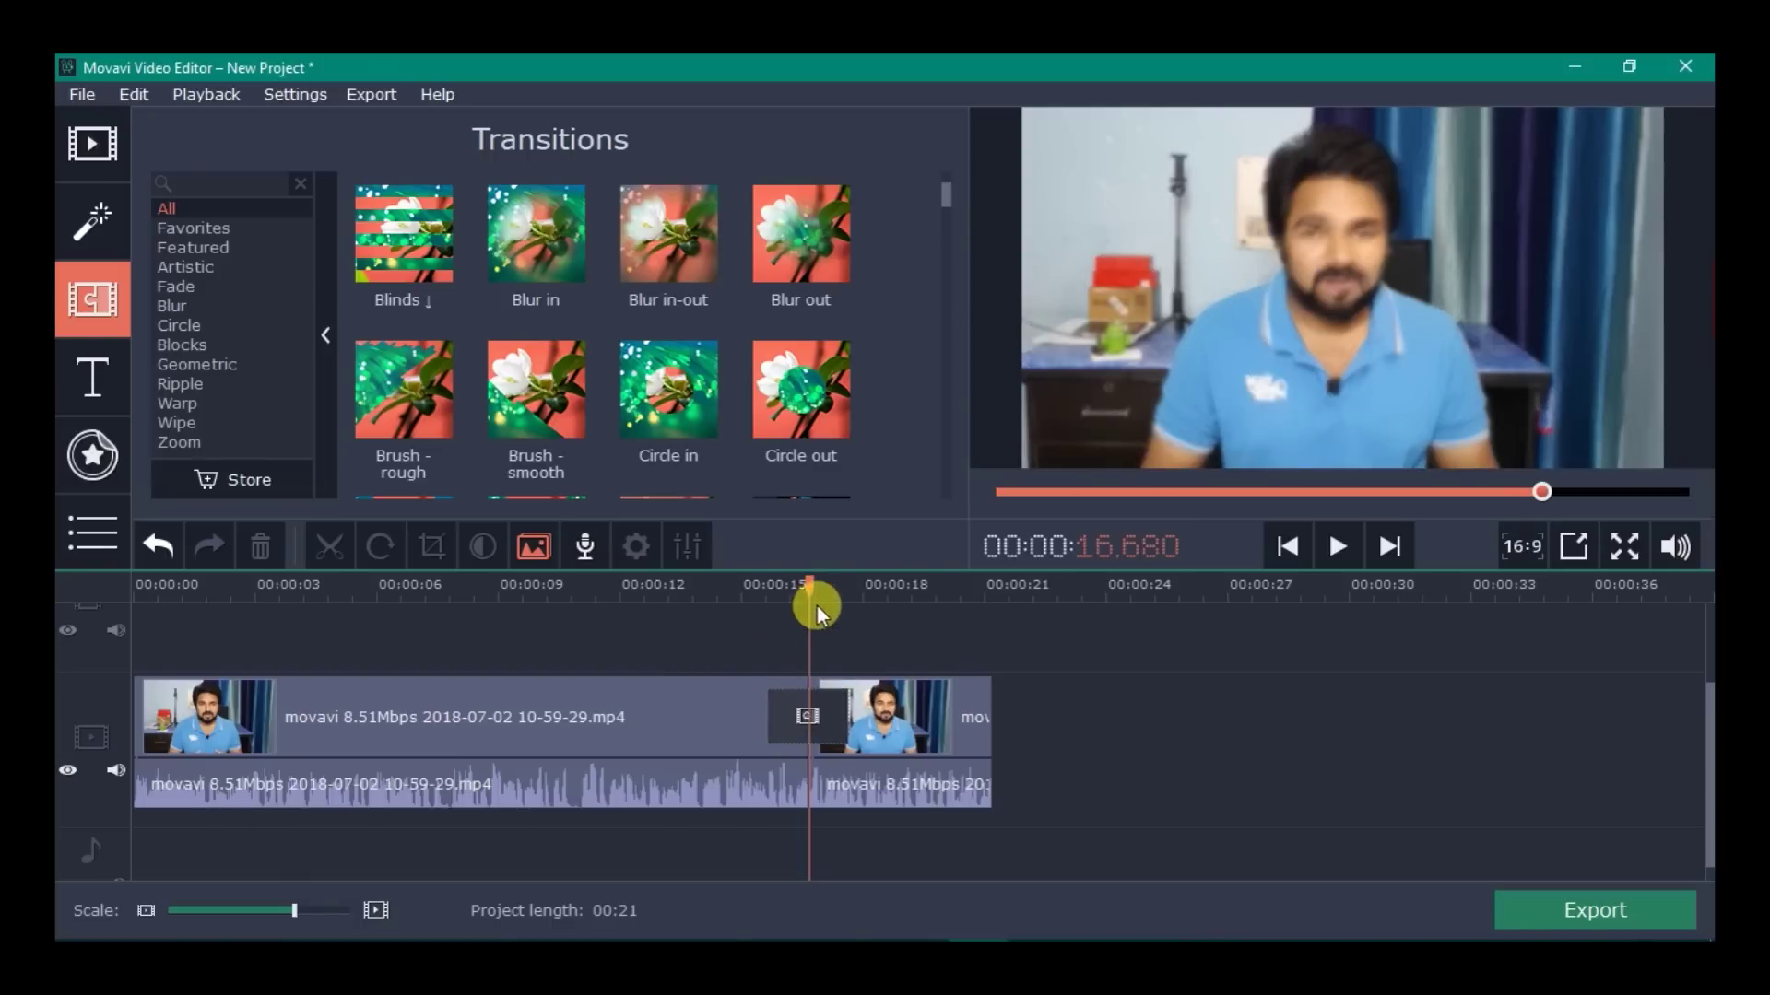
Play the video from just before the join to check the blur transition, and pause in the second clip.
click(757, 586)
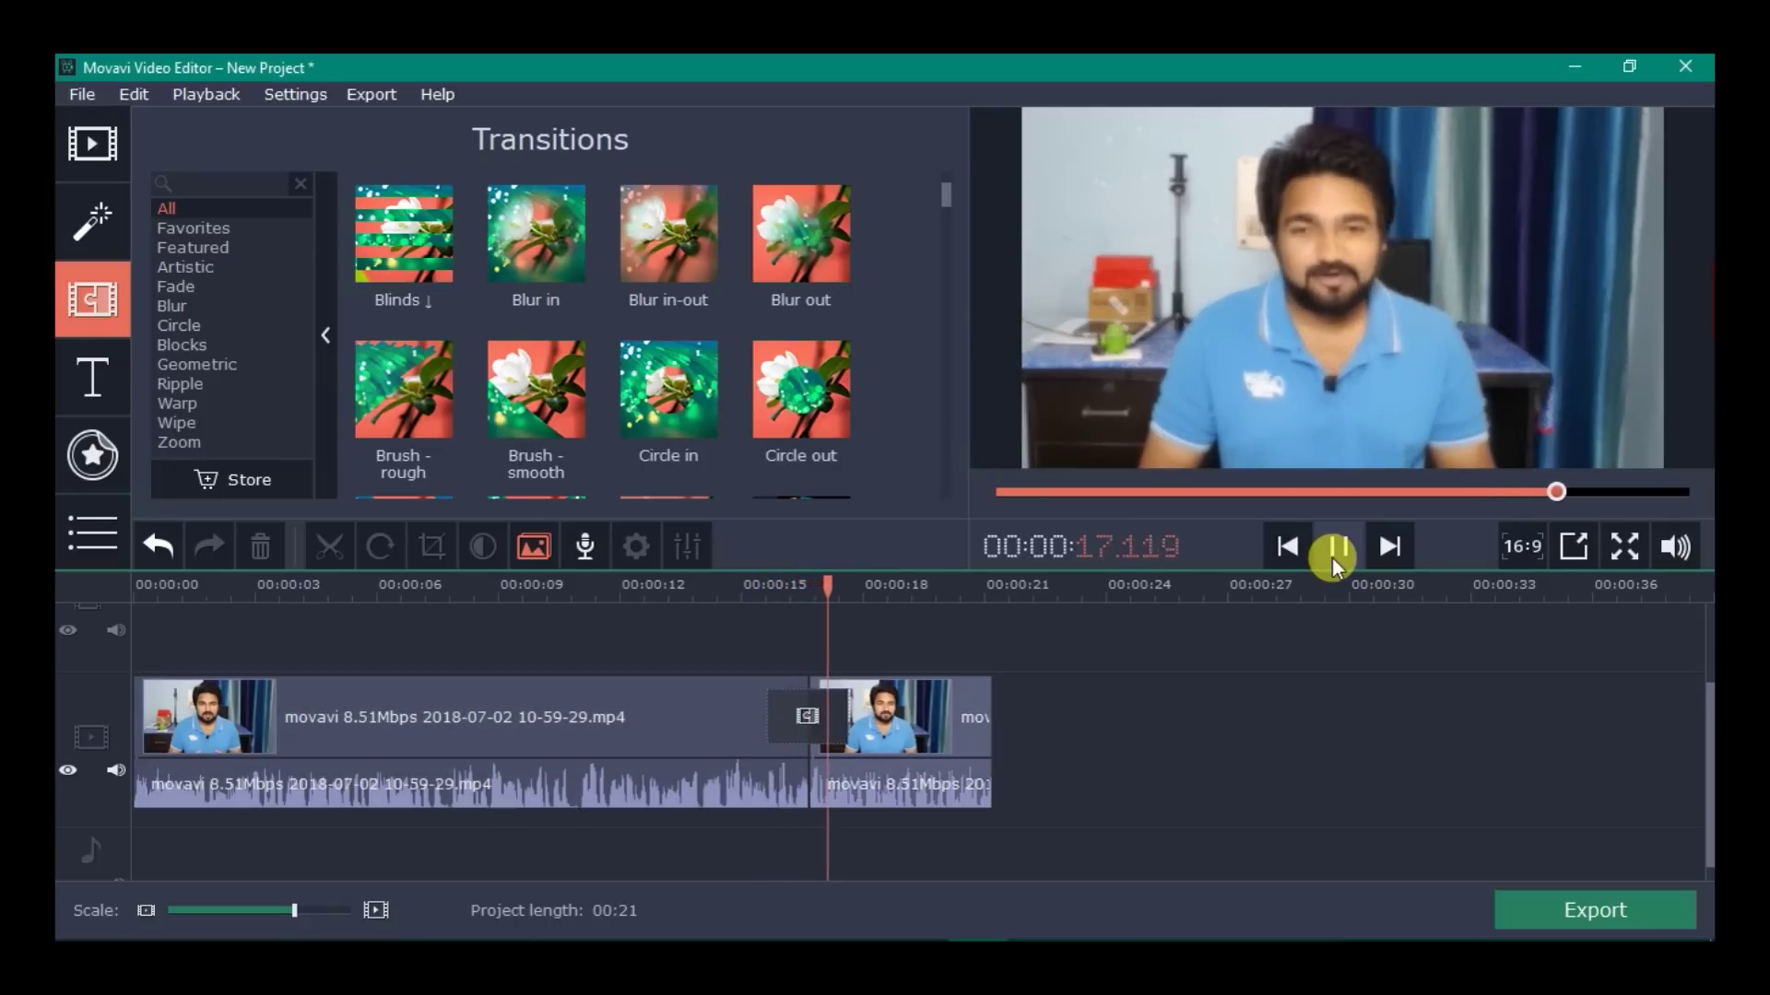
drag(897, 587, 752, 592)
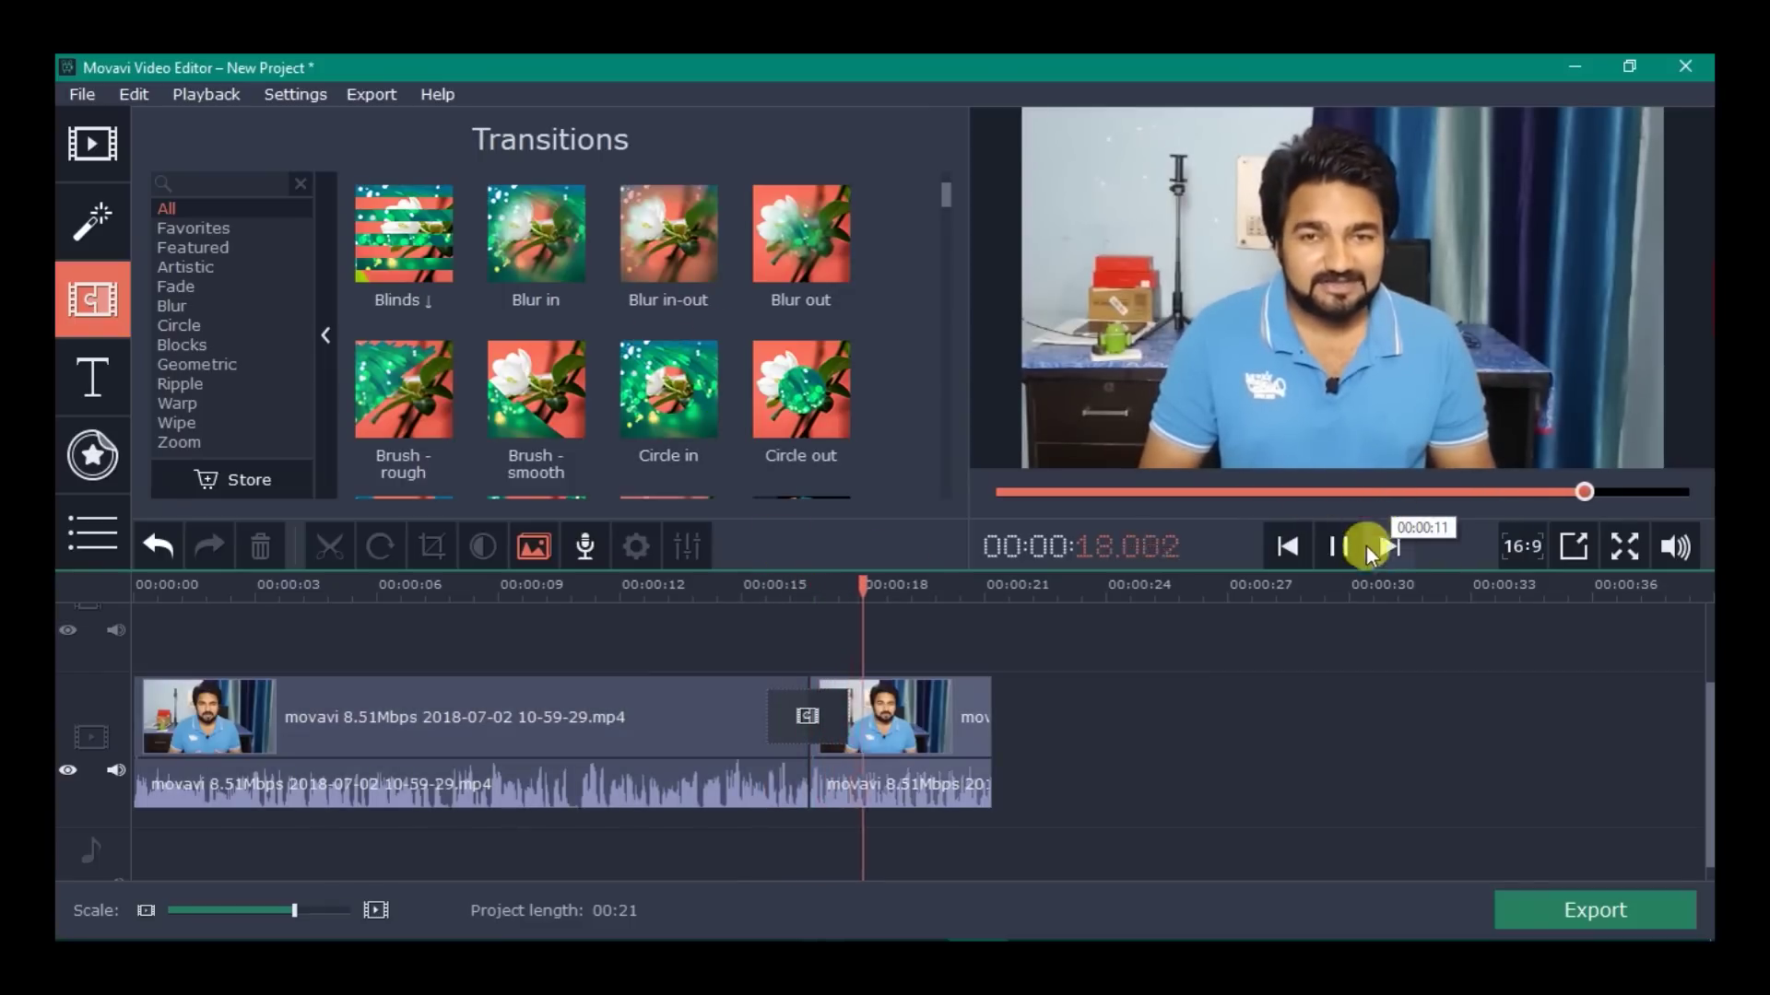
click(1338, 548)
Replace the transition at the join with Cross 2 and play the video across it.
scroll(606, 351, down, 1)
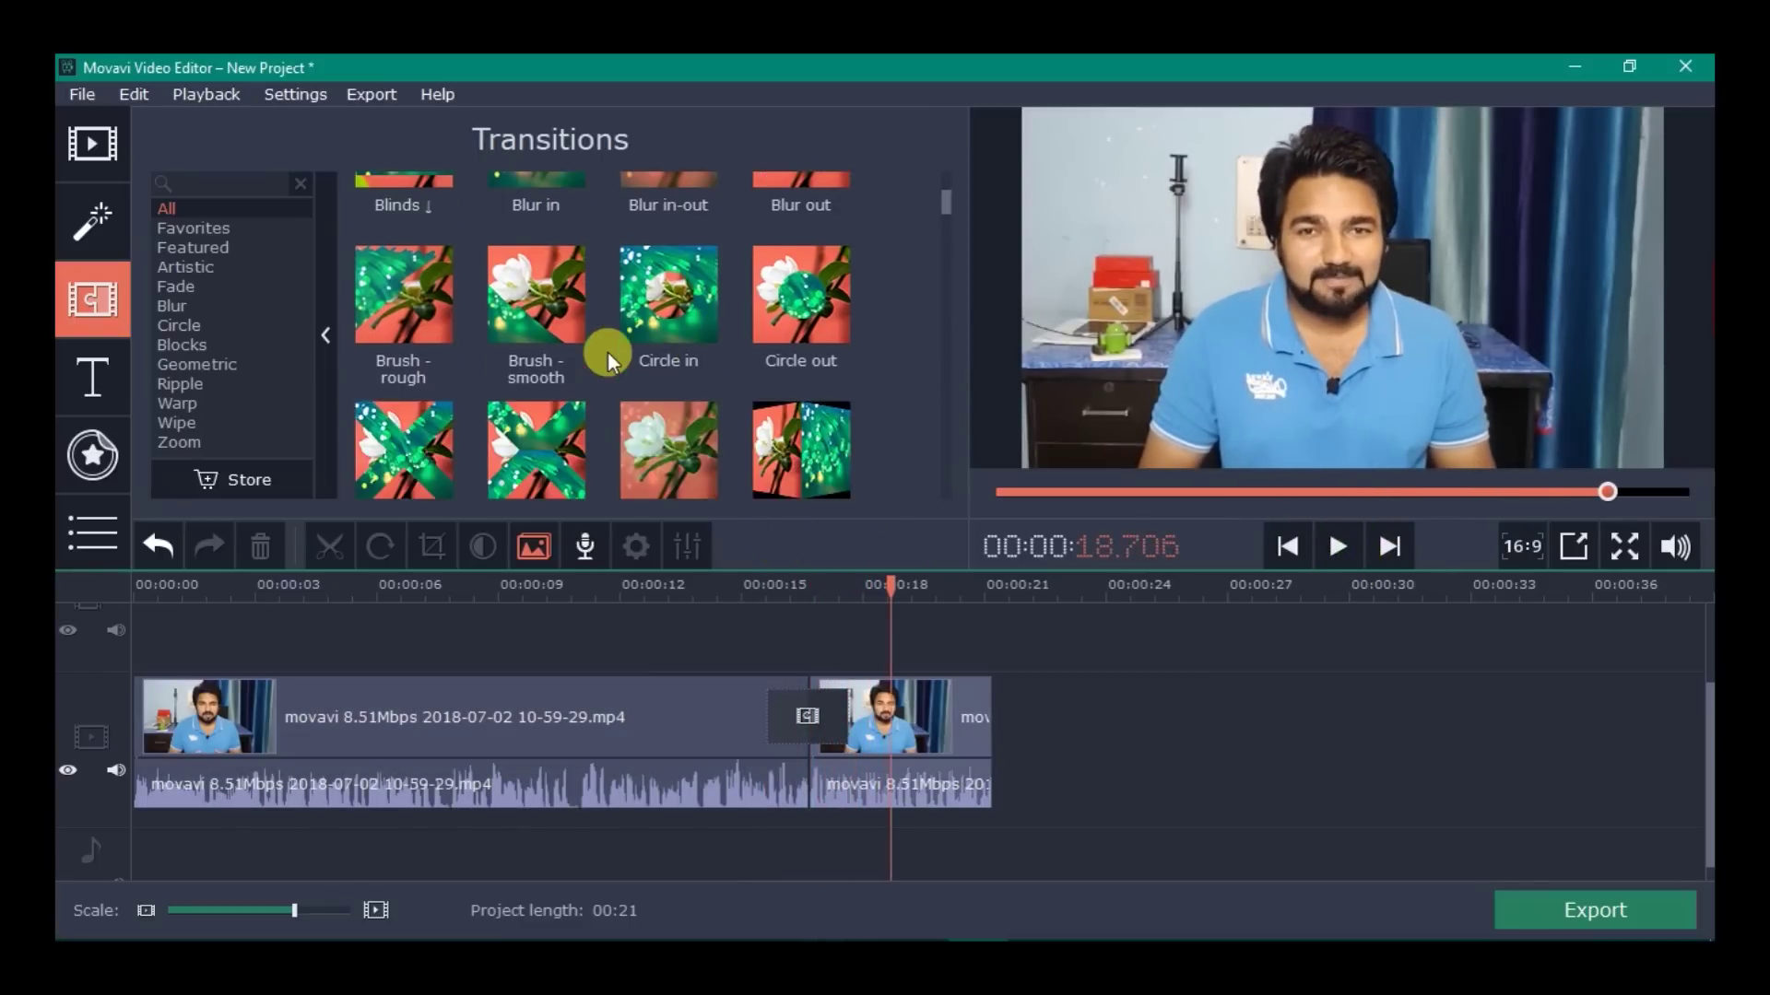
scroll(607, 351, down, 1)
drag(531, 258, 783, 699)
drag(805, 585, 738, 582)
click(1336, 548)
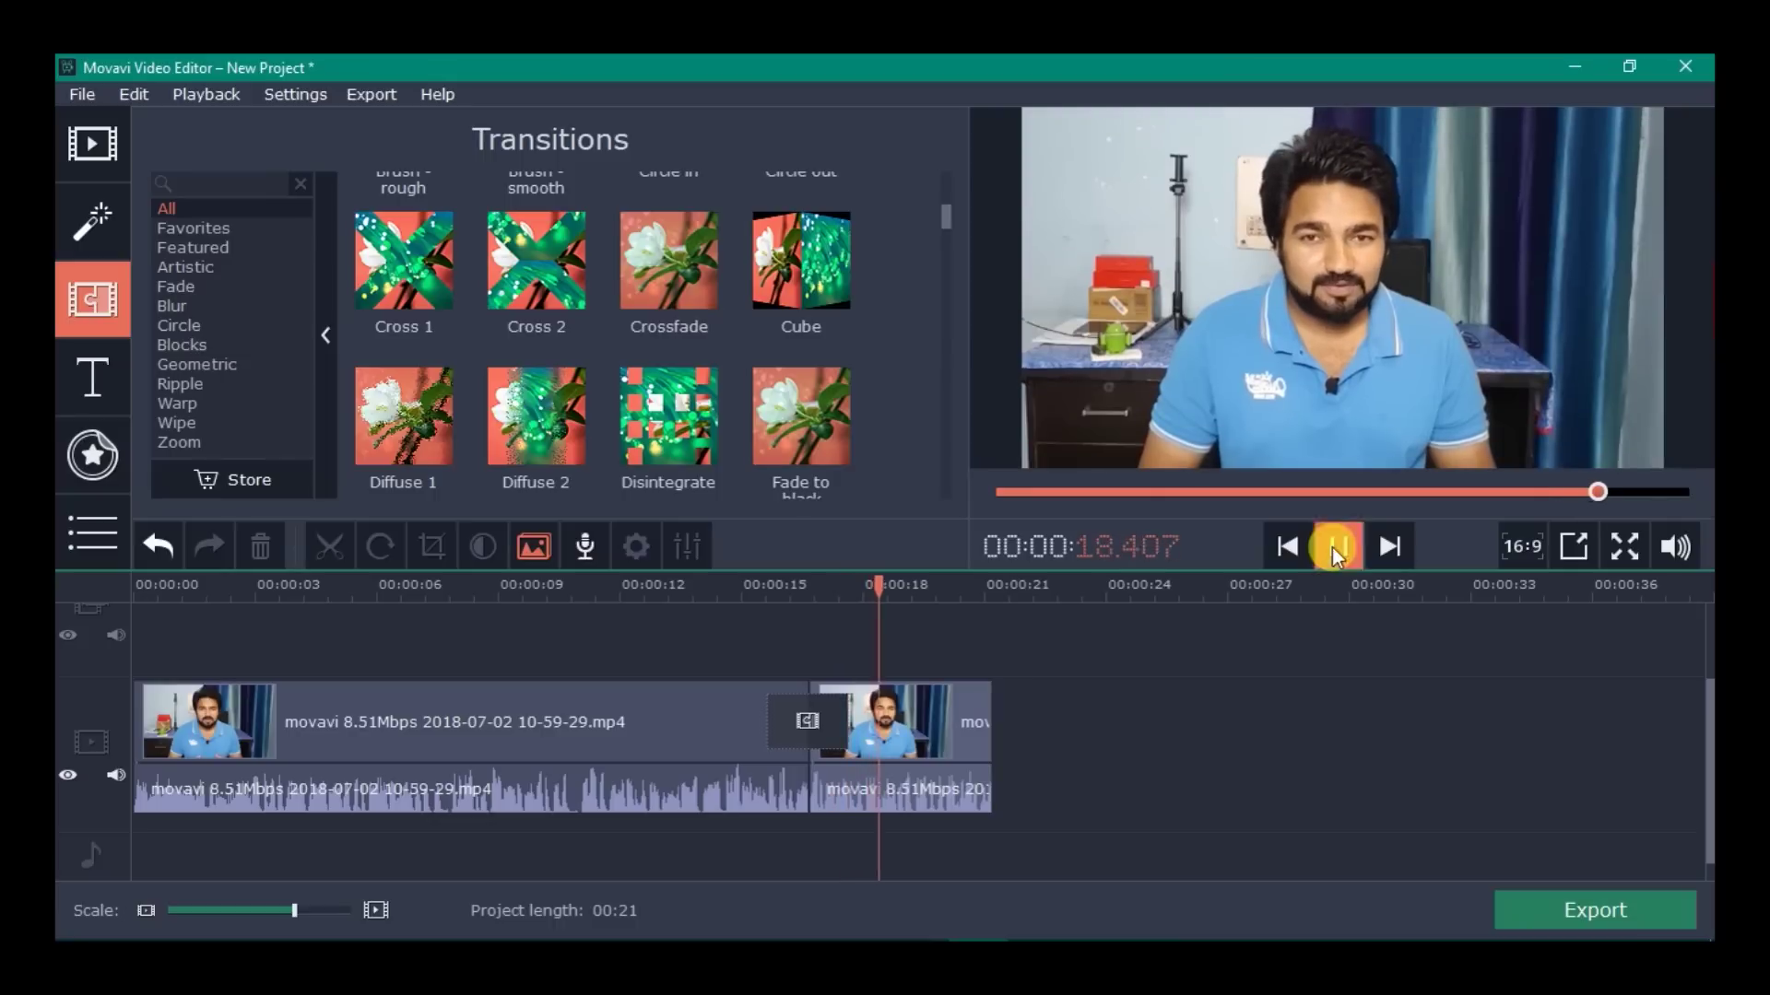
click(1334, 547)
Find the Camera shake filter by searching for camera, apply it to the second clip, and play from just before the join.
click(892, 766)
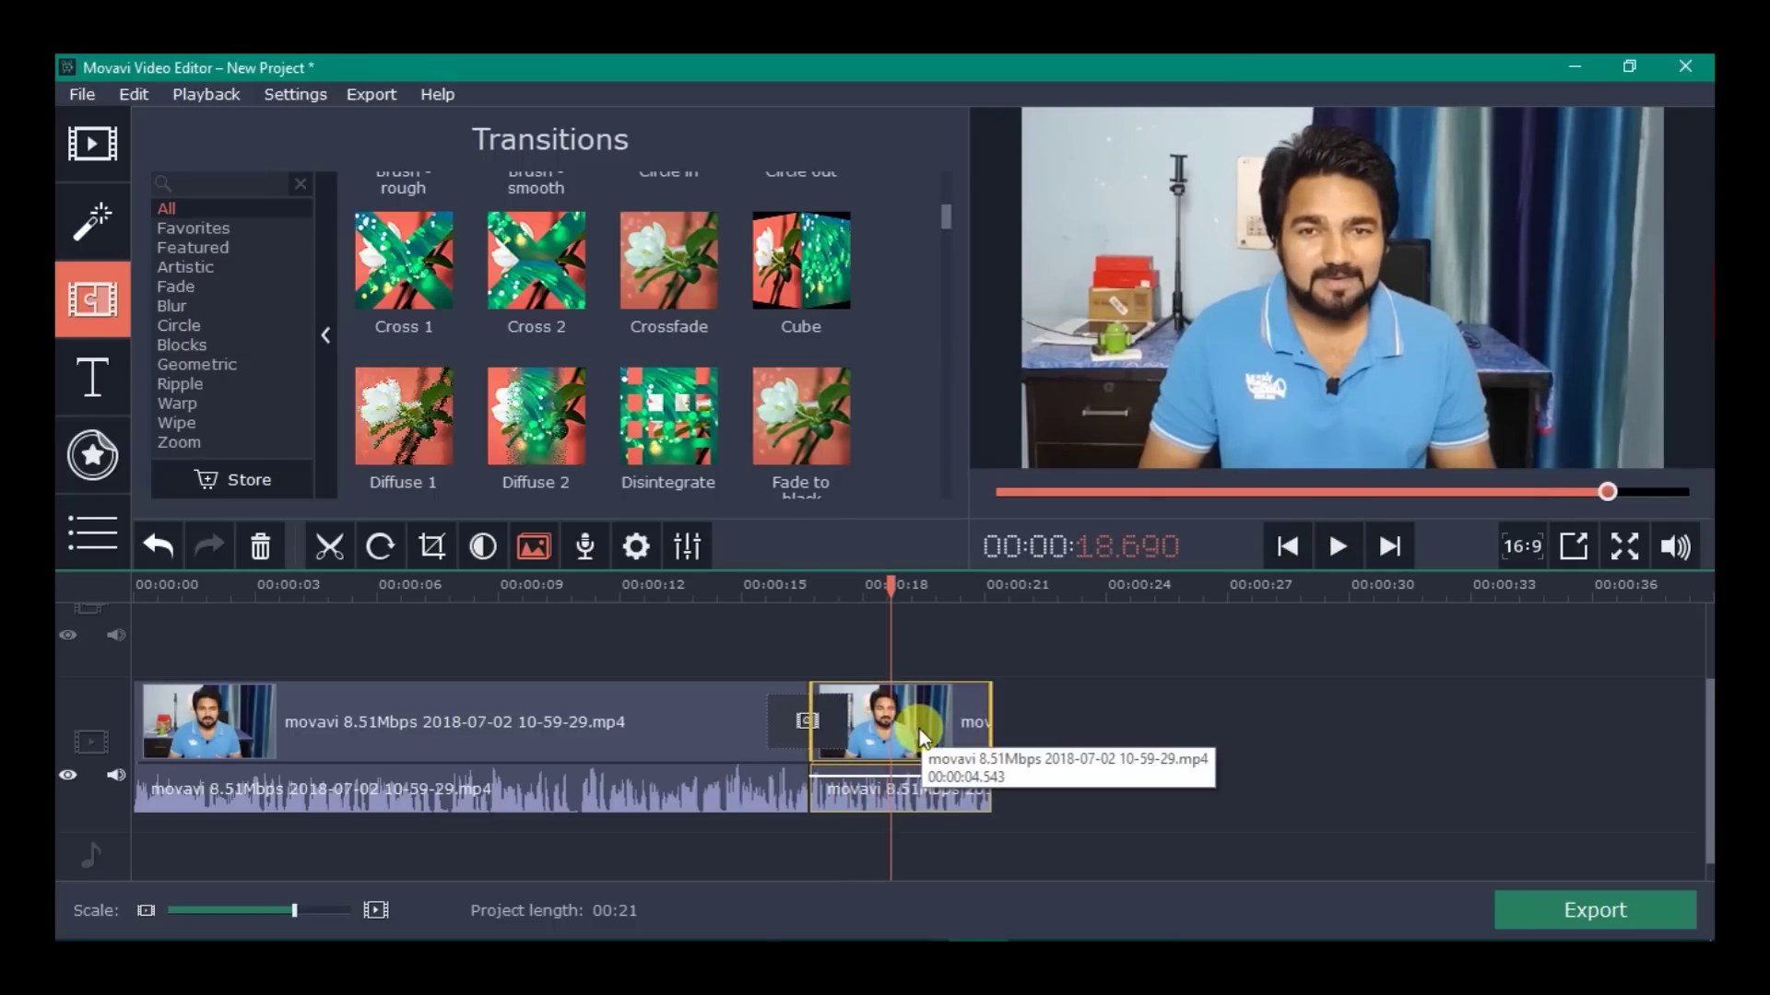
click(92, 220)
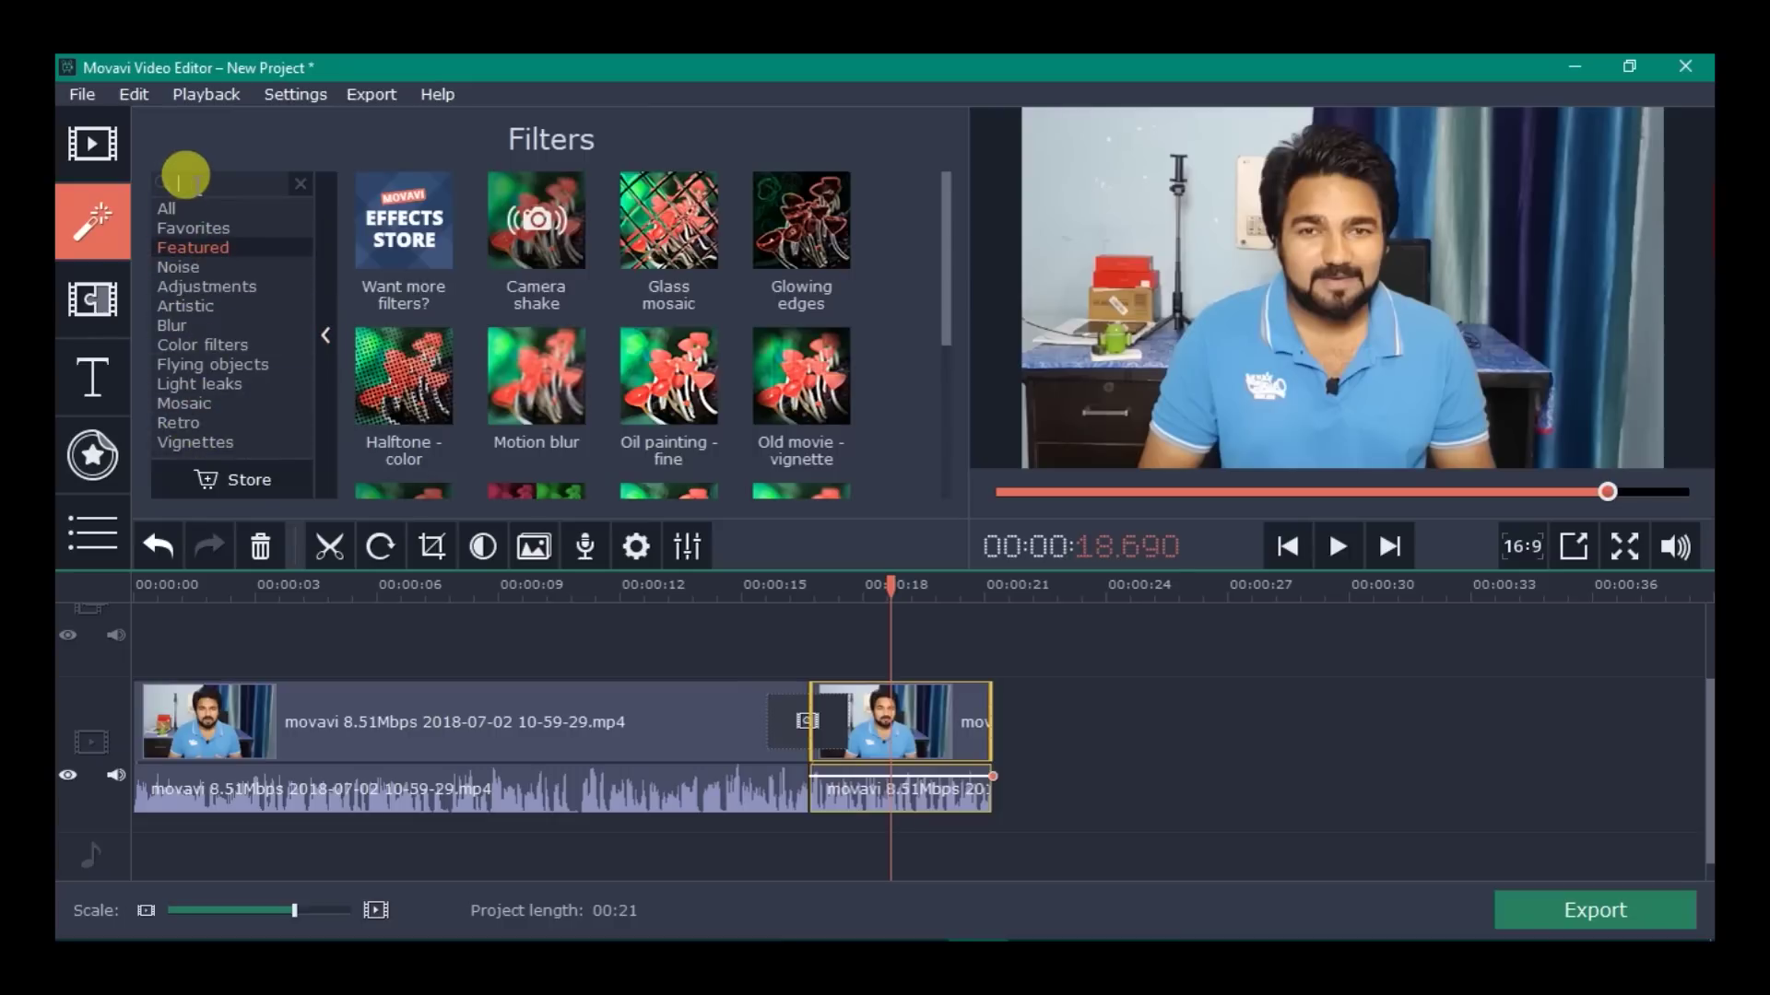
text(camera)
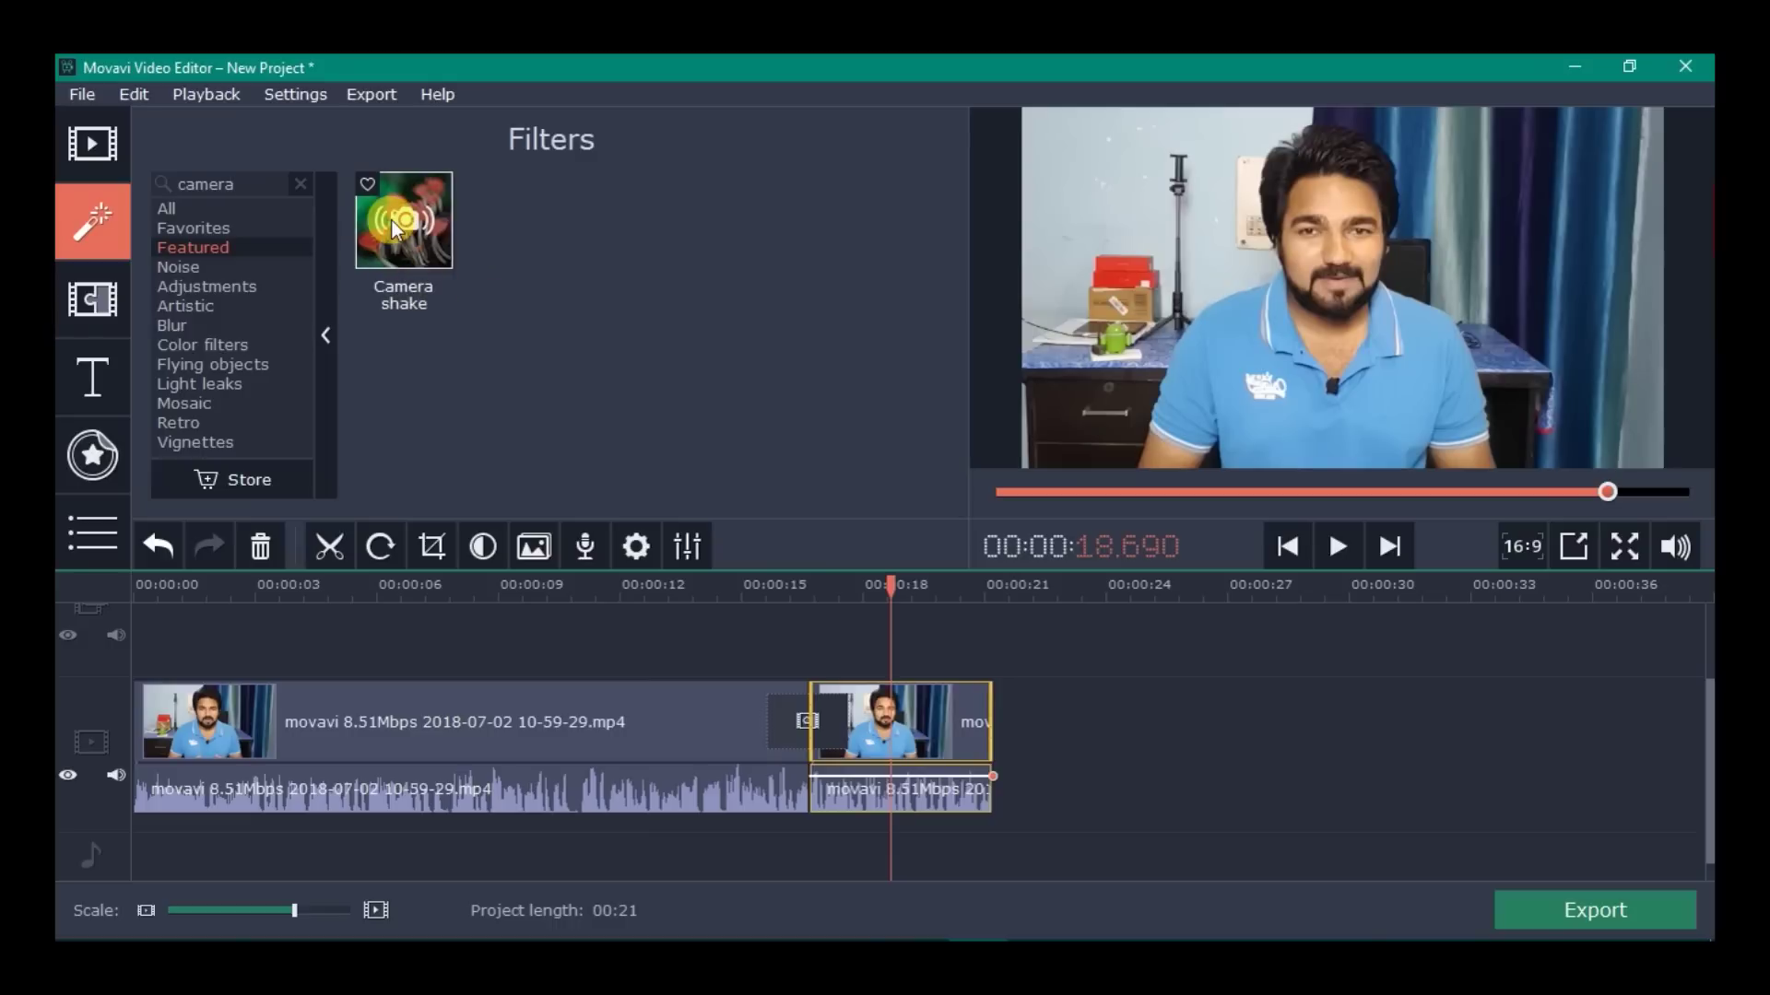
mouse_move(394, 228)
mouse_down()
mouse_move(403, 281)
mouse_move(494, 296)
mouse_move(880, 708)
mouse_up()
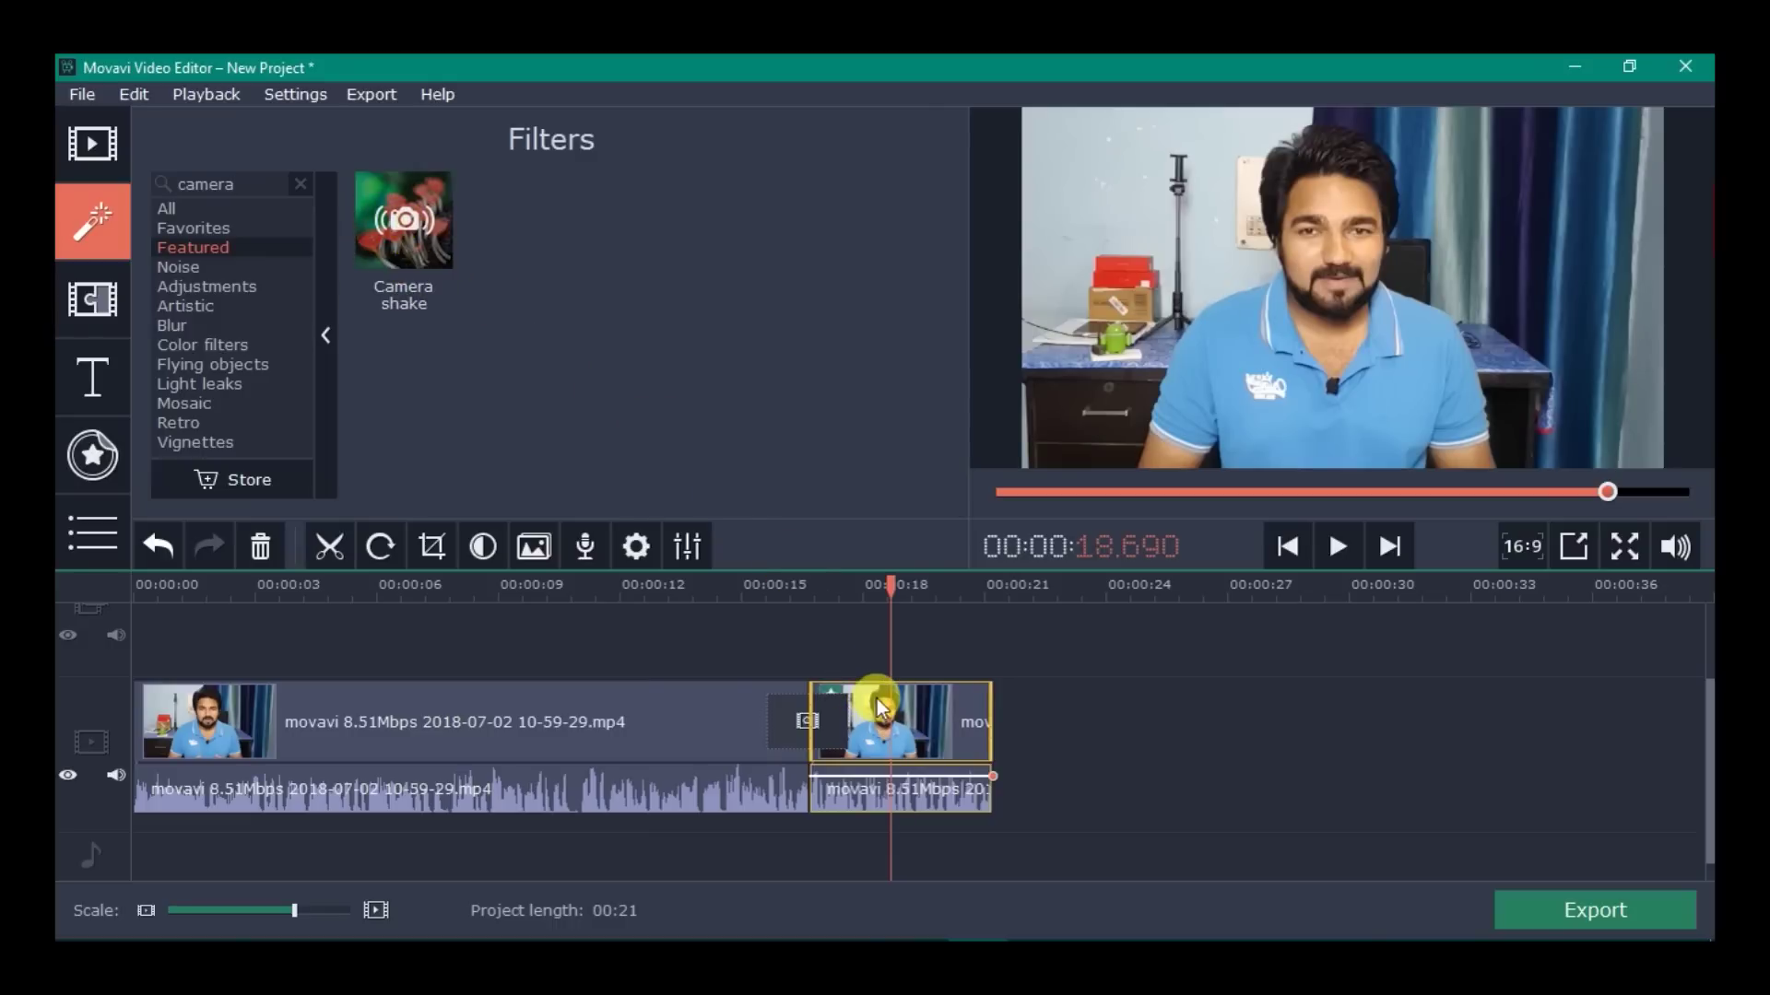
drag(895, 592, 753, 589)
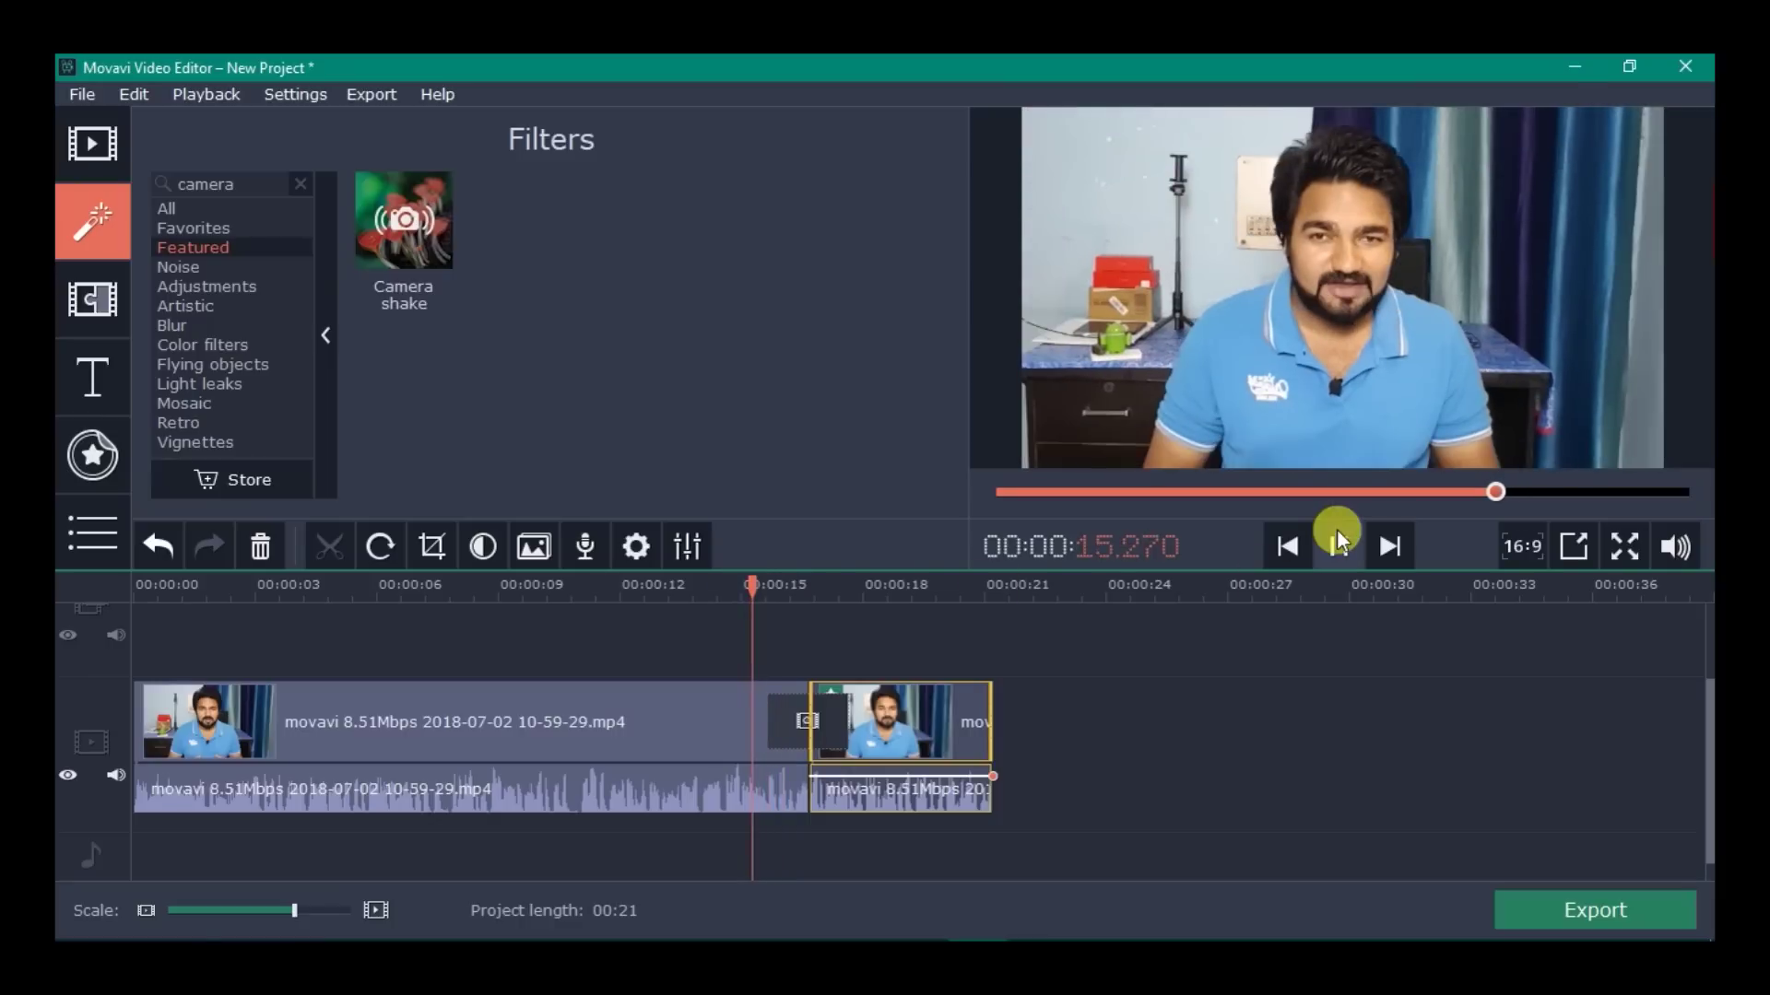
click(1338, 539)
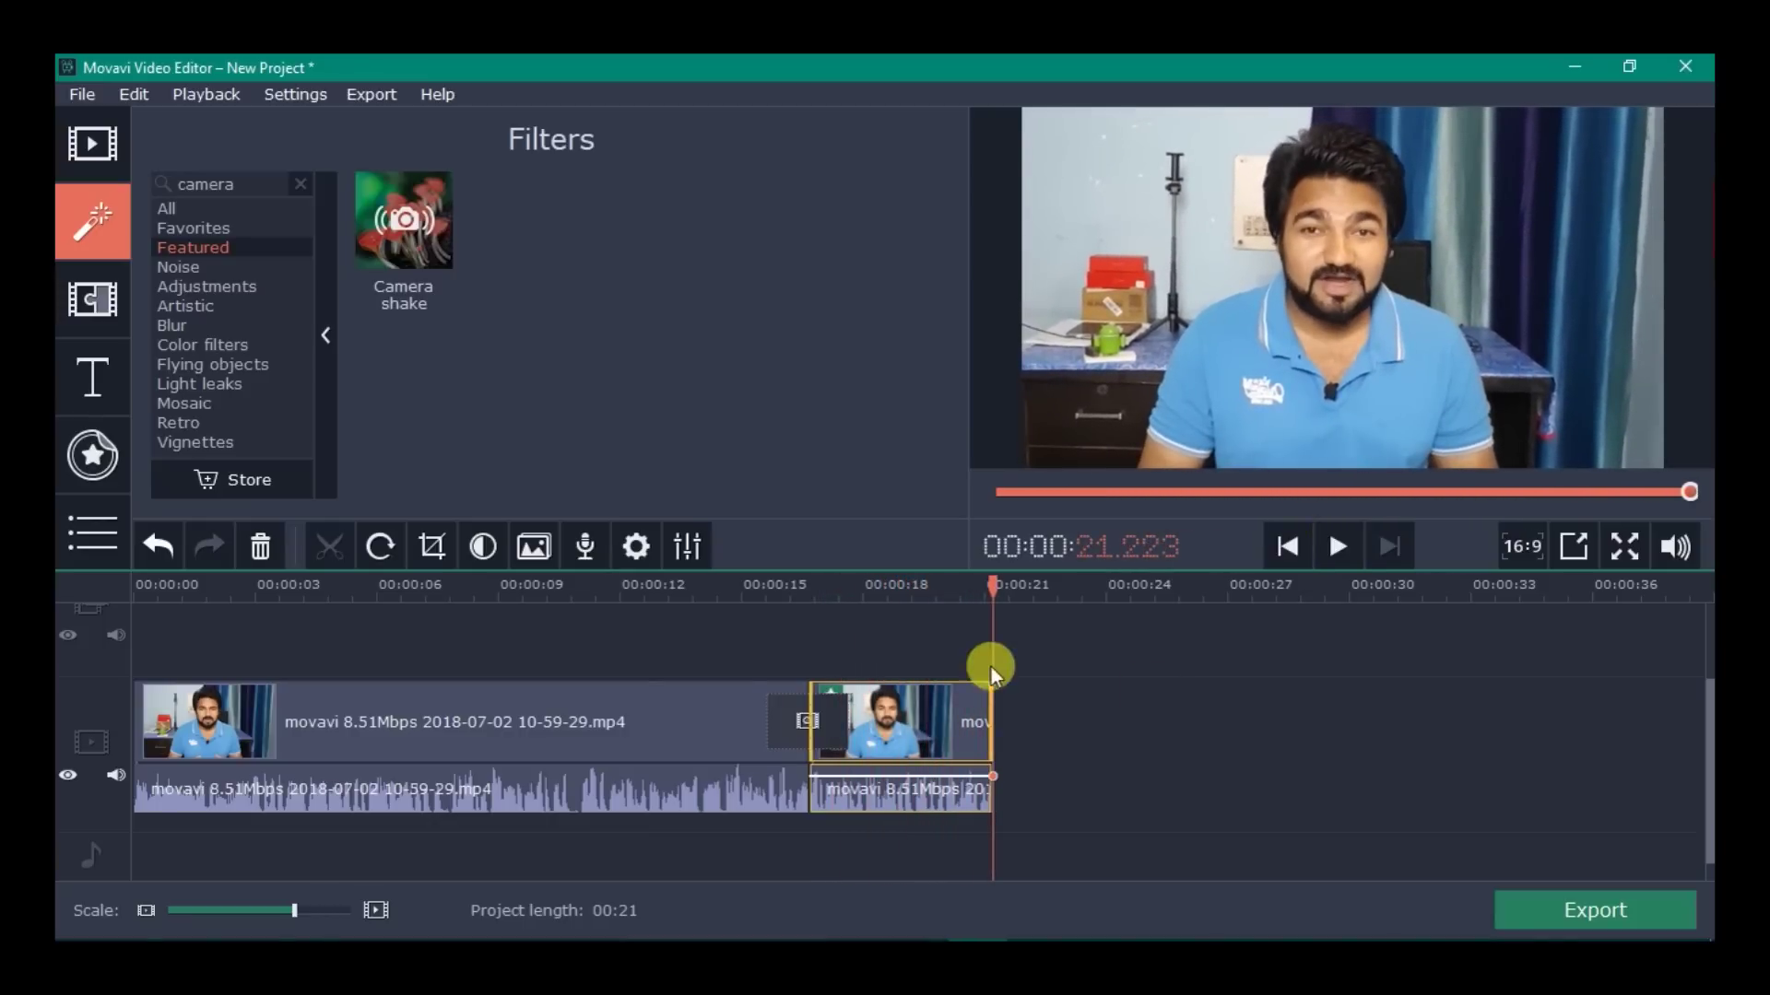
drag(999, 585, 866, 597)
click(551, 642)
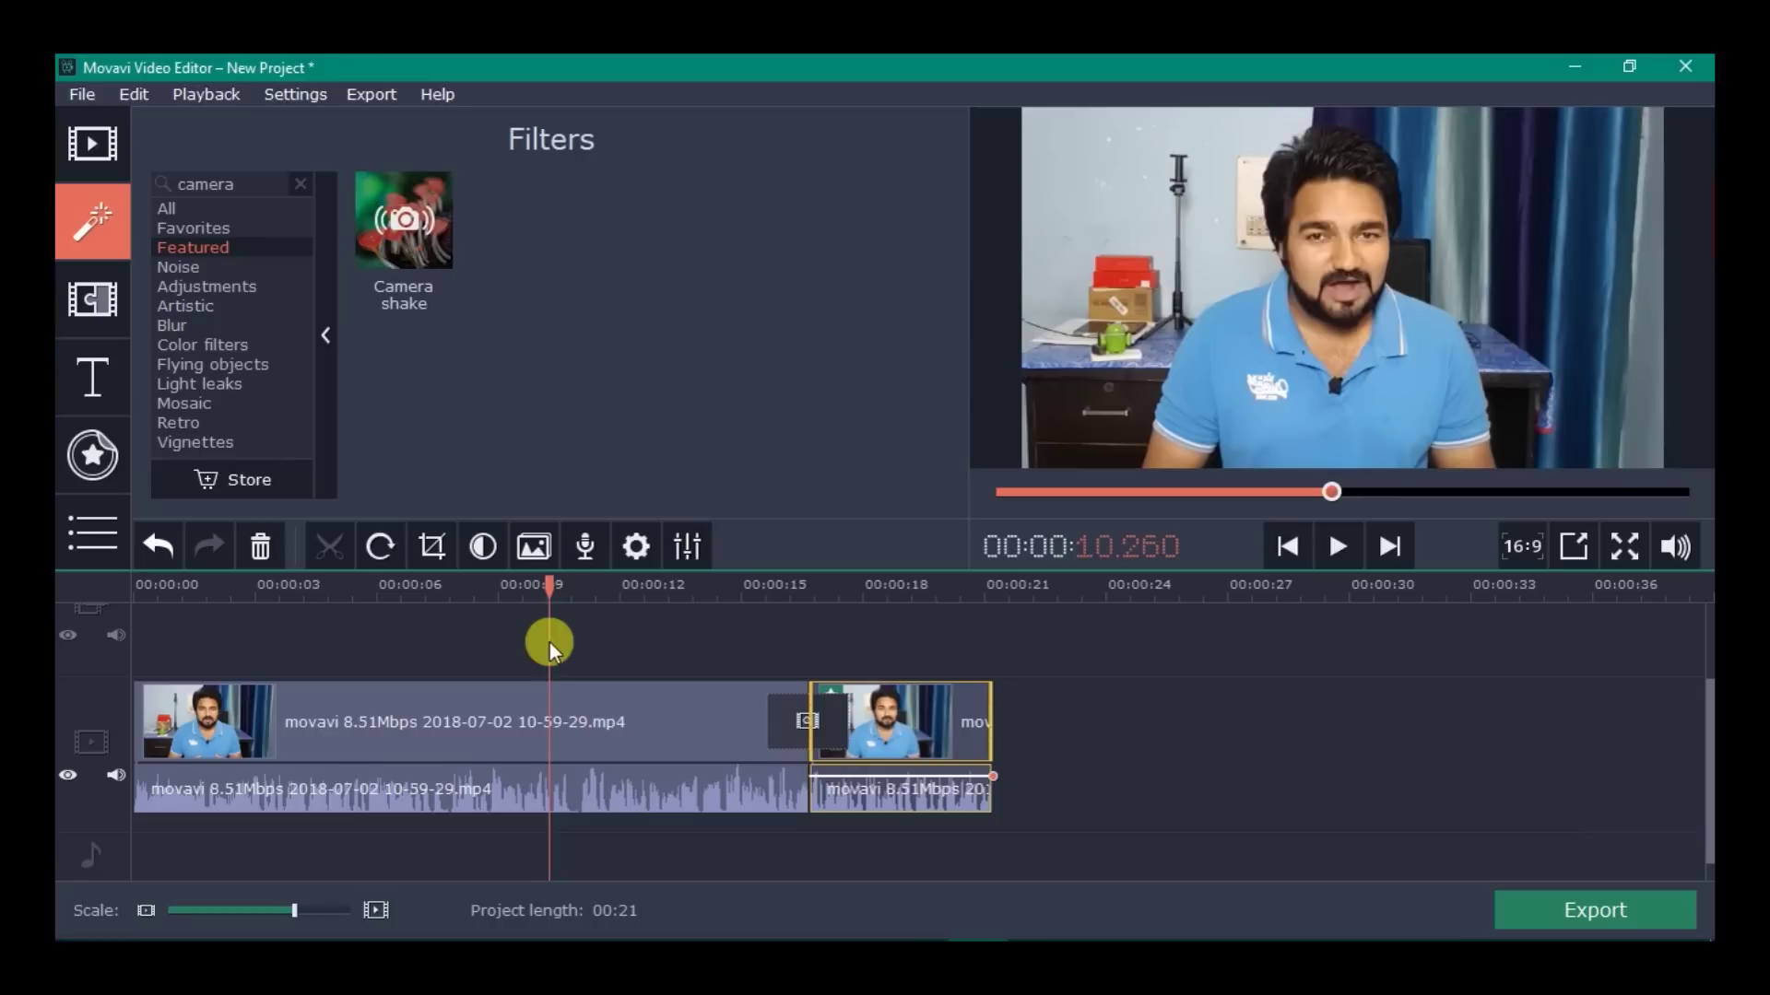
click(101, 300)
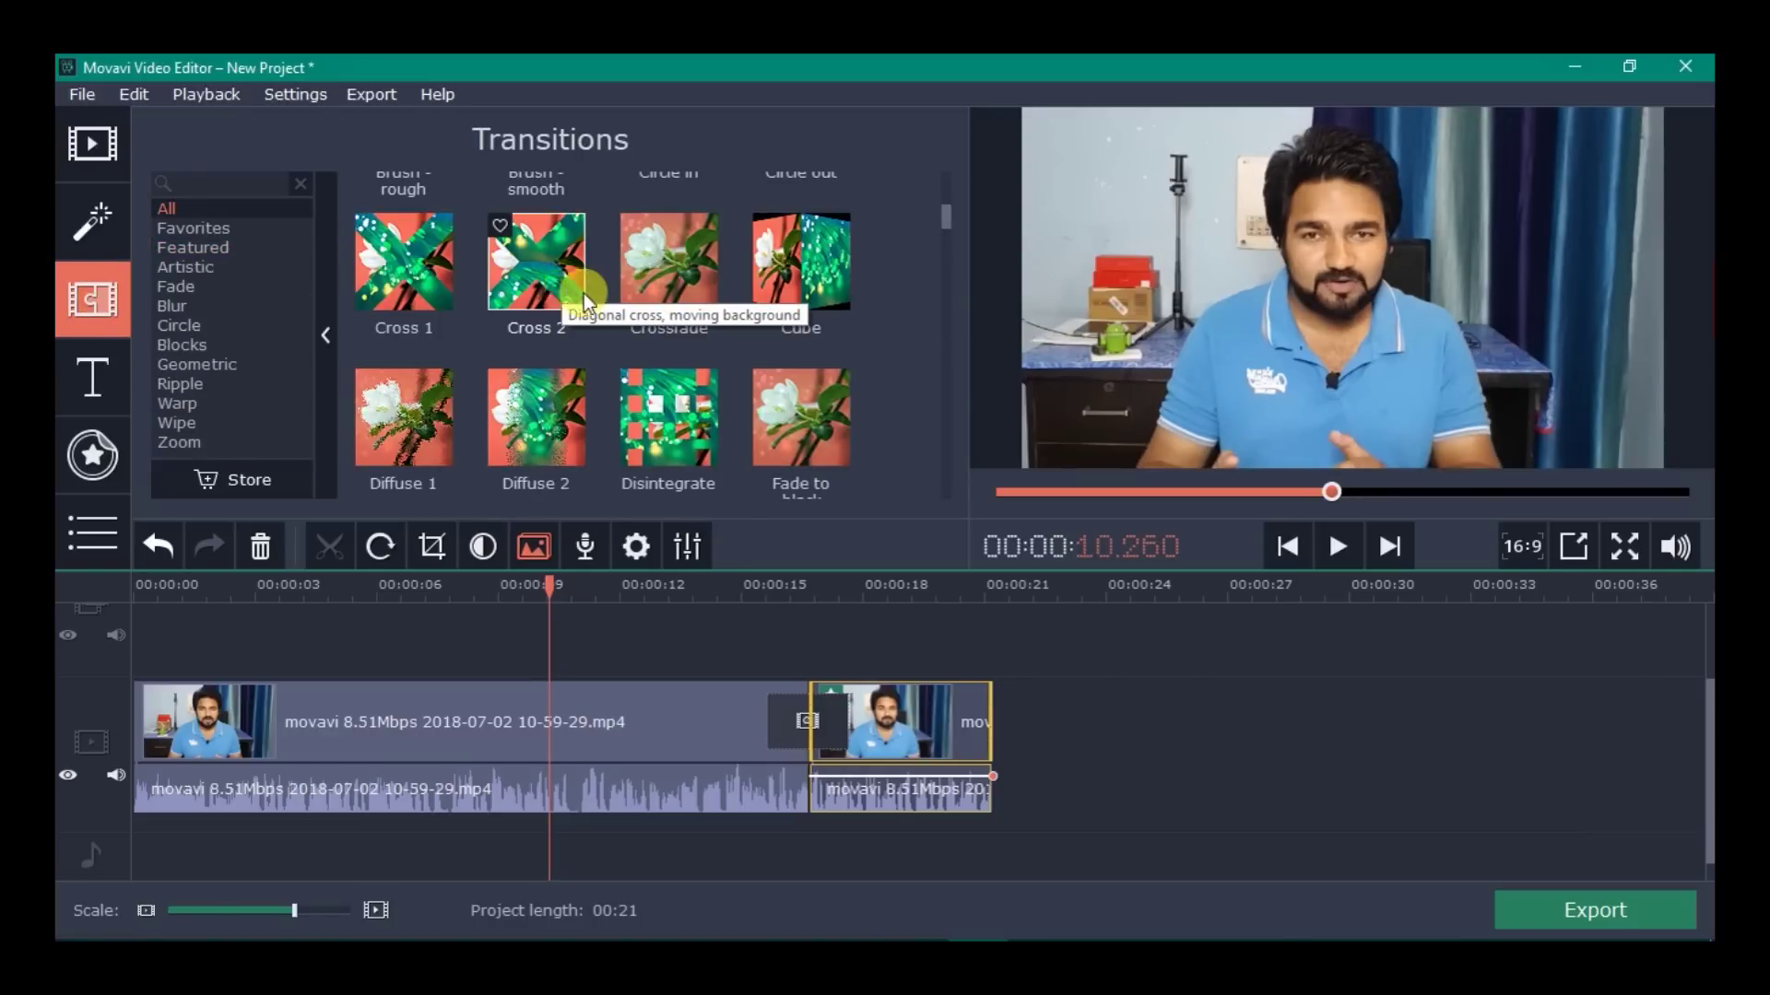
scroll(583, 293, up, 2)
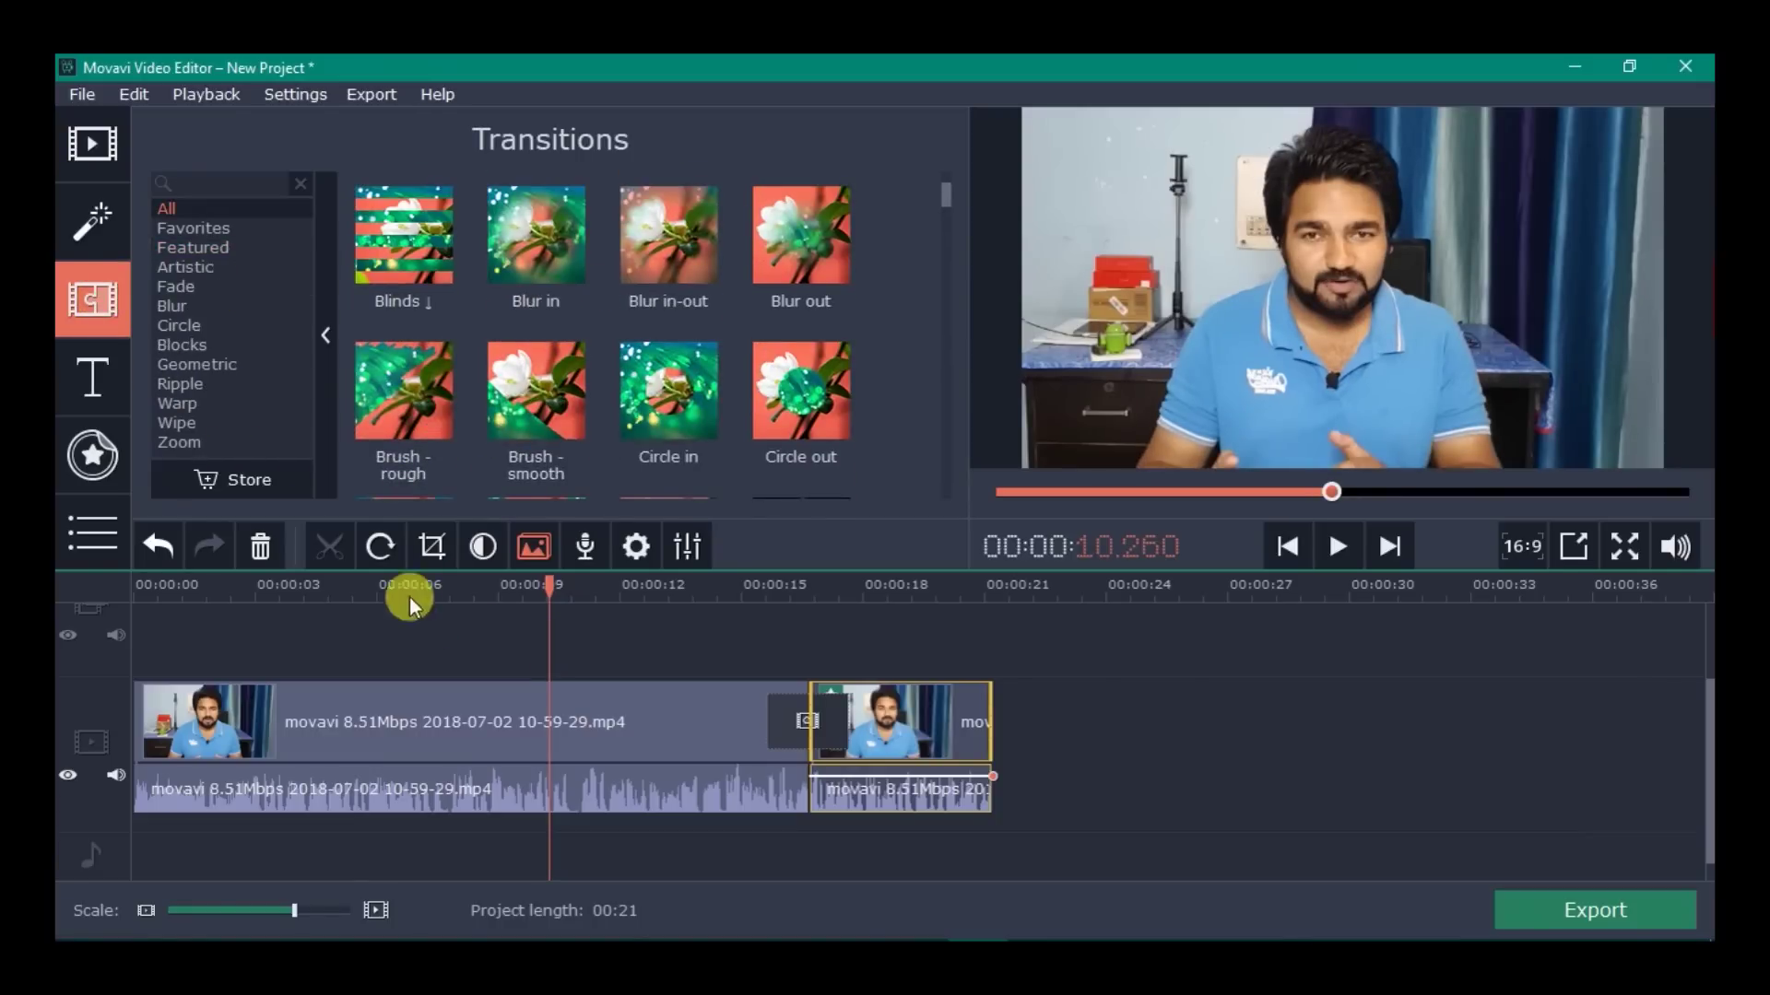
Add the Breaking news title at the very start of the video and set its description text to AndroWide.
drag(543, 585, 92, 608)
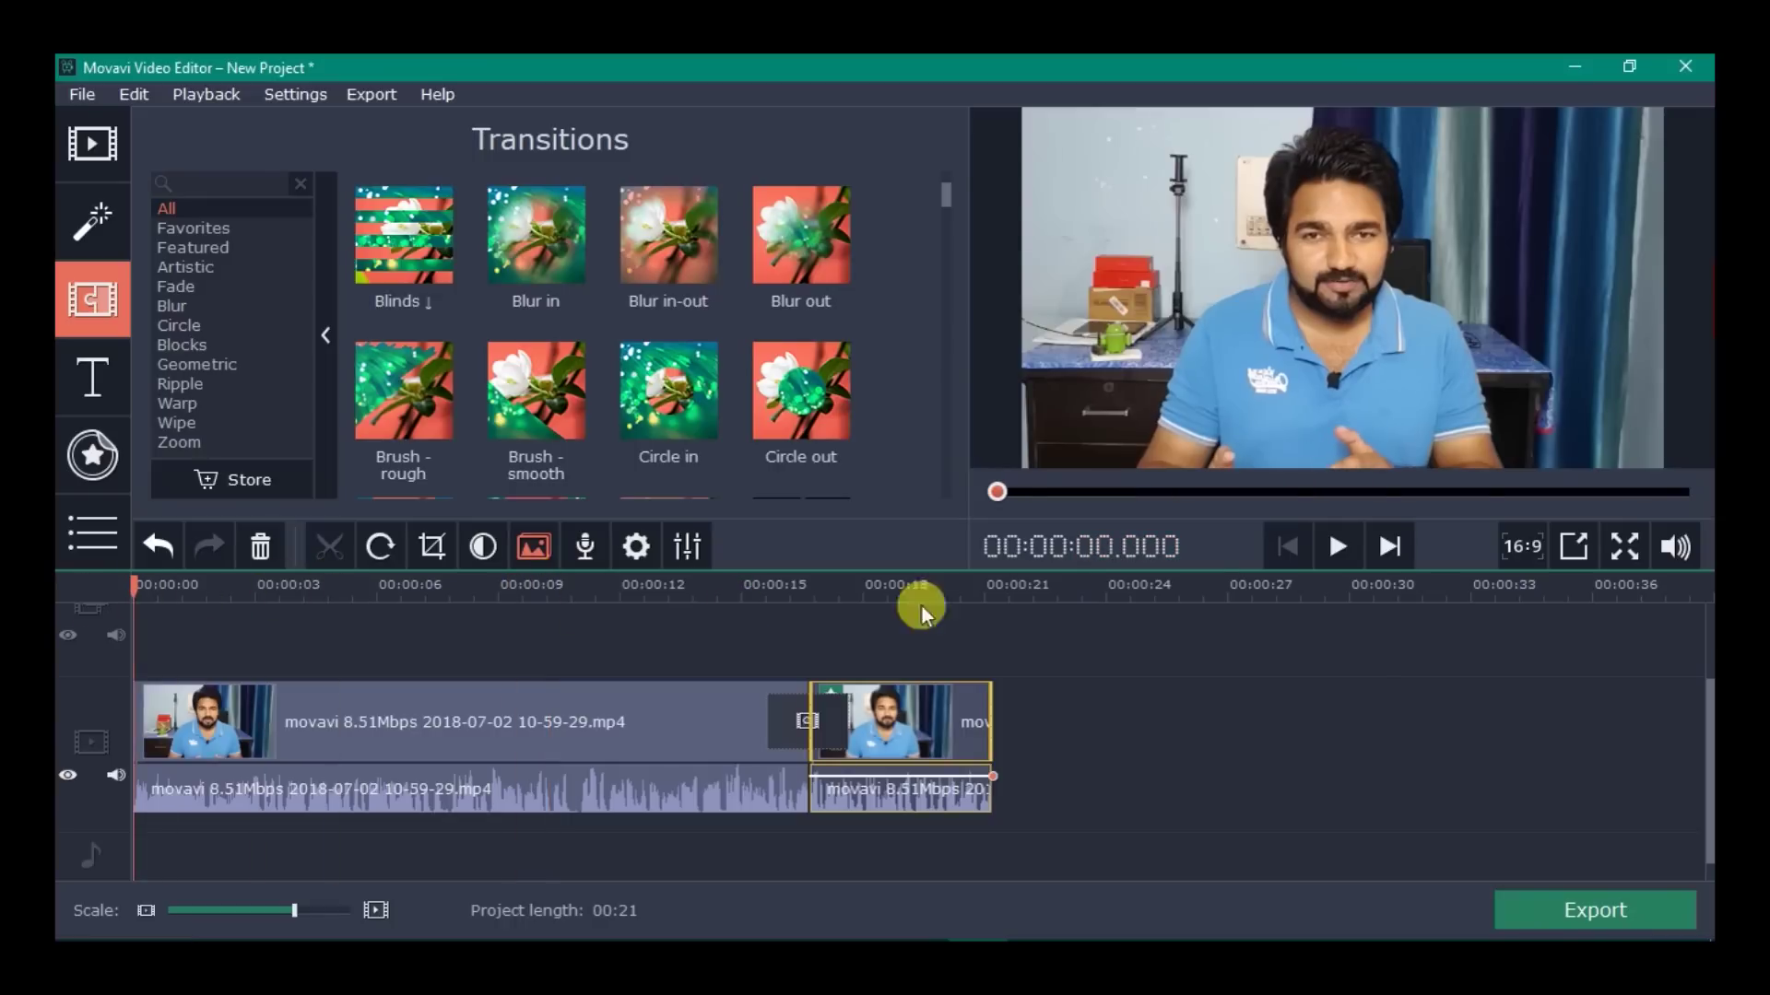
click(96, 379)
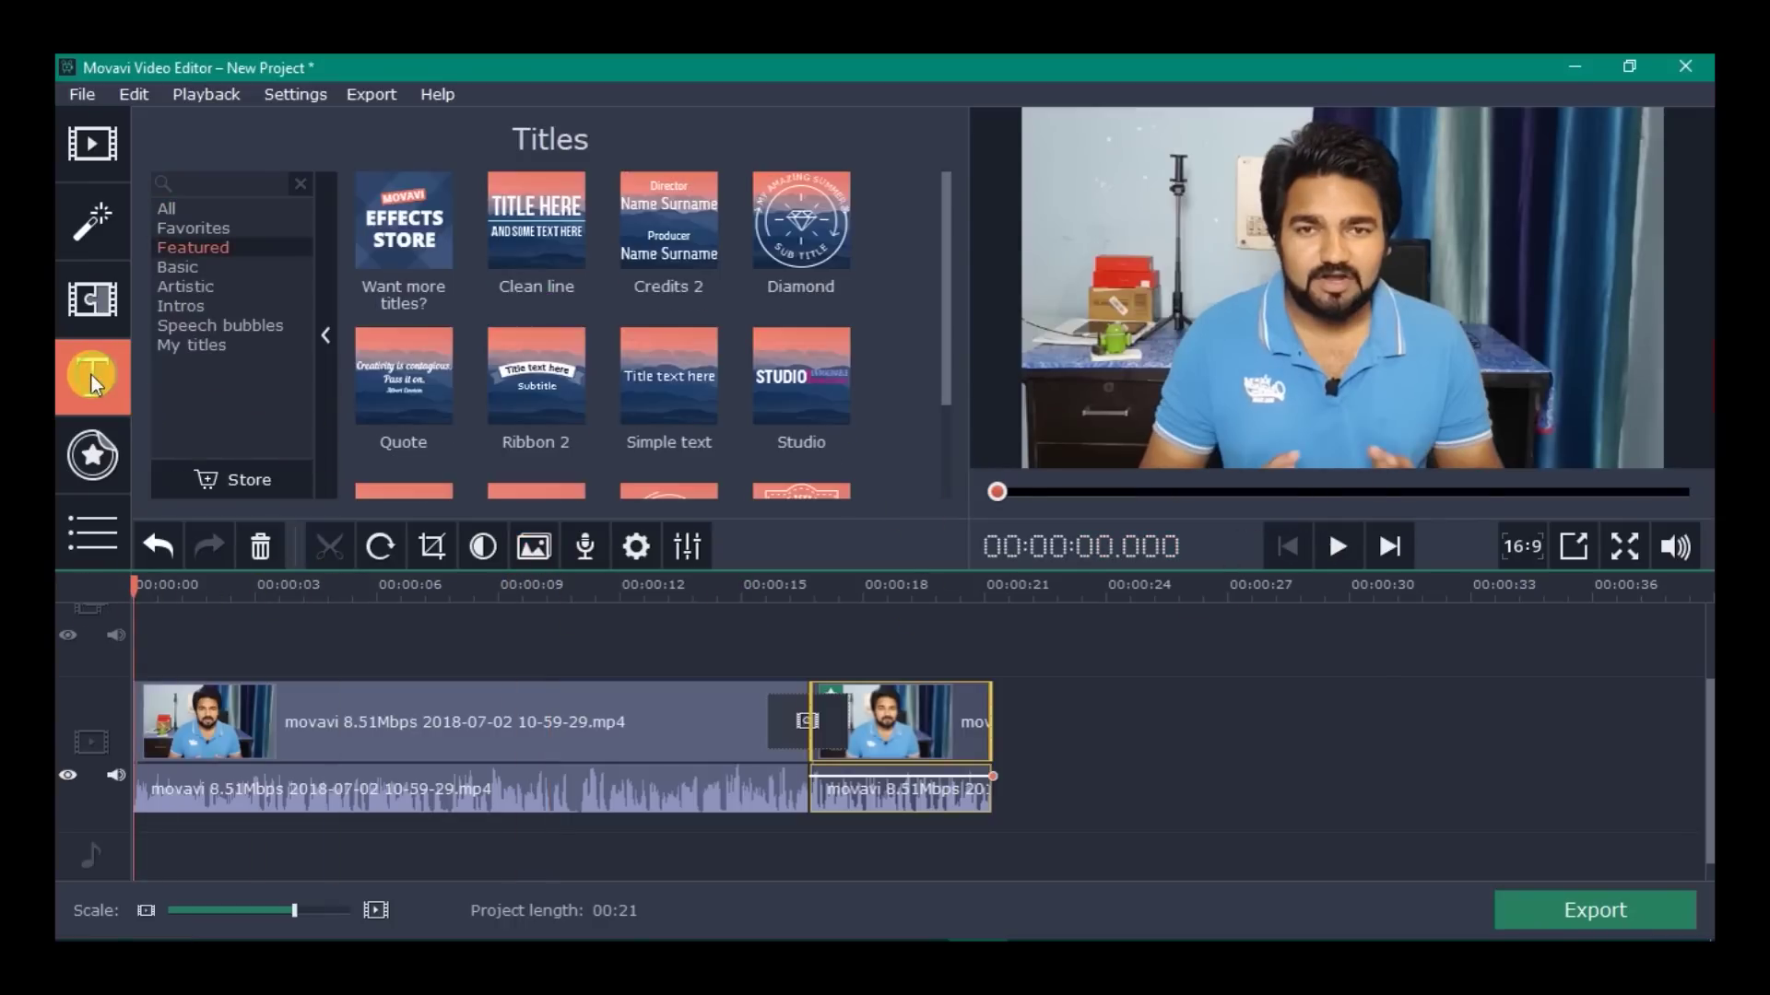
scroll(520, 214, down, 2)
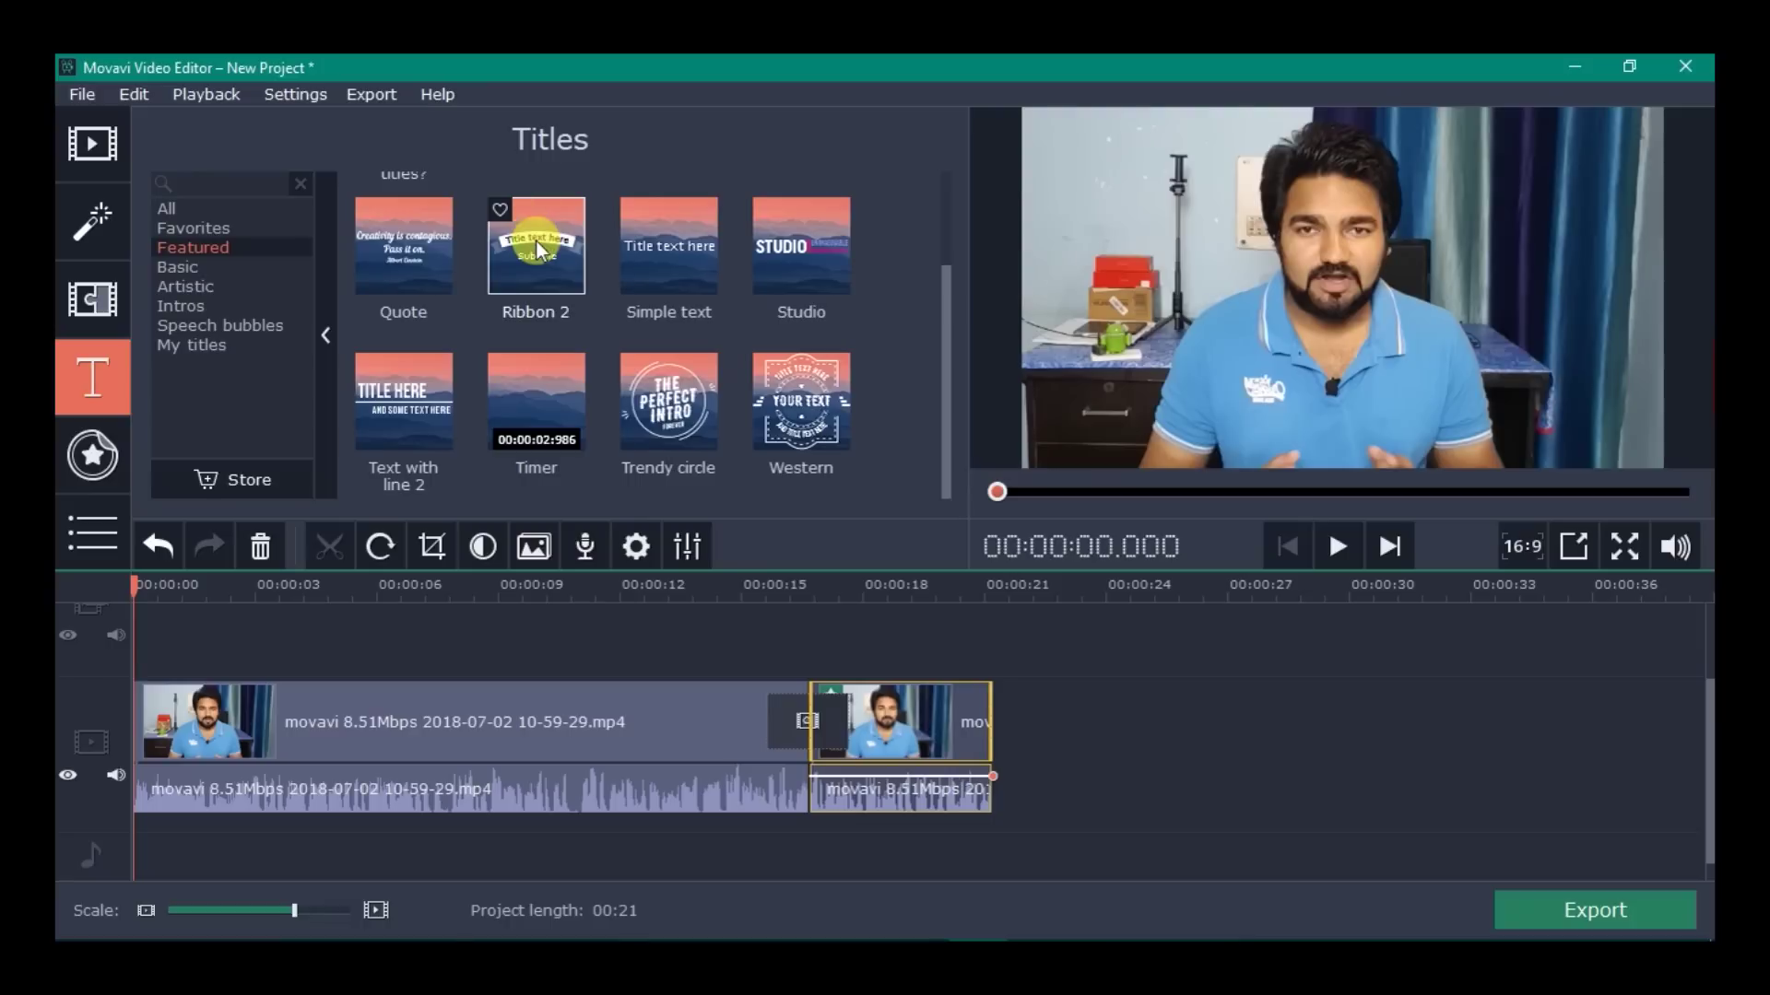
scroll(538, 251, up, 2)
click(176, 210)
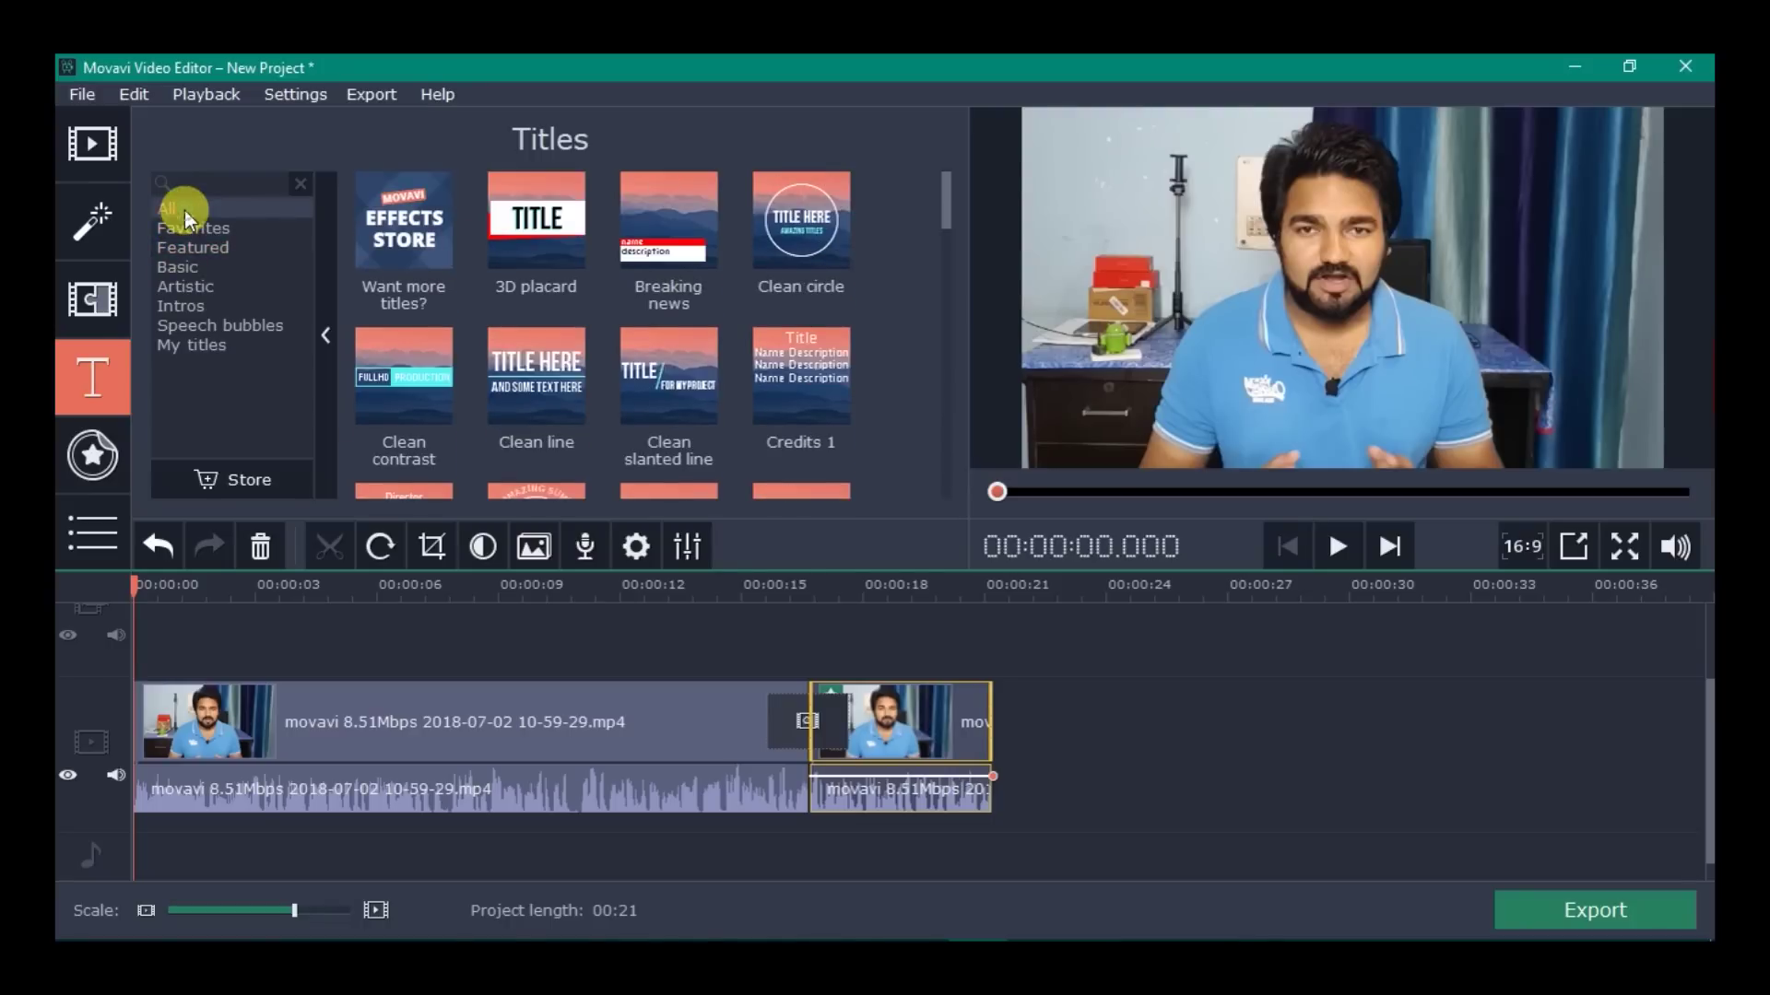
scroll(594, 314, down, 2)
scroll(594, 314, up, 2)
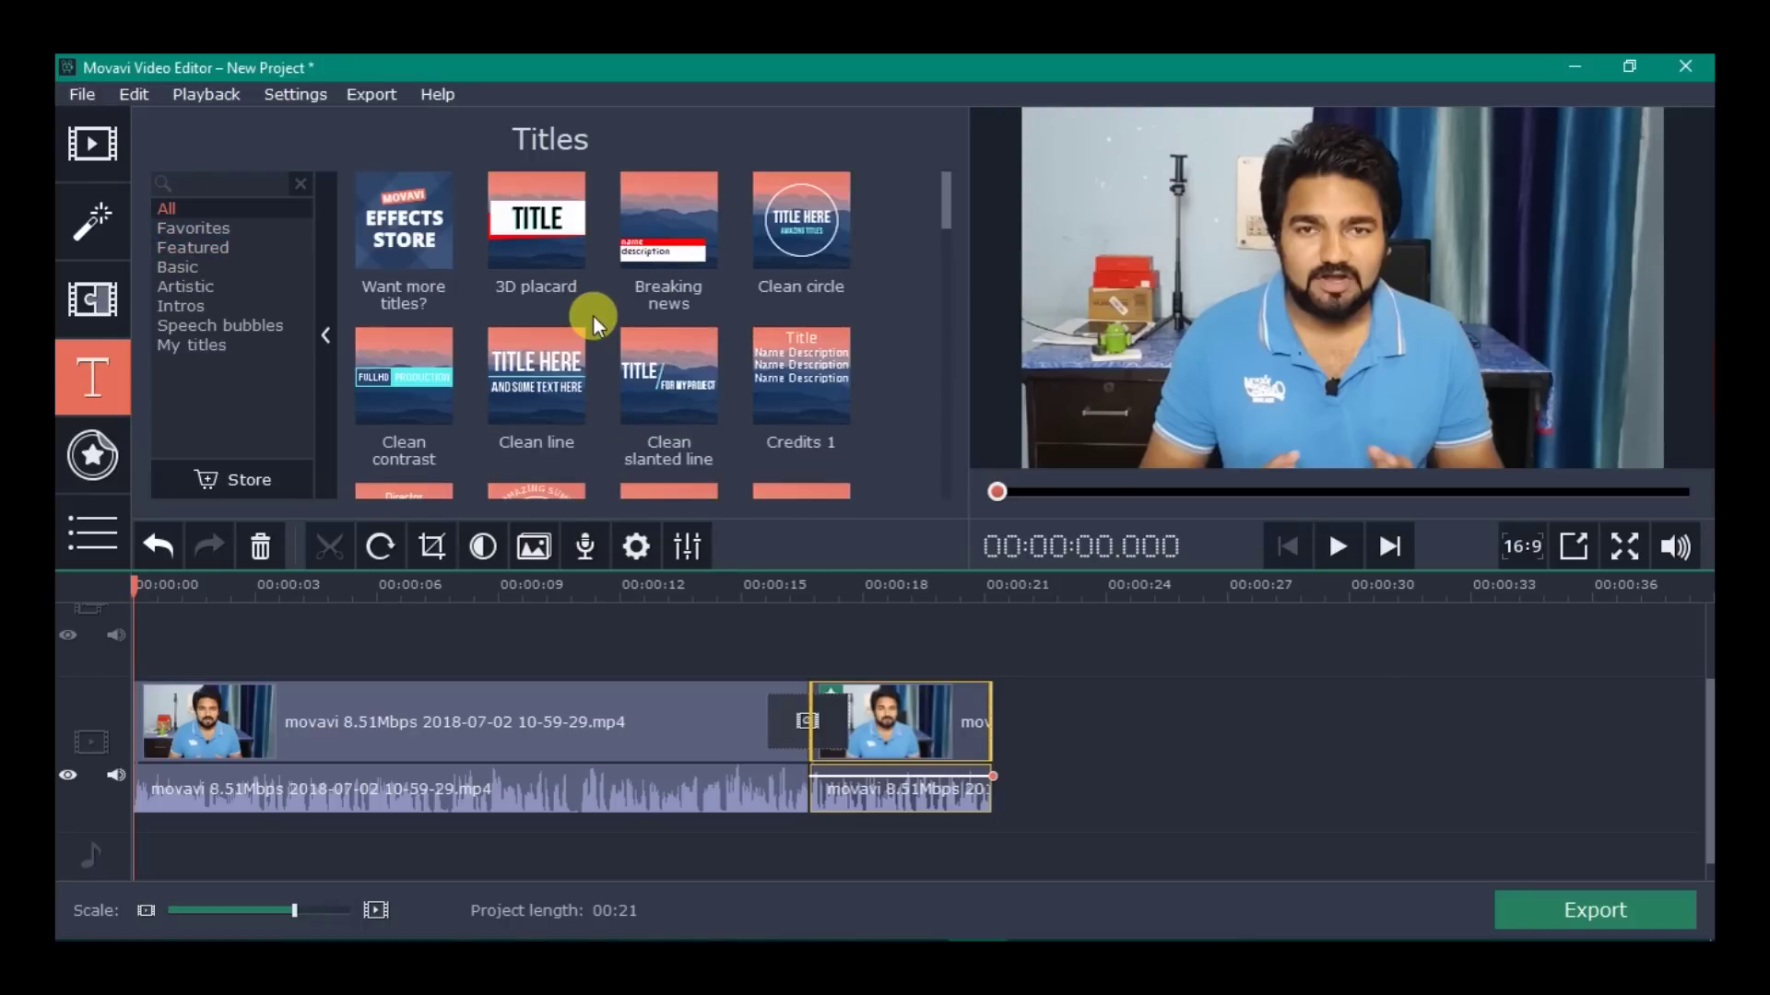
drag(1698, 723, 1703, 672)
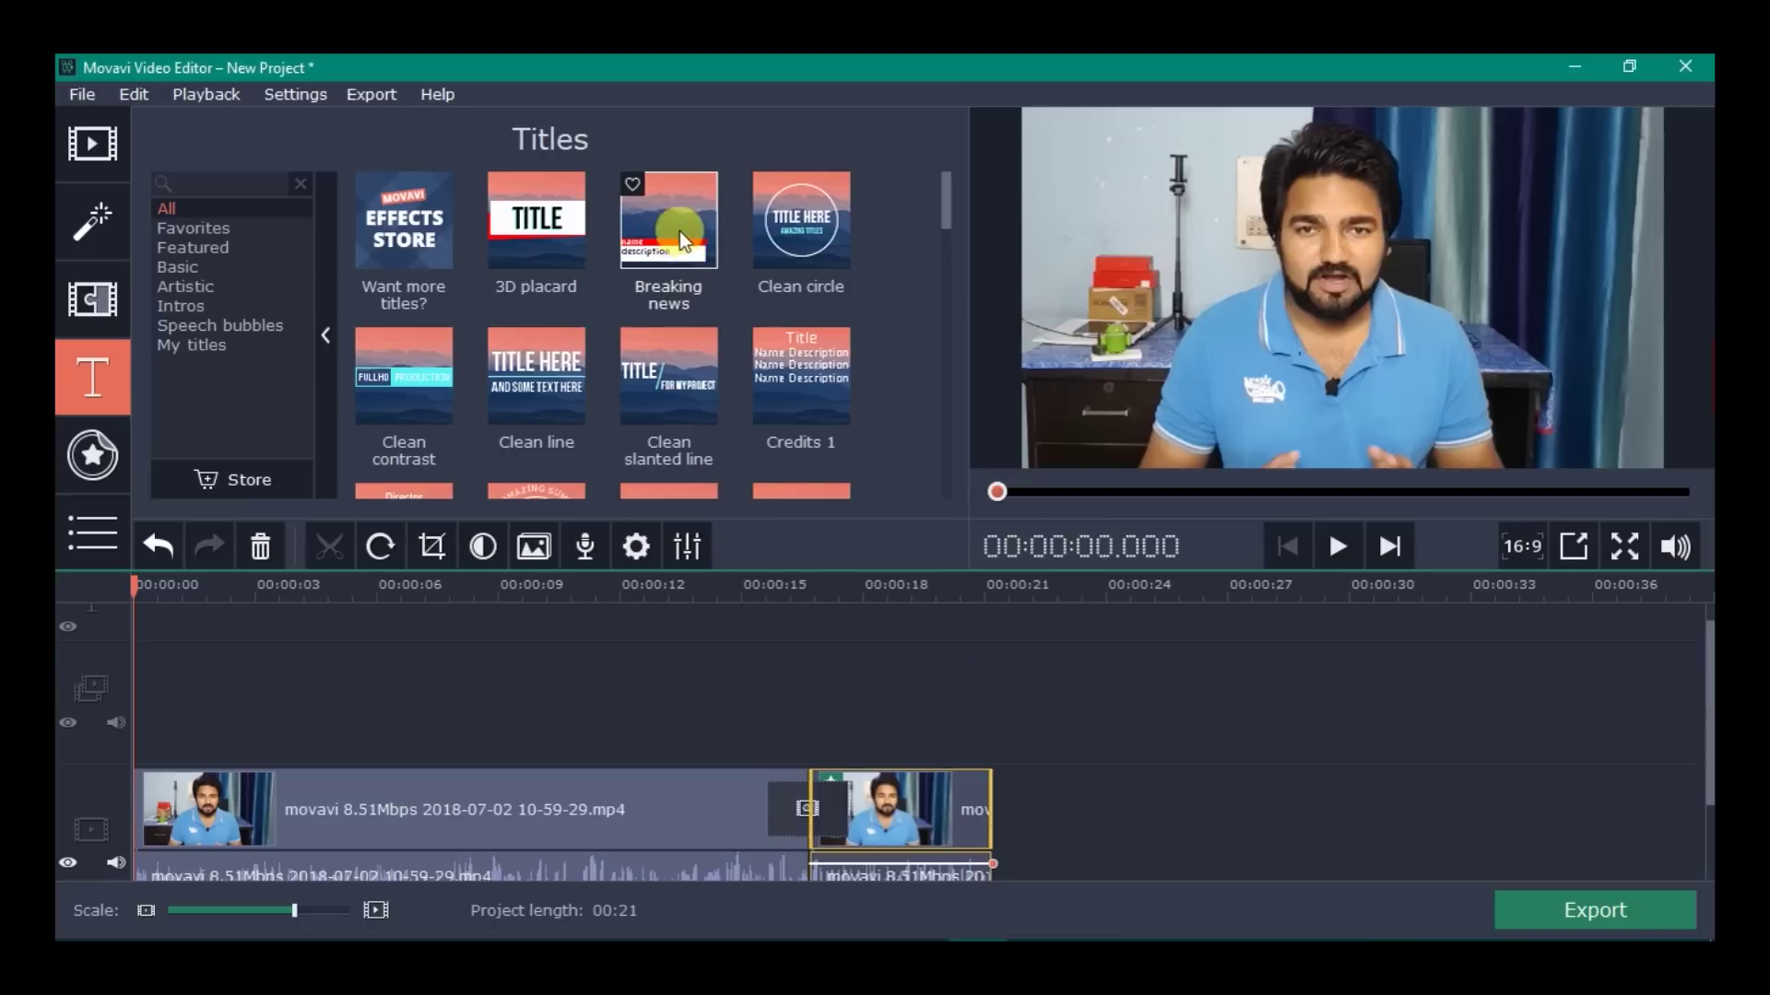
drag(682, 241, 124, 606)
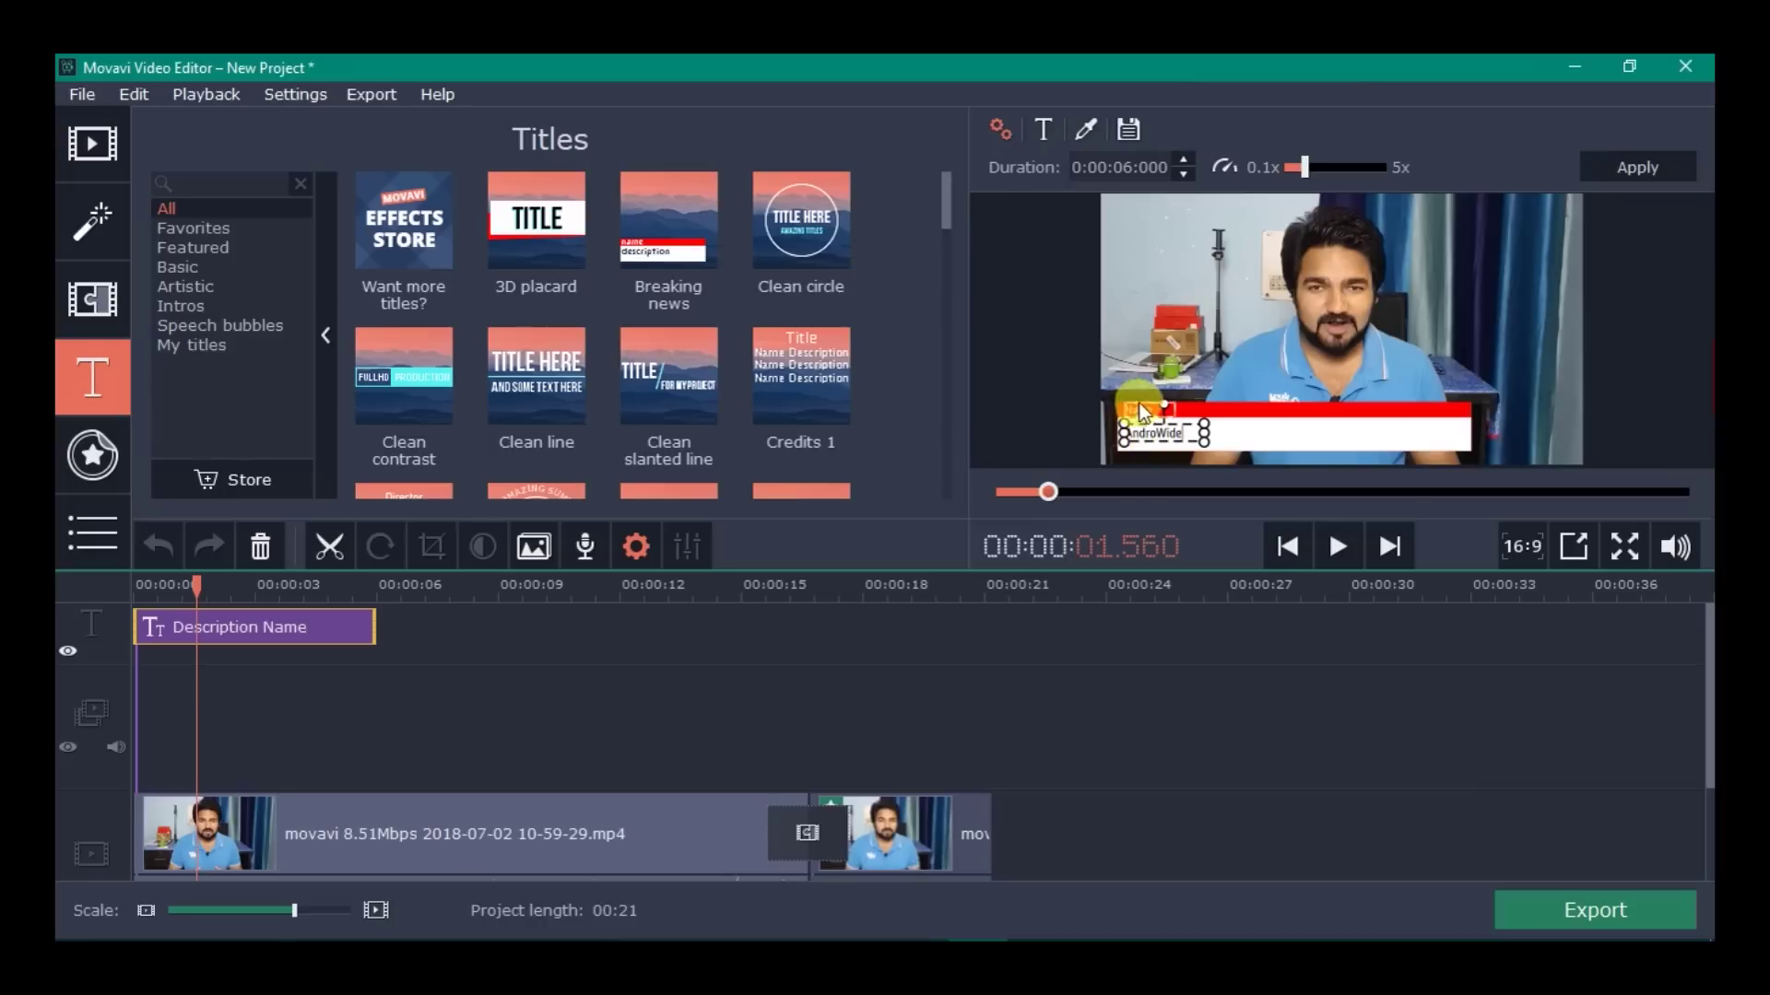
Enter the presenter's first name in the title's name line and play the titled opening from the start.
click(1143, 413)
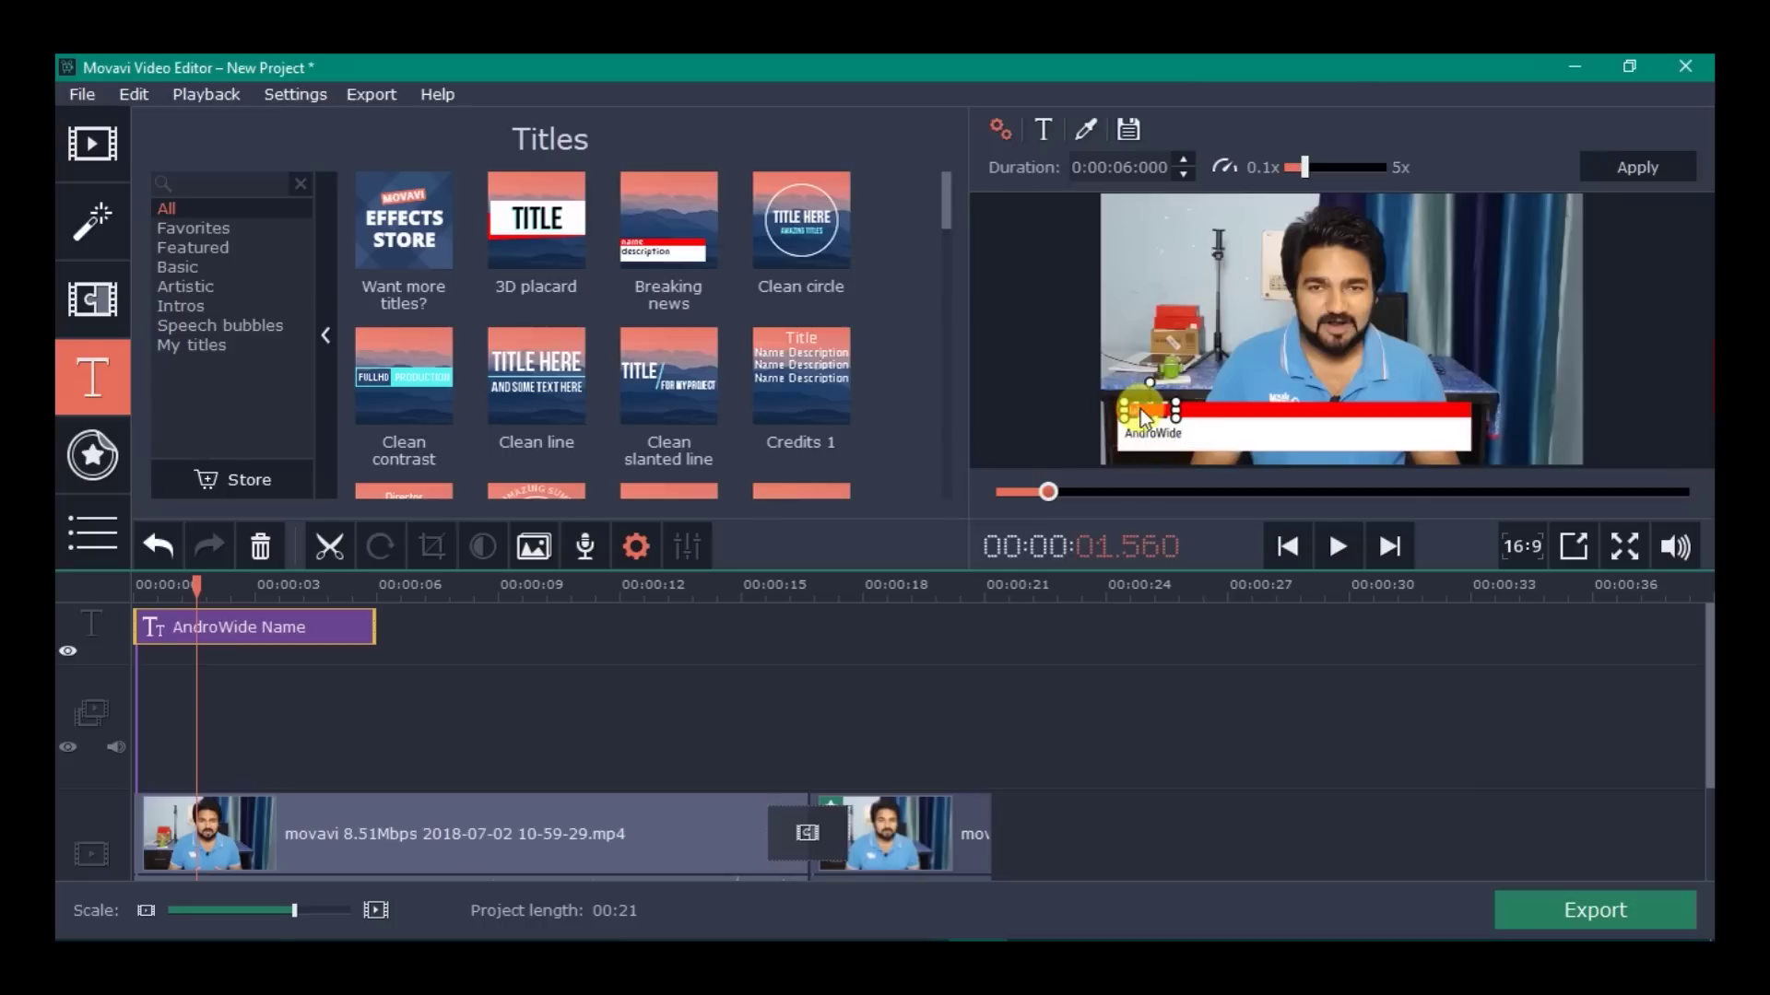
click(420, 722)
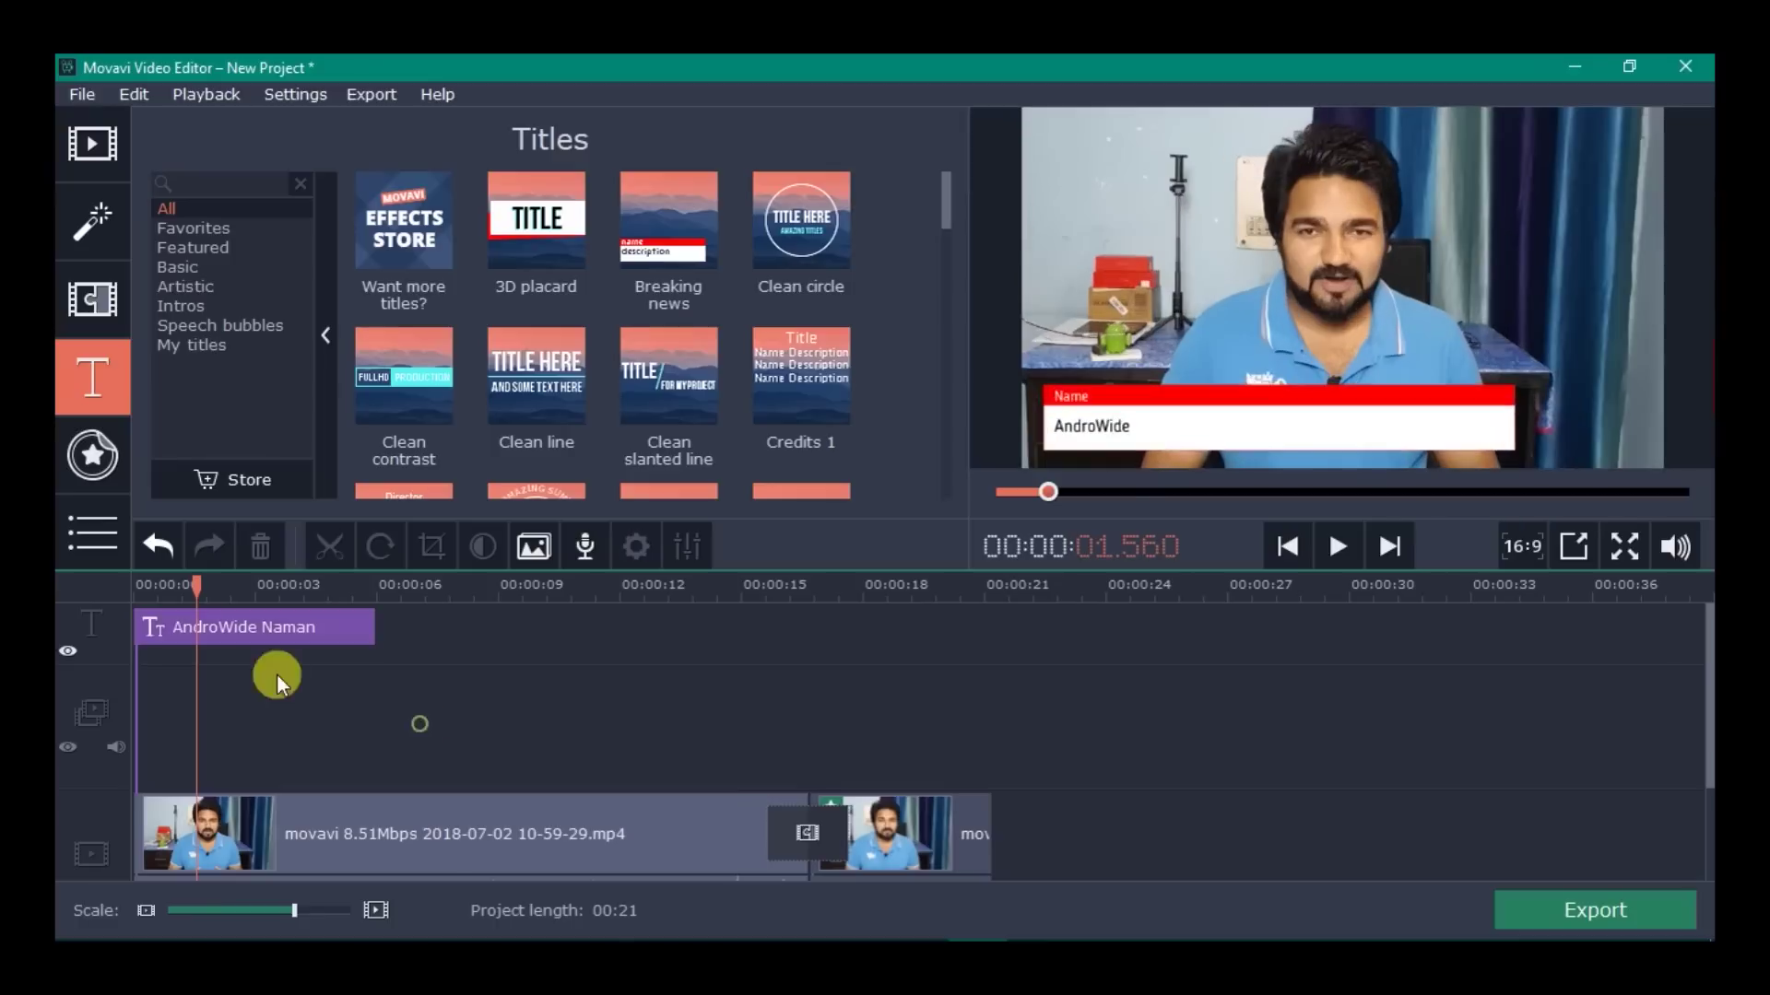
drag(193, 579, 99, 579)
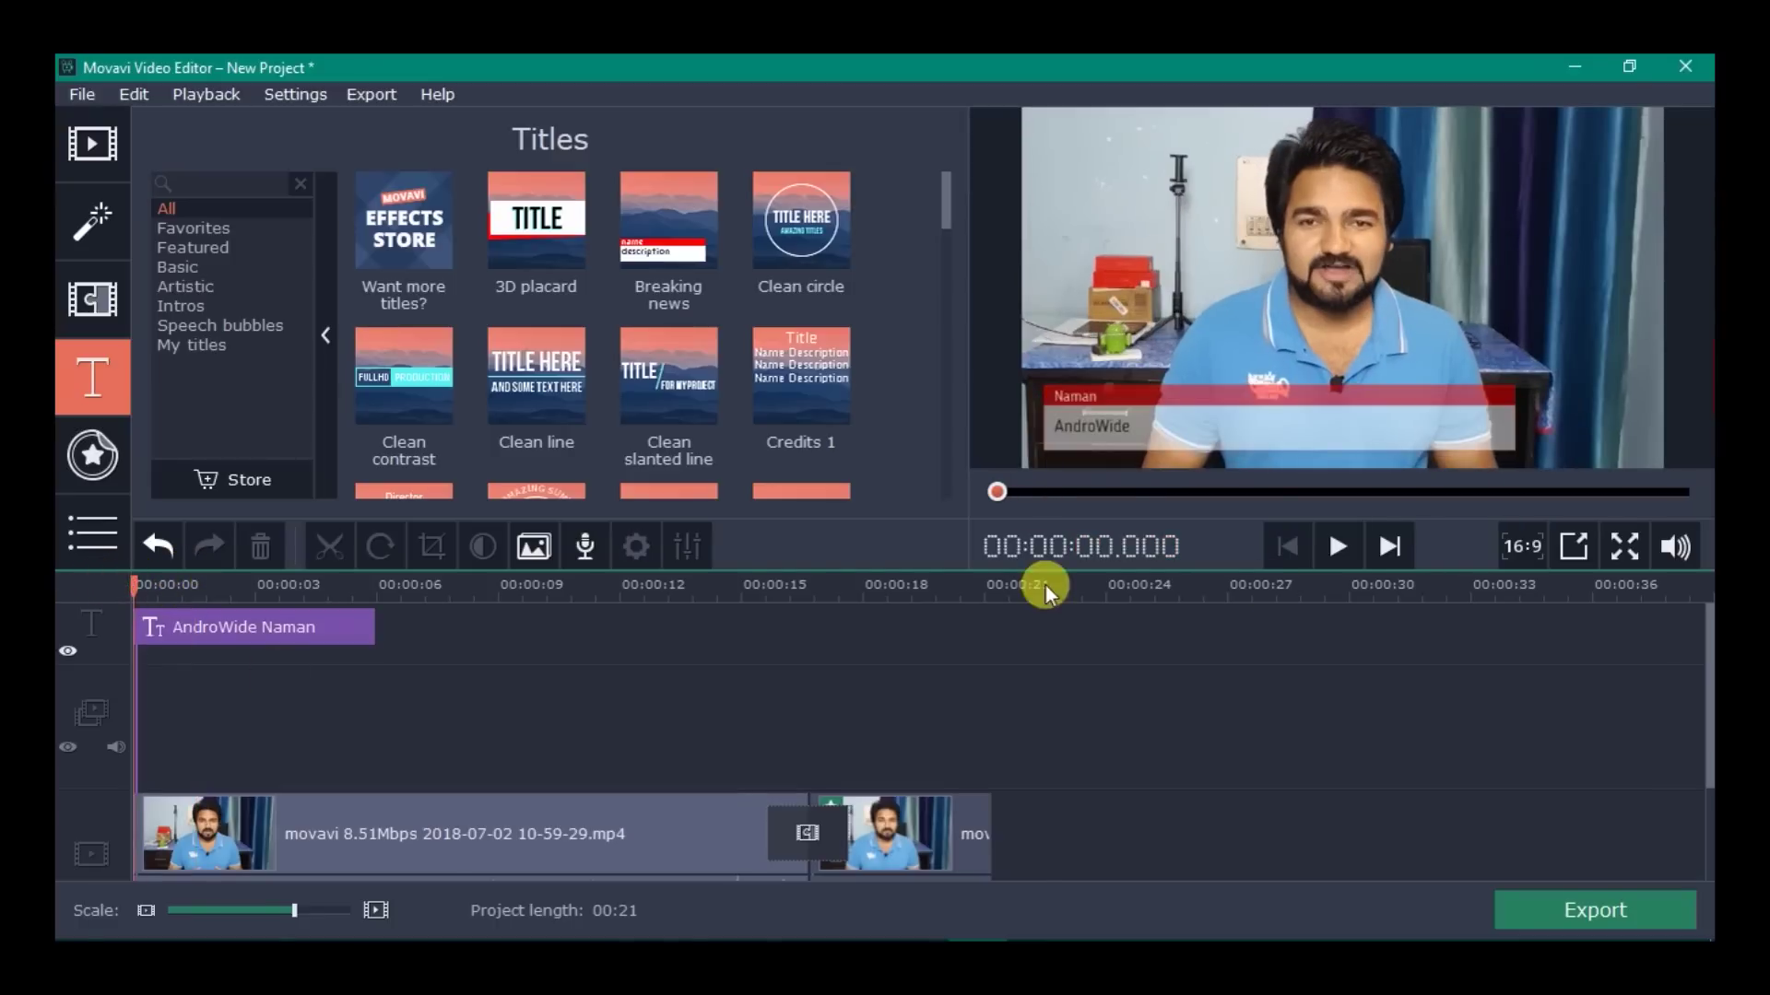
click(1351, 551)
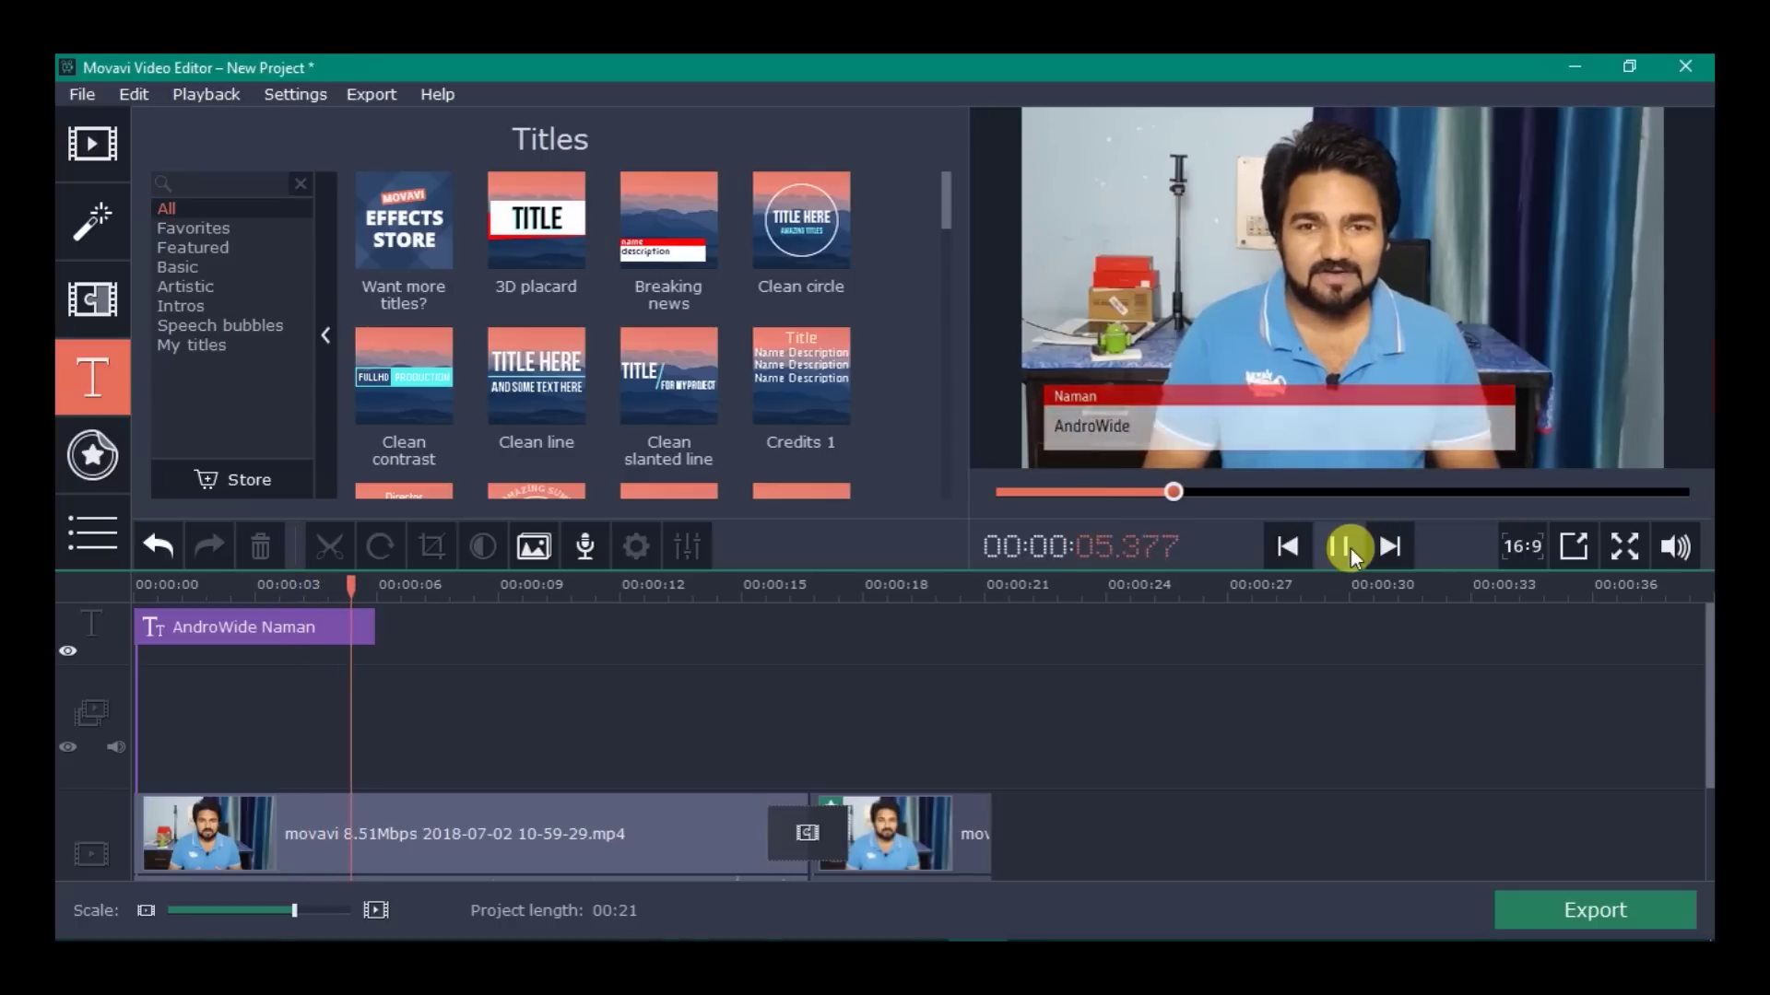
click(1351, 550)
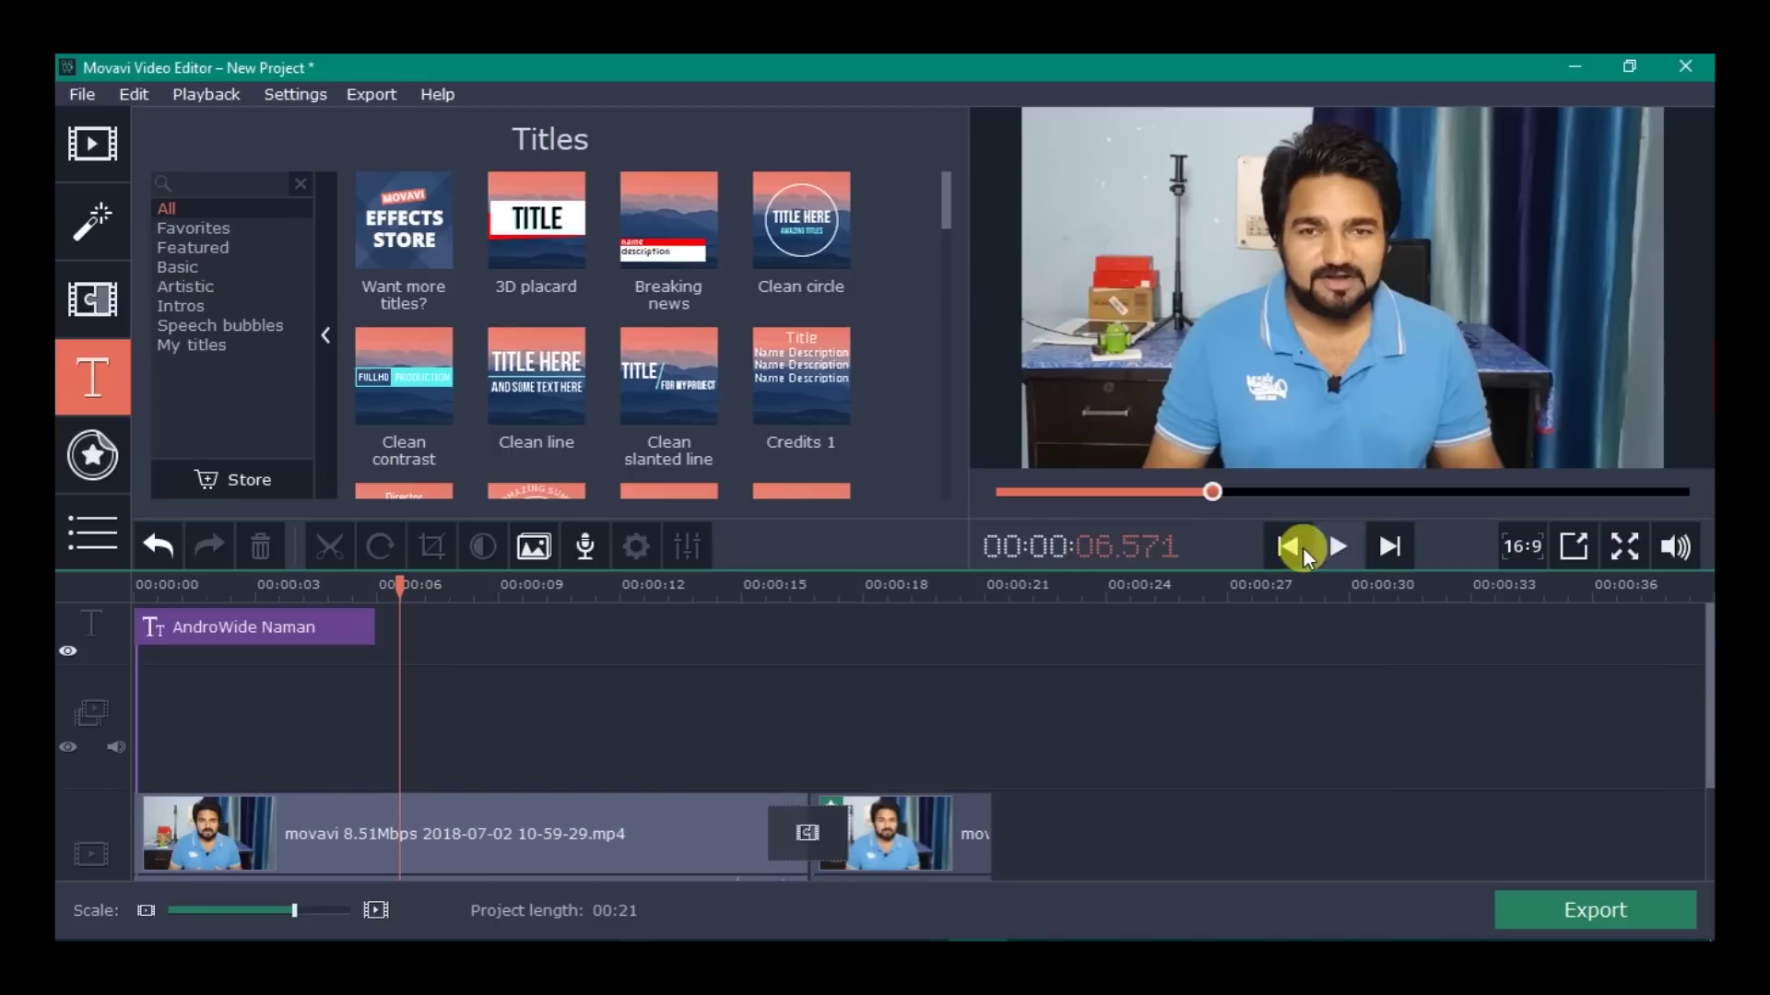
scroll(531, 400, down, 8)
scroll(531, 400, down, 2)
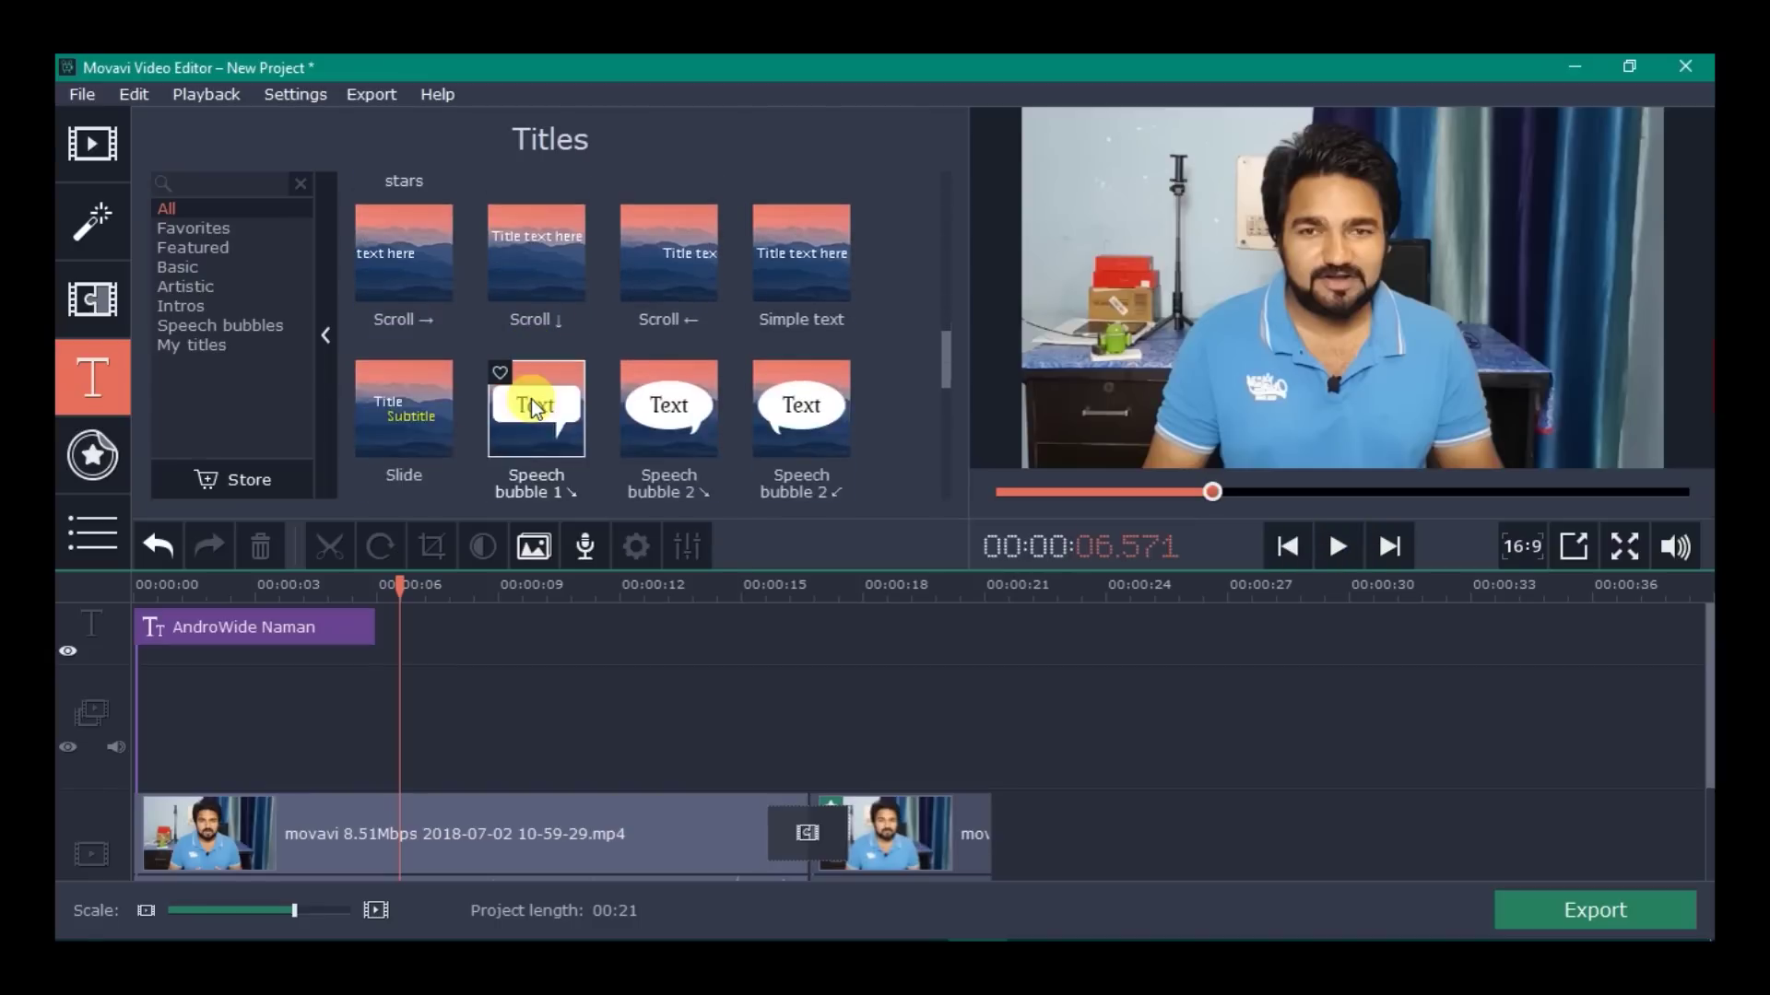
scroll(531, 400, up, 10)
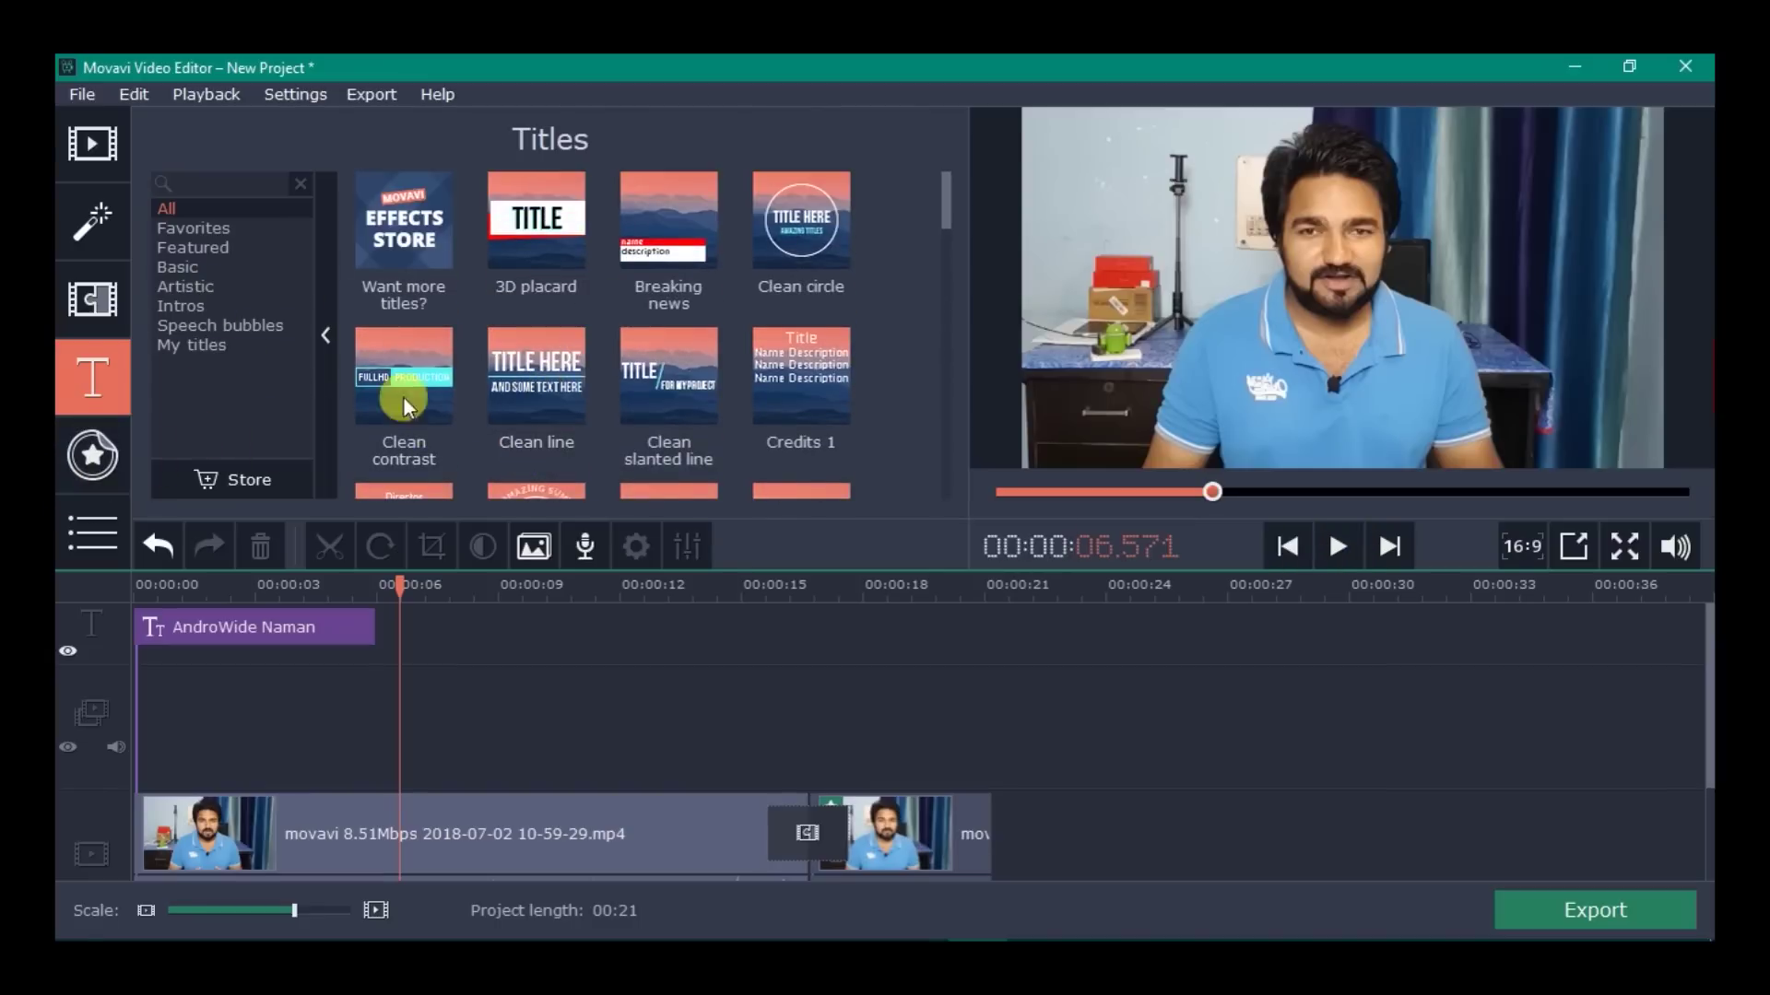
Add the Ice cream sticker just after the title, shrink it and place it to the left of the presenter, and play it.
click(93, 458)
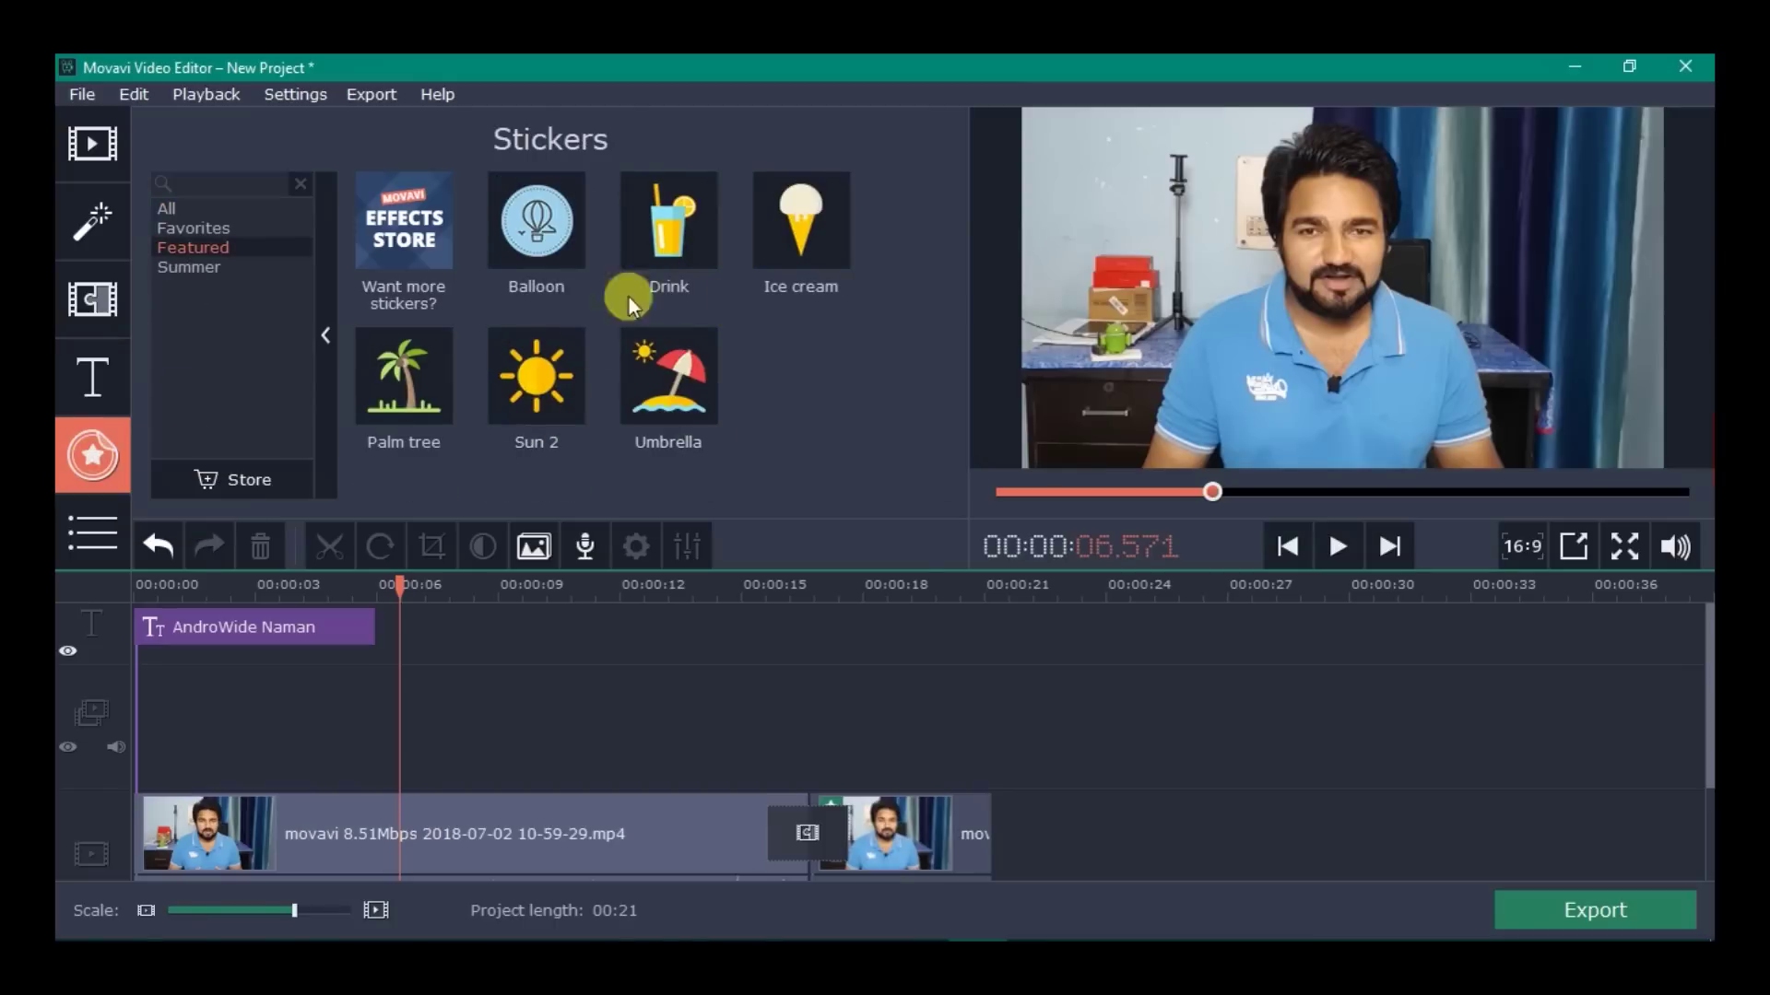
click(205, 207)
scroll(621, 370, down, 1)
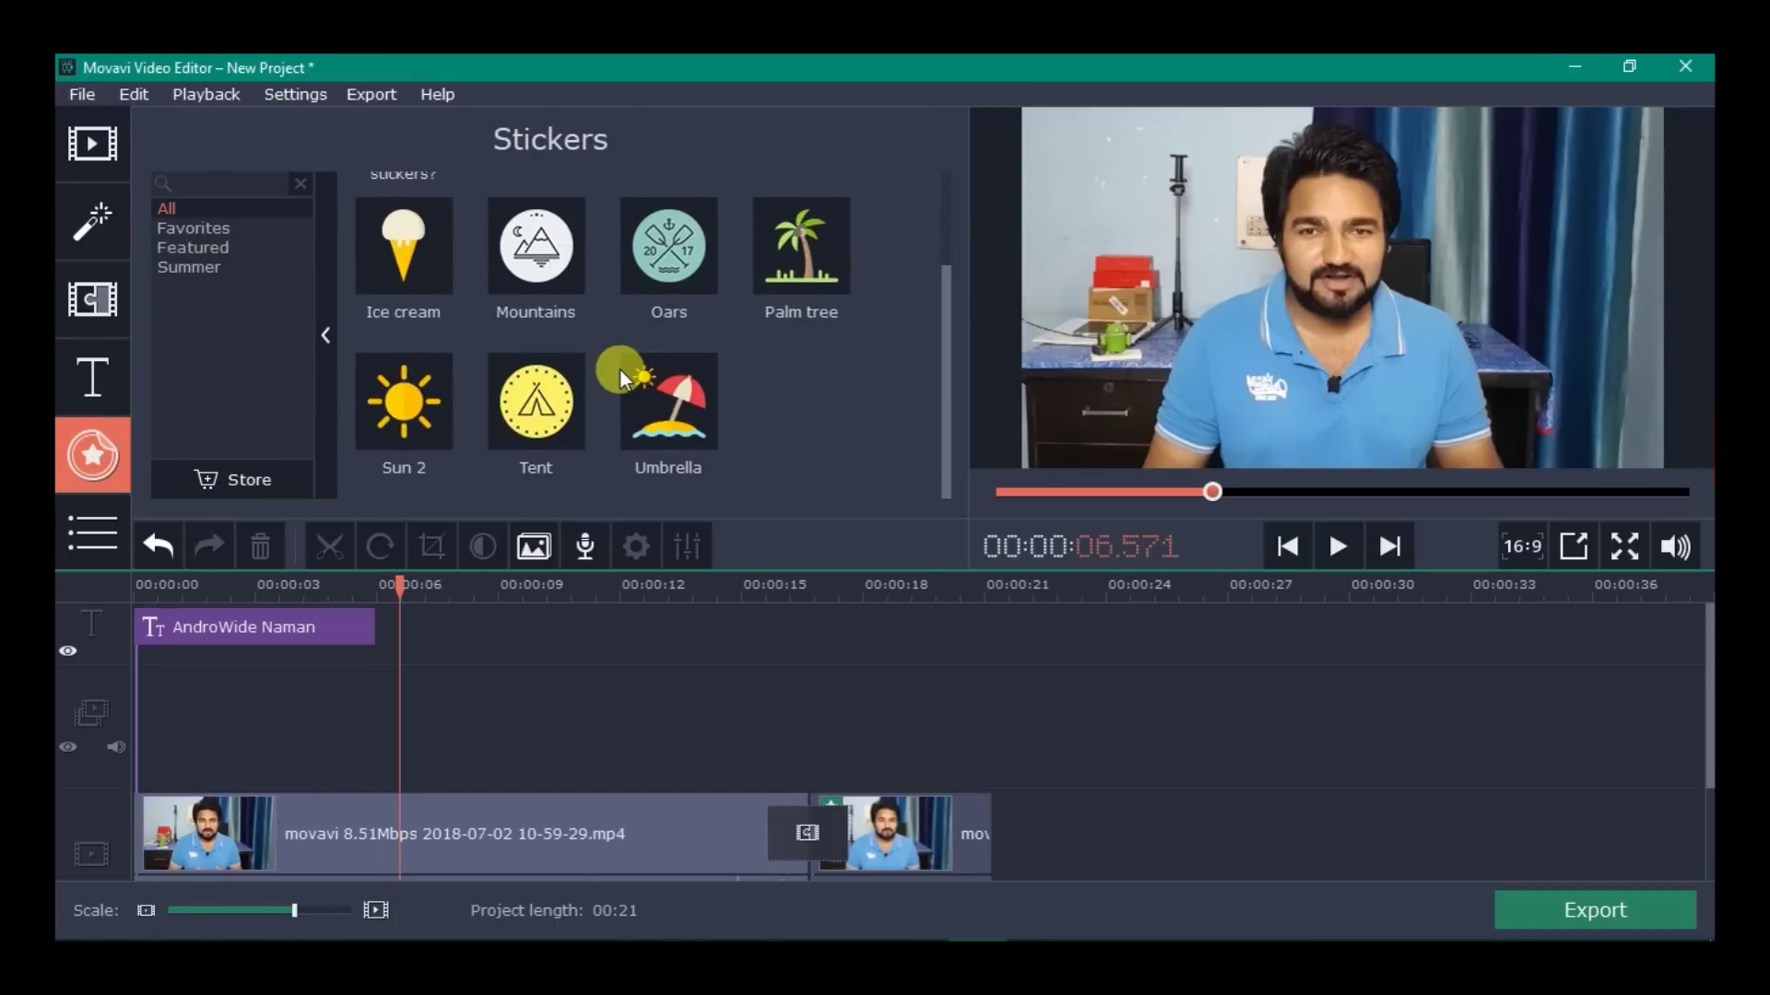
scroll(622, 371, up, 1)
drag(424, 406, 398, 686)
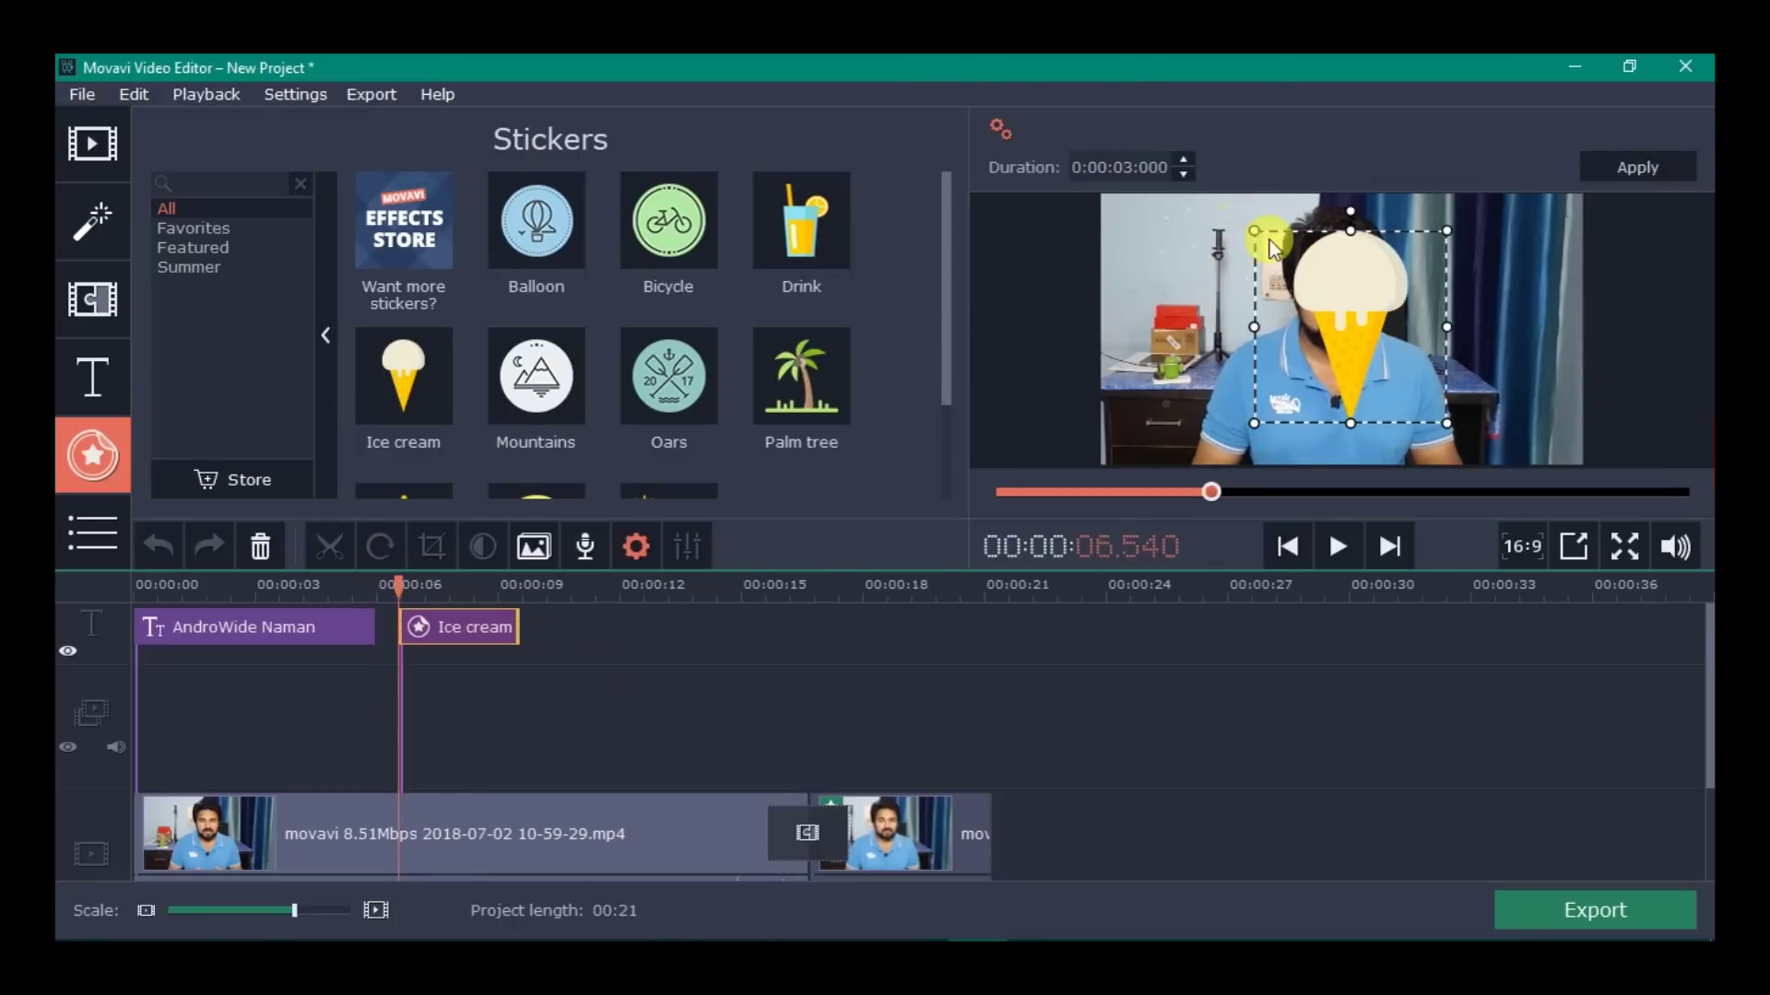
drag(1270, 242, 1148, 303)
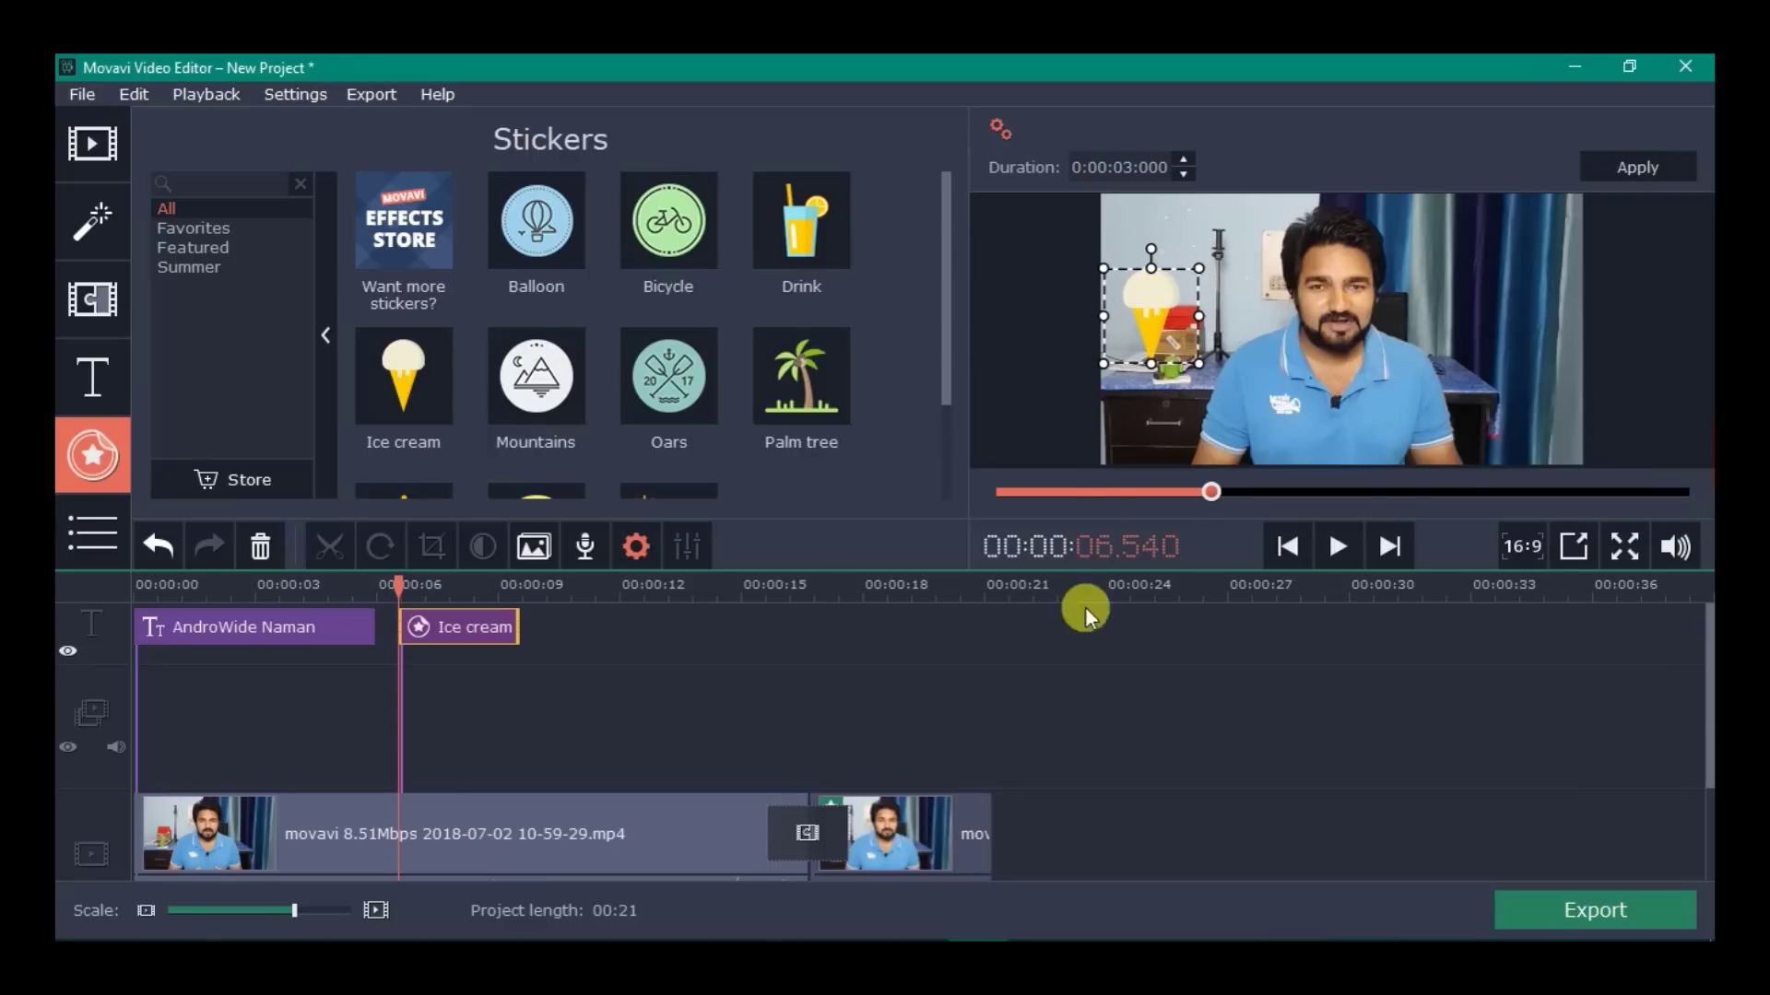
click(1330, 540)
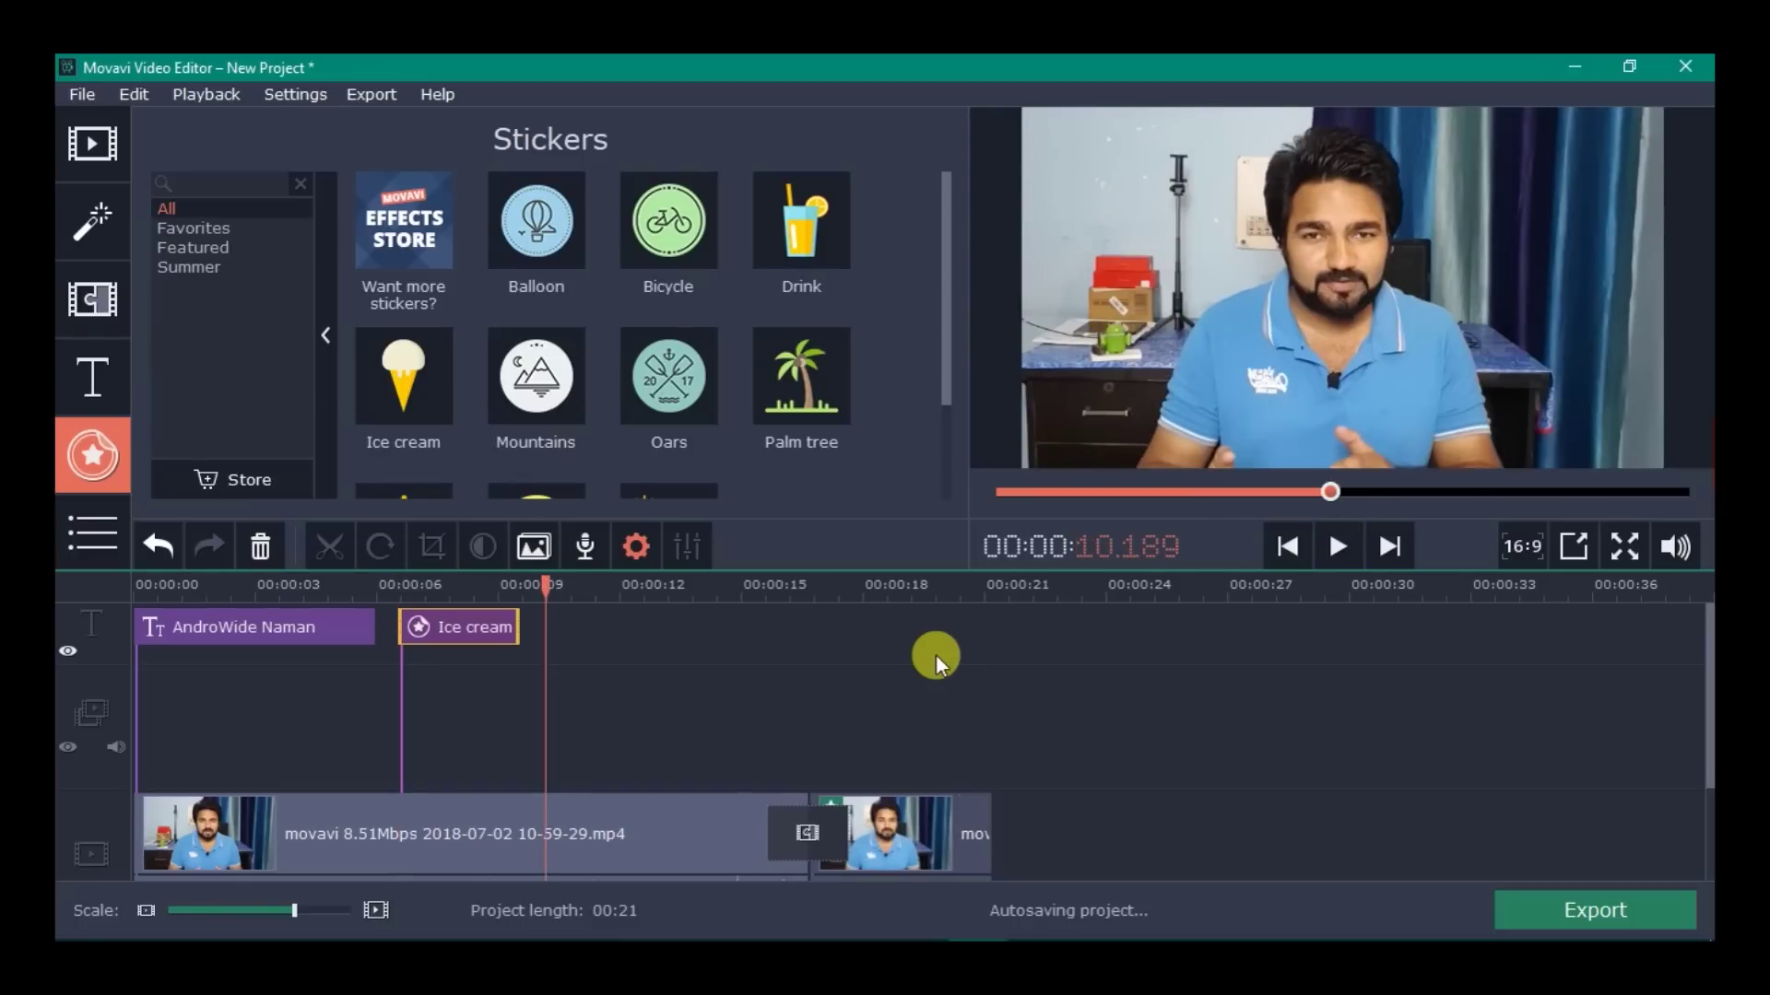
Bring unnamed.png from the desktop onto the overlay track, starting just before the Ice cream sticker.
click(85, 164)
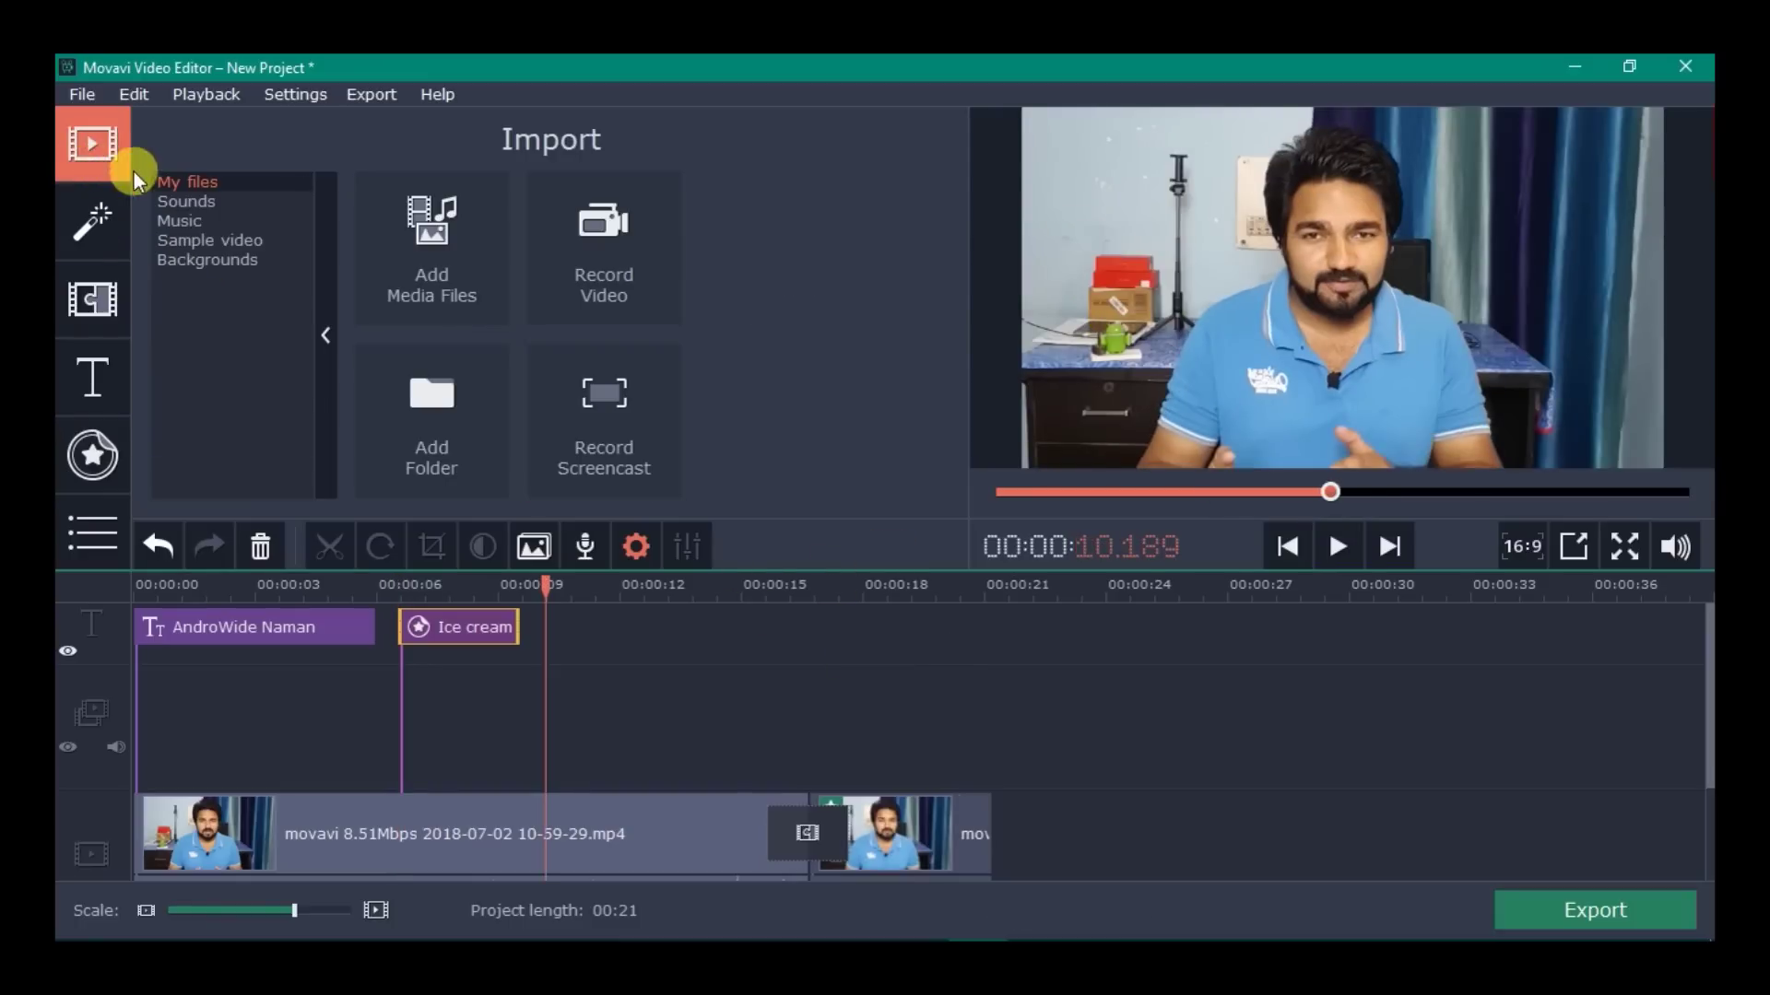
click(80, 95)
click(220, 444)
key(super+d)
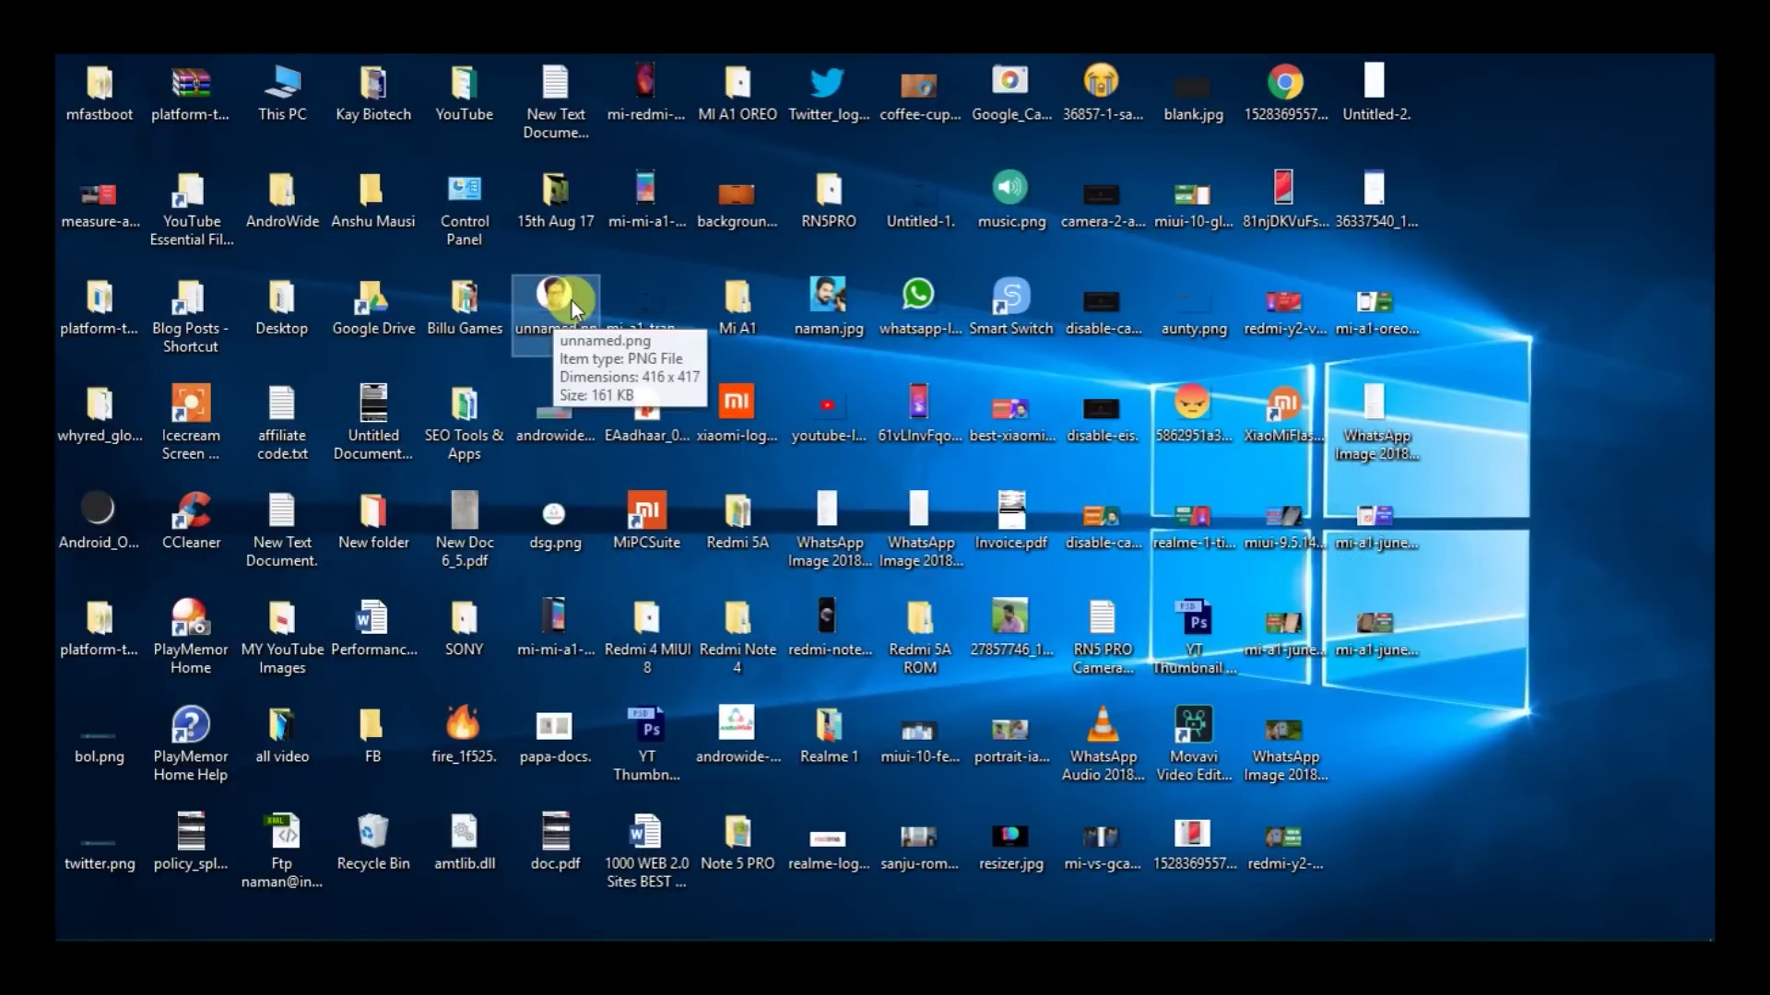
drag(573, 309, 529, 749)
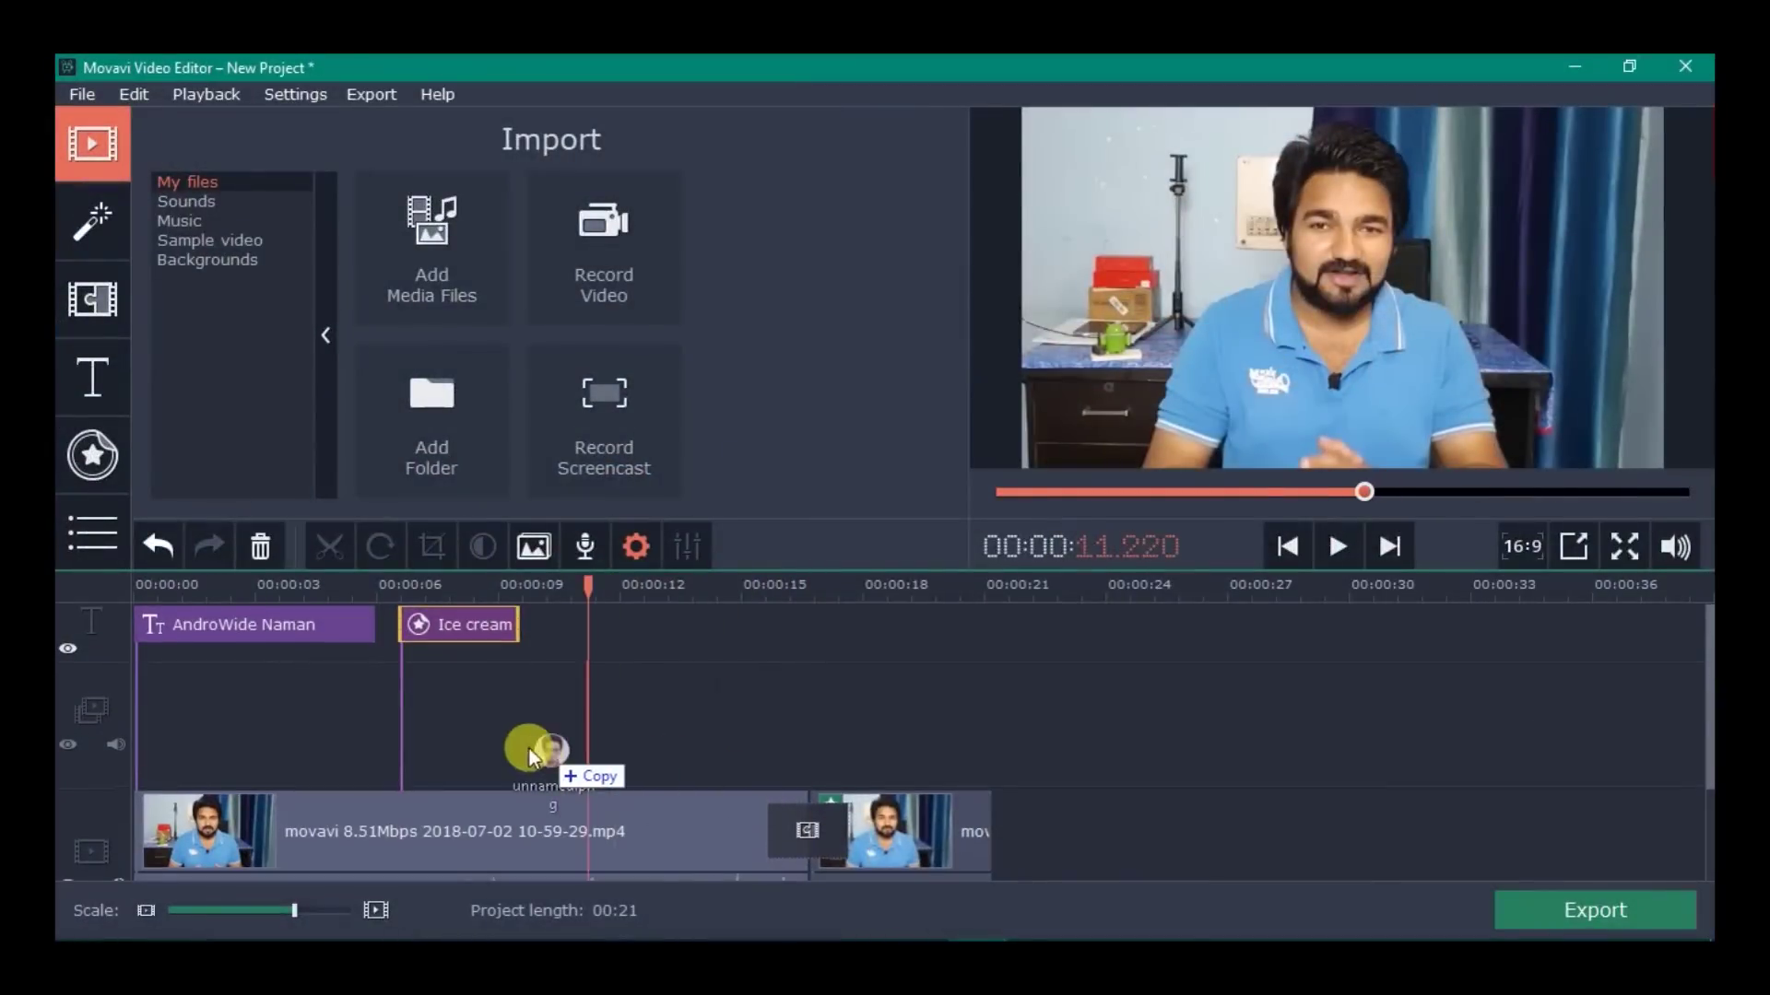
drag(363, 714, 363, 714)
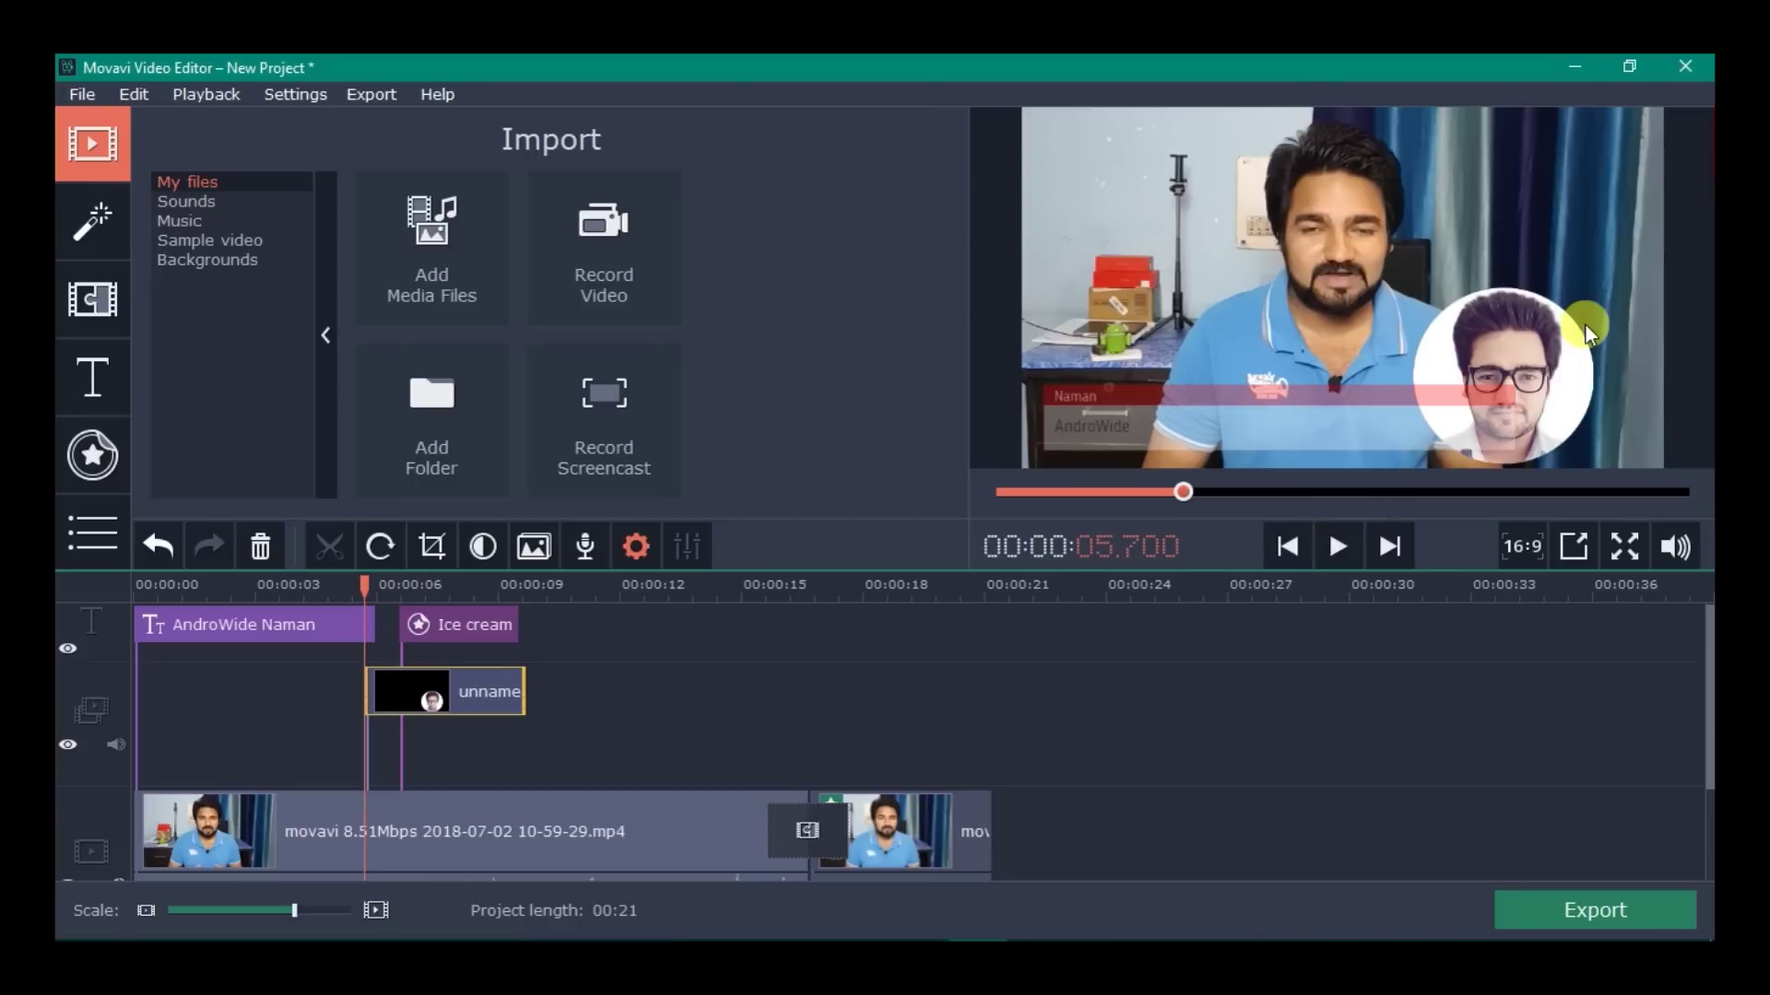
Shrink the overlay picture, move it to the upper-left corner of the video frame, and play from the overlay's start.
drag(364, 586, 419, 587)
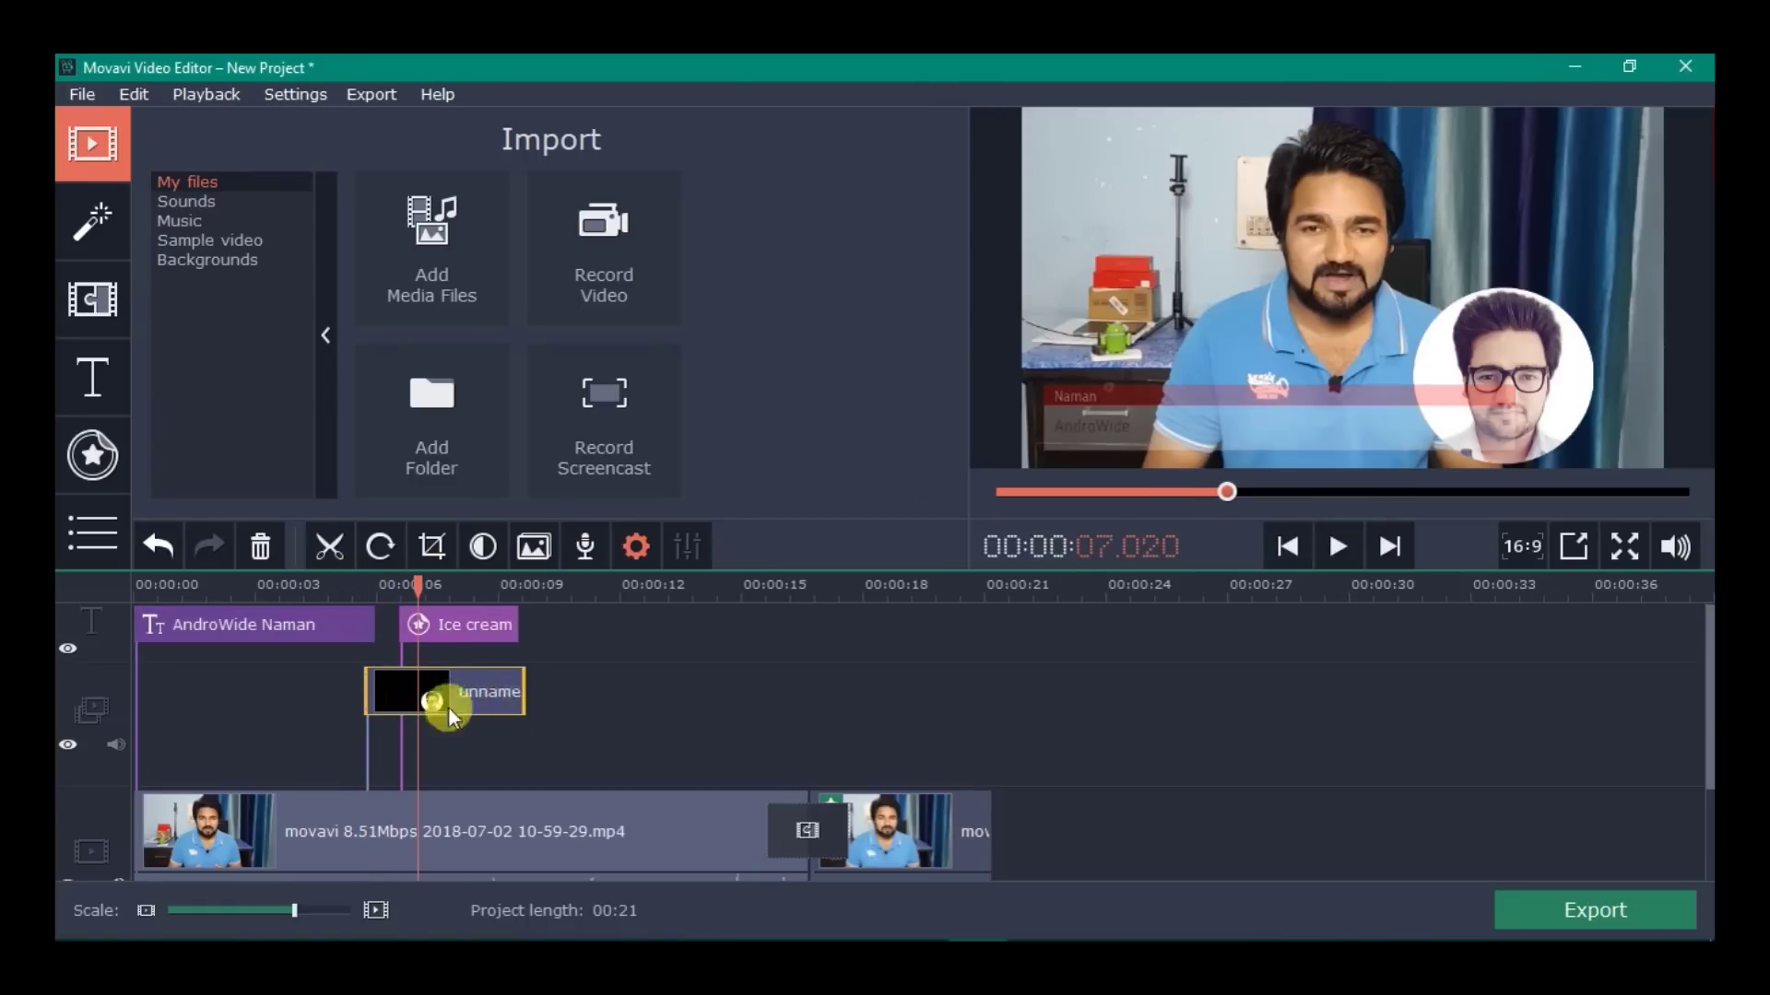
double_click(476, 696)
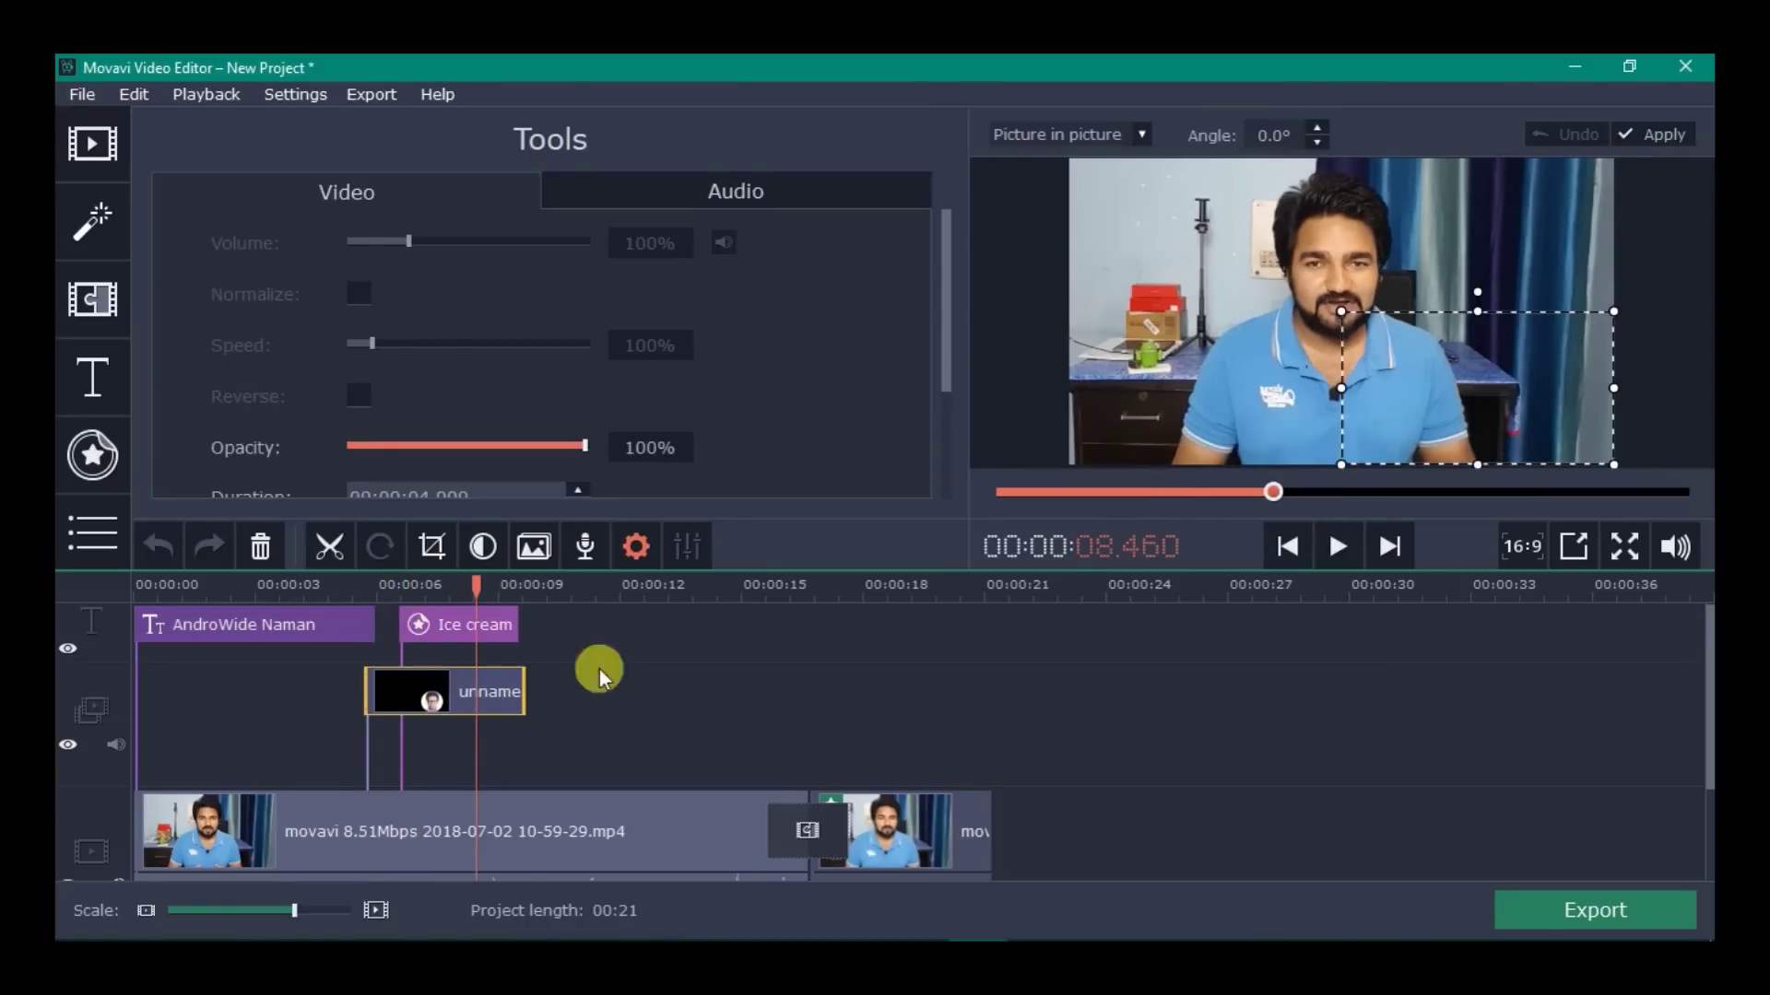
drag(1337, 304, 1398, 339)
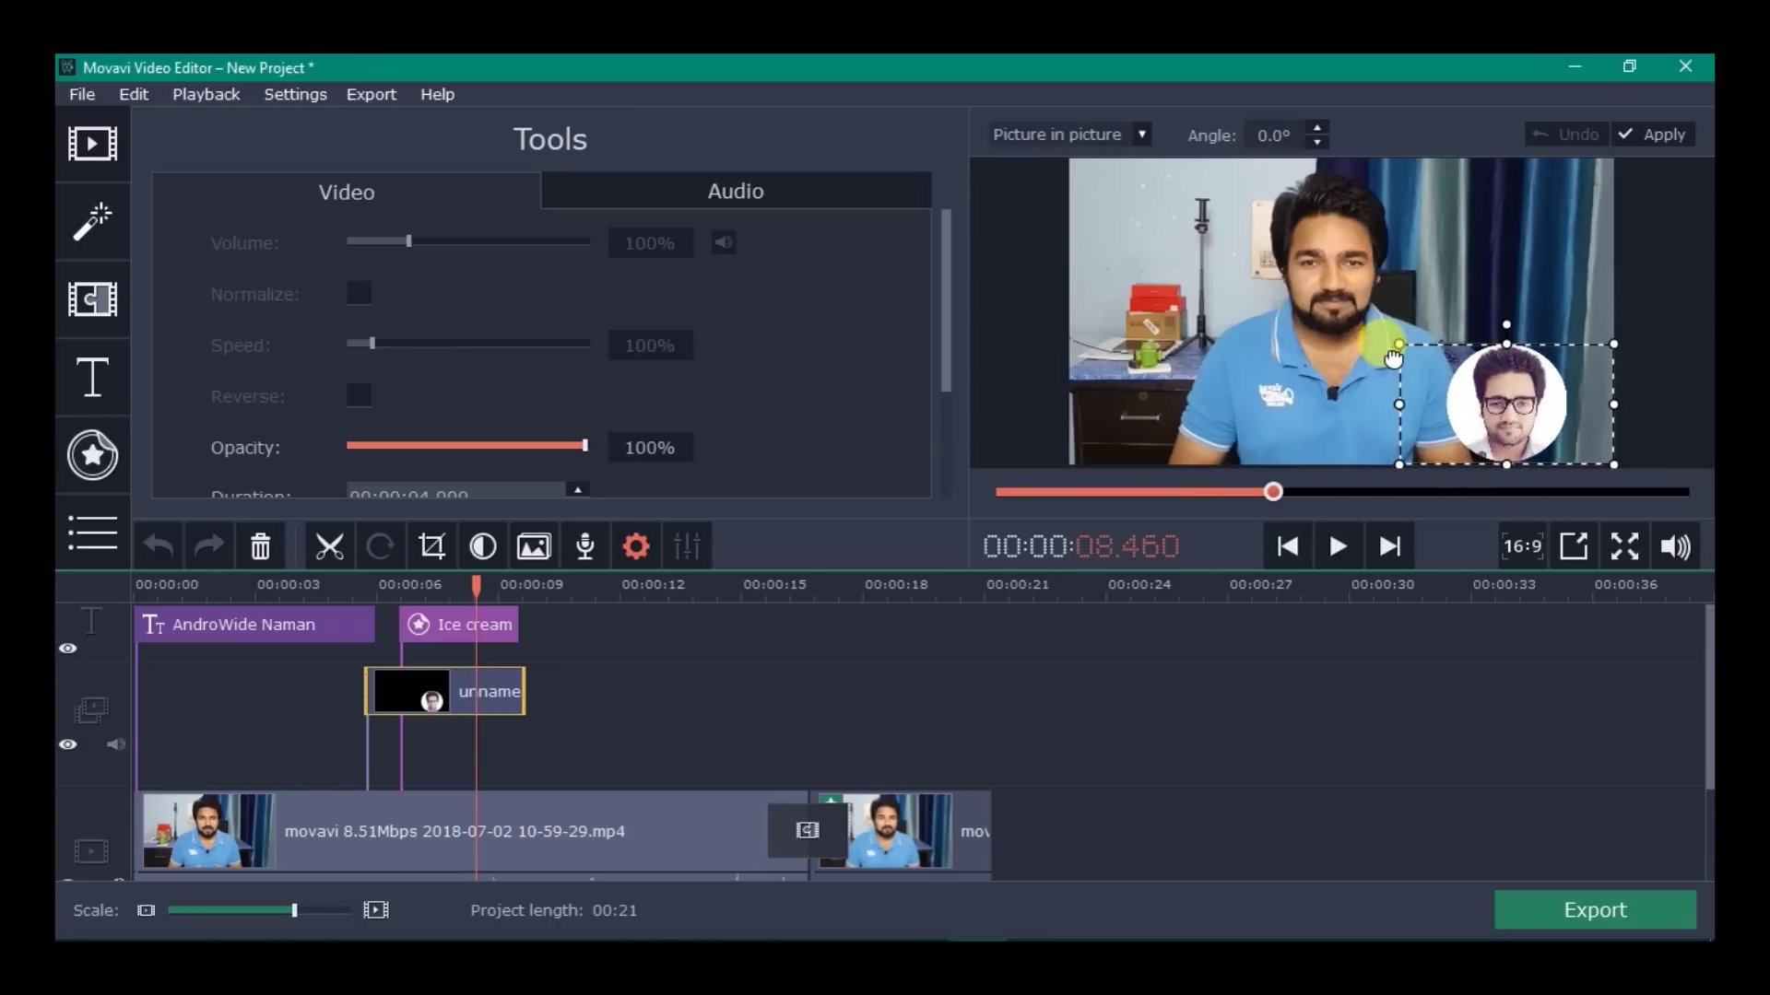
drag(1426, 404, 1076, 253)
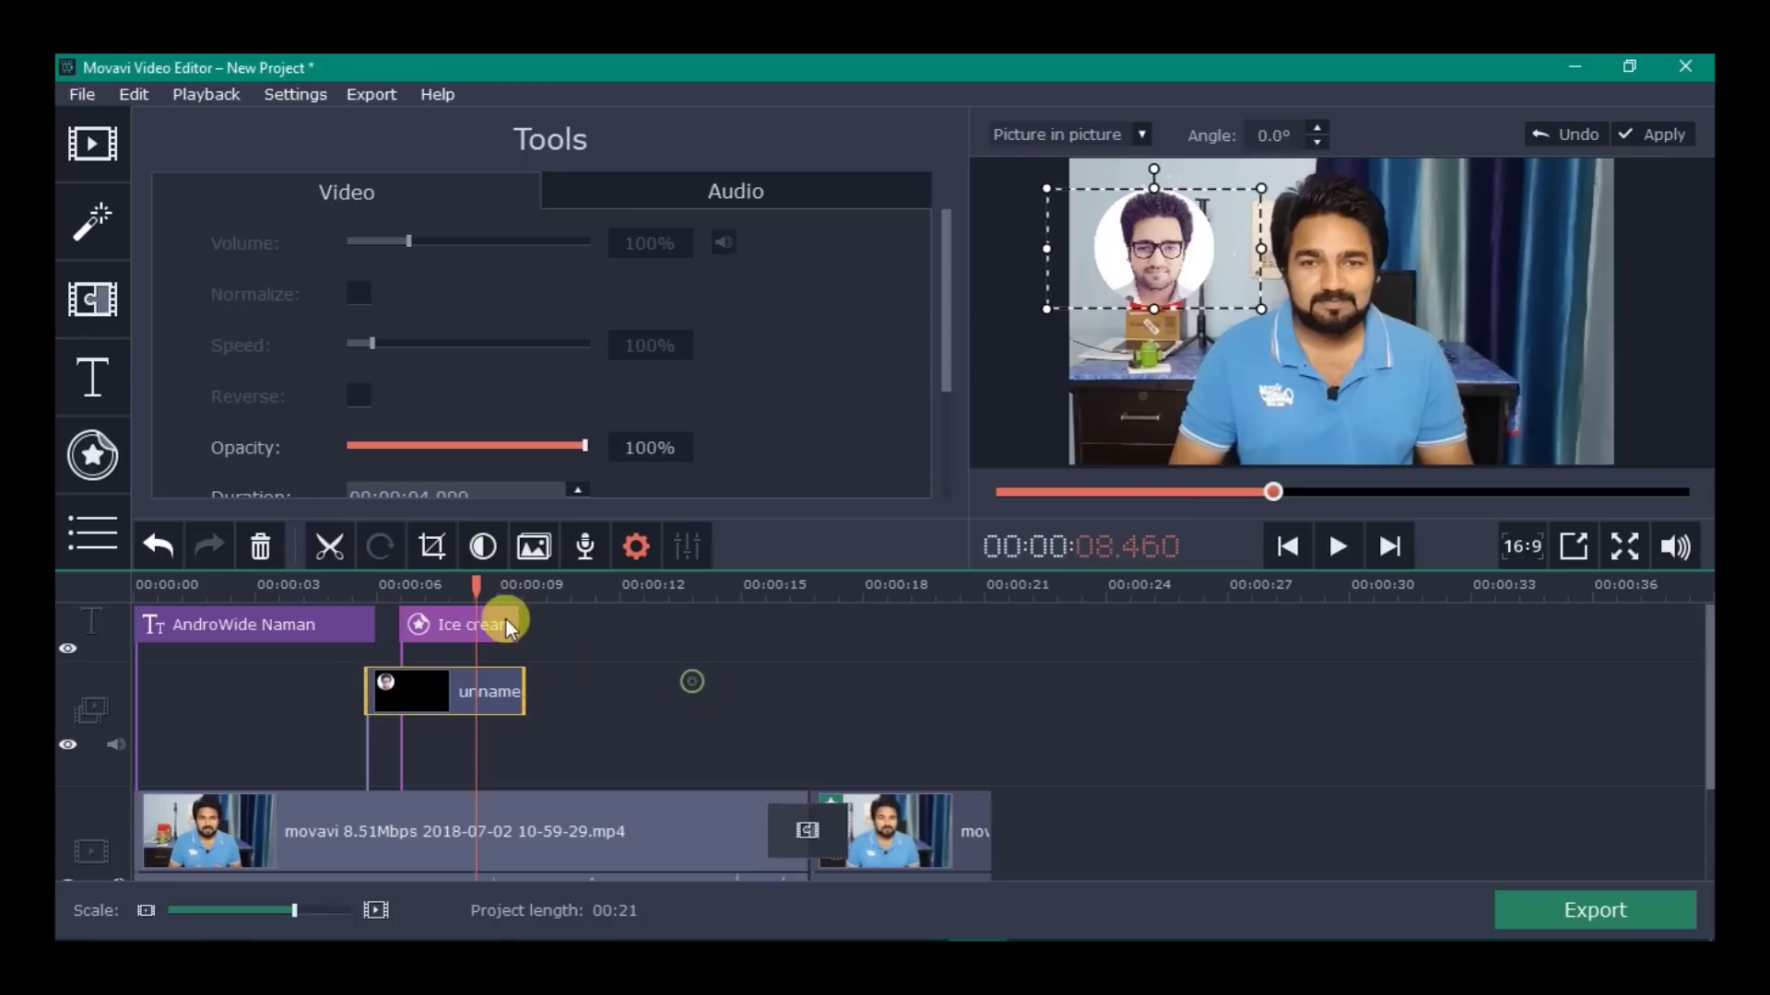
click(468, 583)
drag(472, 583, 369, 591)
click(1344, 550)
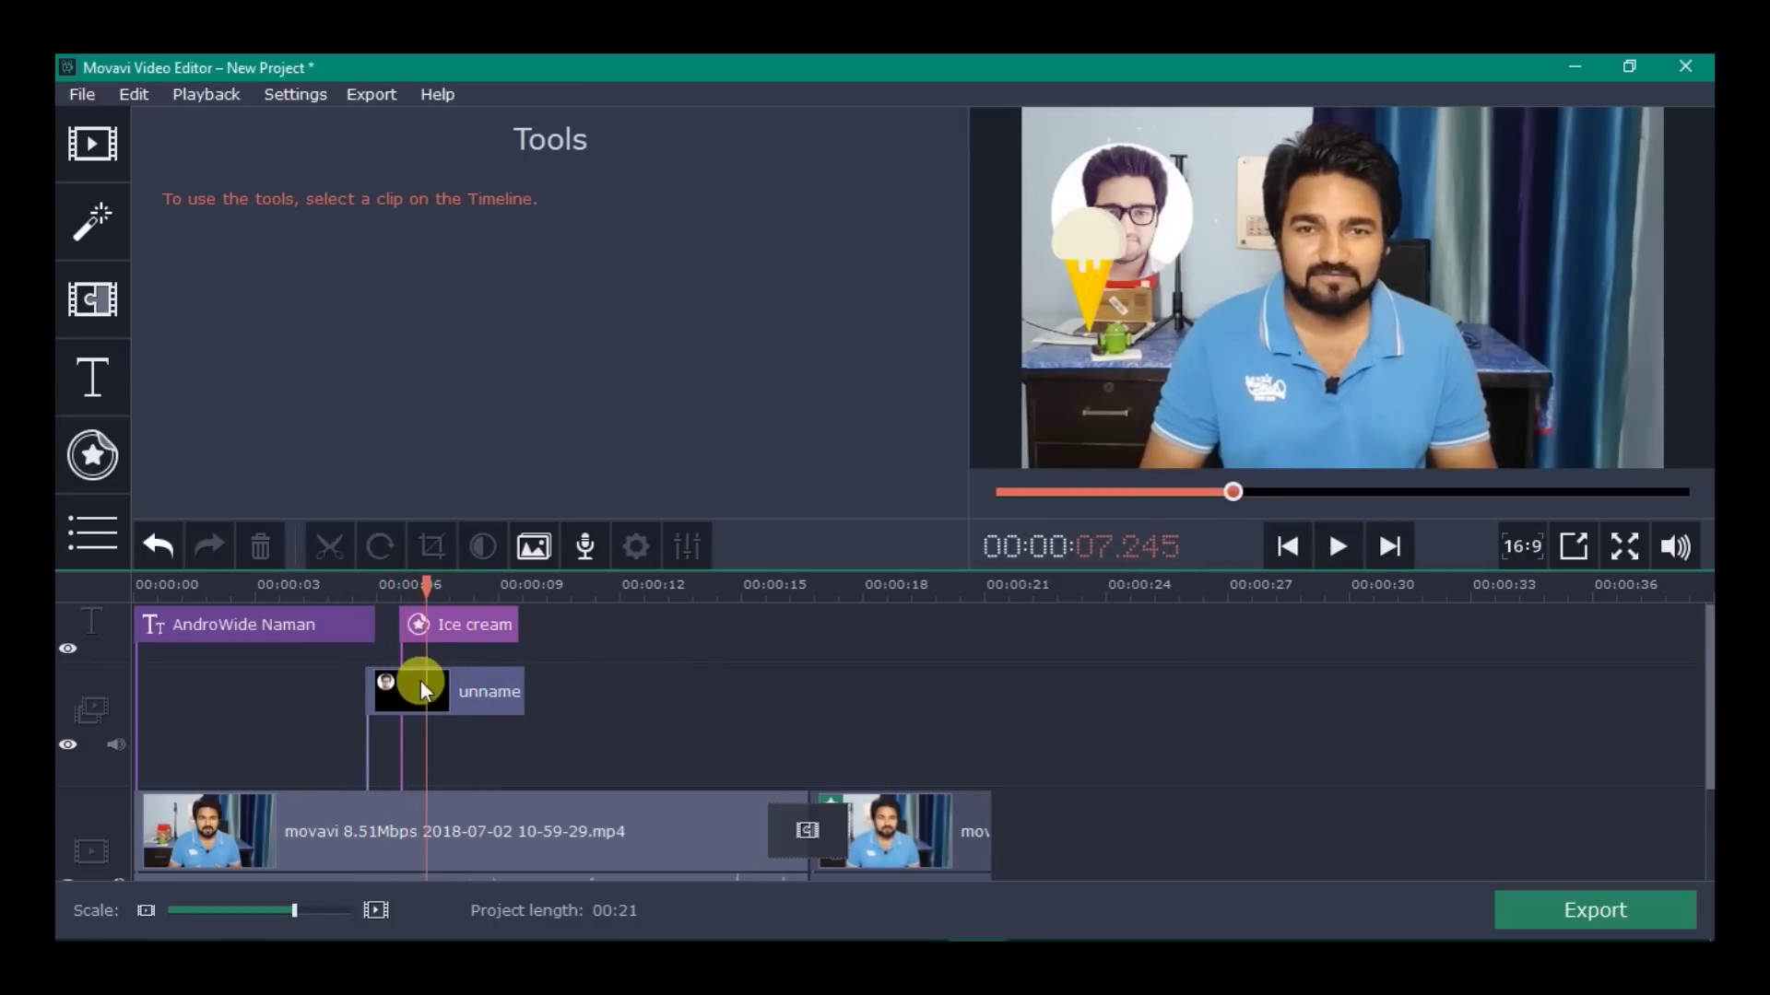
Move the Ice cream sticker to the right of the presenter and play the section with both overlays.
click(477, 628)
double_click(468, 627)
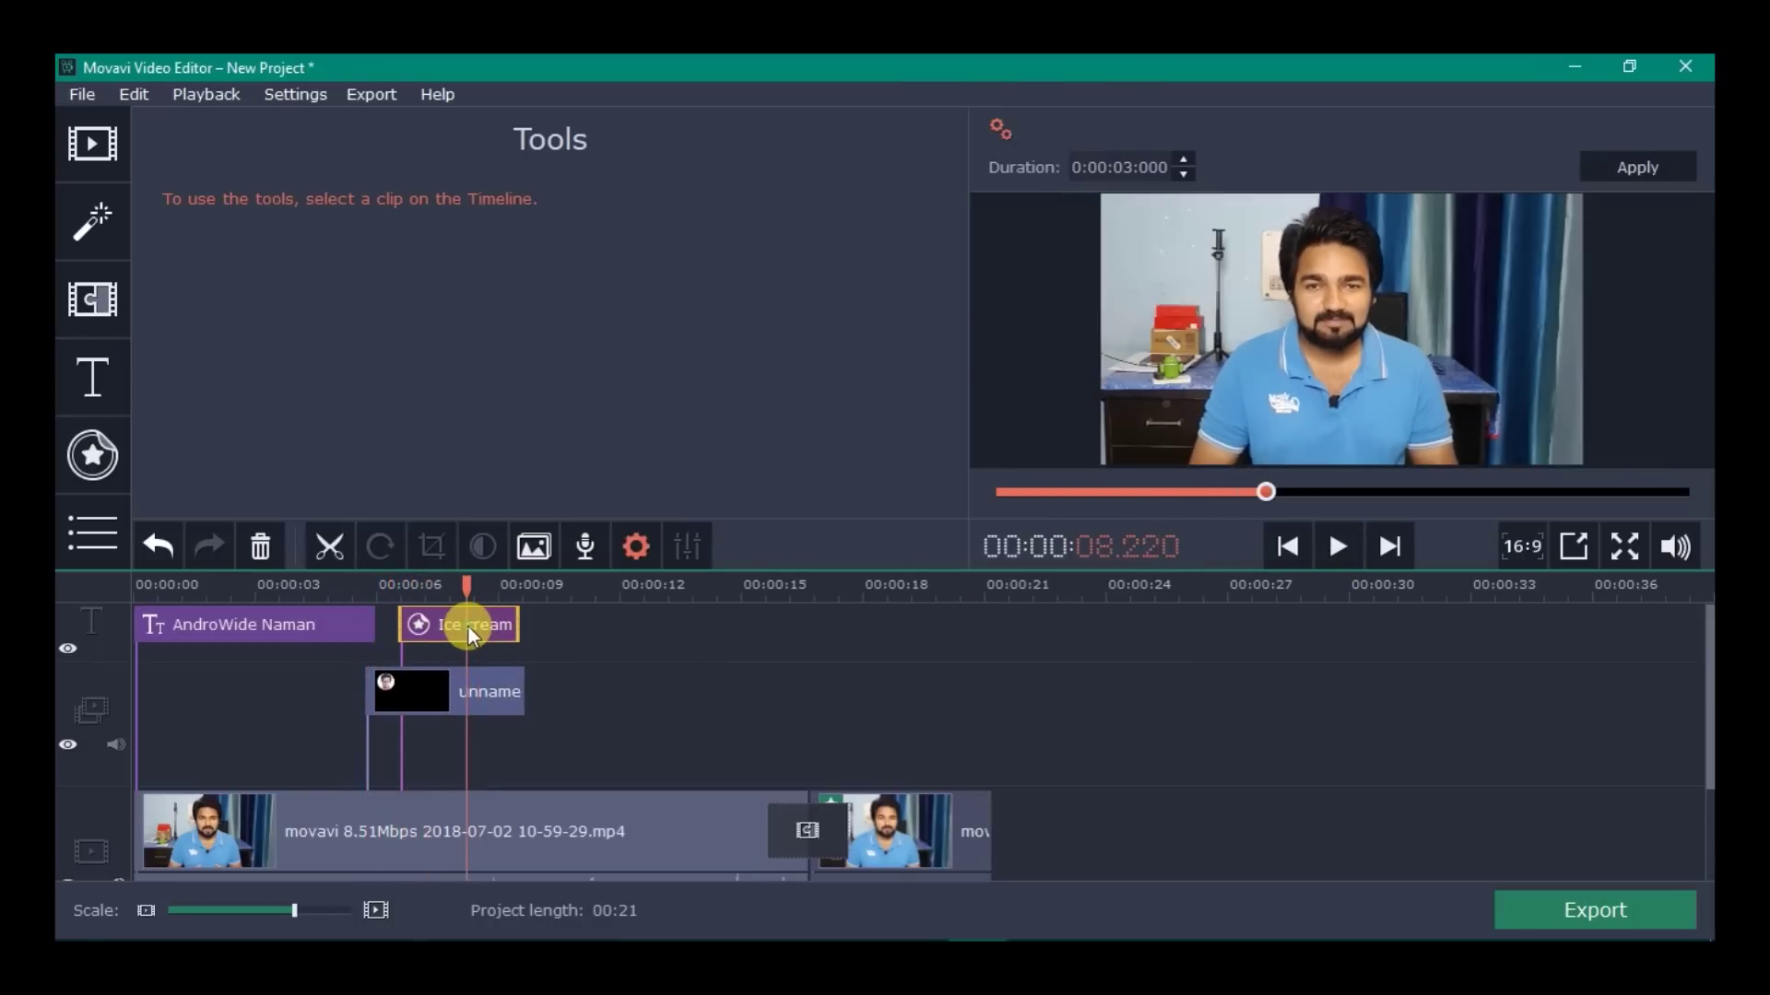
drag(1152, 319, 1490, 314)
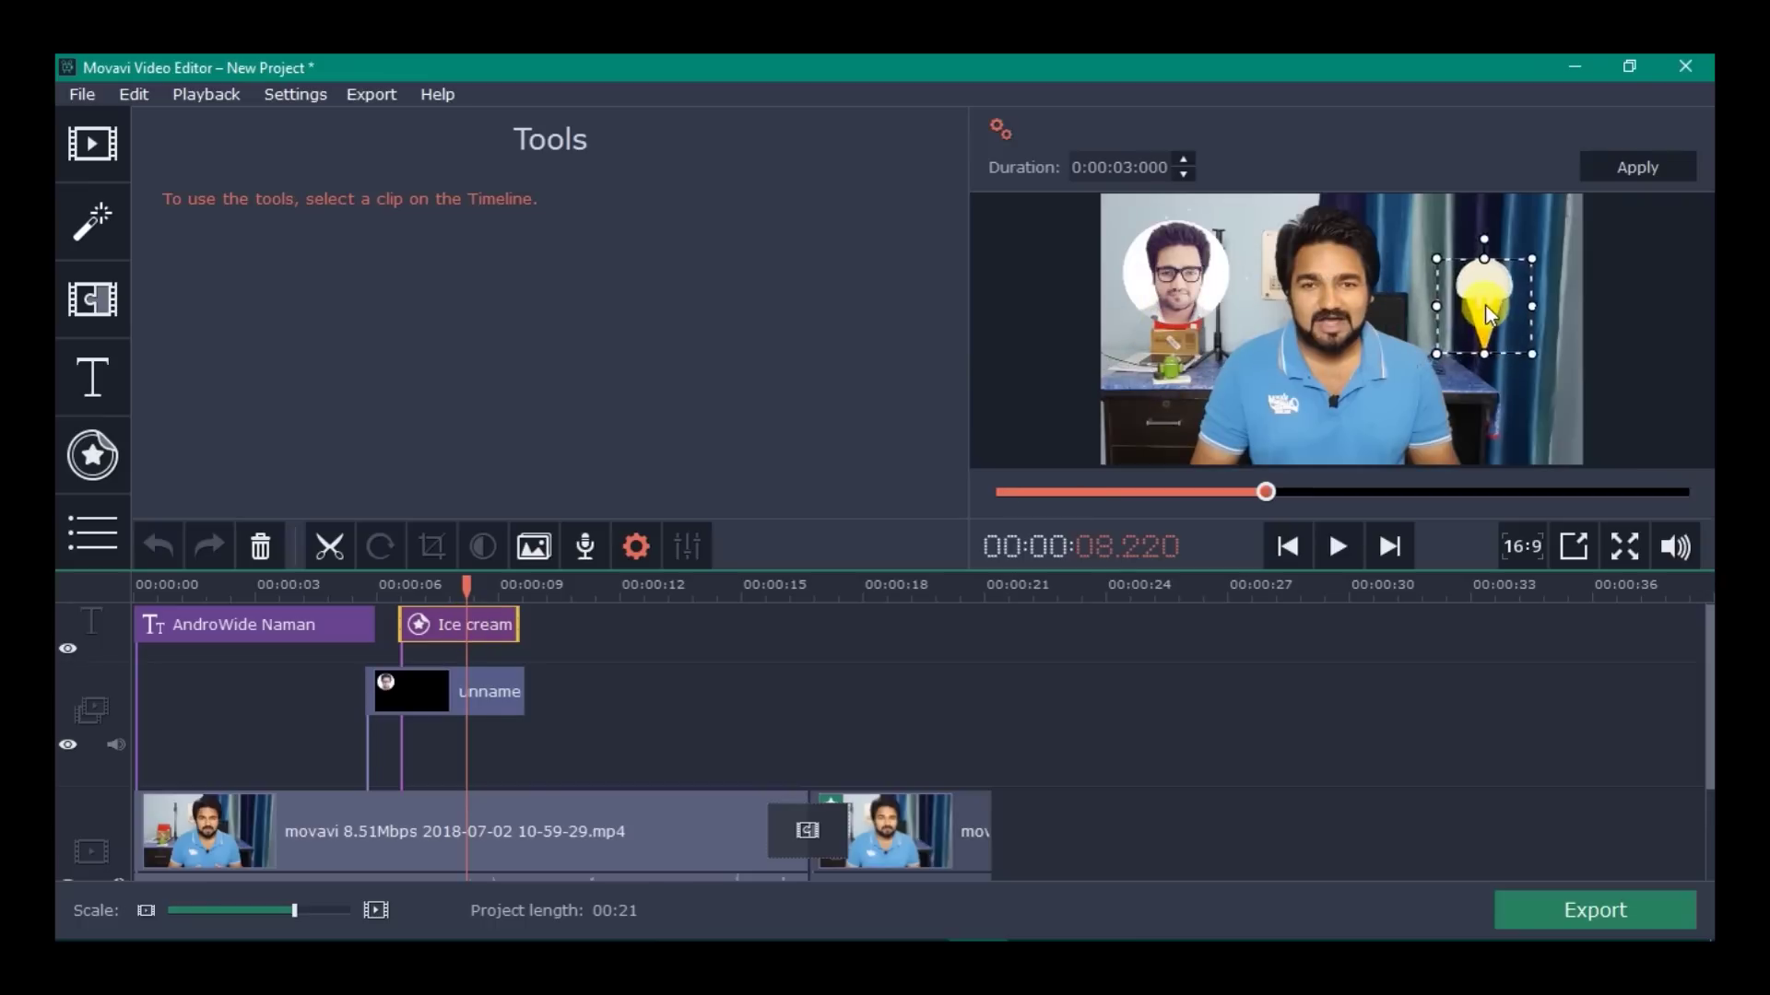
click(722, 760)
drag(470, 583, 362, 601)
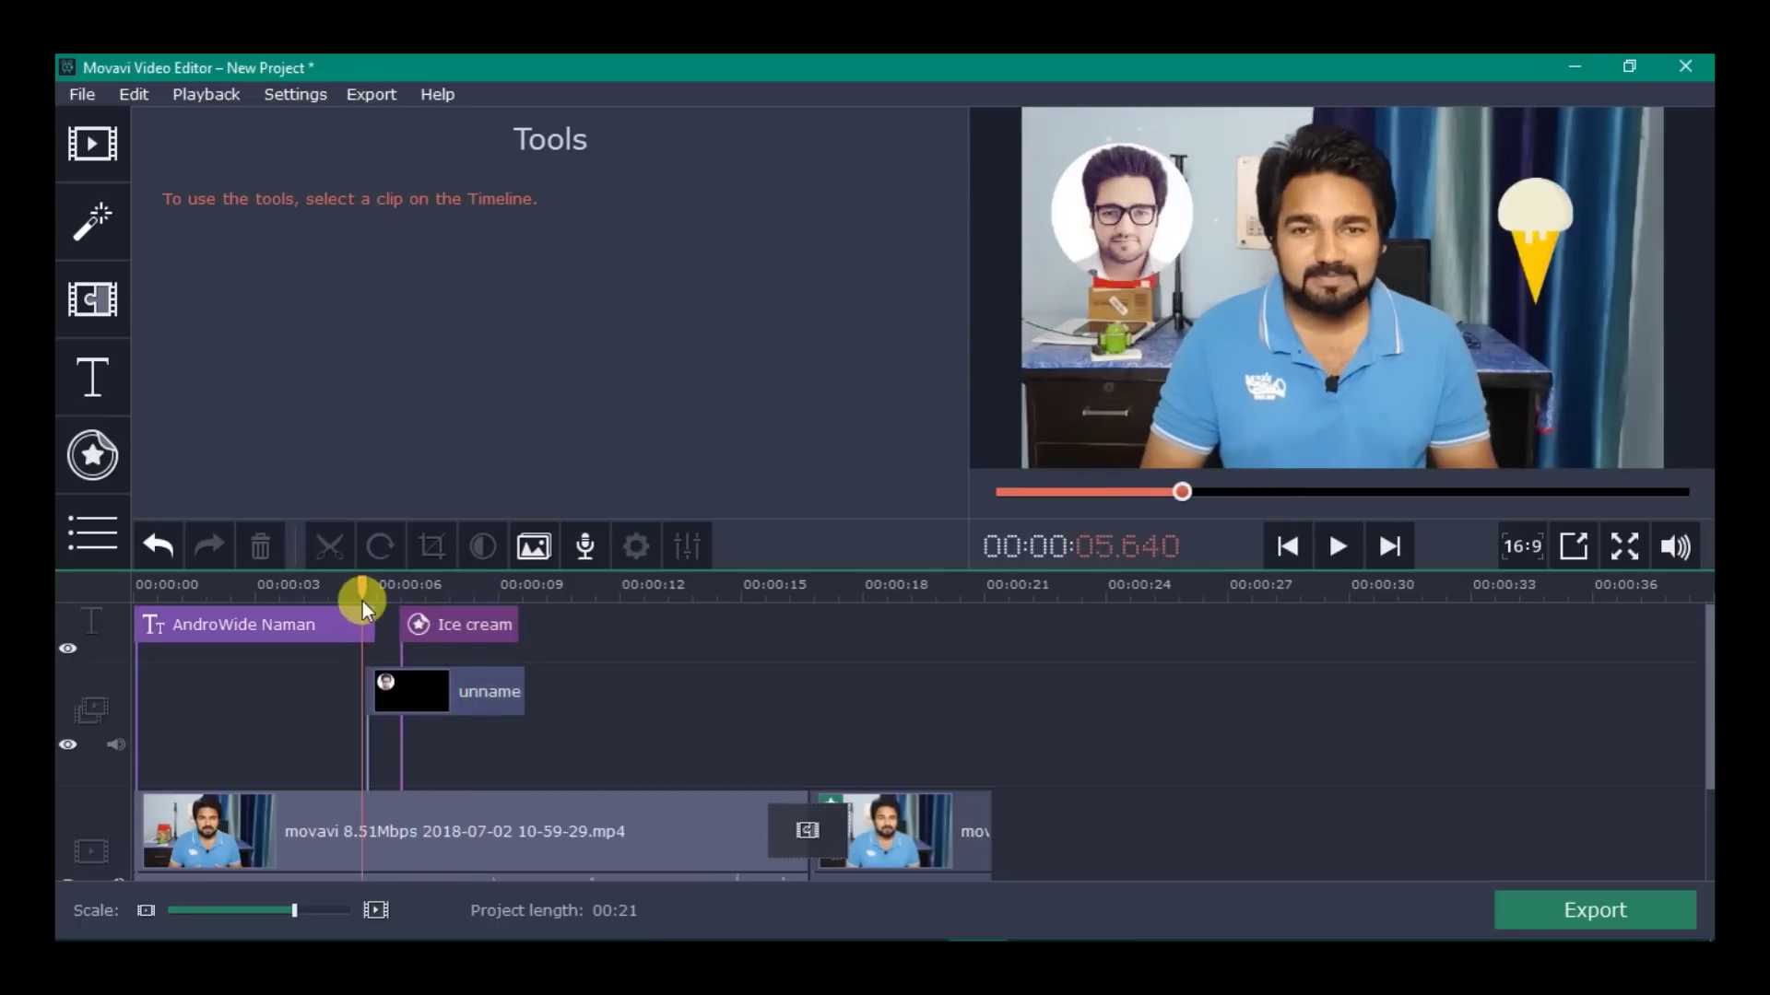
click(1330, 548)
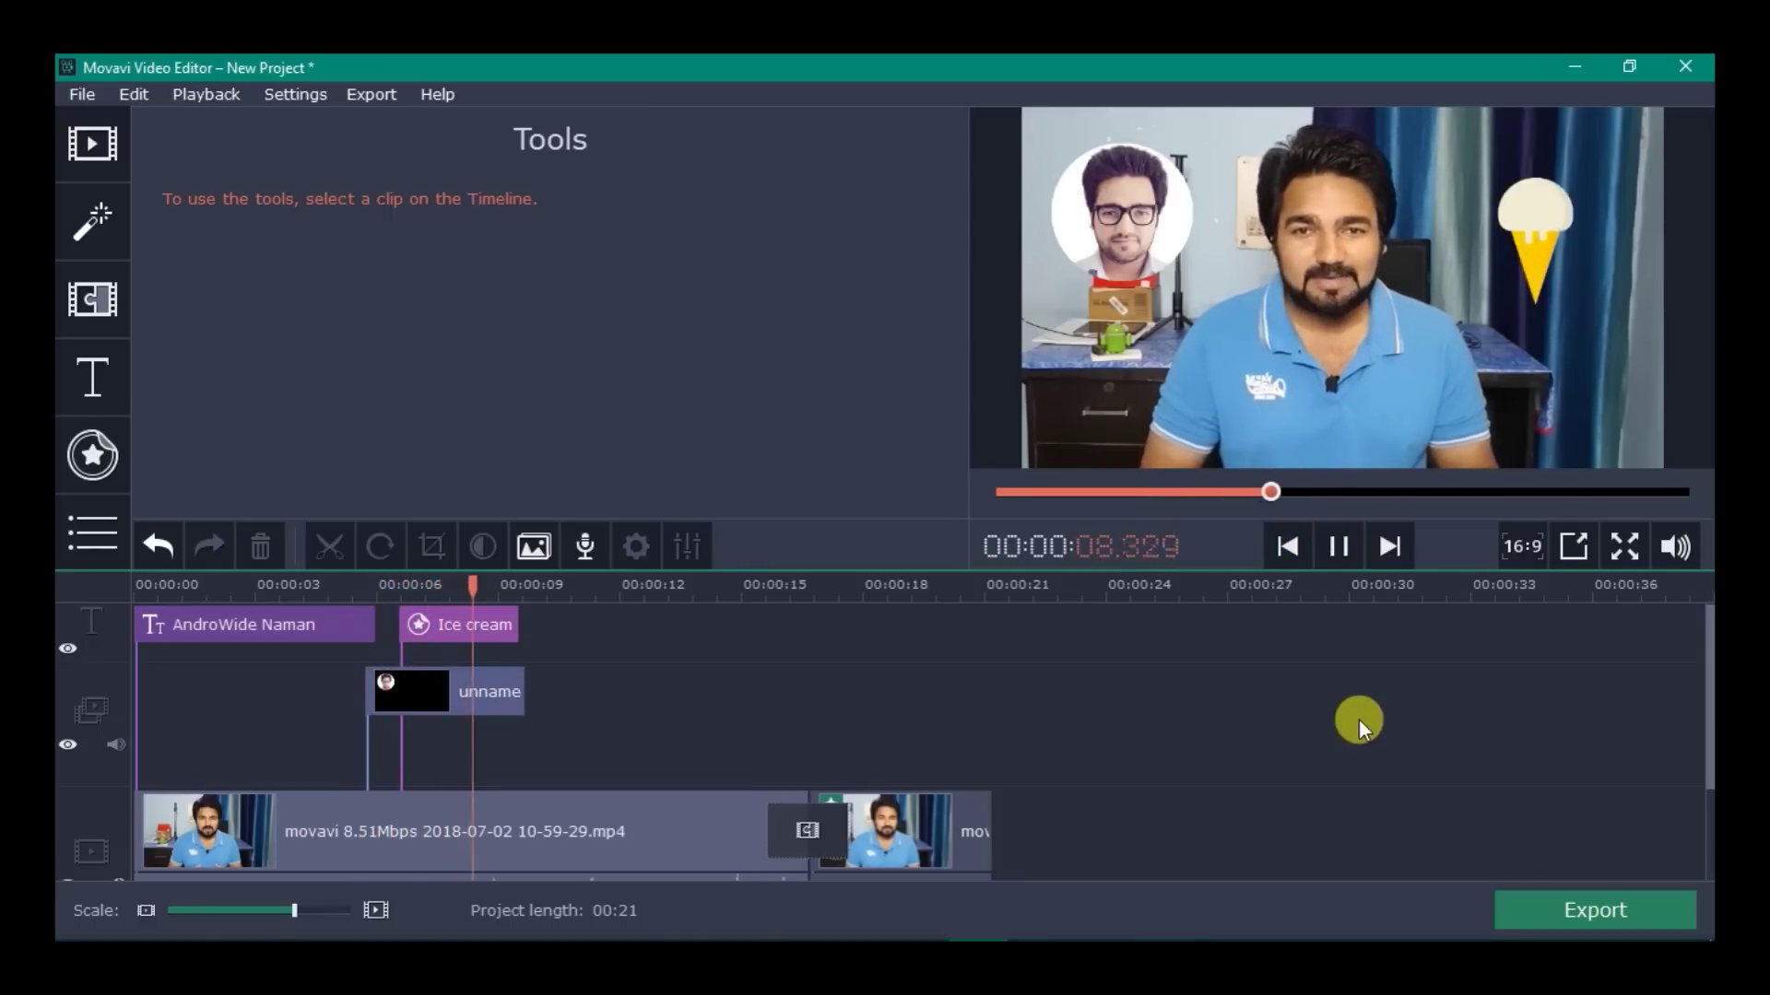
click(1351, 555)
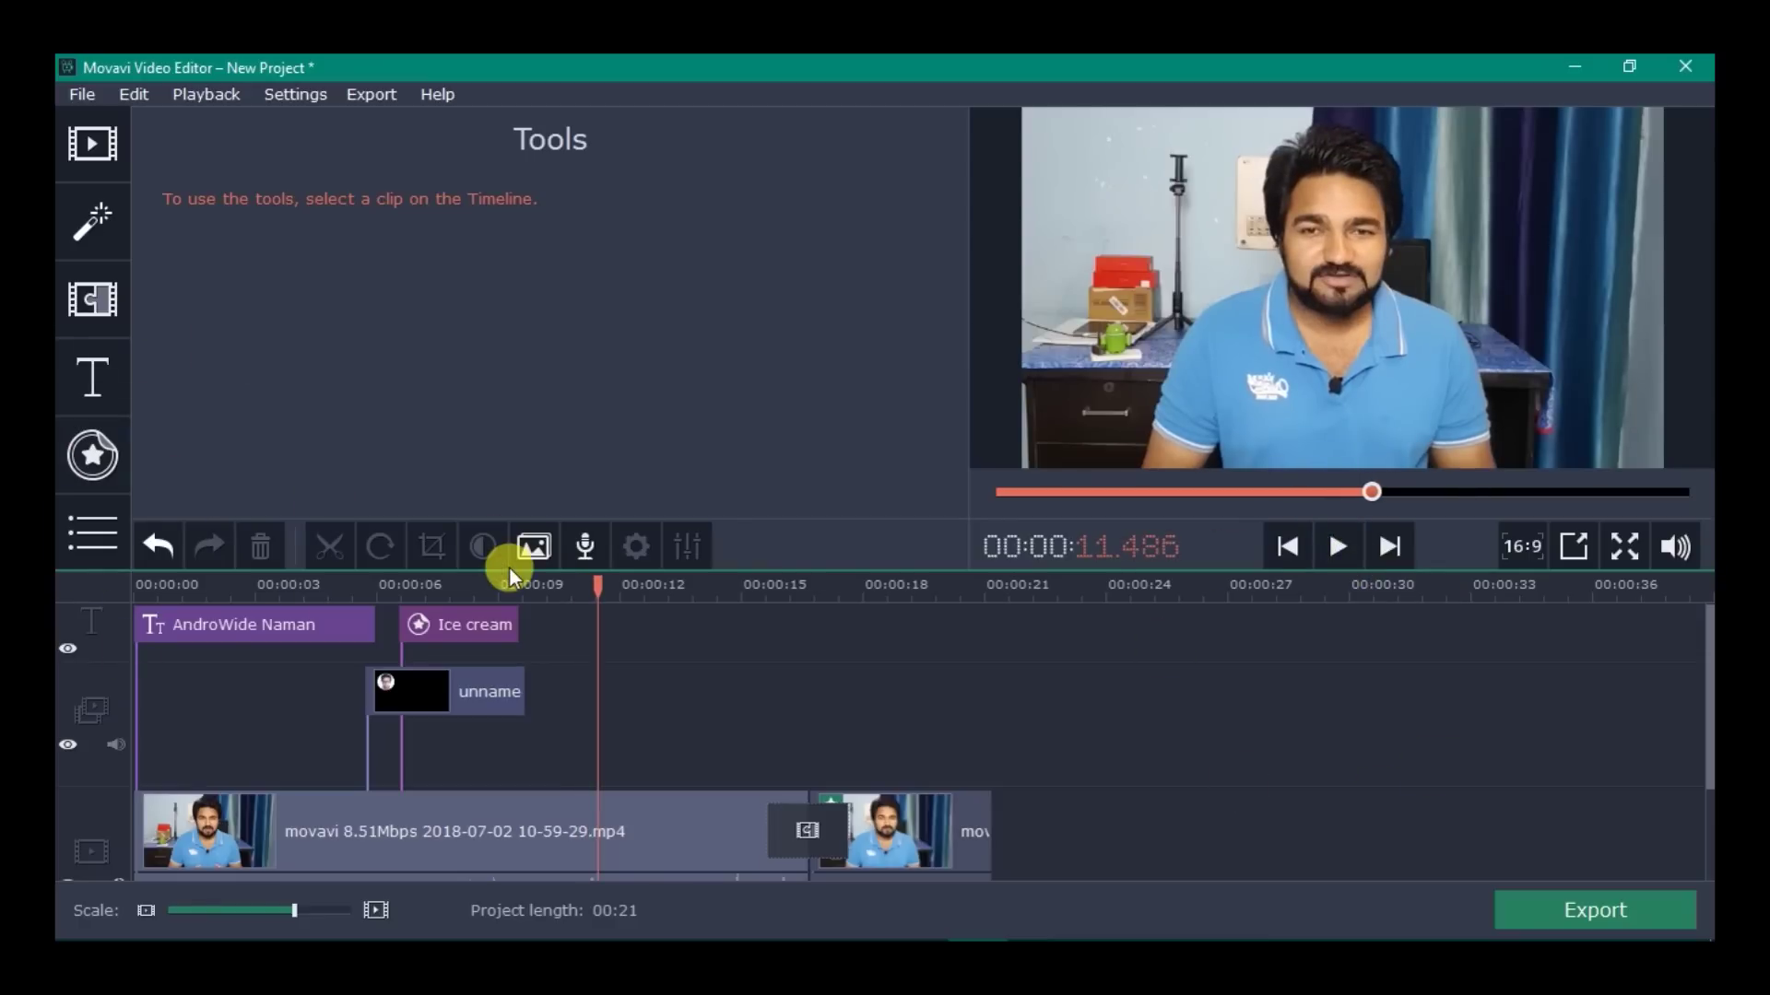
Examine the first video clip's audio and video properties and its Color Adjustments and Crop and Rotate tools.
click(505, 839)
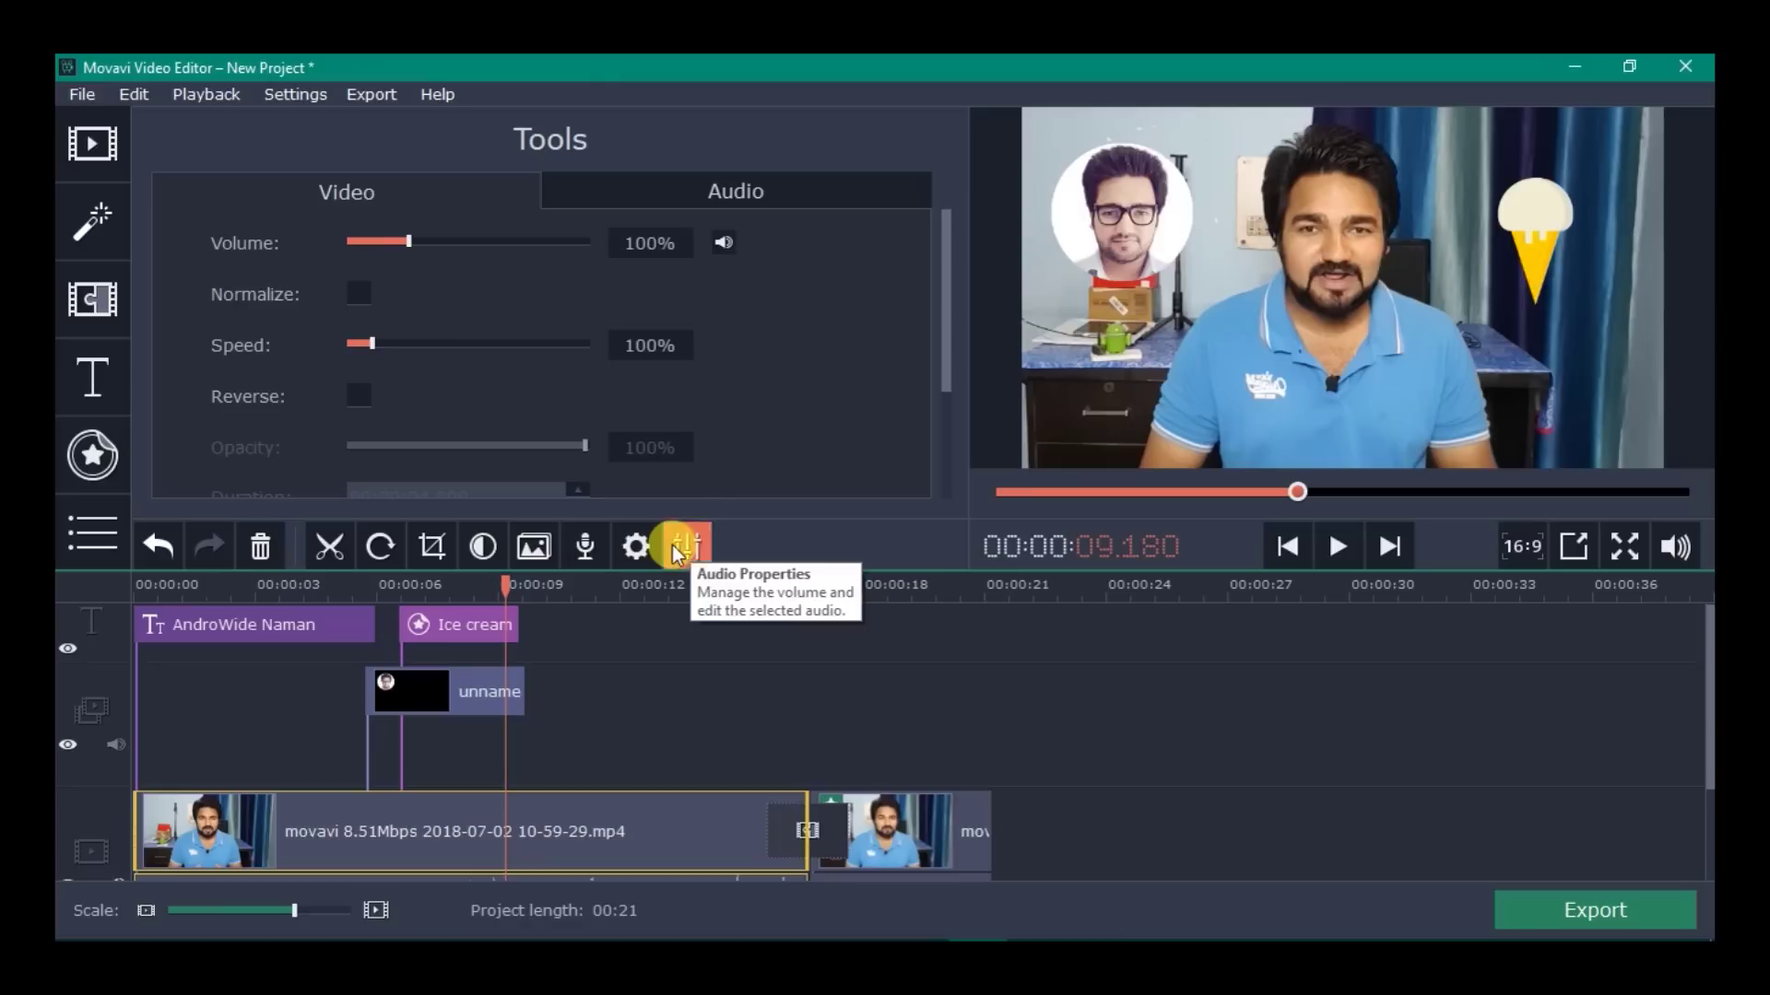
click(689, 547)
click(323, 195)
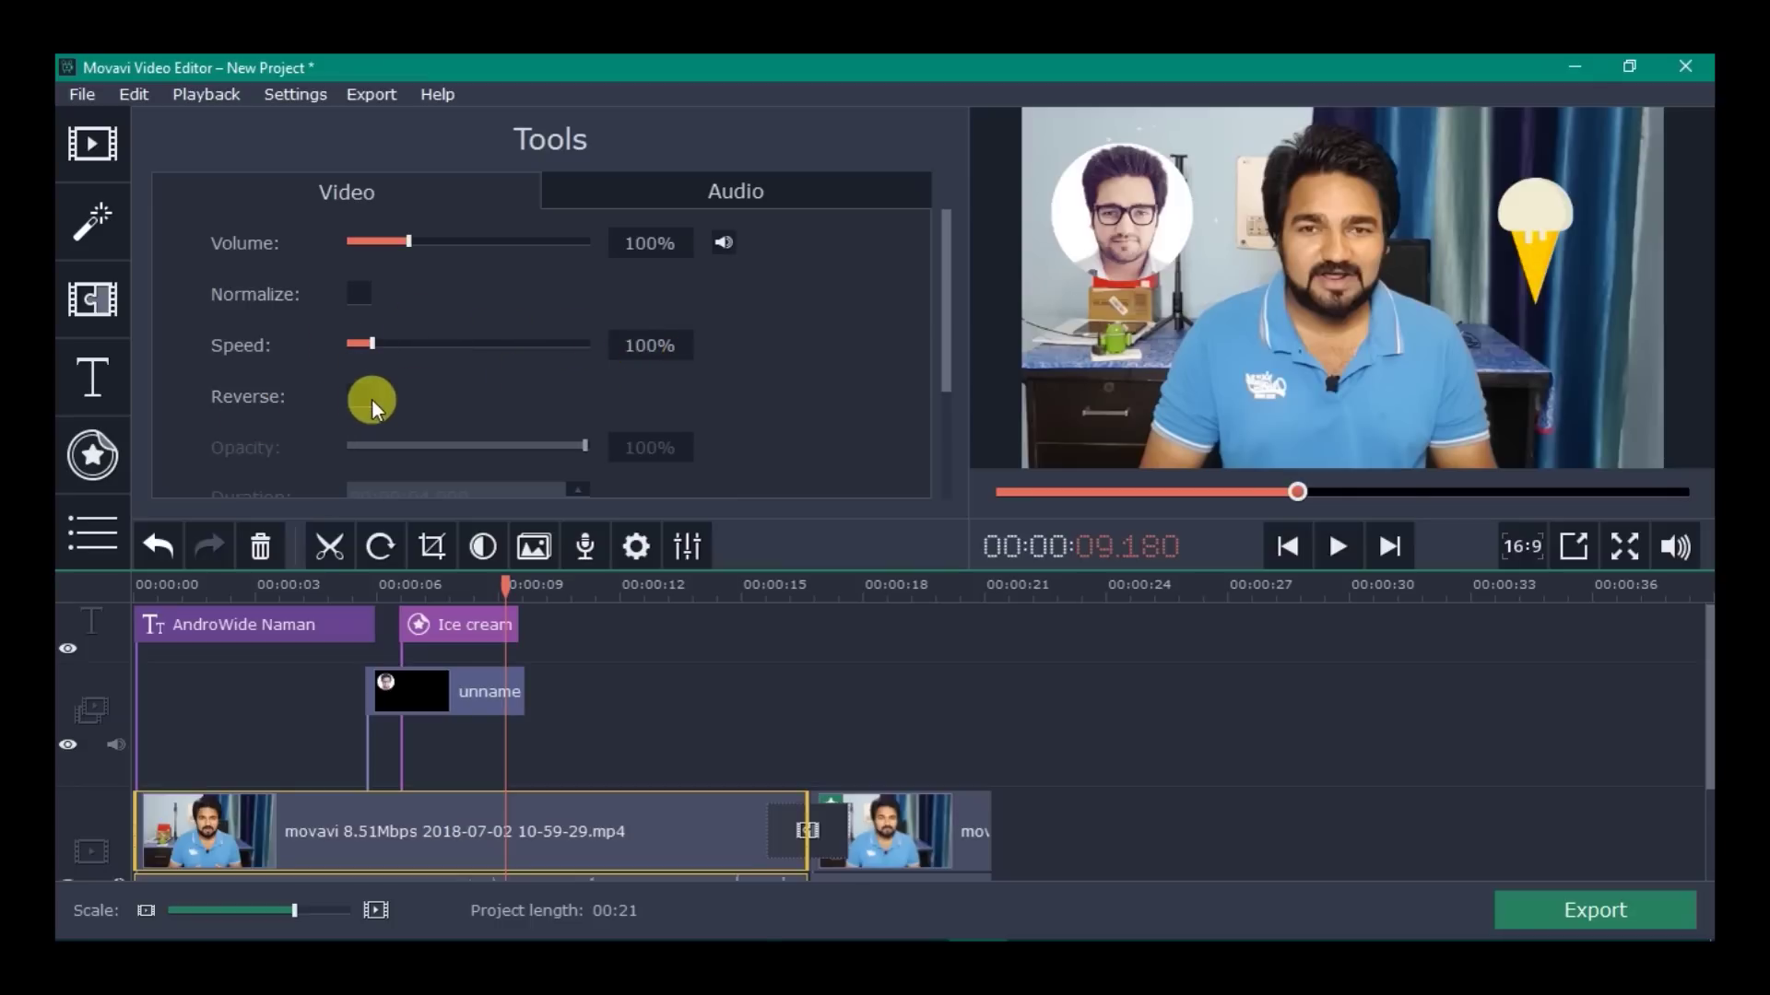
scroll(518, 389, down, 5)
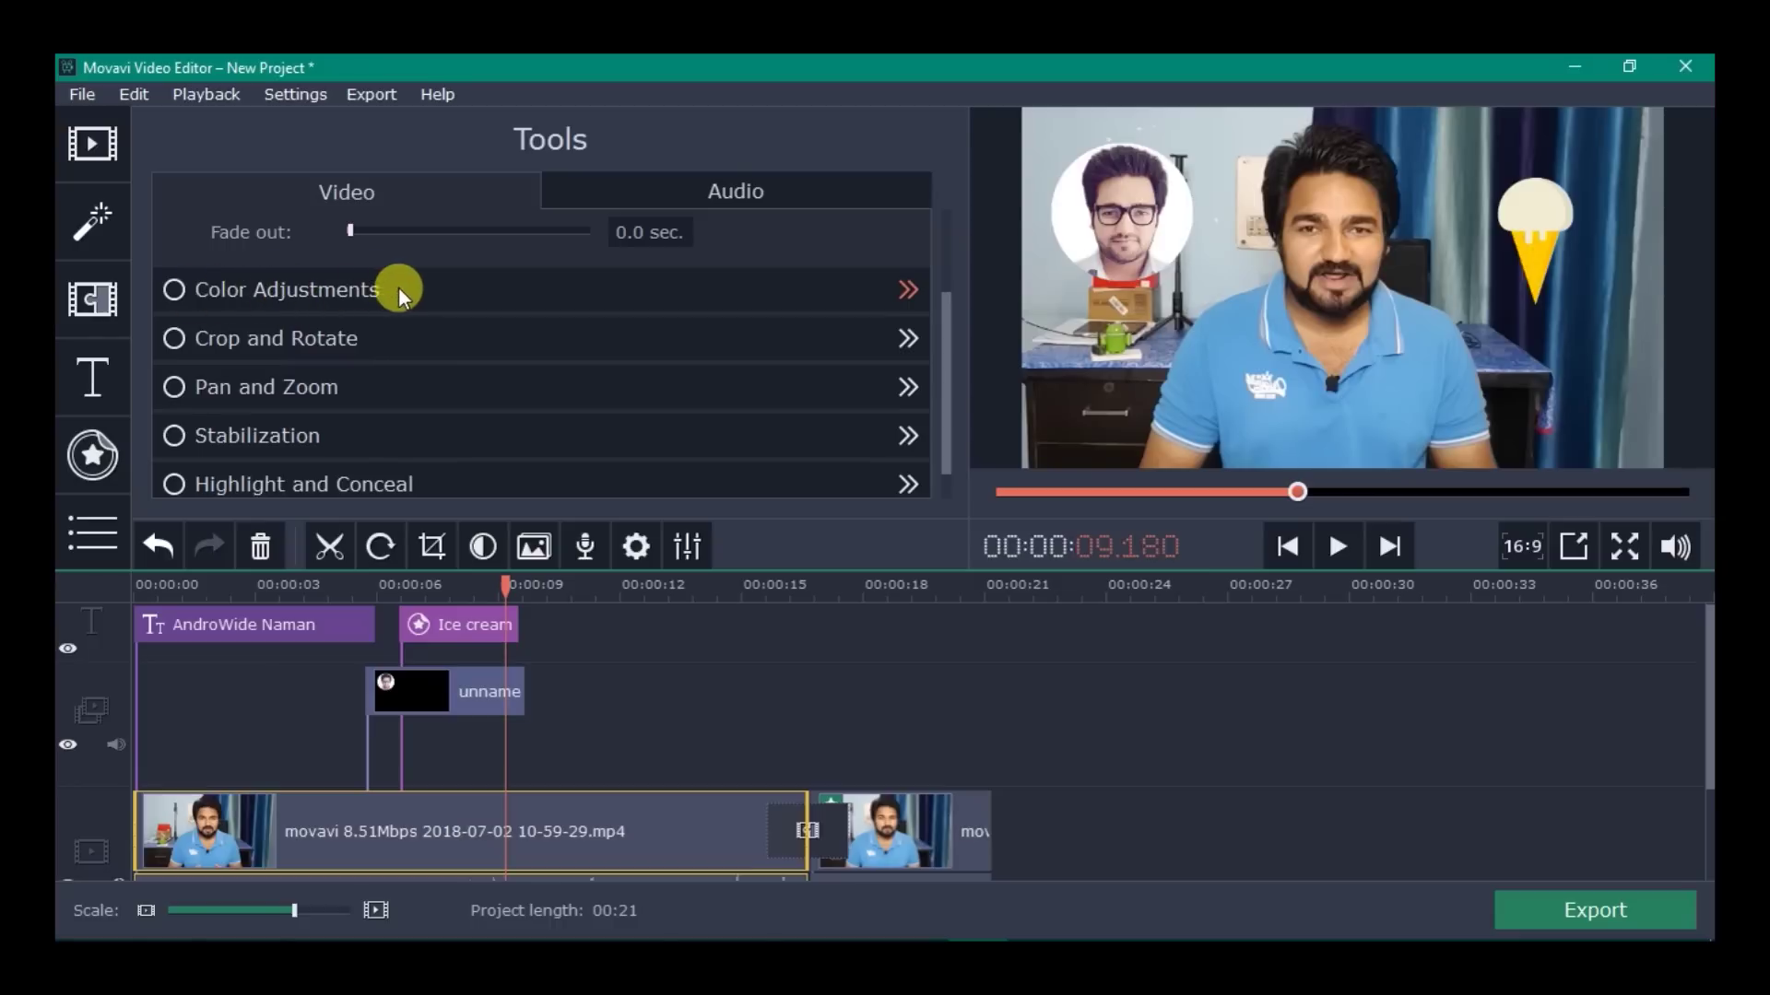
click(399, 291)
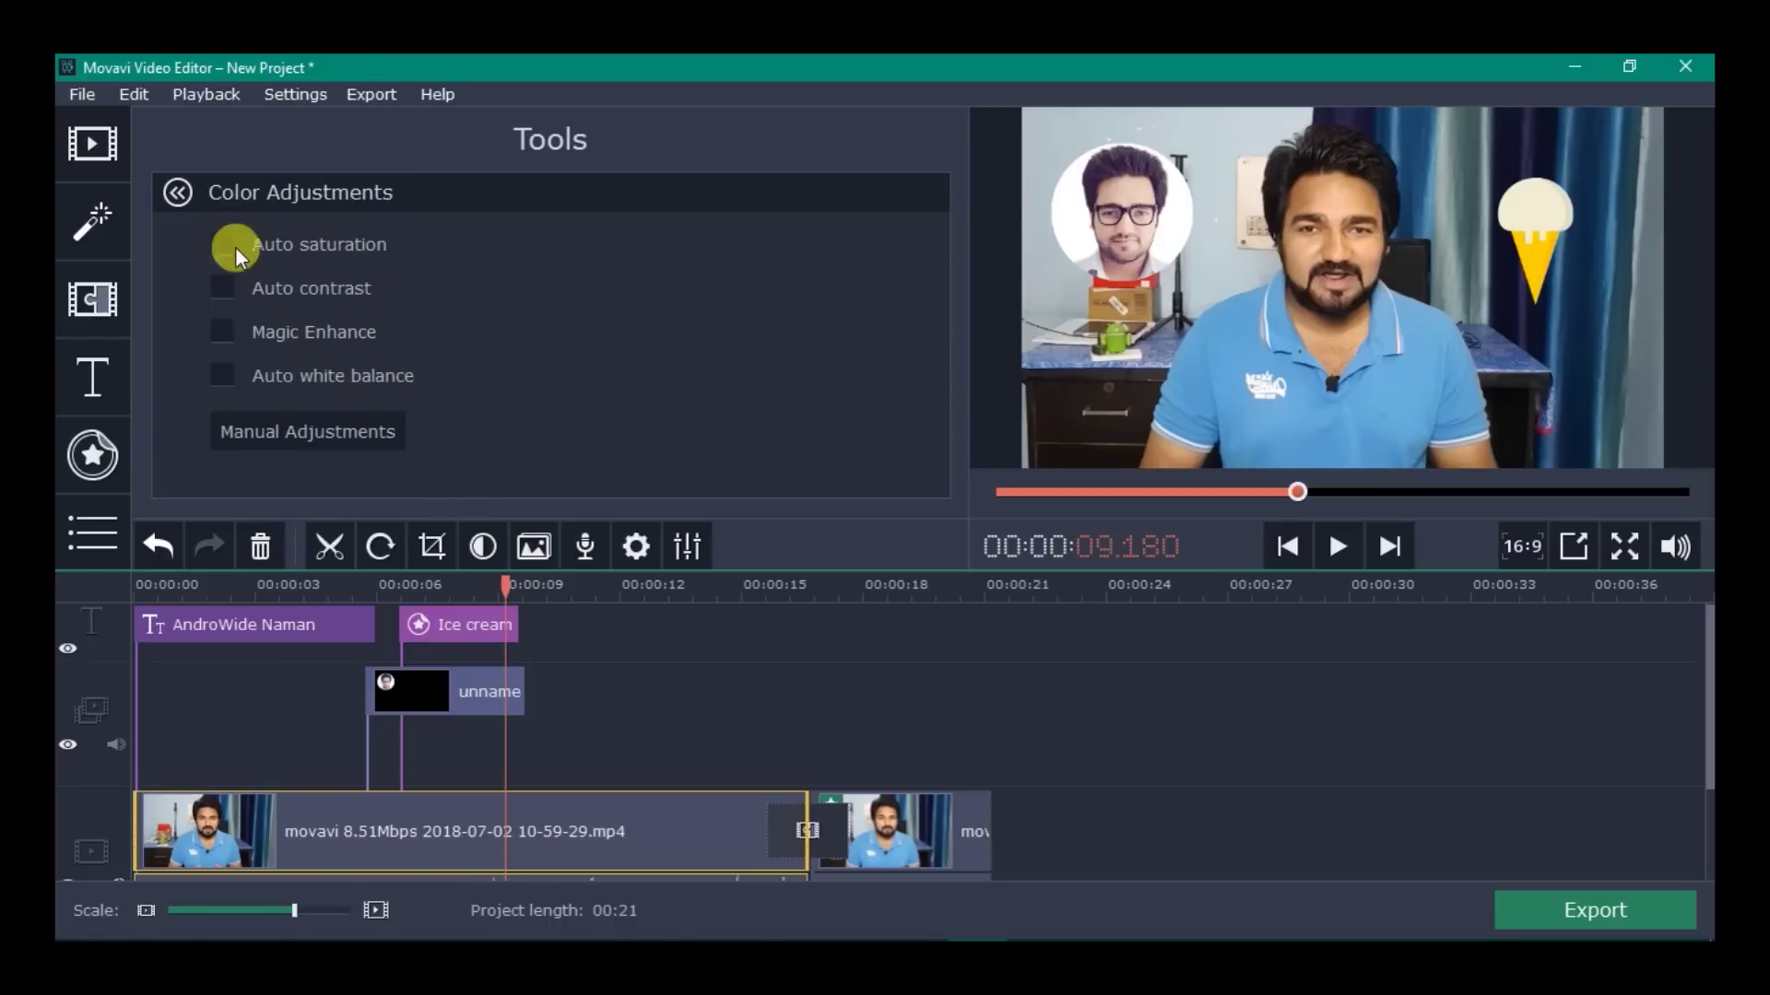
click(179, 194)
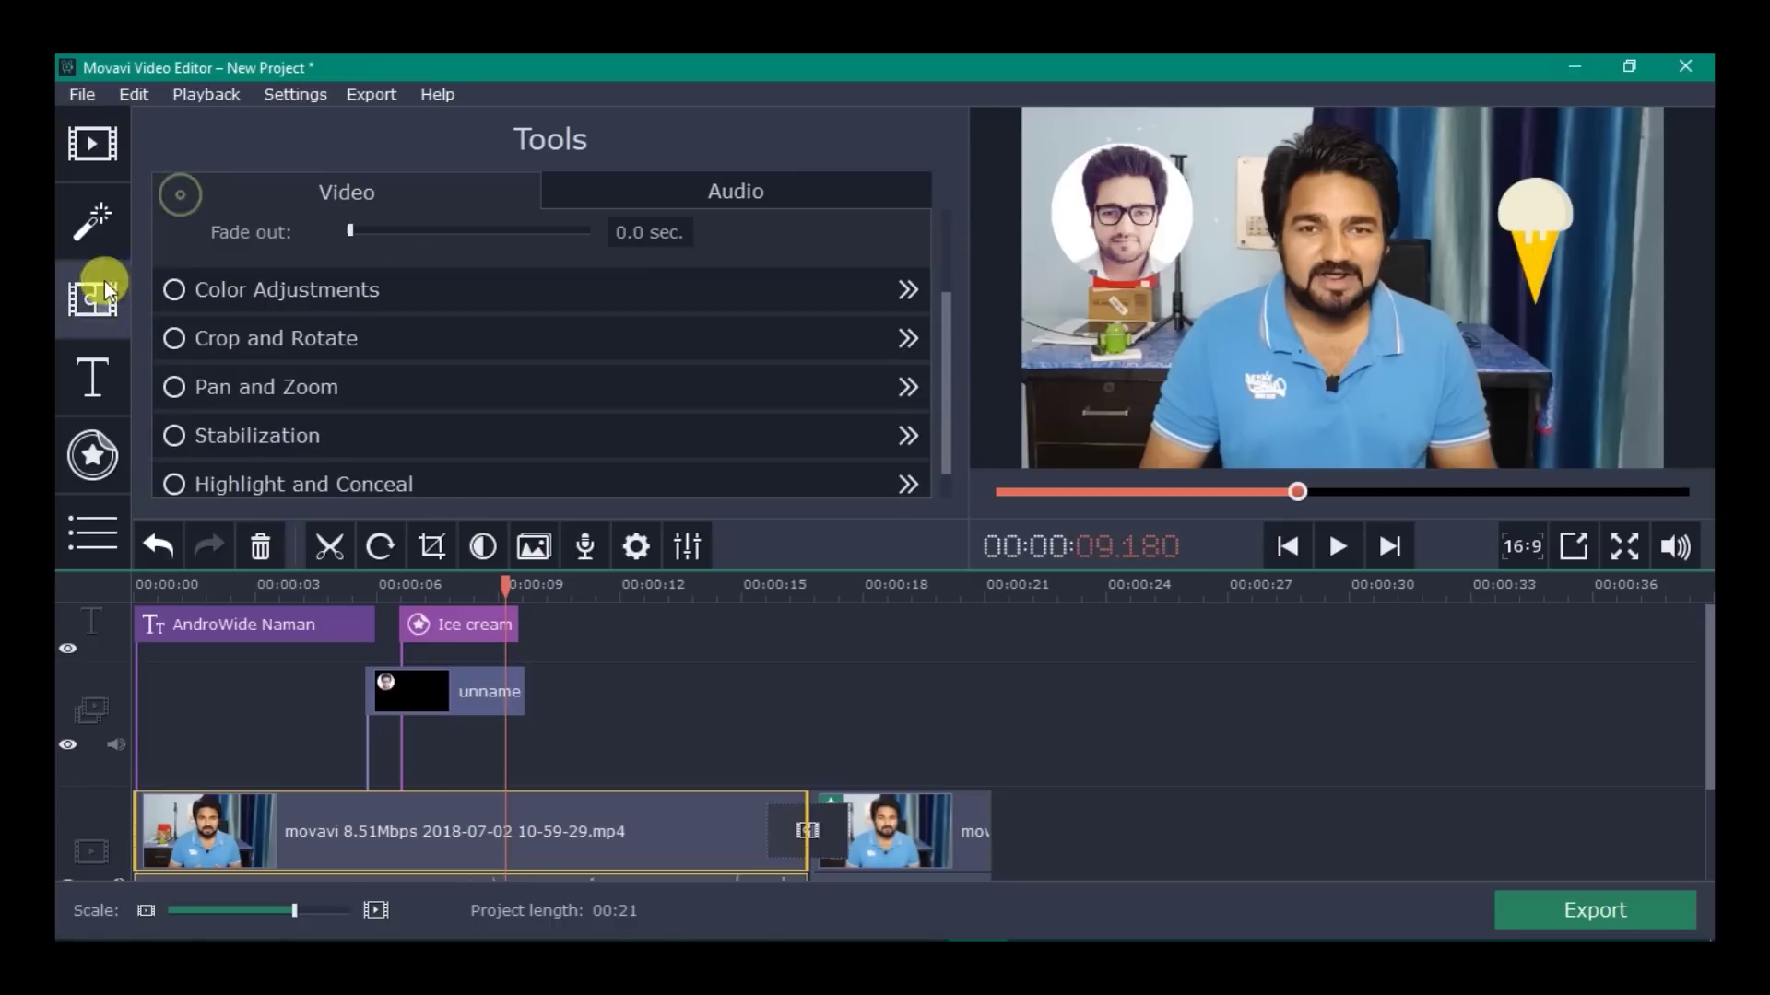
click(284, 343)
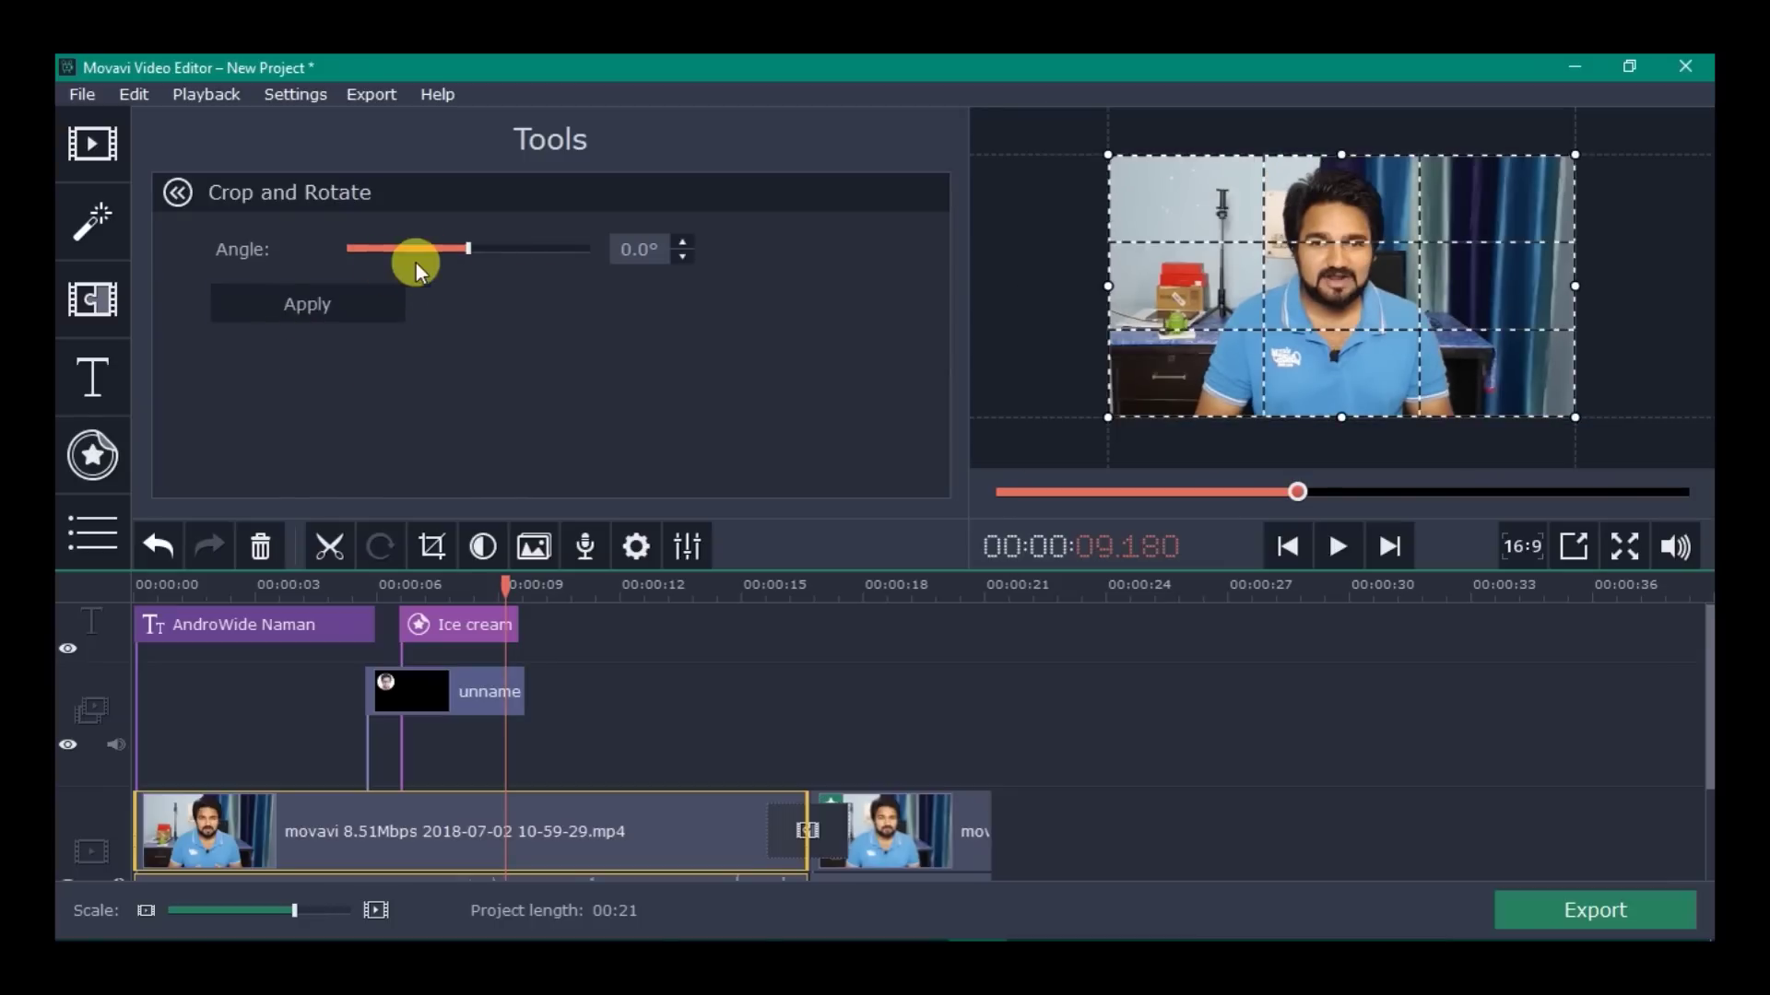
click(175, 193)
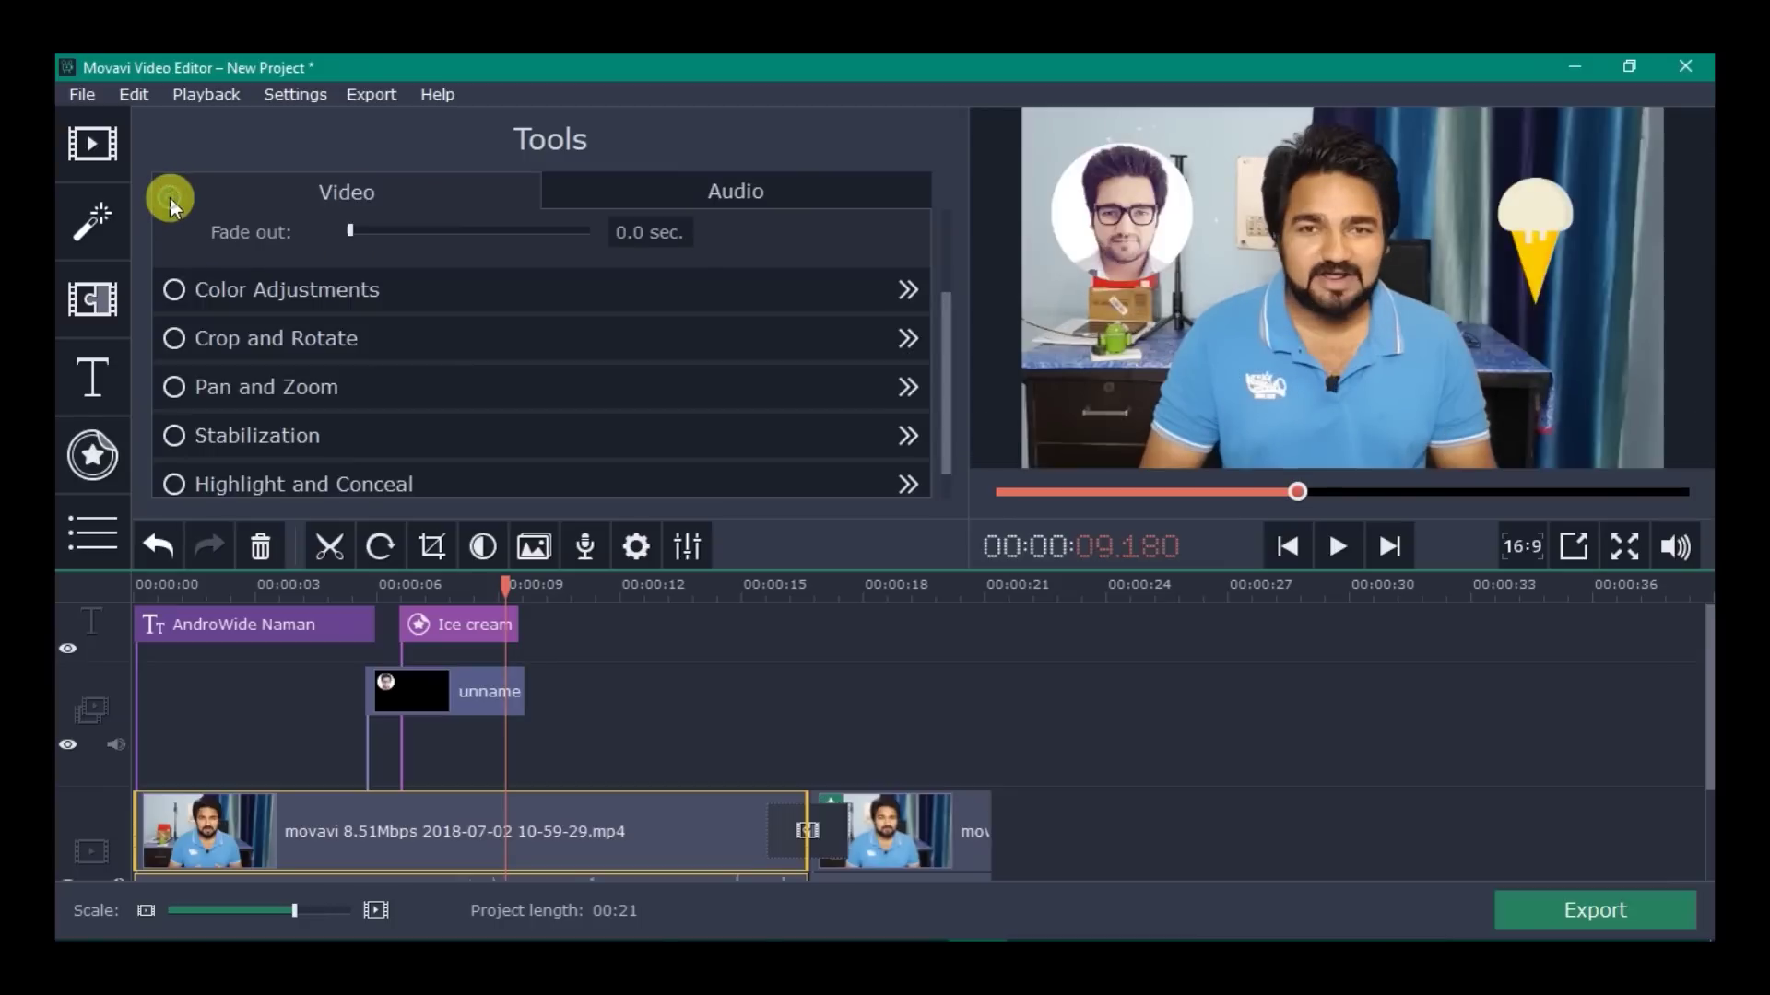
Examine the Pan and Zoom, Stabilization, Chroma Key and Slow Motion tools for the first video clip.
click(274, 393)
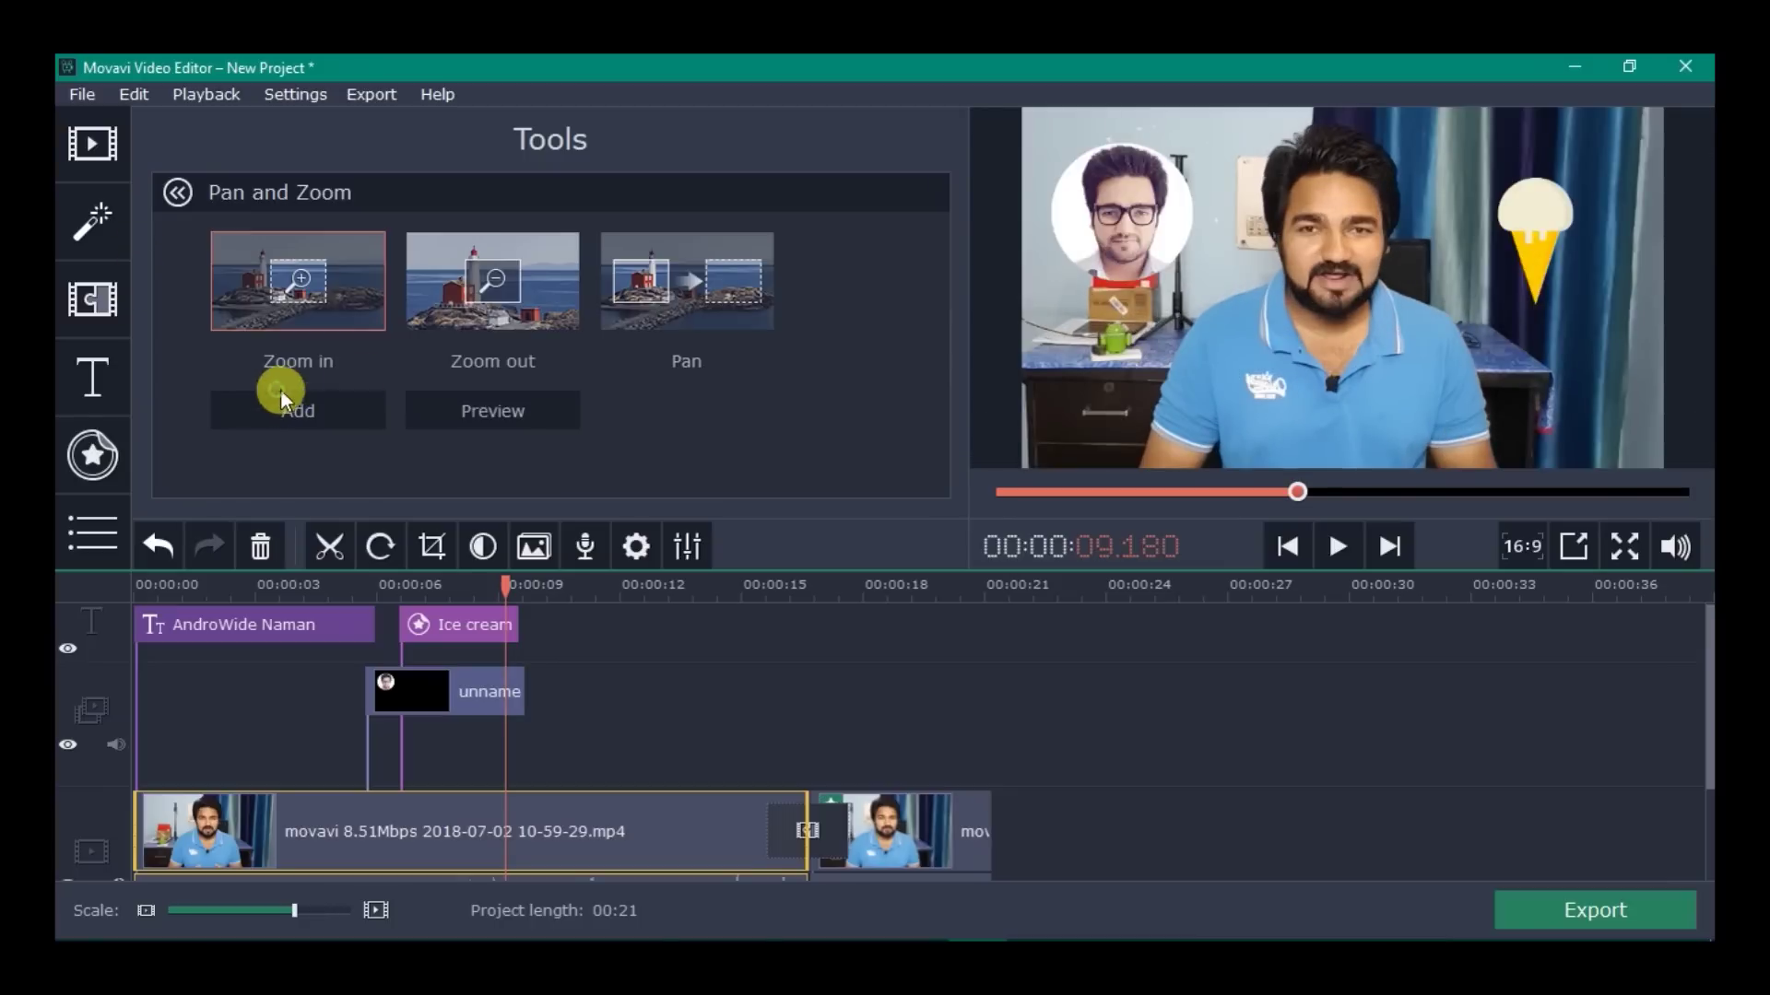
click(180, 193)
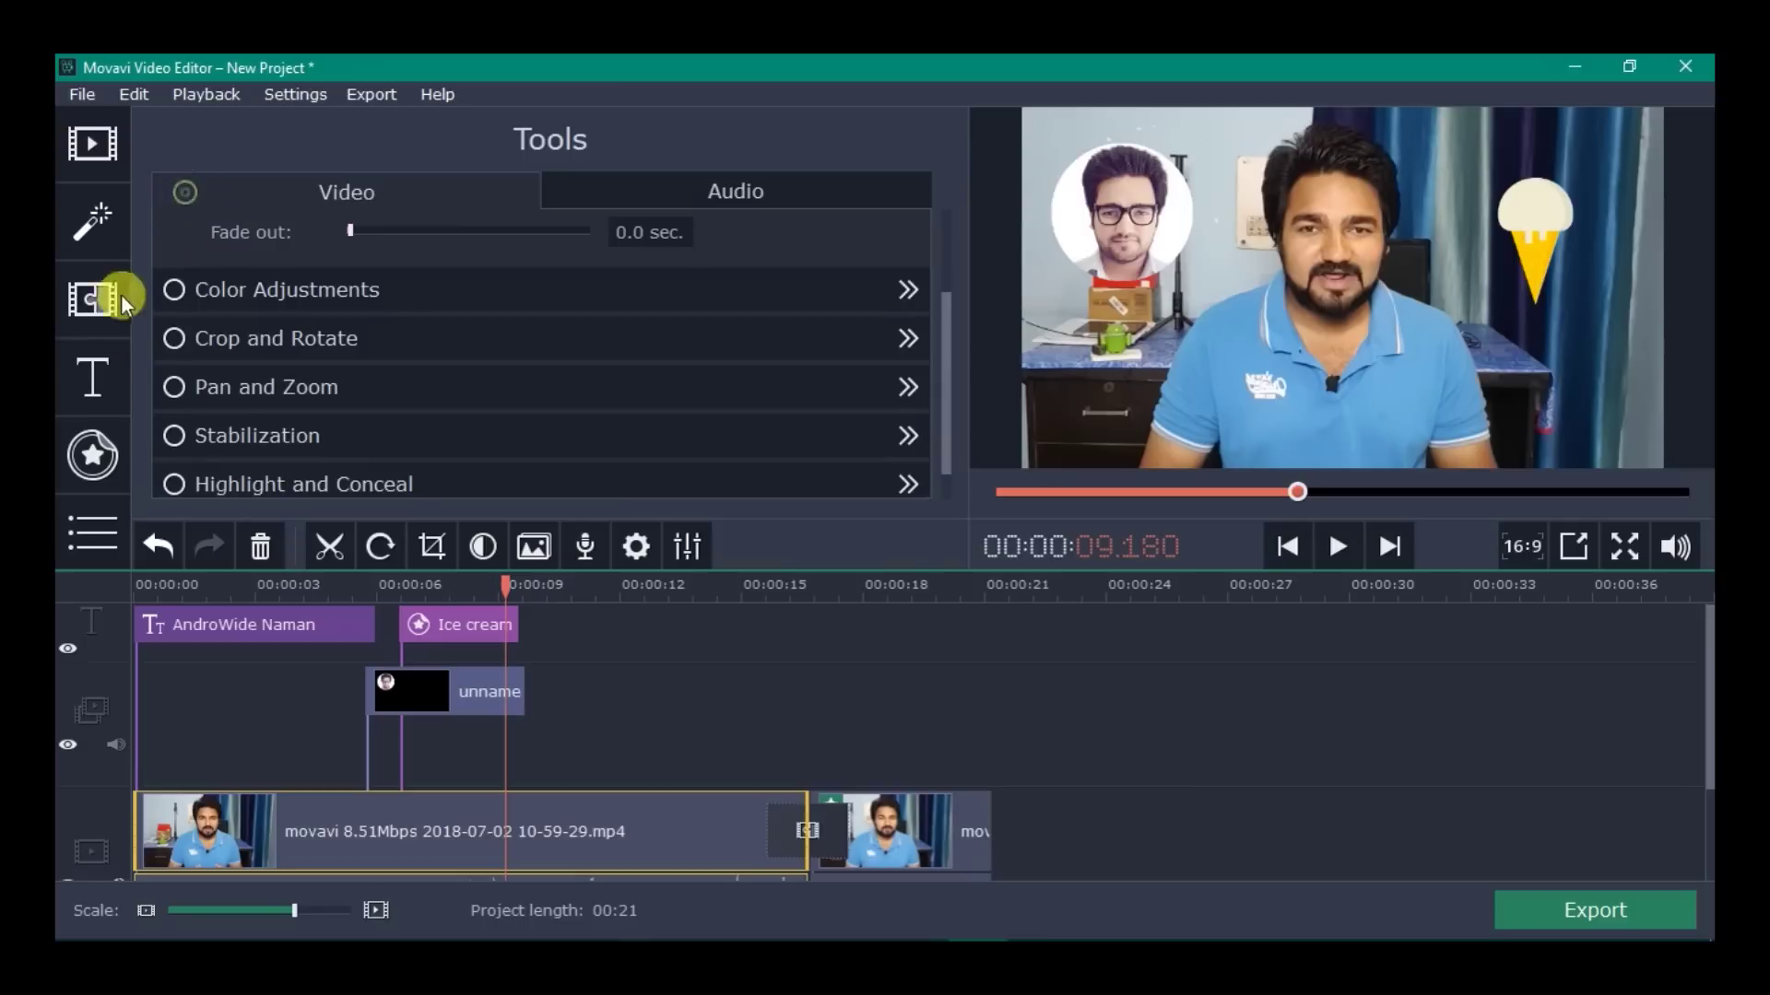
click(246, 429)
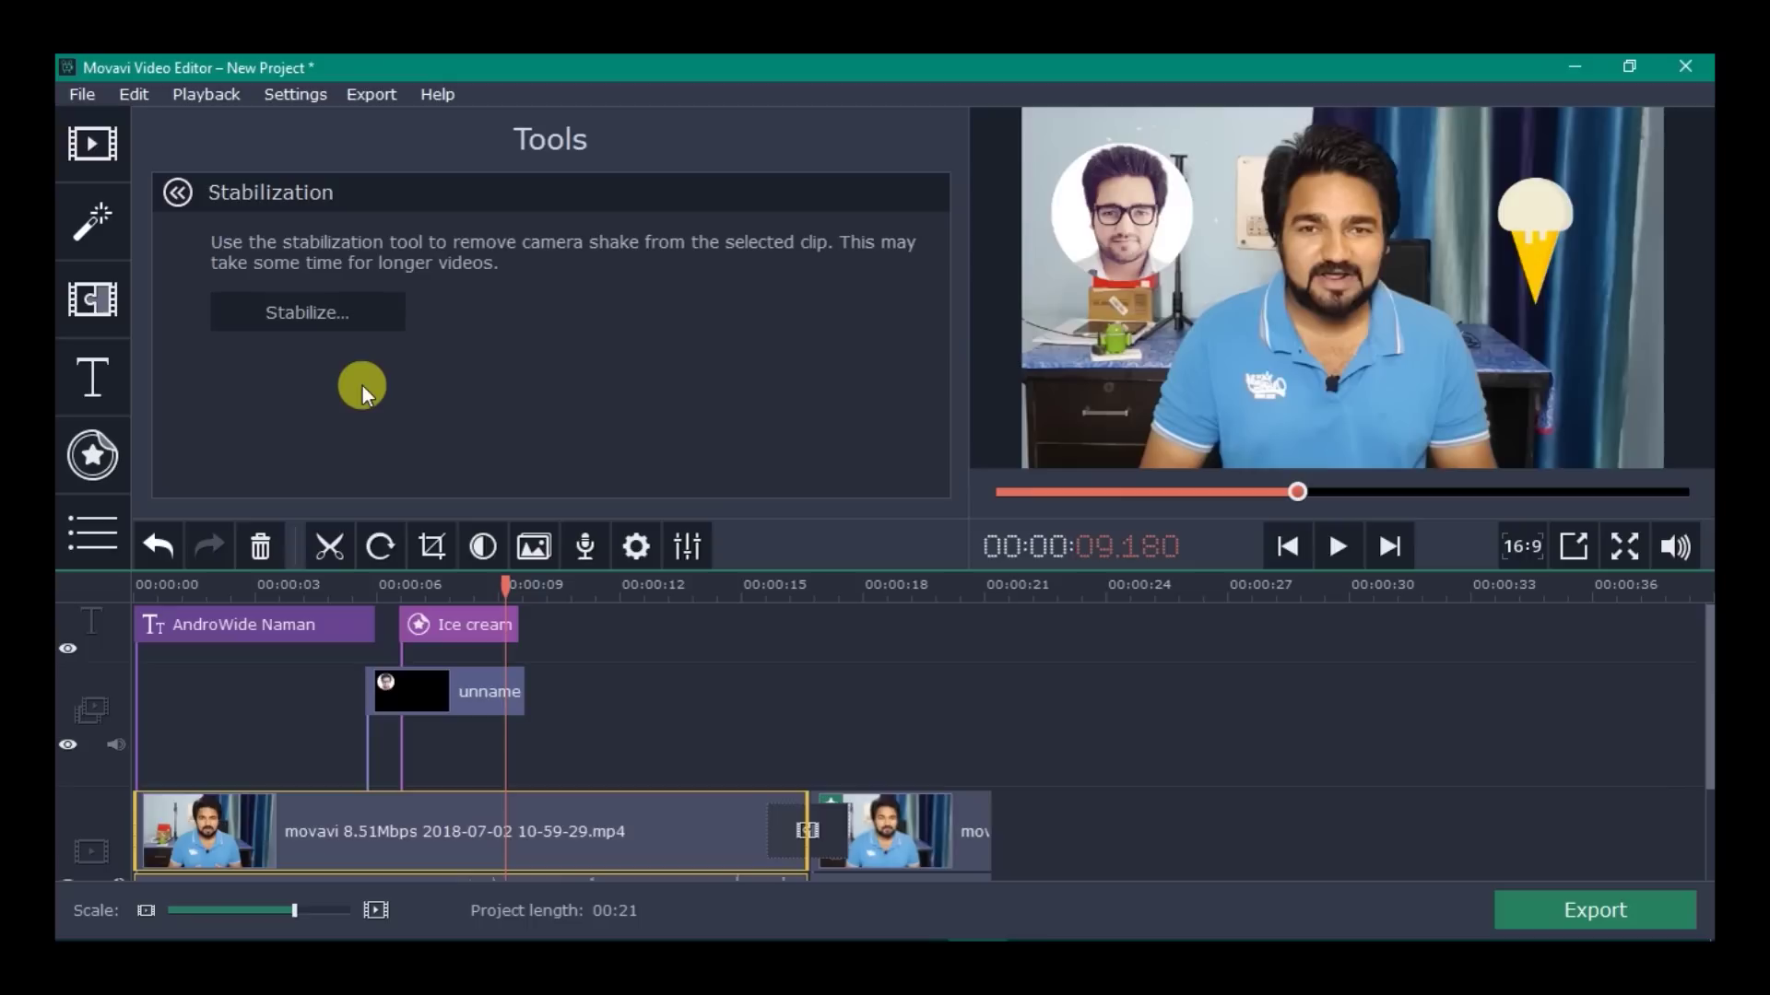
click(180, 193)
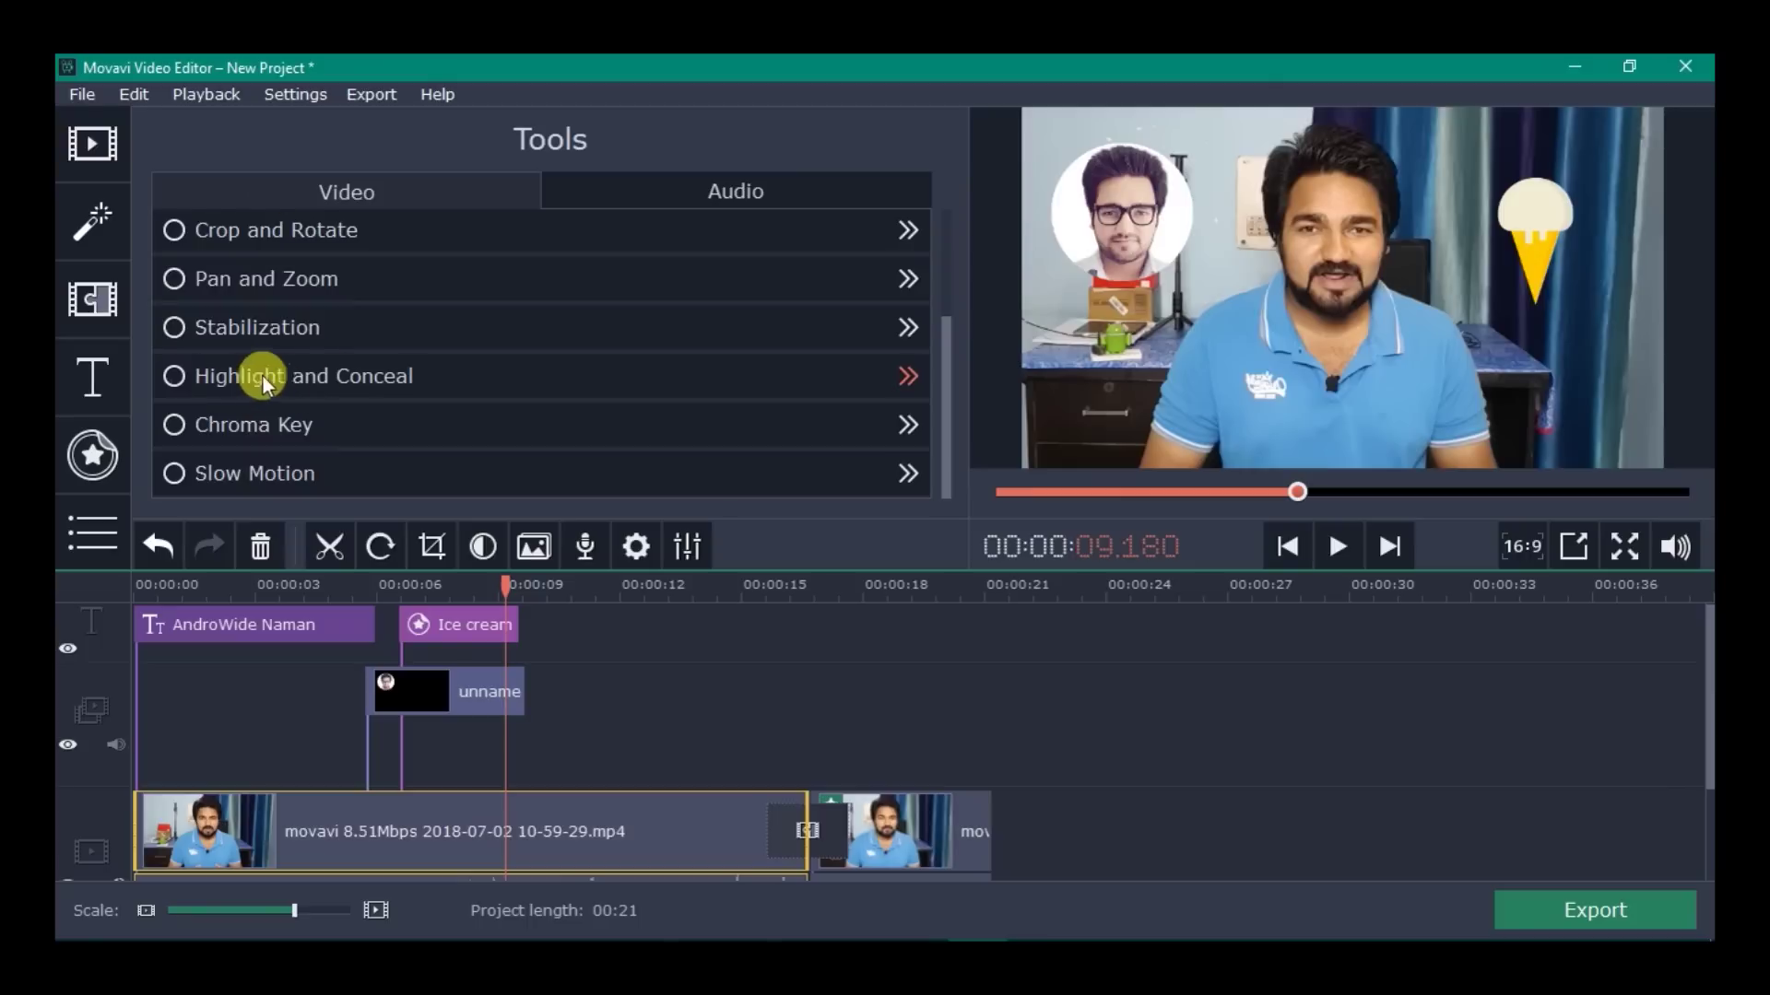
click(239, 428)
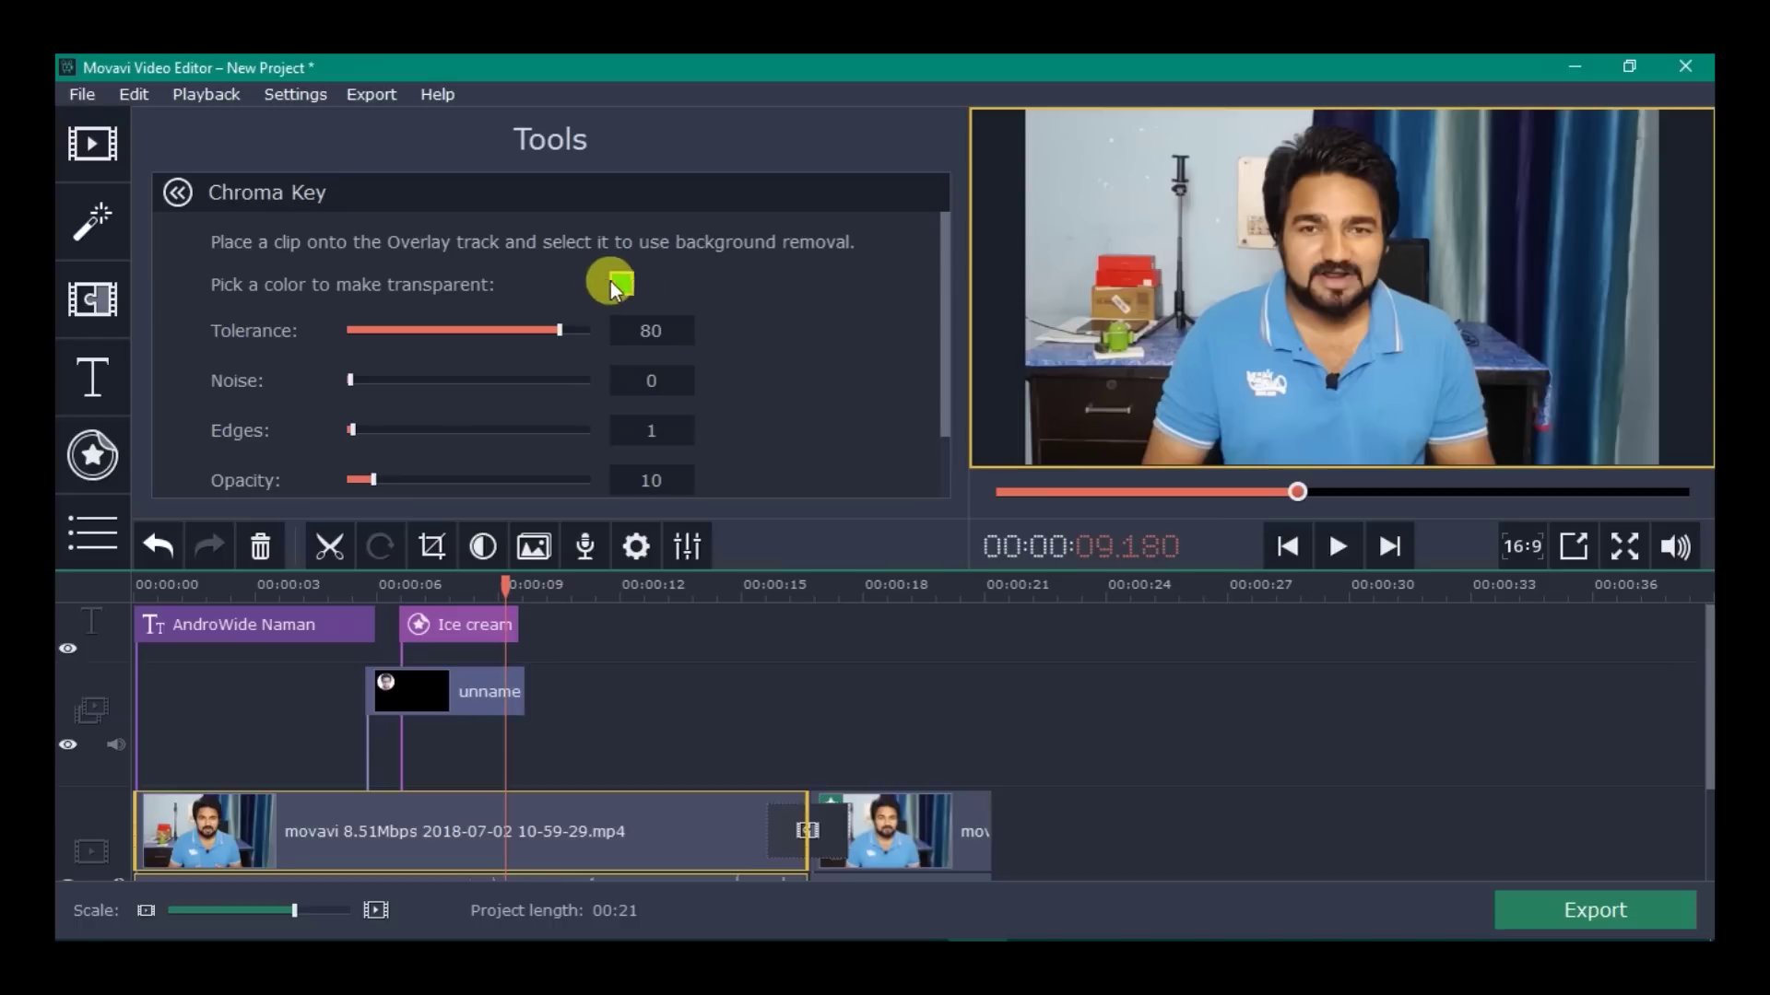
scroll(714, 286, down, 2)
scroll(713, 286, up, 2)
click(181, 191)
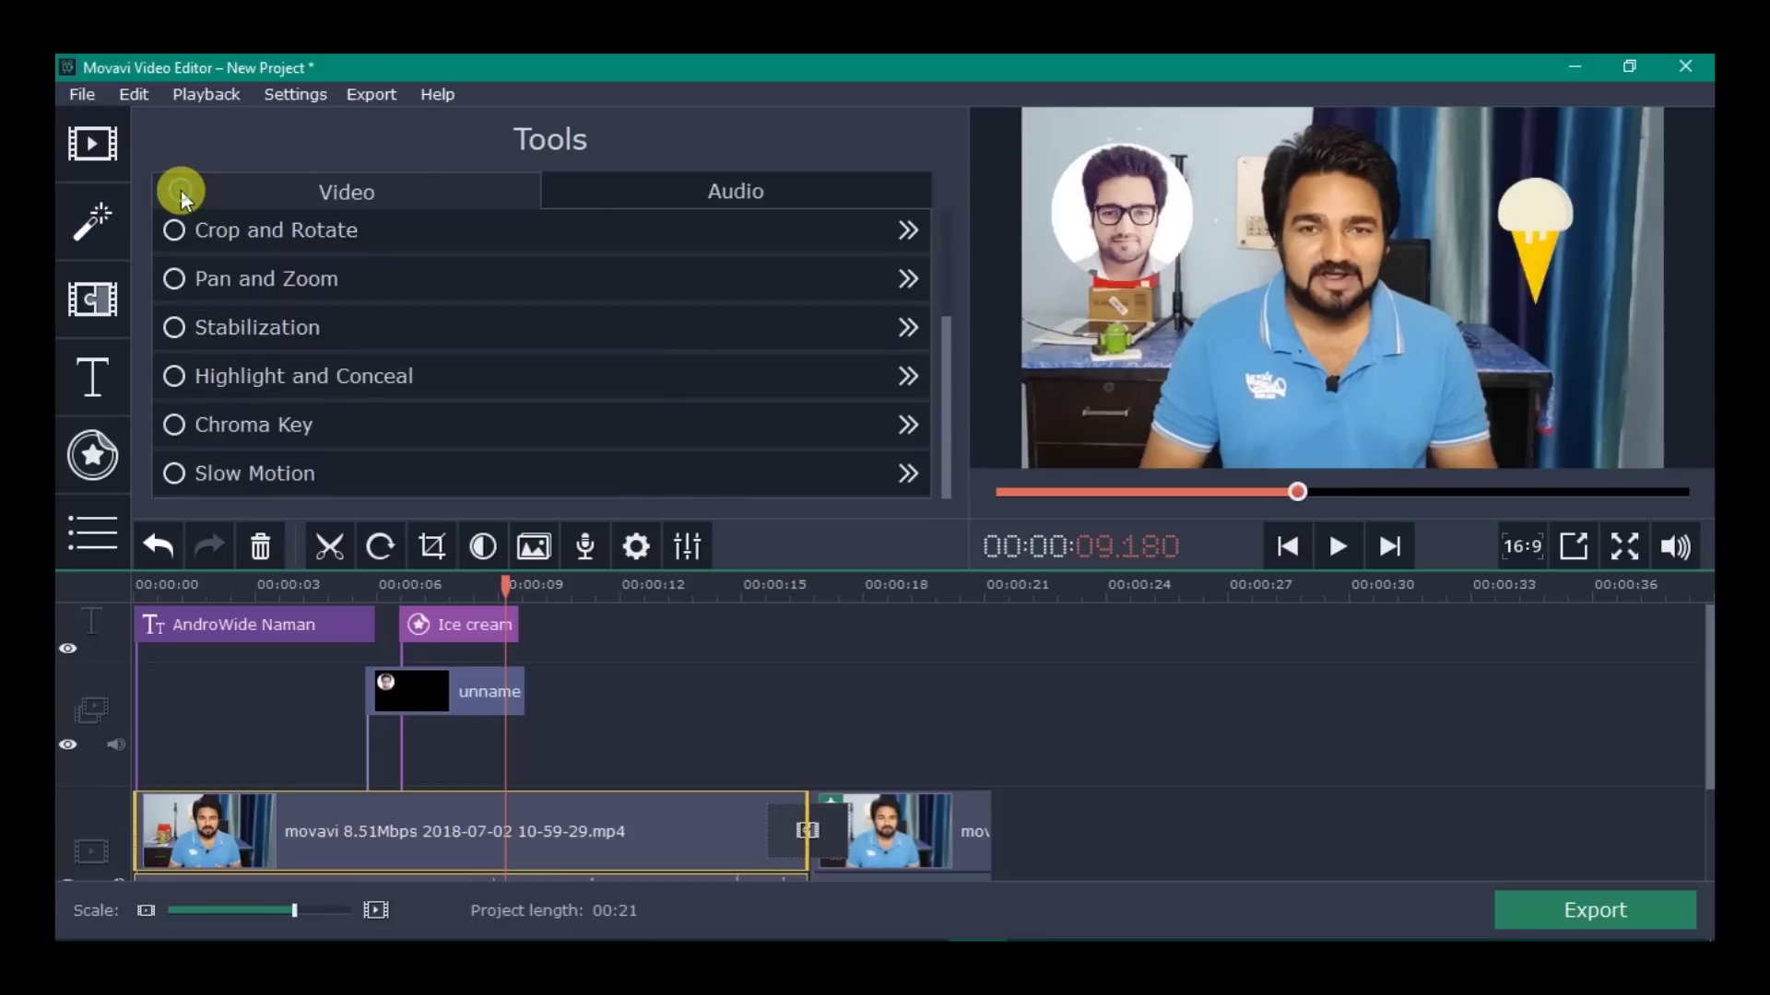
click(363, 465)
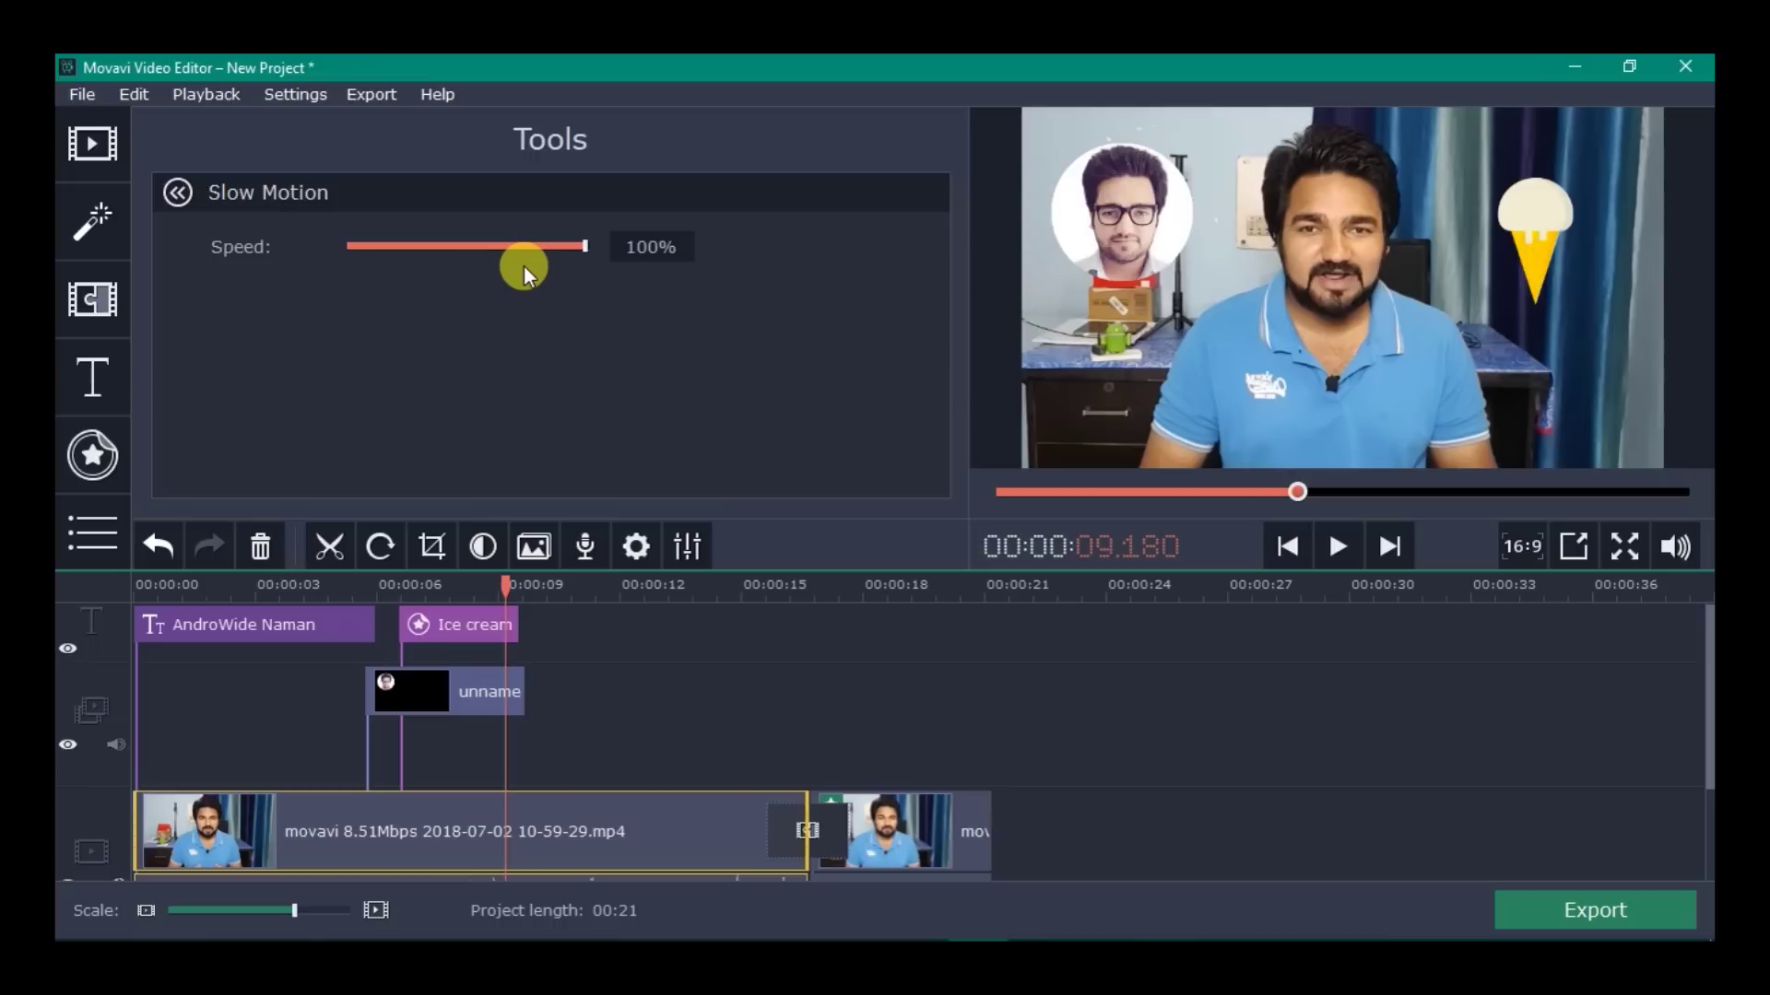
Examine the first video clip's audio properties and its Equalizer tool.
click(183, 192)
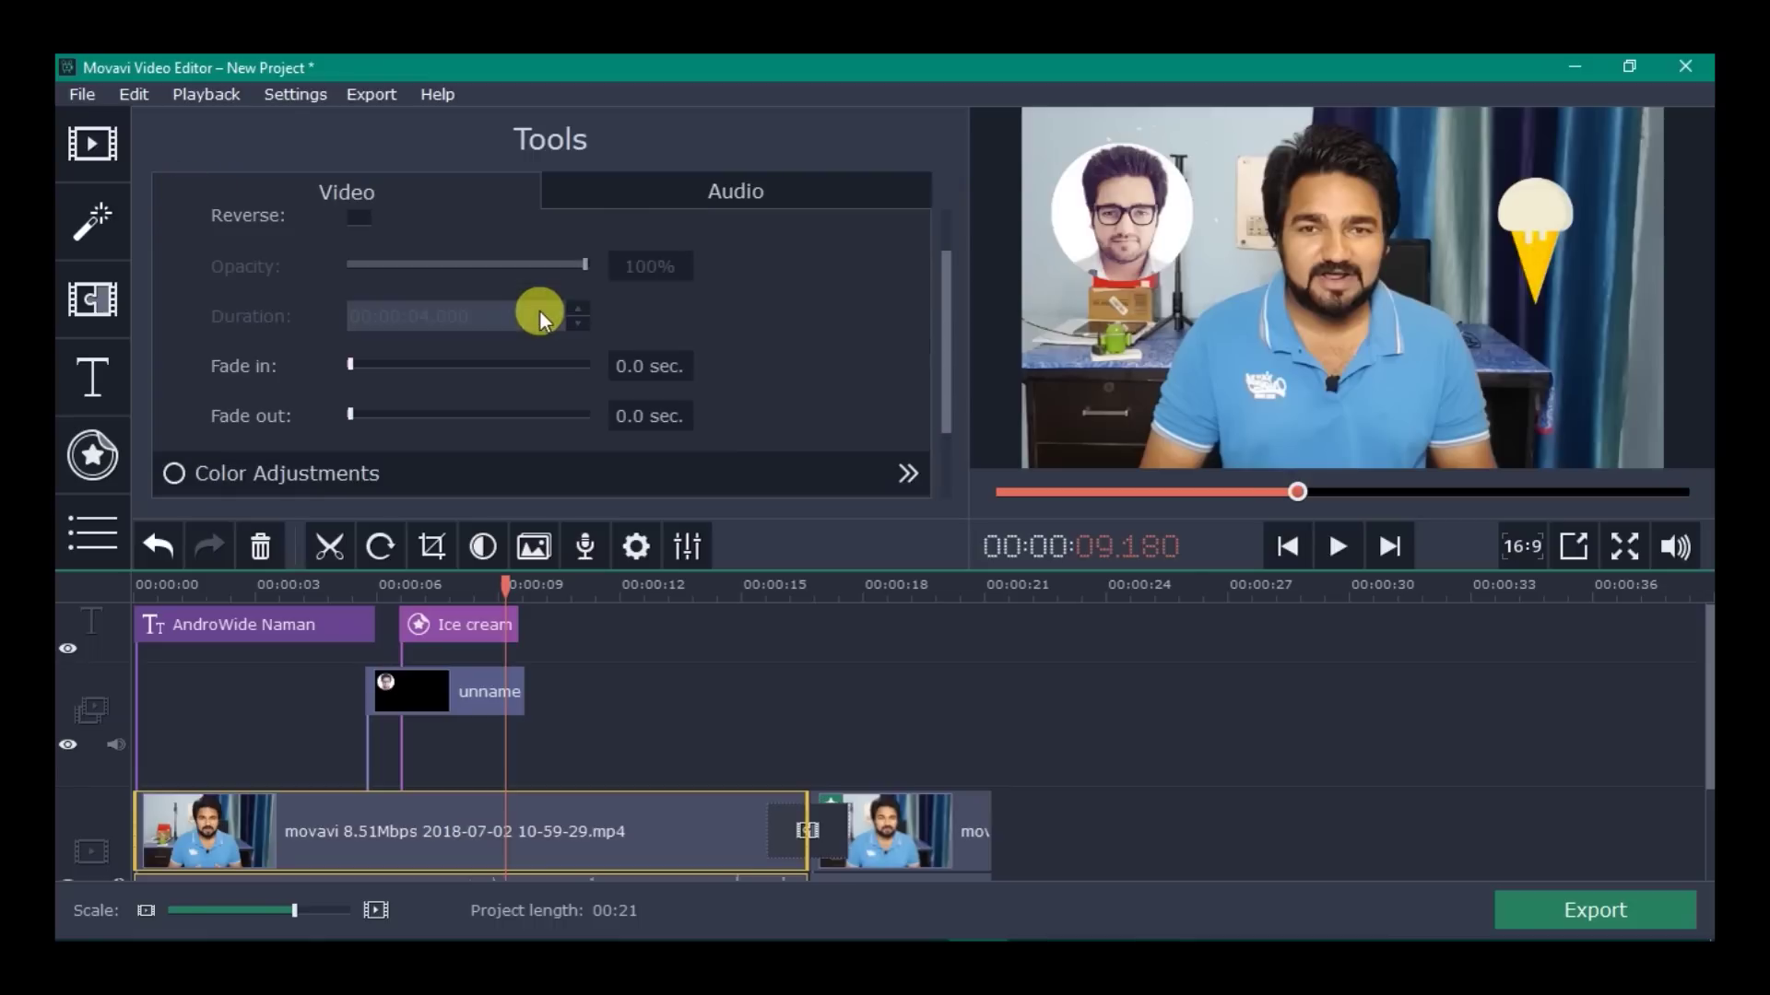
click(761, 197)
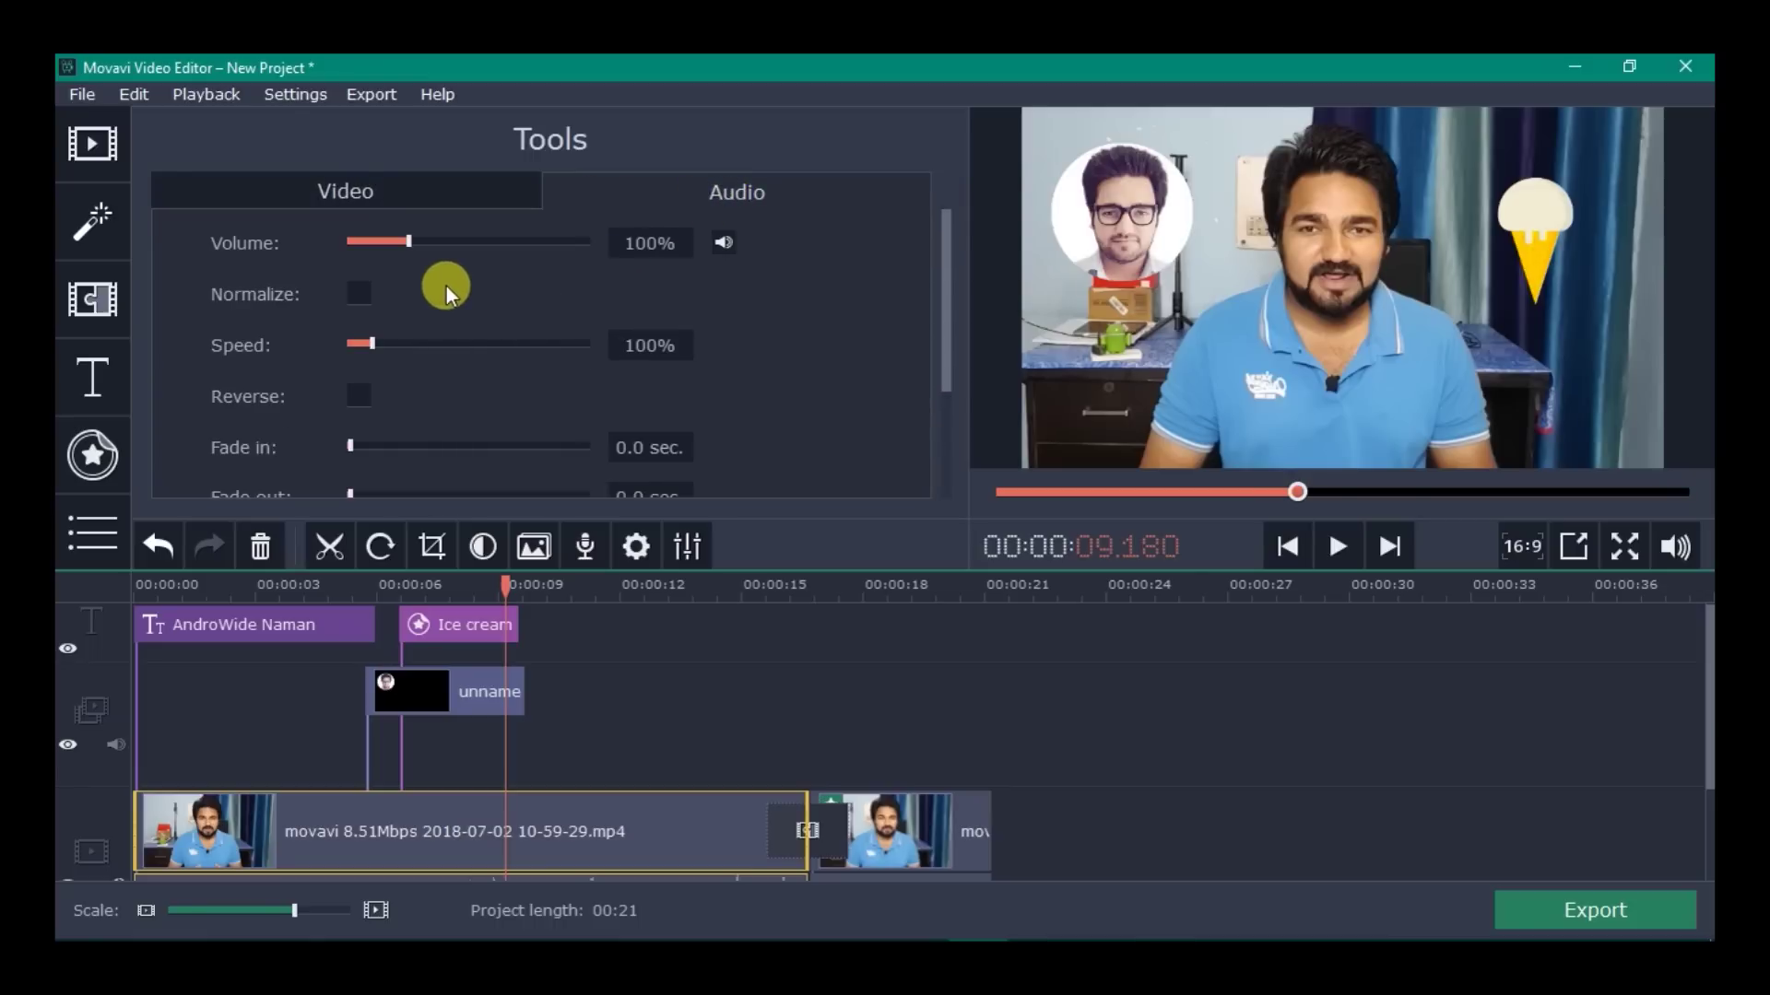
scroll(462, 387, down, 2)
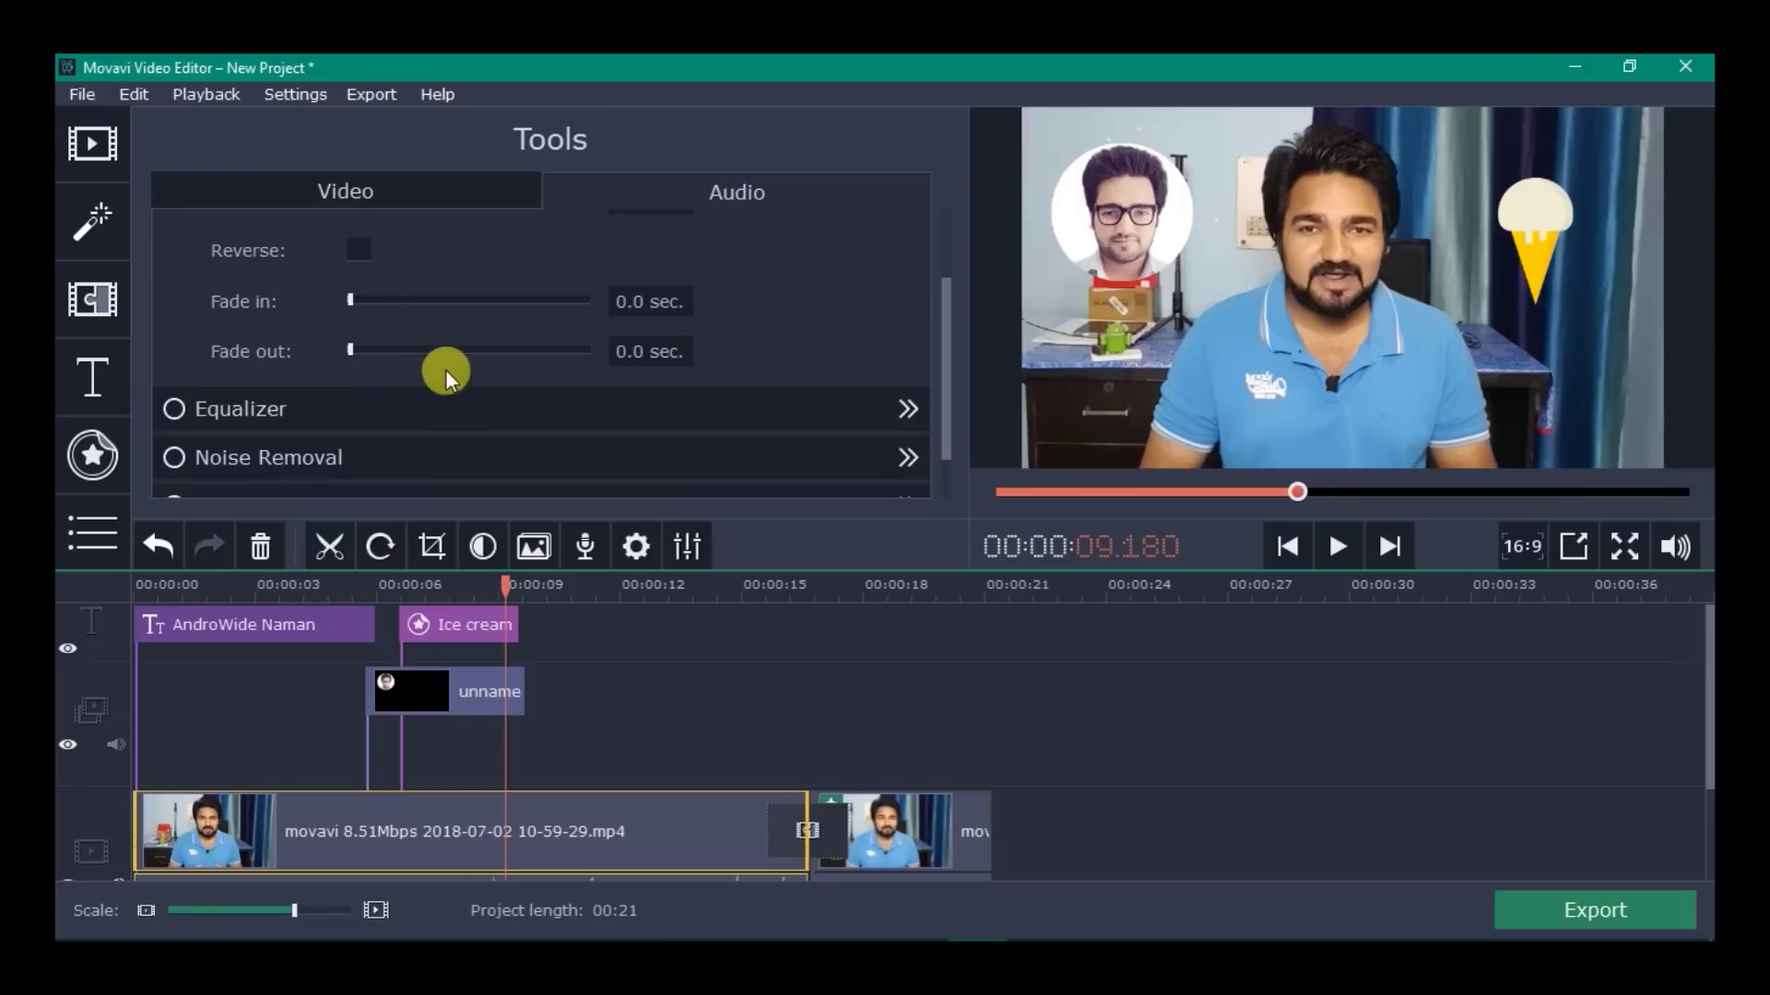
scroll(308, 350, down, 1)
click(295, 340)
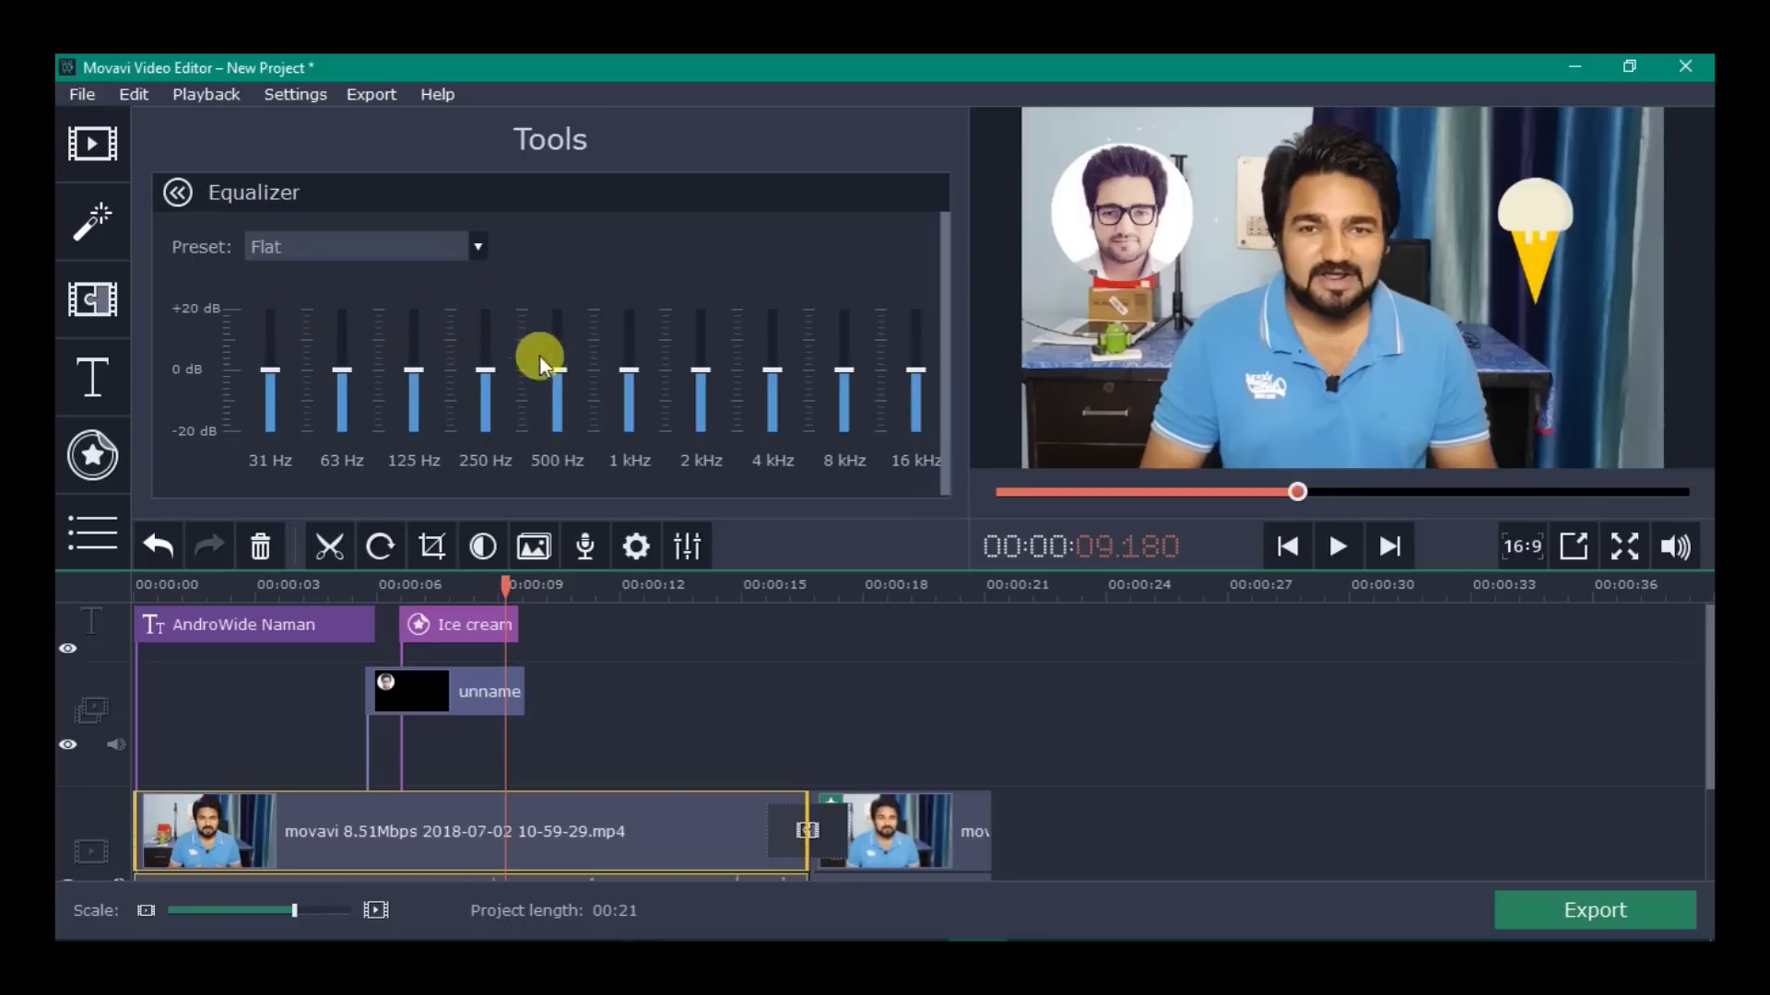
click(186, 195)
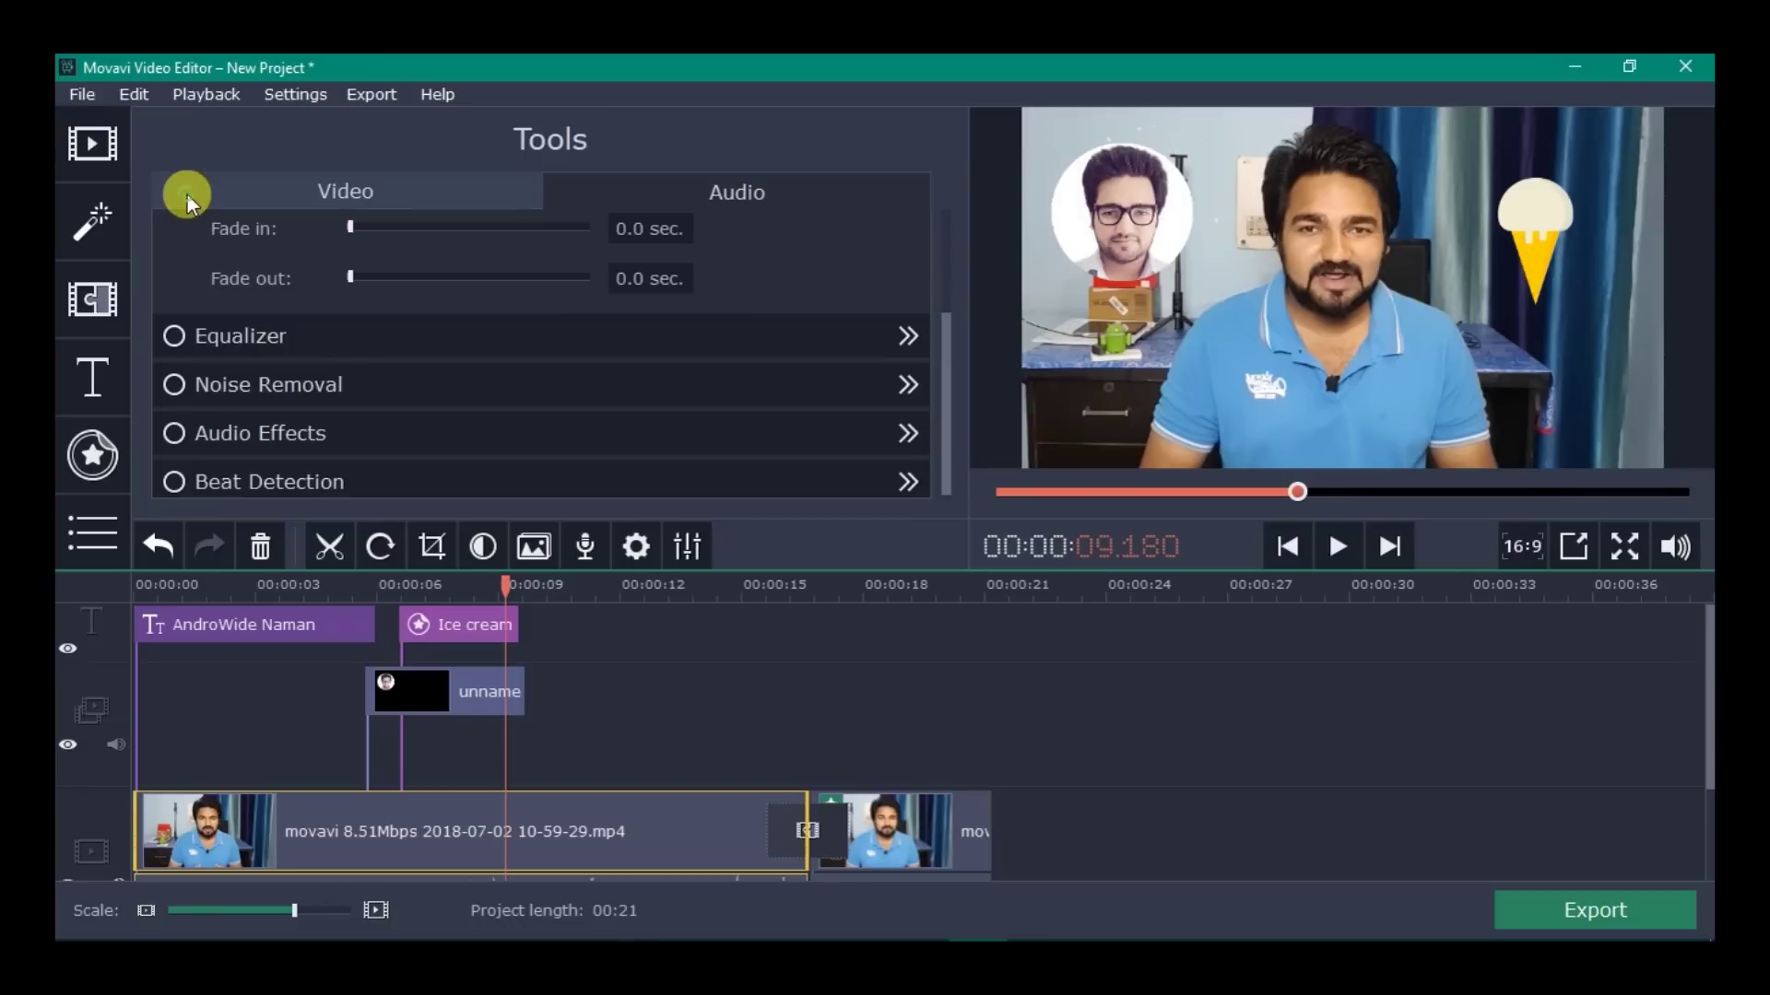
Examine the Noise Removal, Audio Effects and Beat Detection tools for the first video clip.
click(326, 375)
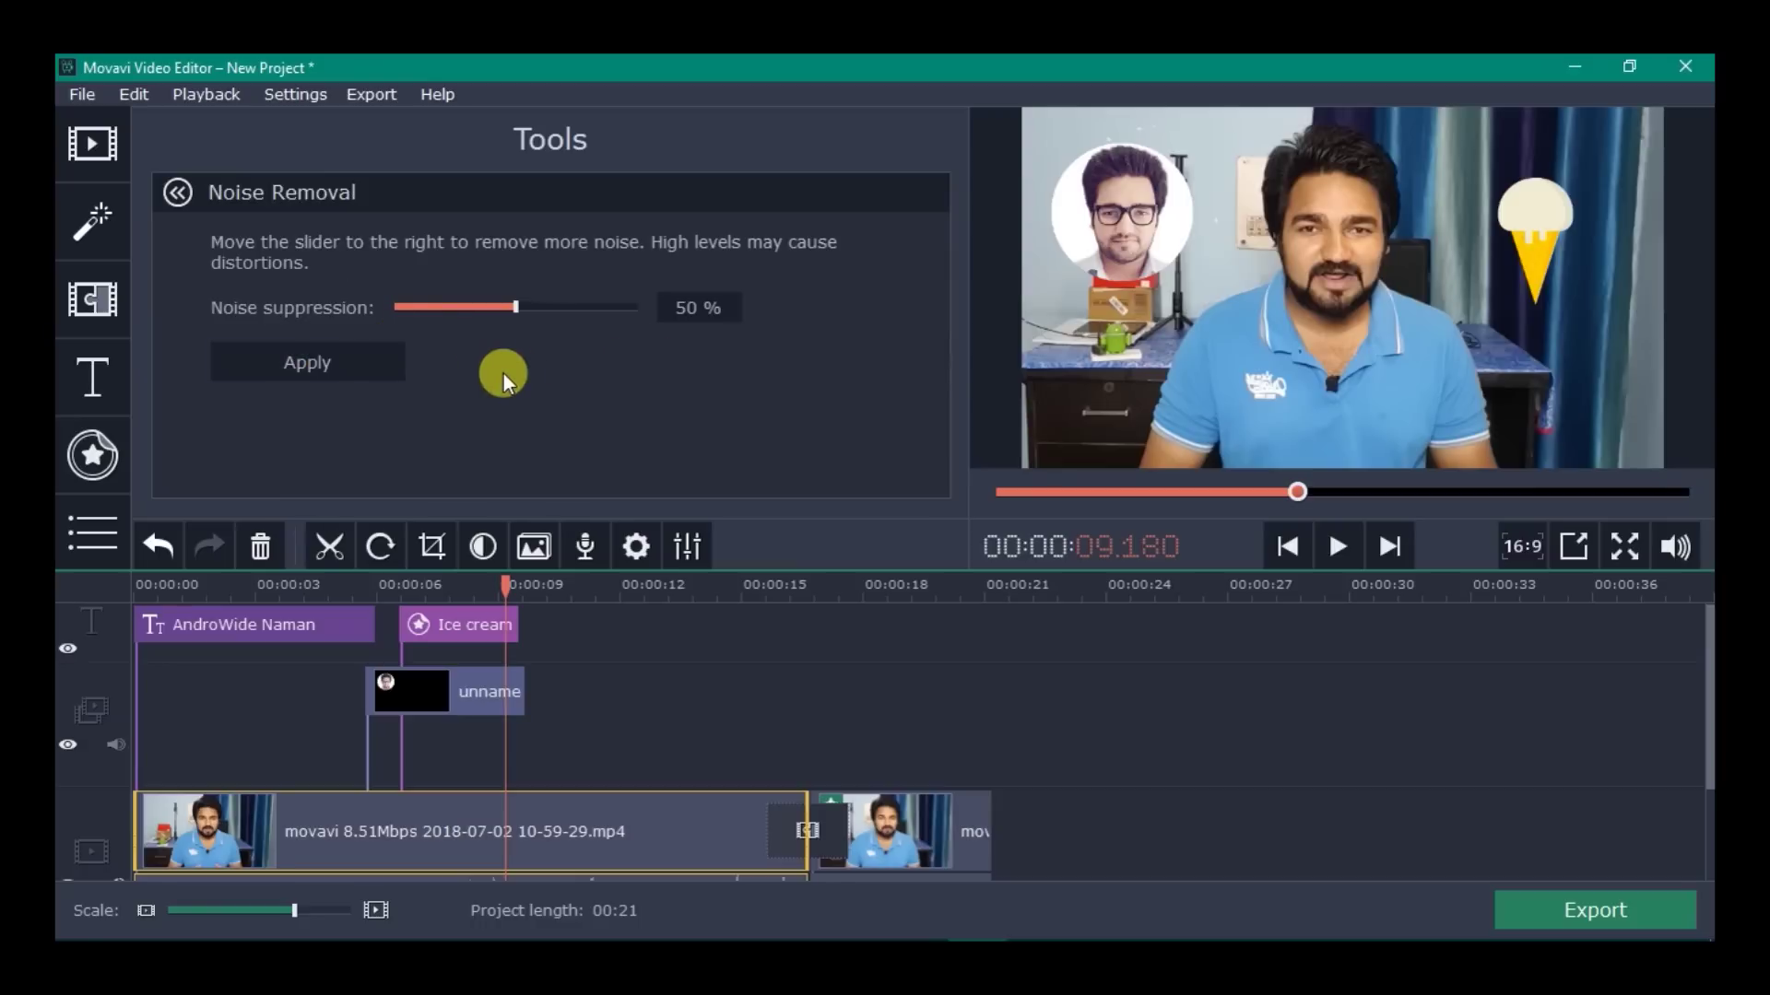
click(183, 203)
click(274, 419)
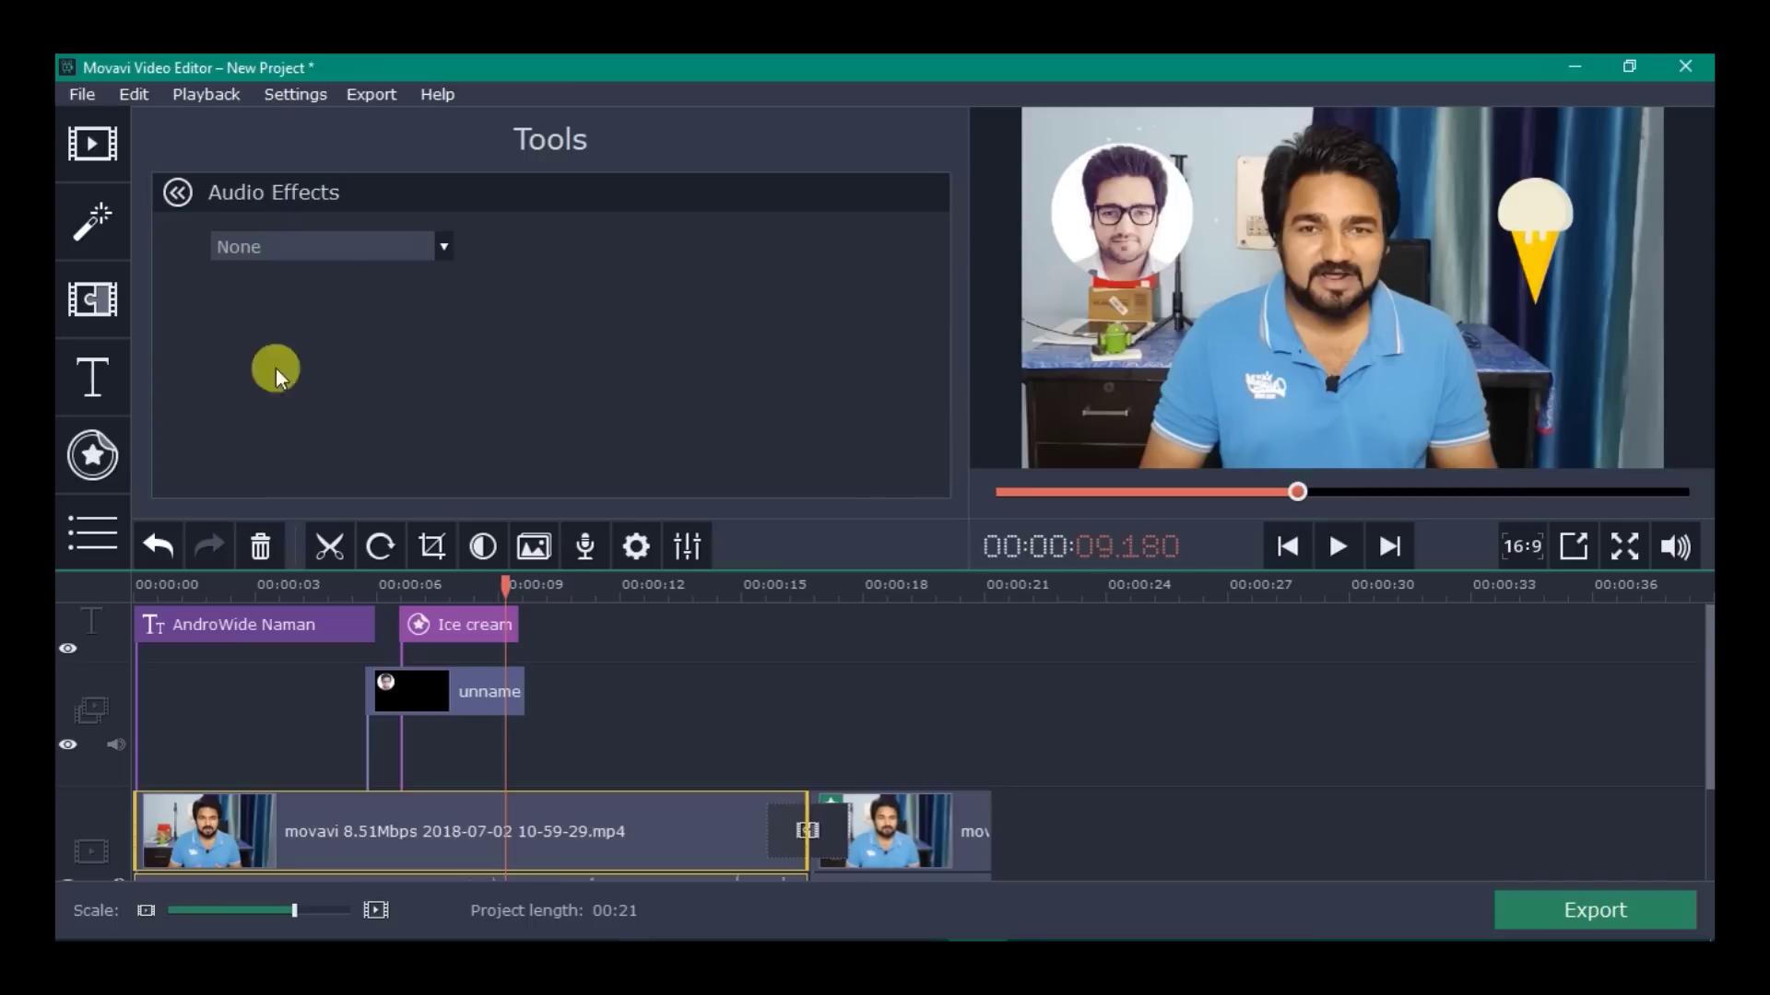
click(368, 248)
key(Escape)
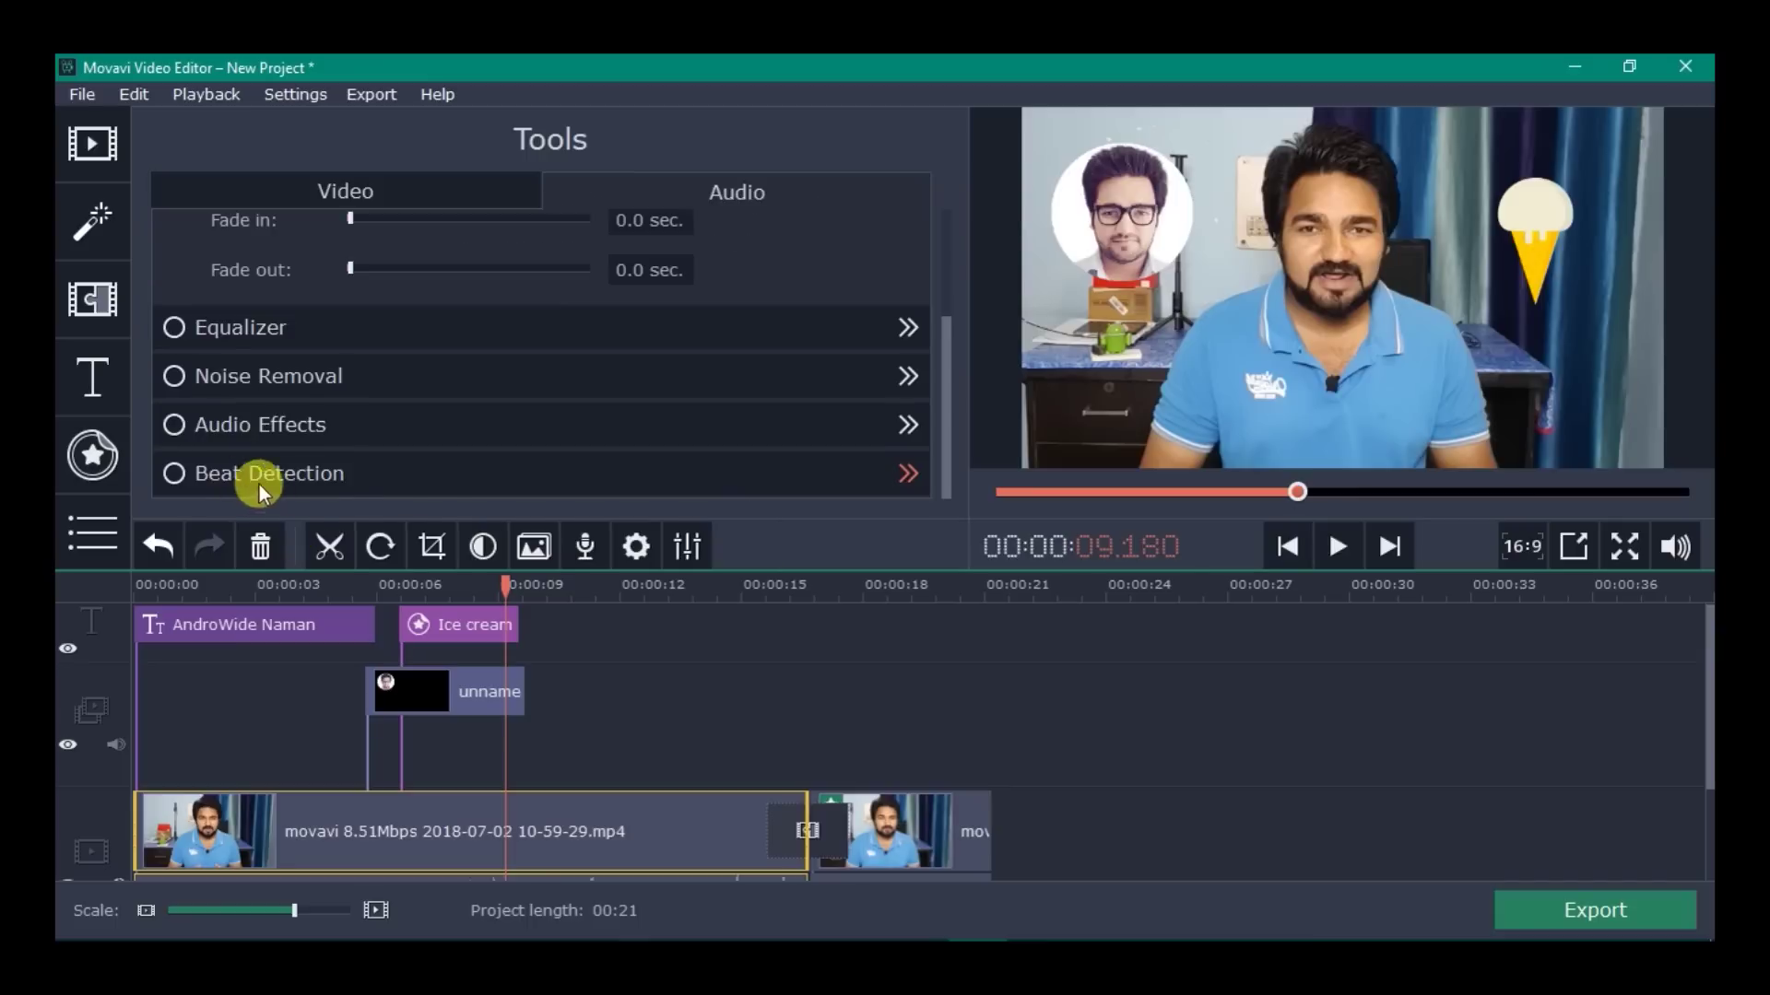
click(306, 476)
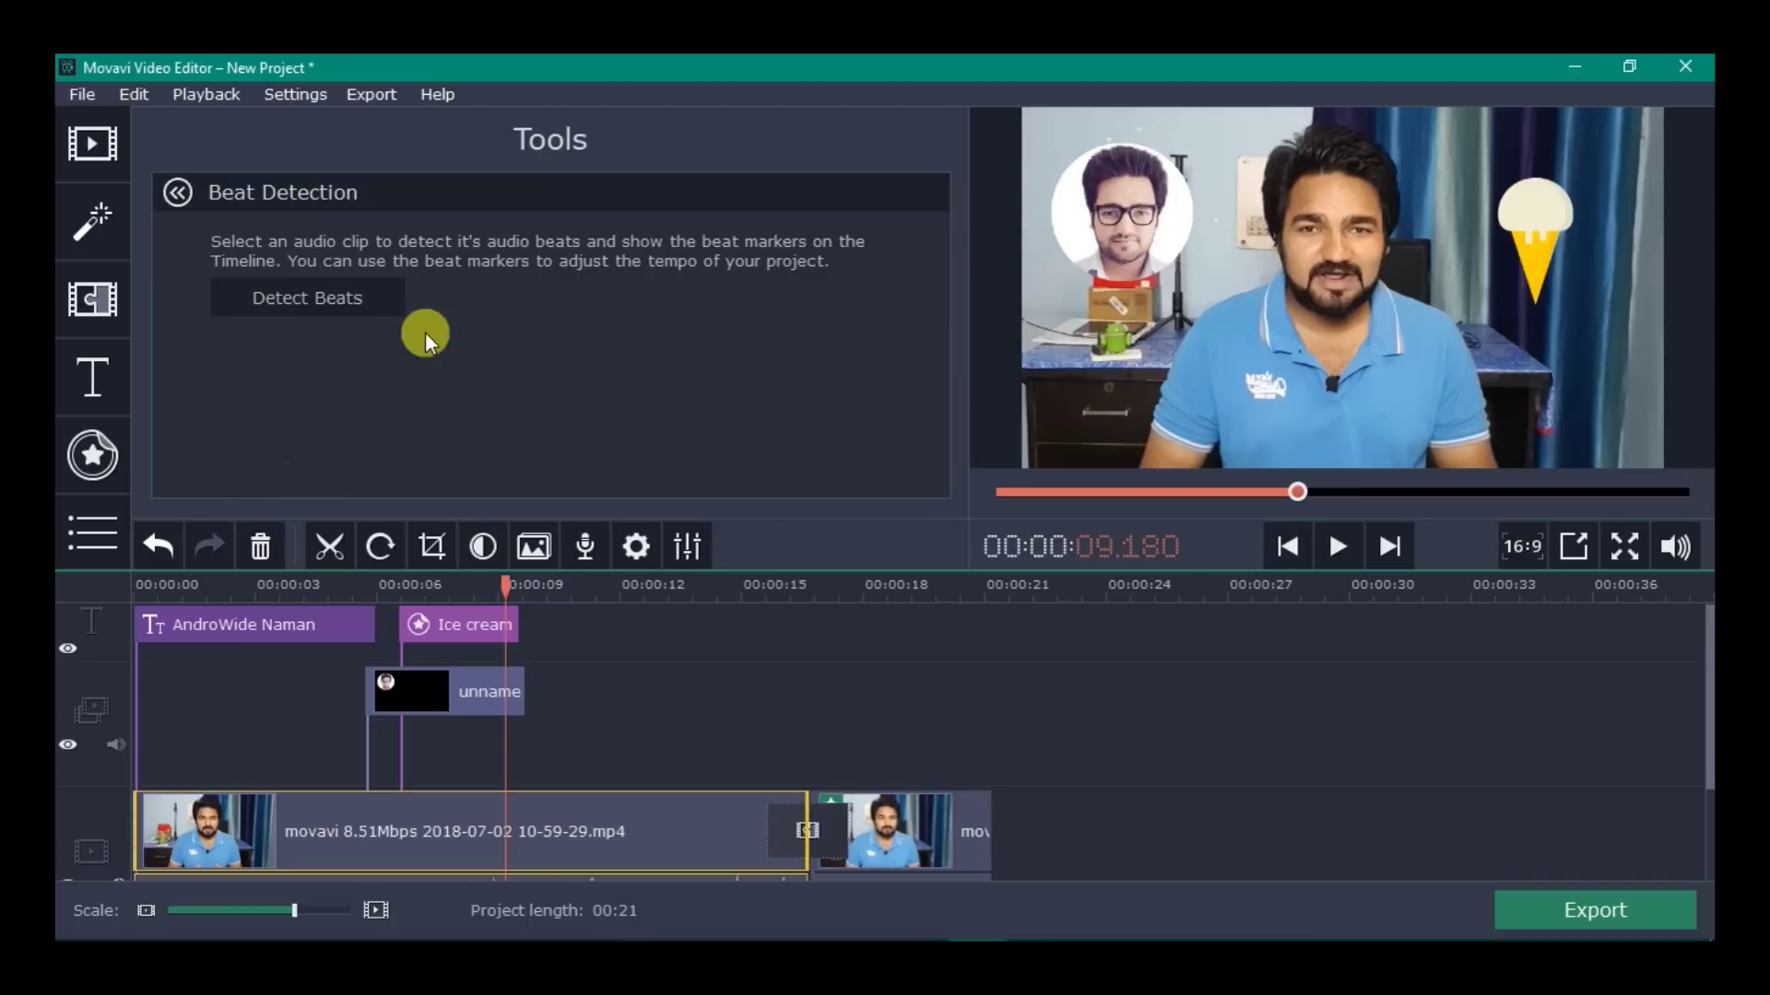
click(180, 193)
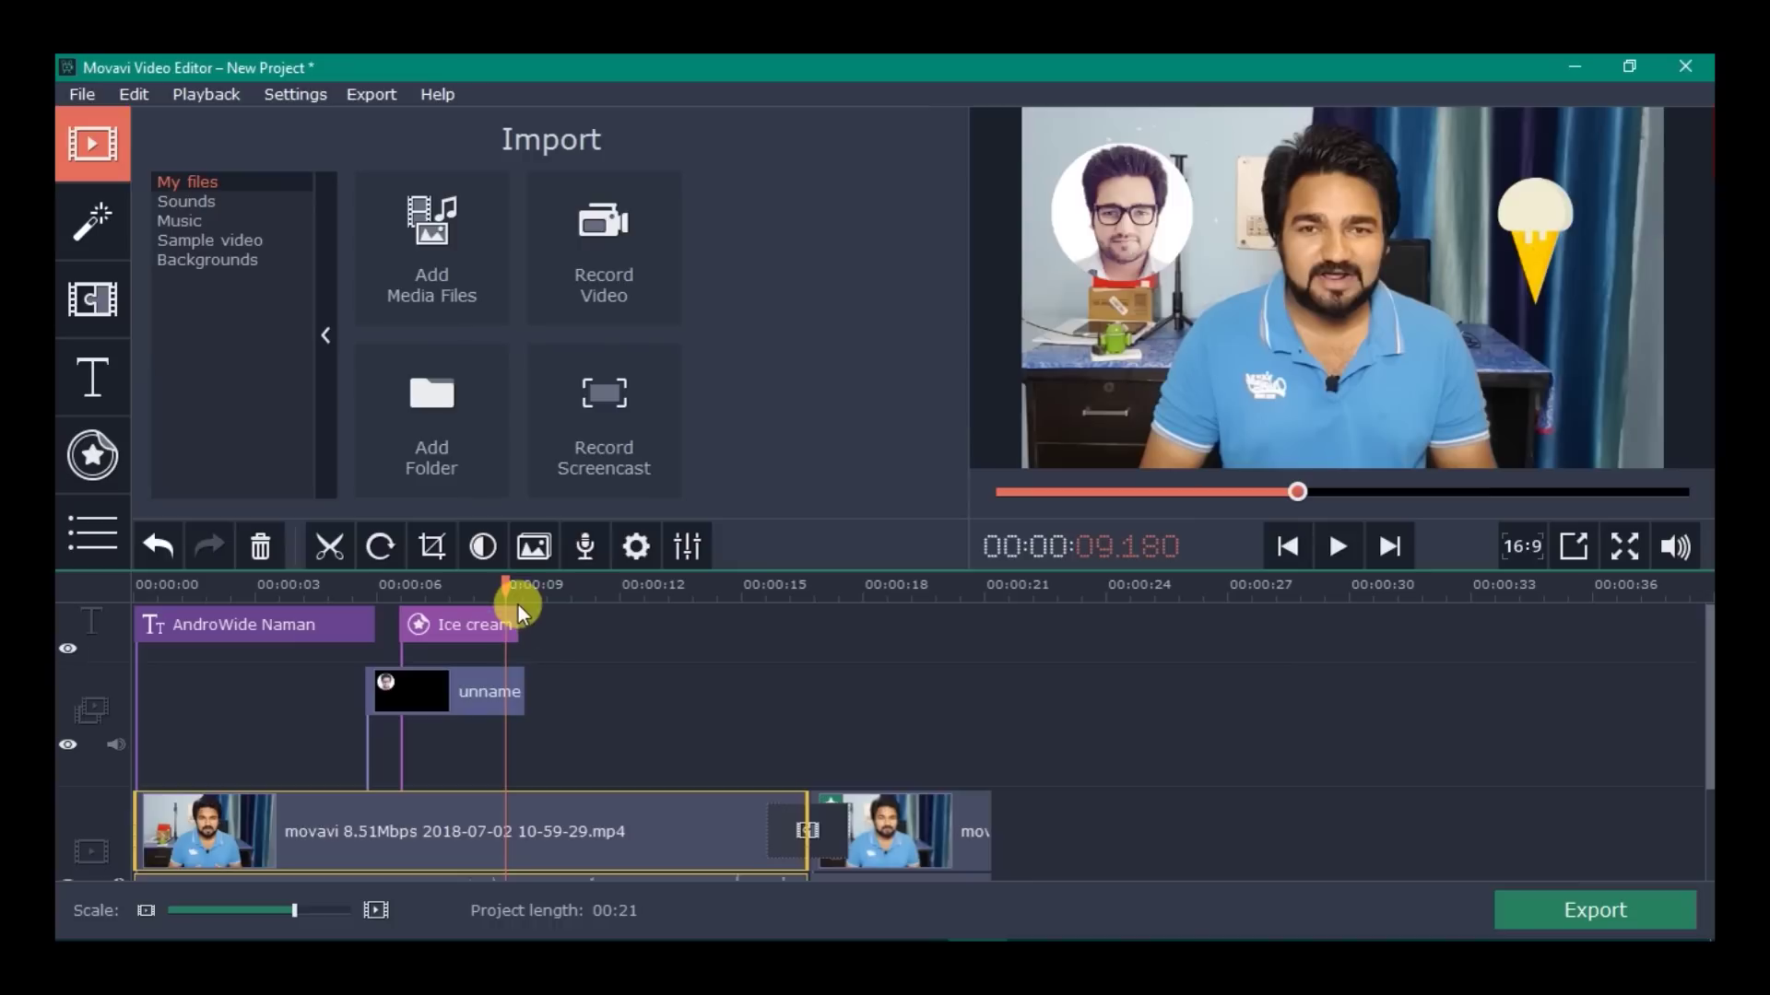
Move the playhead to the project start and browse the built-in Sounds, Music, Sample video and Backgrounds collections.
drag(506, 588, 87, 587)
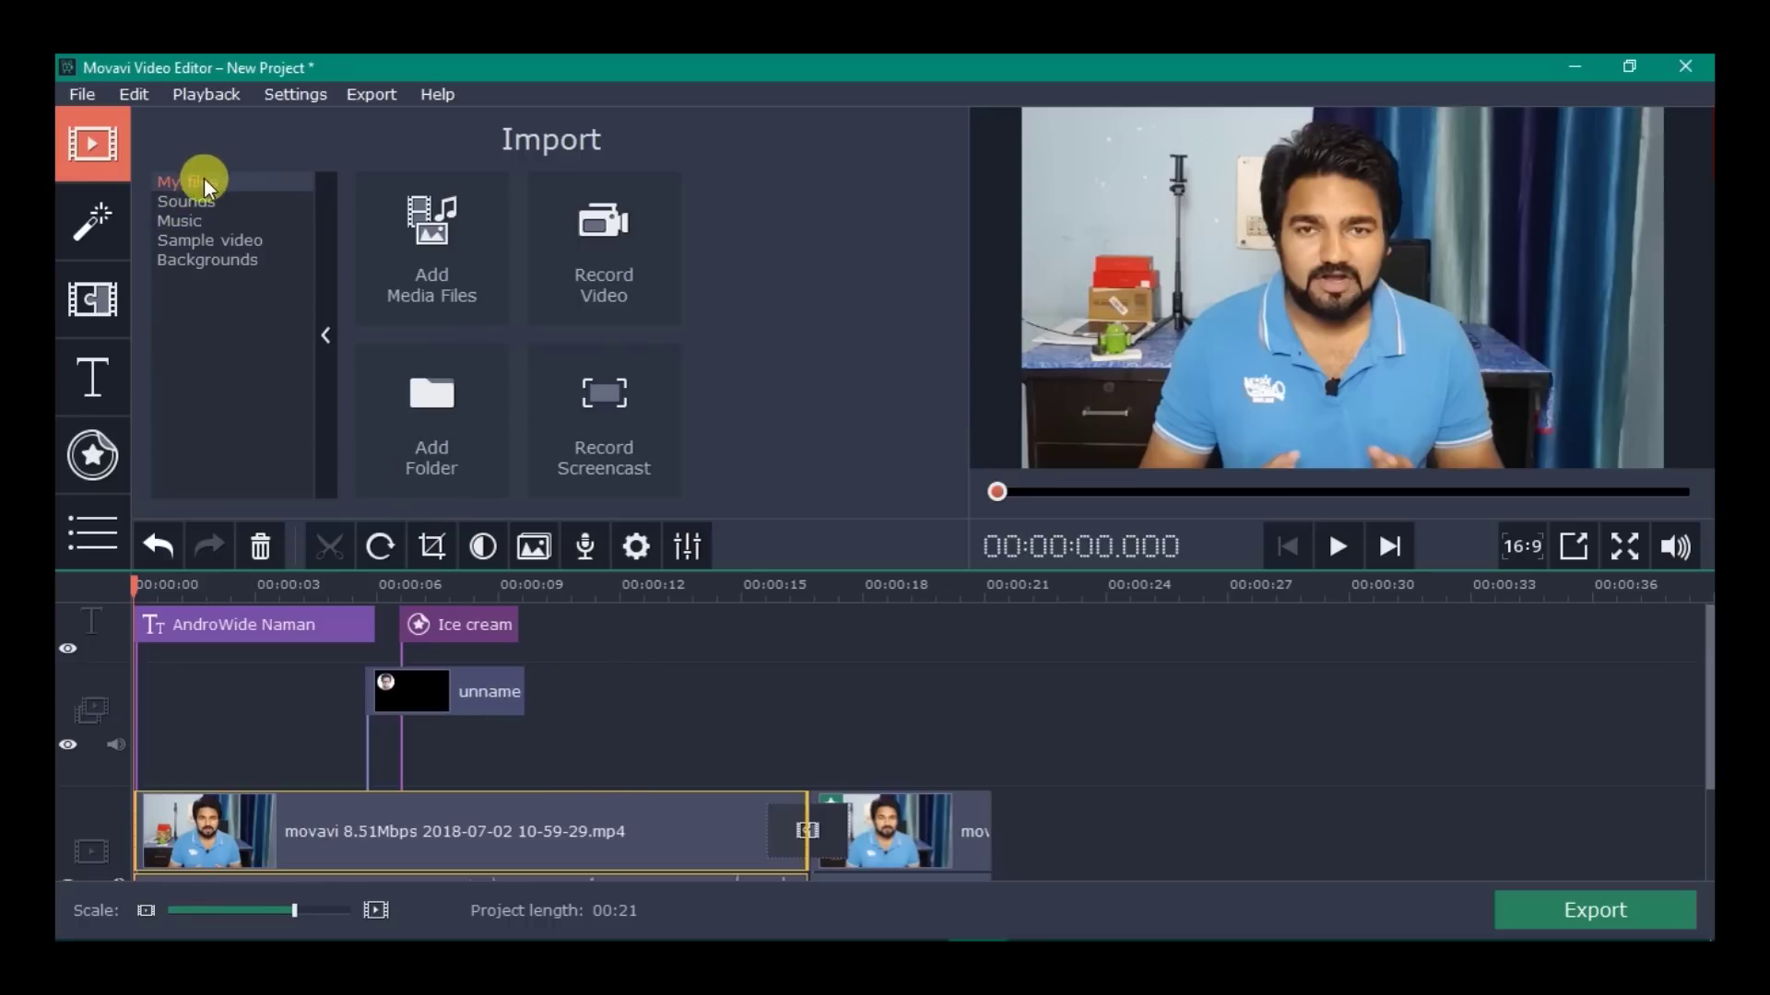
click(190, 262)
click(195, 241)
click(188, 221)
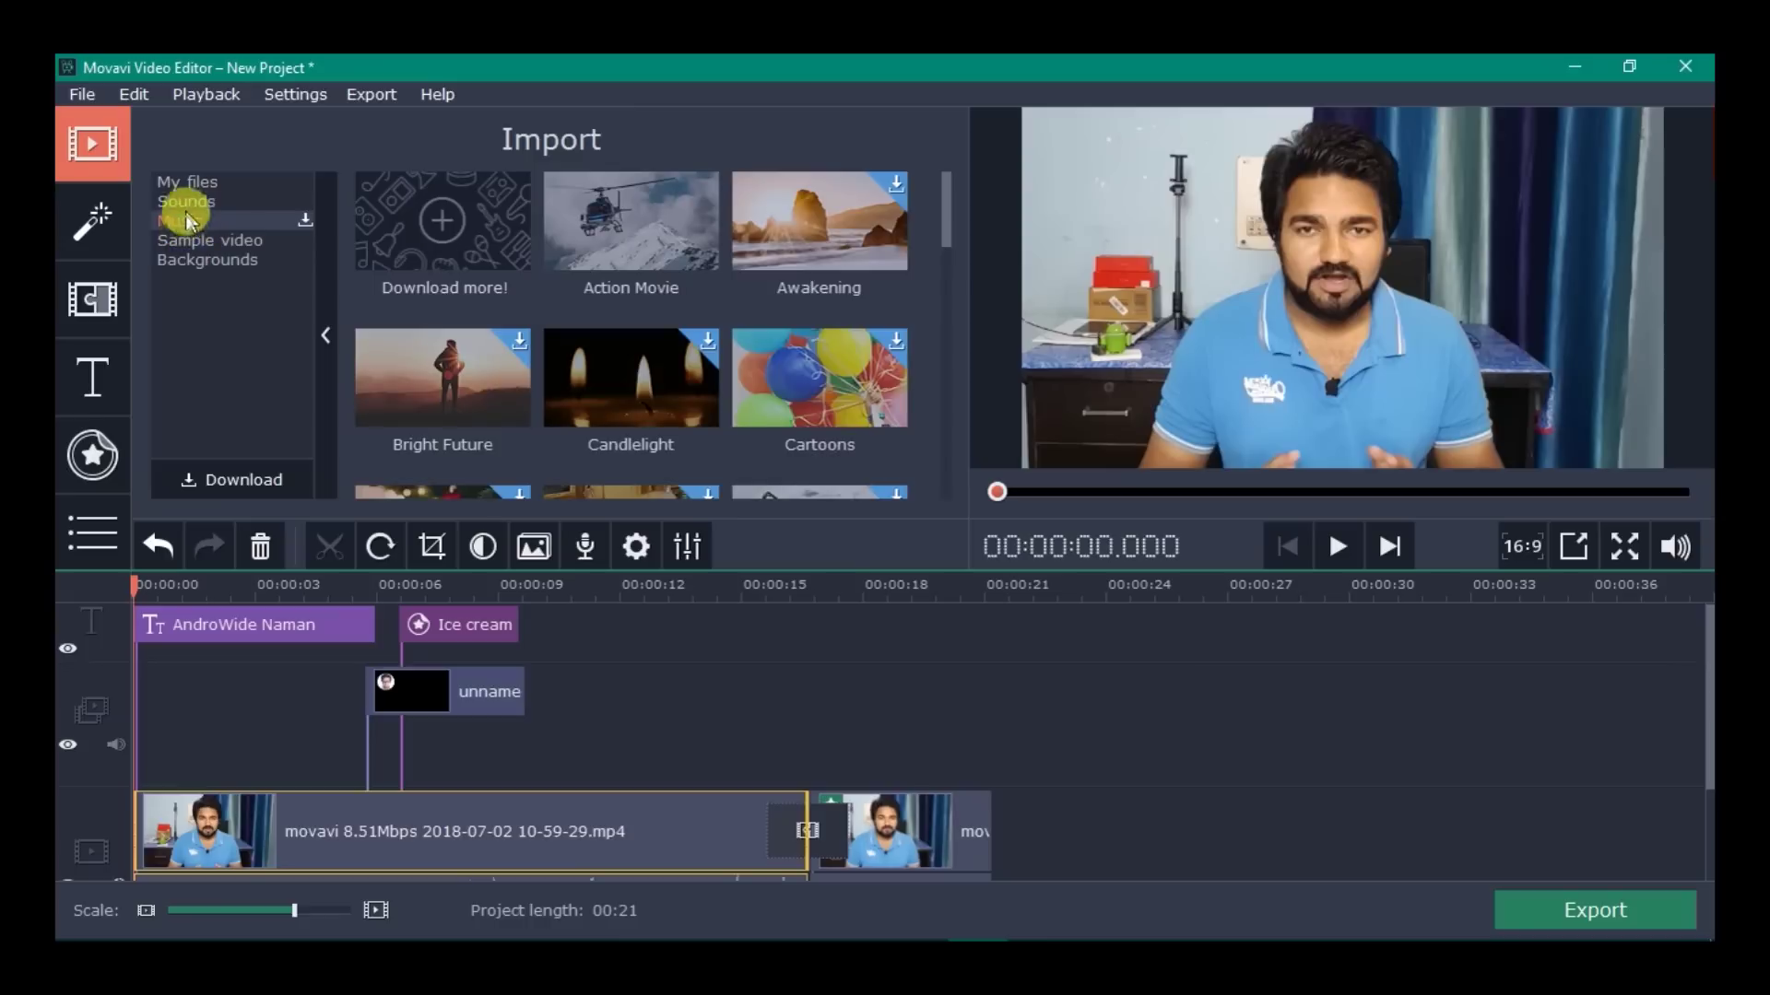
click(185, 203)
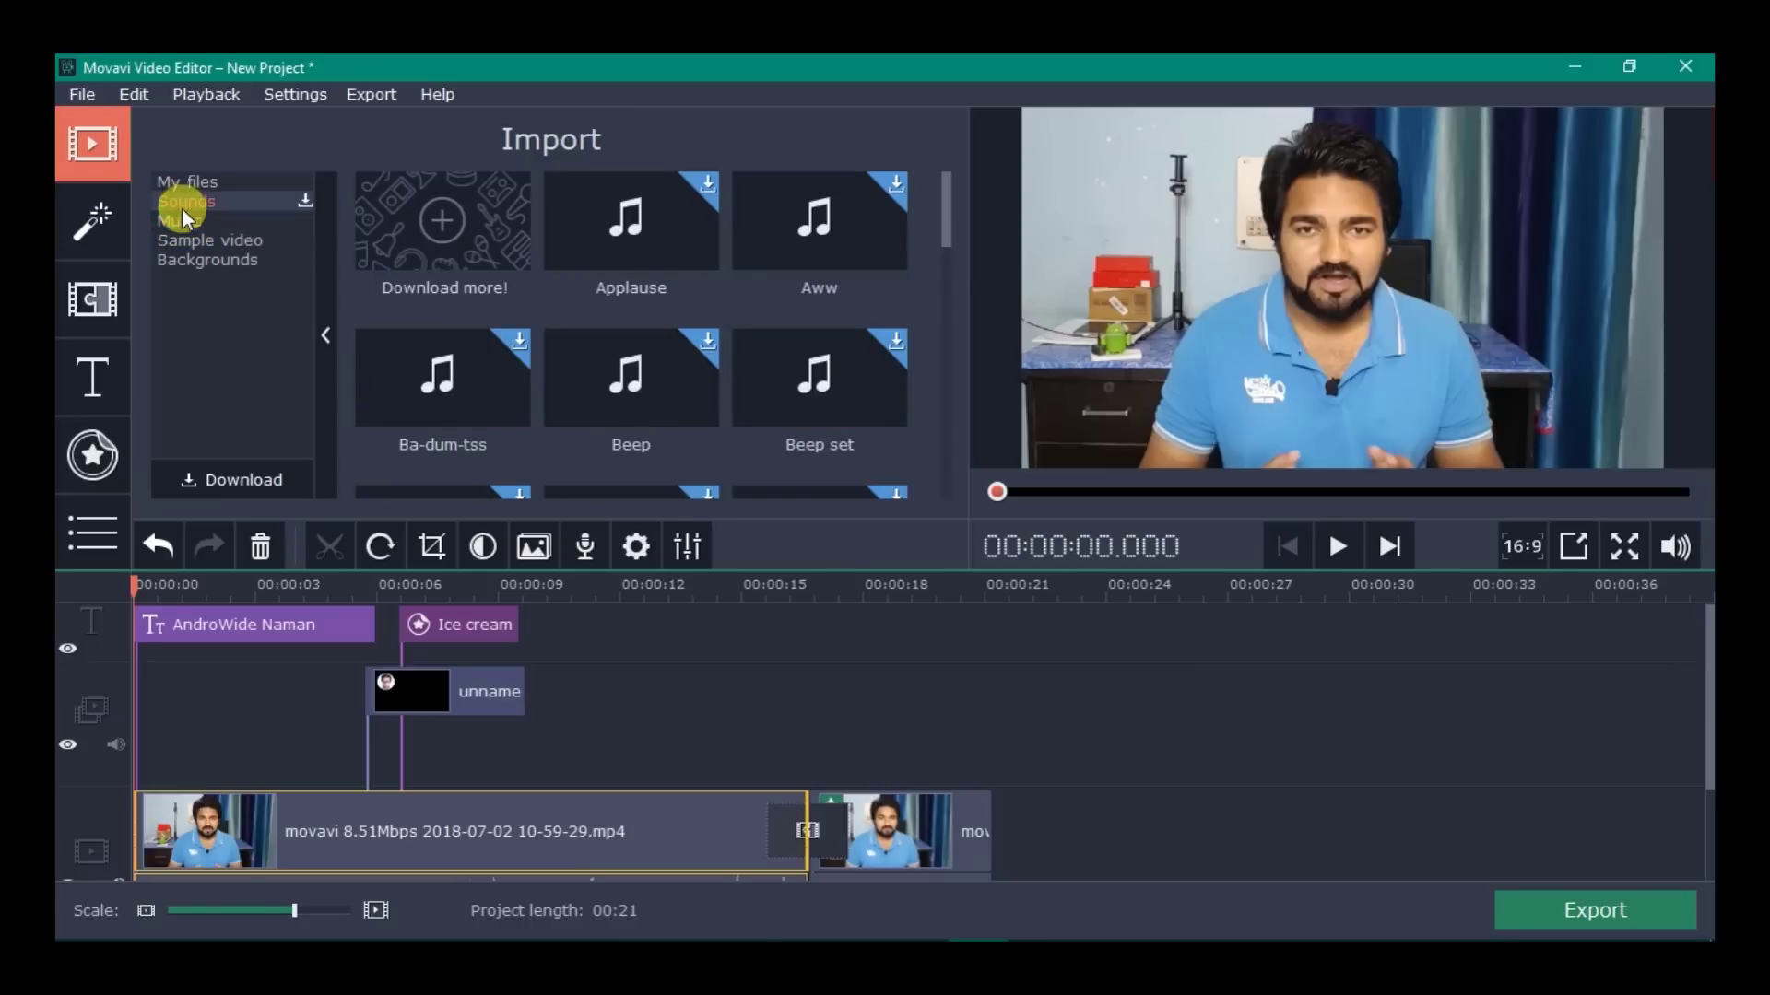
click(177, 222)
click(201, 238)
click(202, 255)
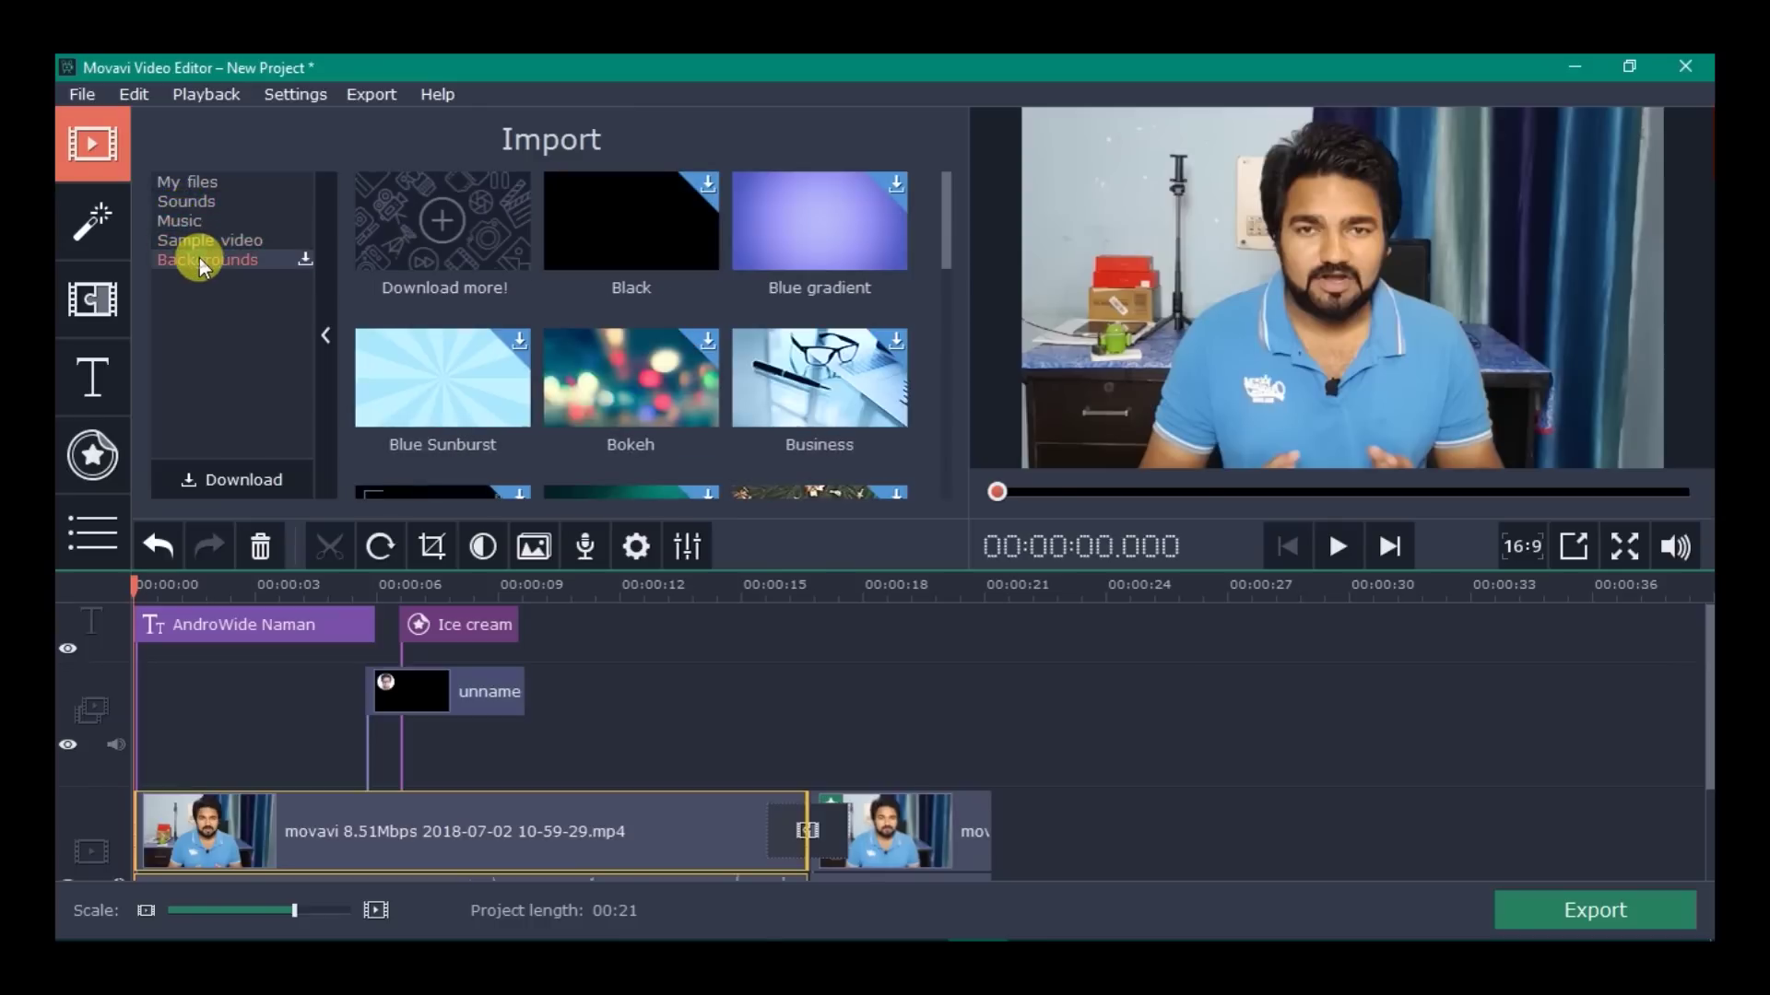
Download the Applause sound and place it at the start of the audio track.
click(177, 203)
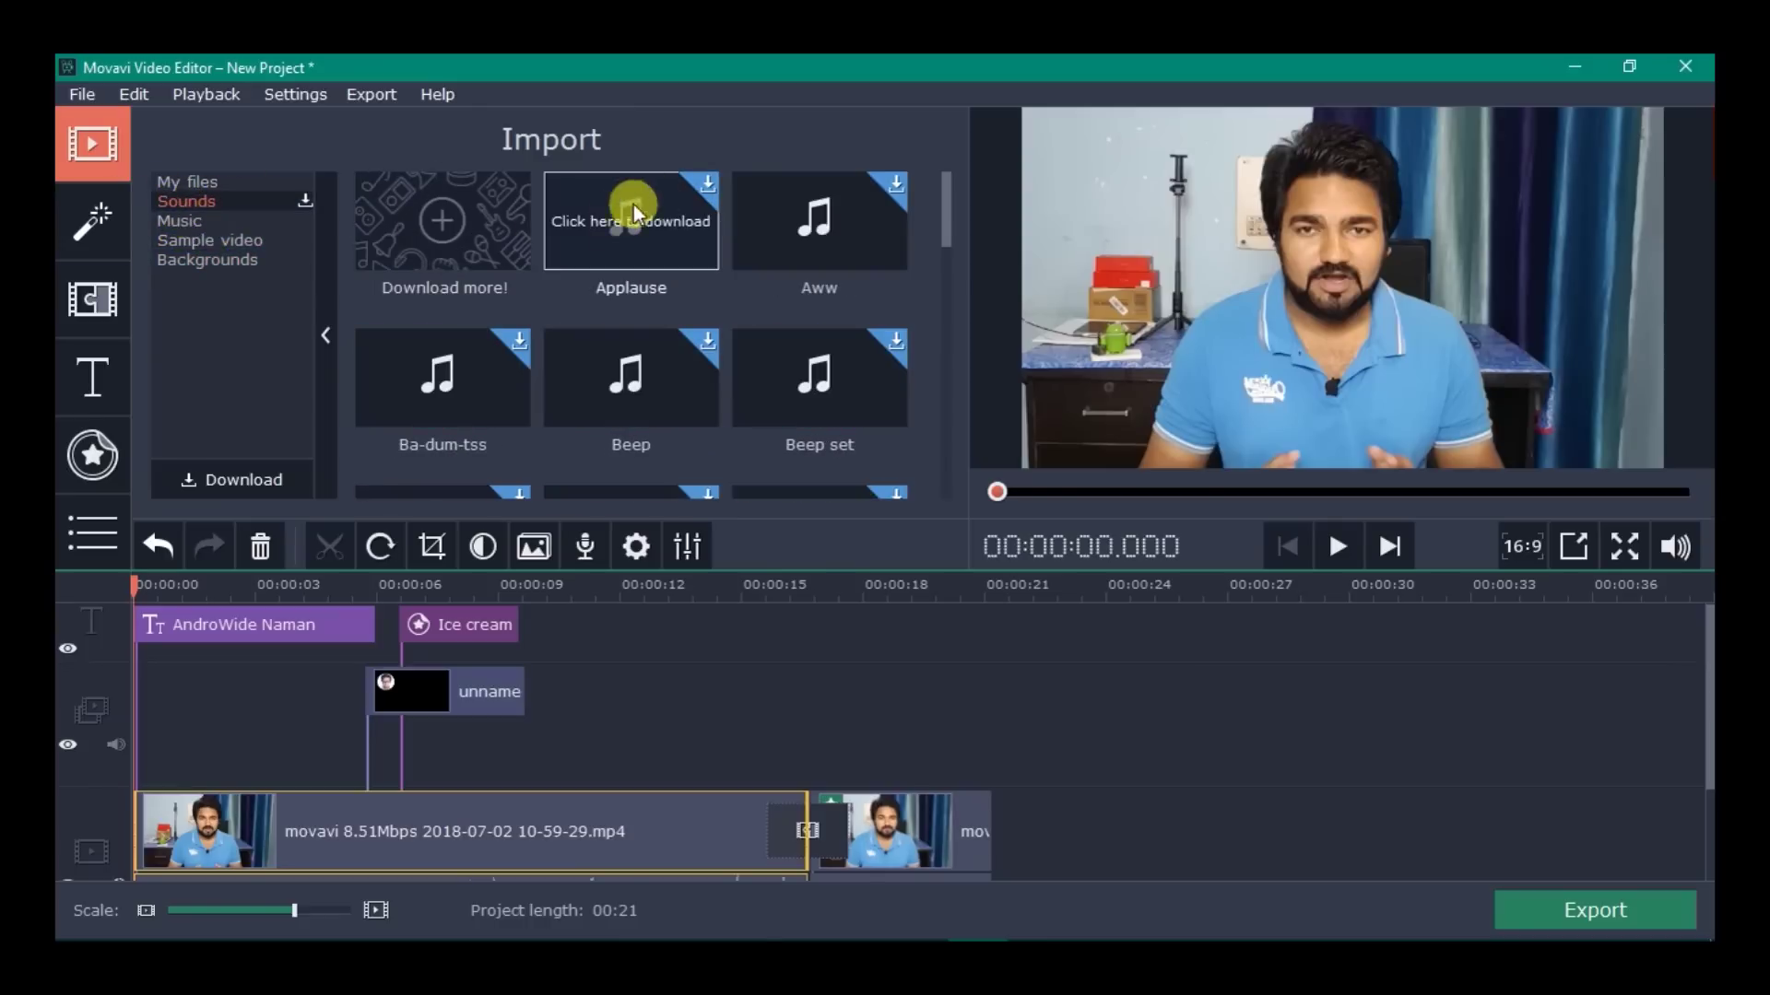
click(625, 214)
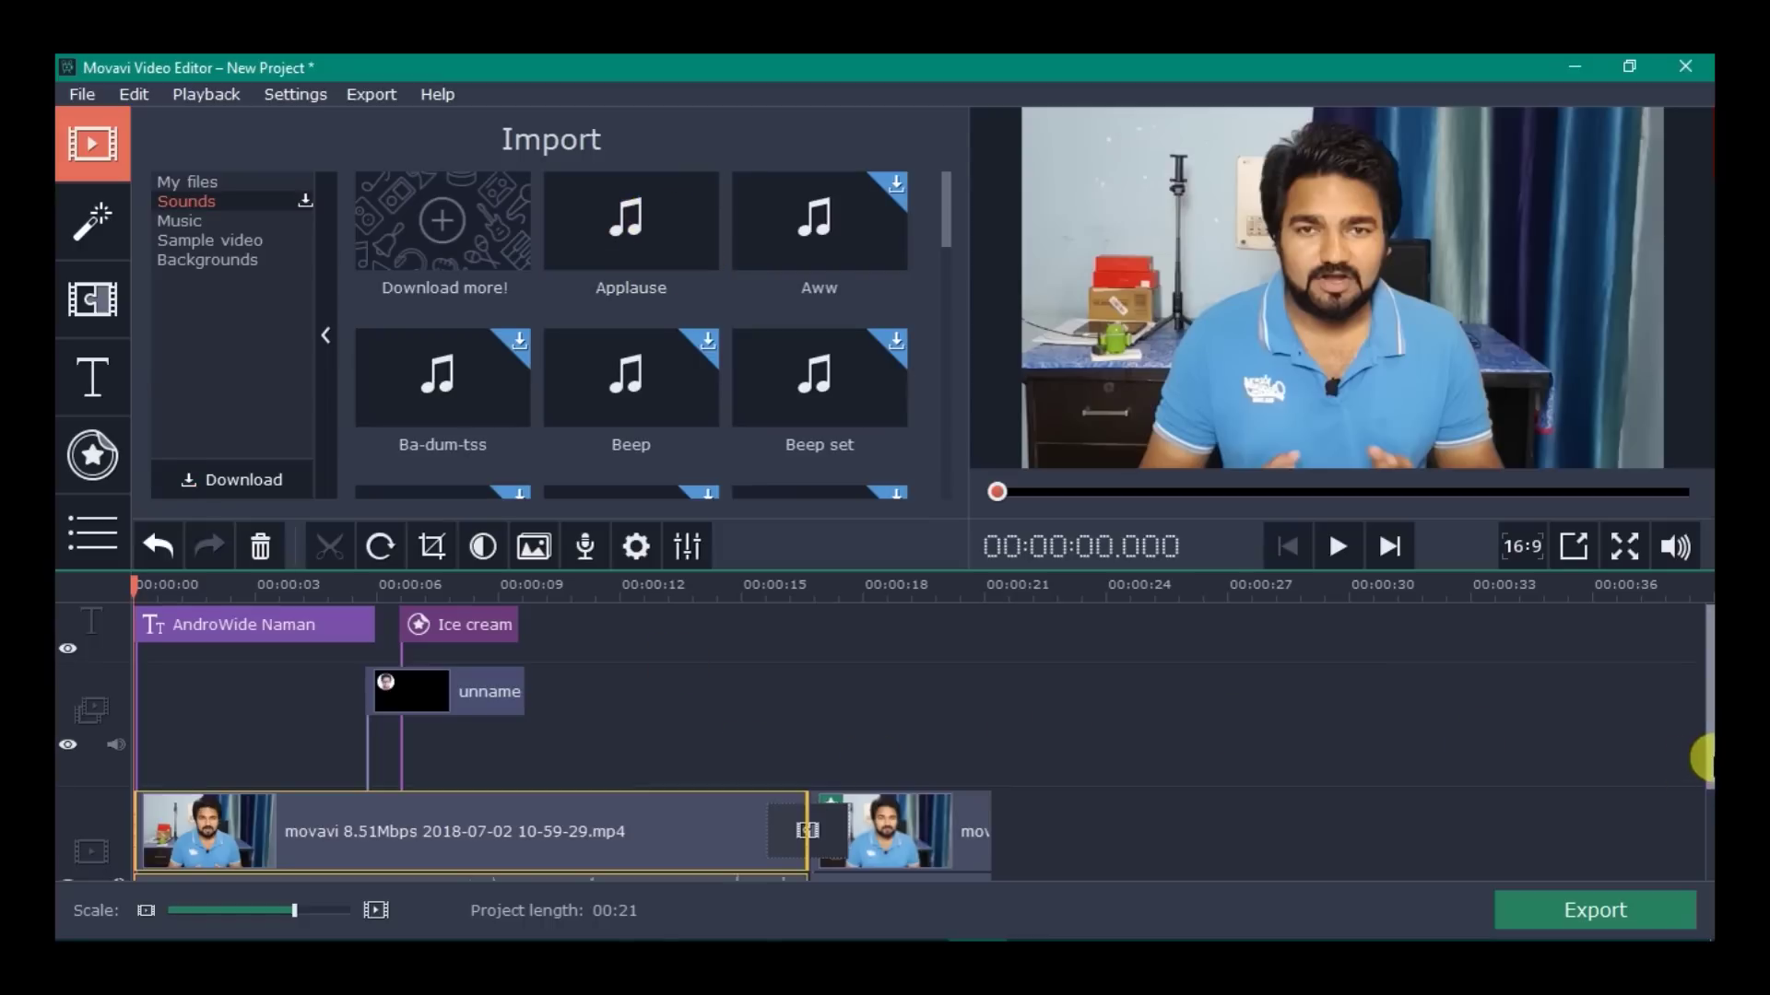
drag(1704, 763, 1705, 862)
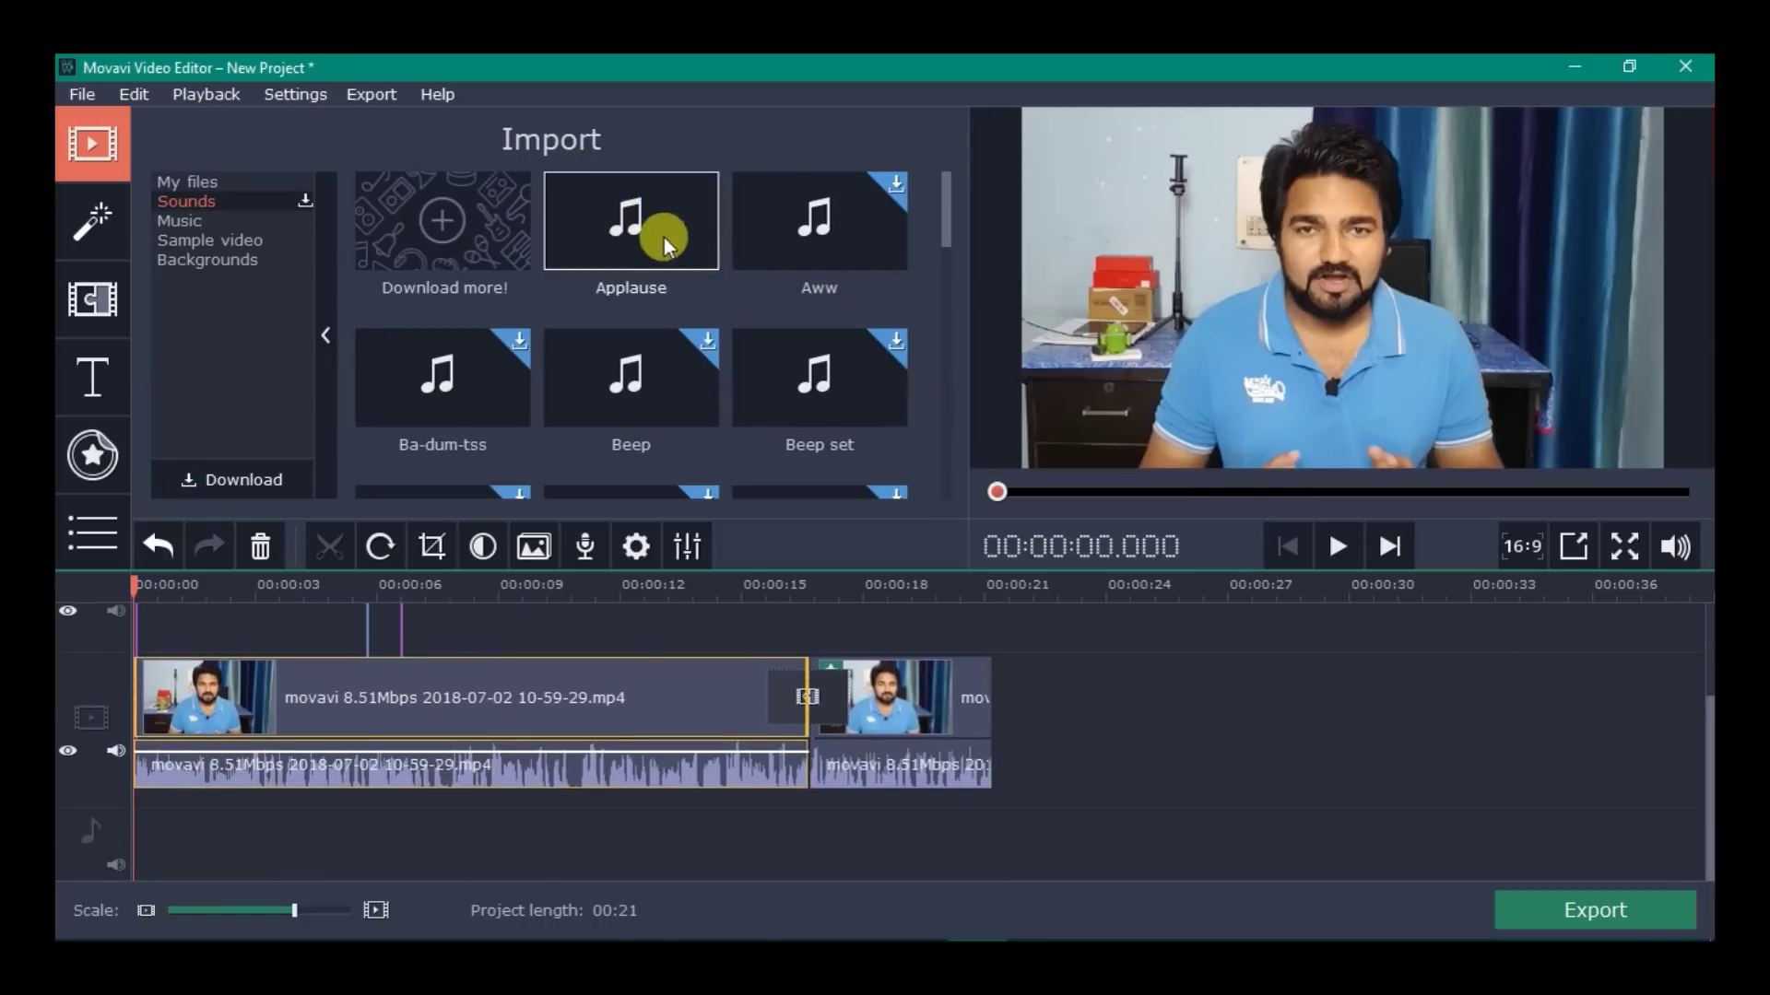
drag(660, 233, 398, 839)
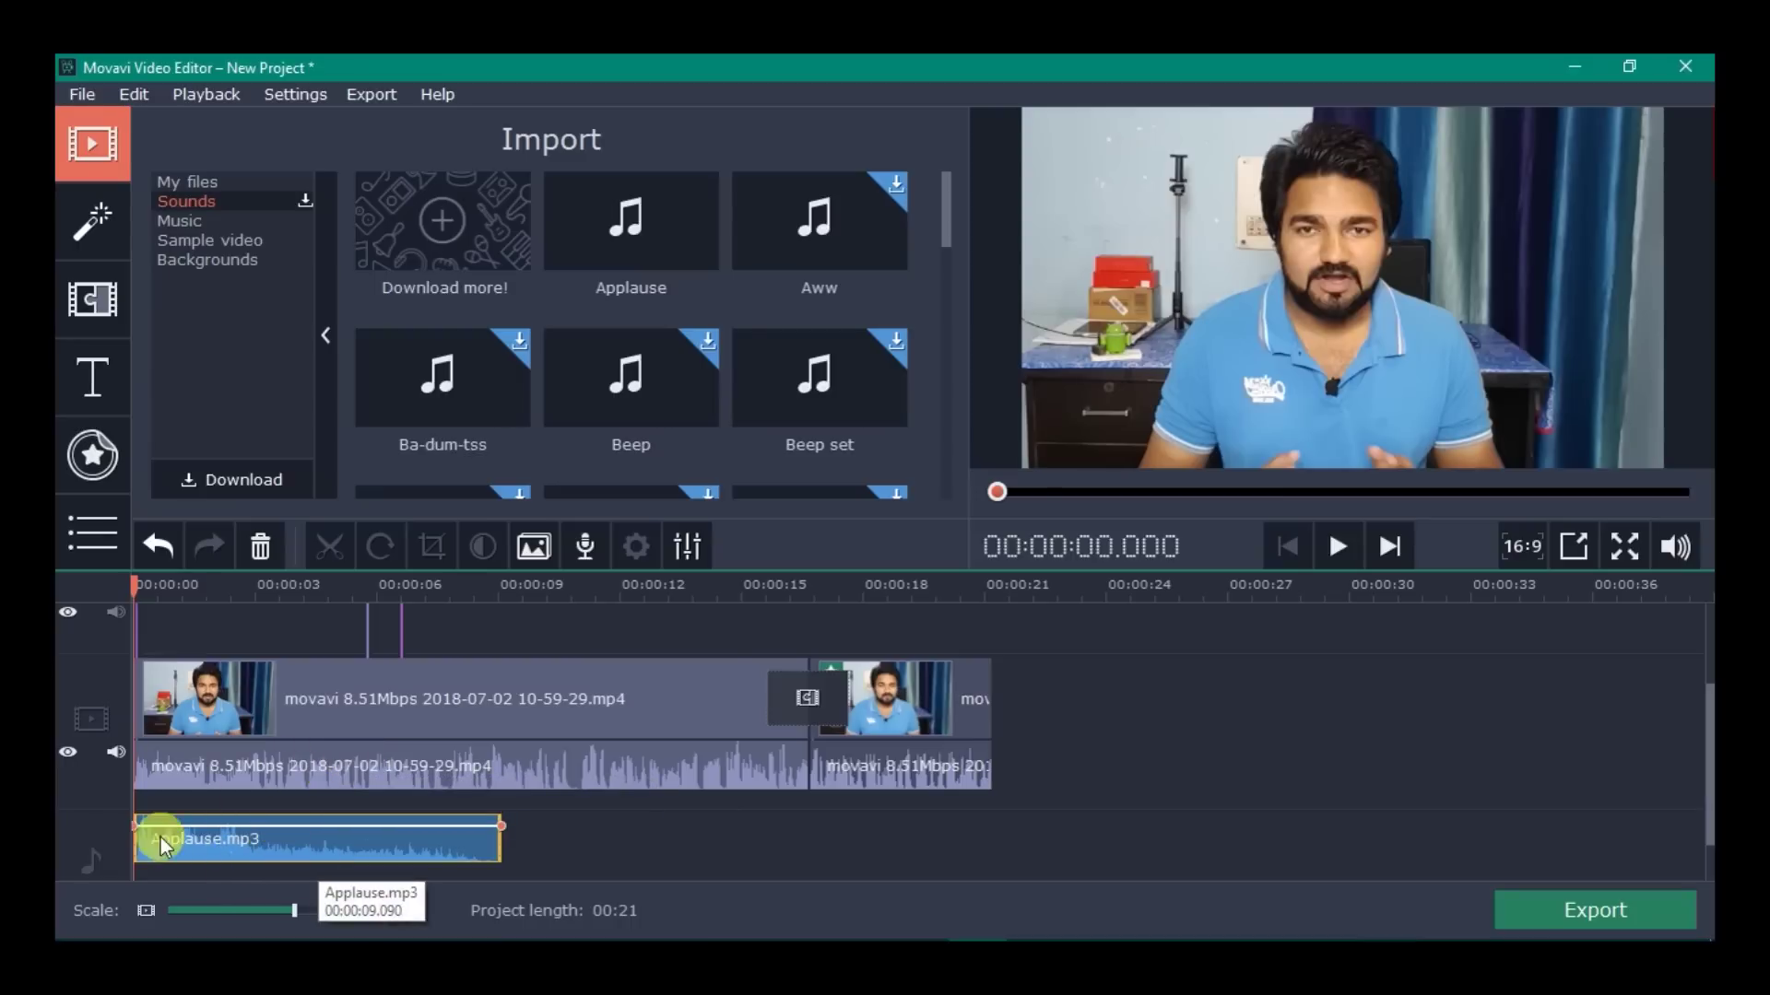
Lower the Applause clip's volume to 23%.
double_click(263, 843)
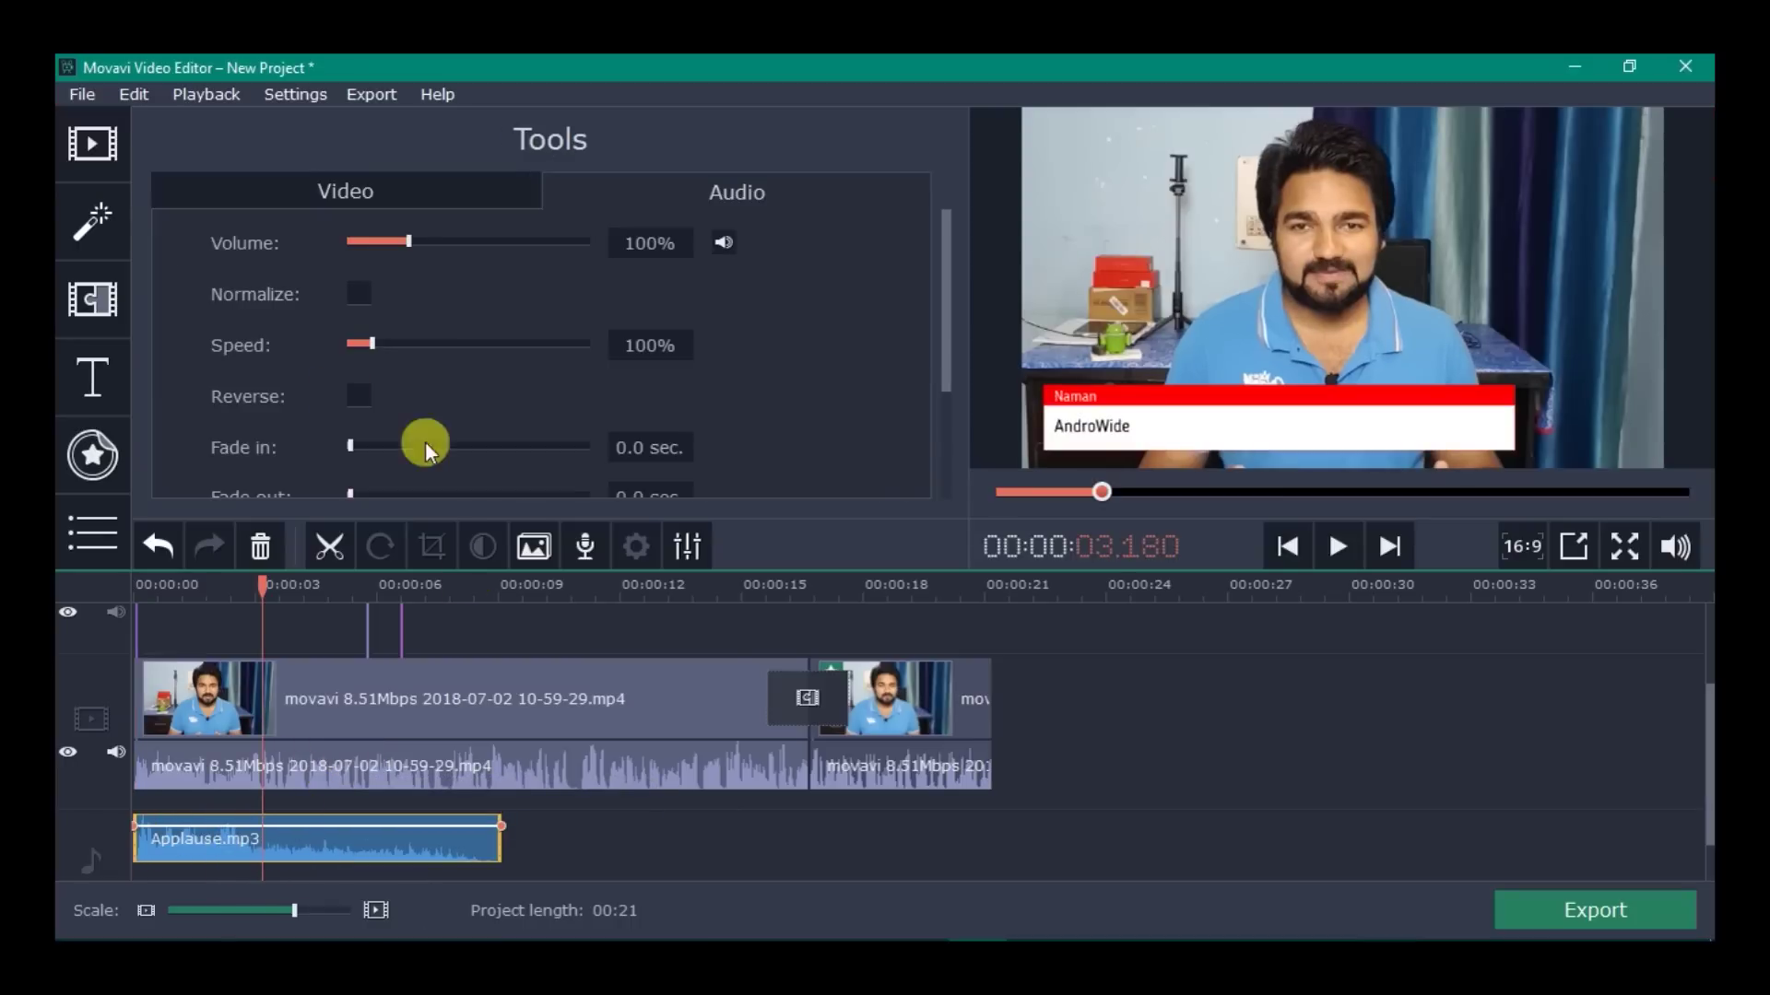
drag(405, 241, 365, 247)
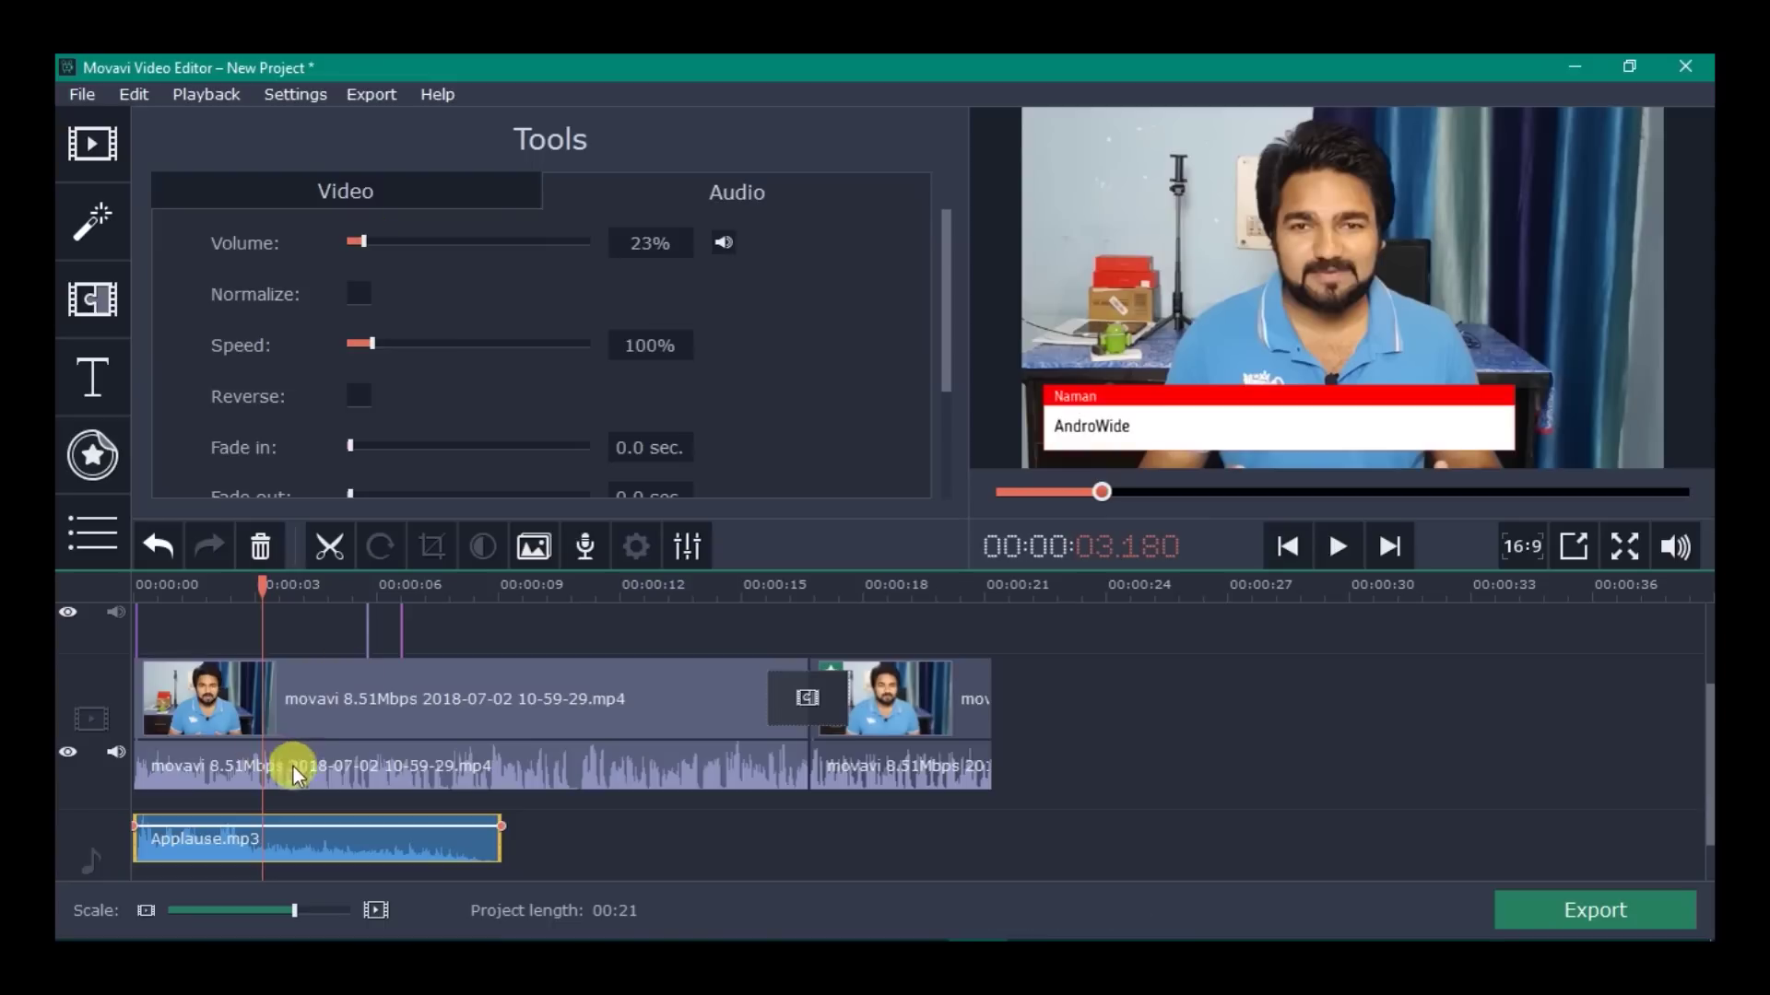
click(275, 858)
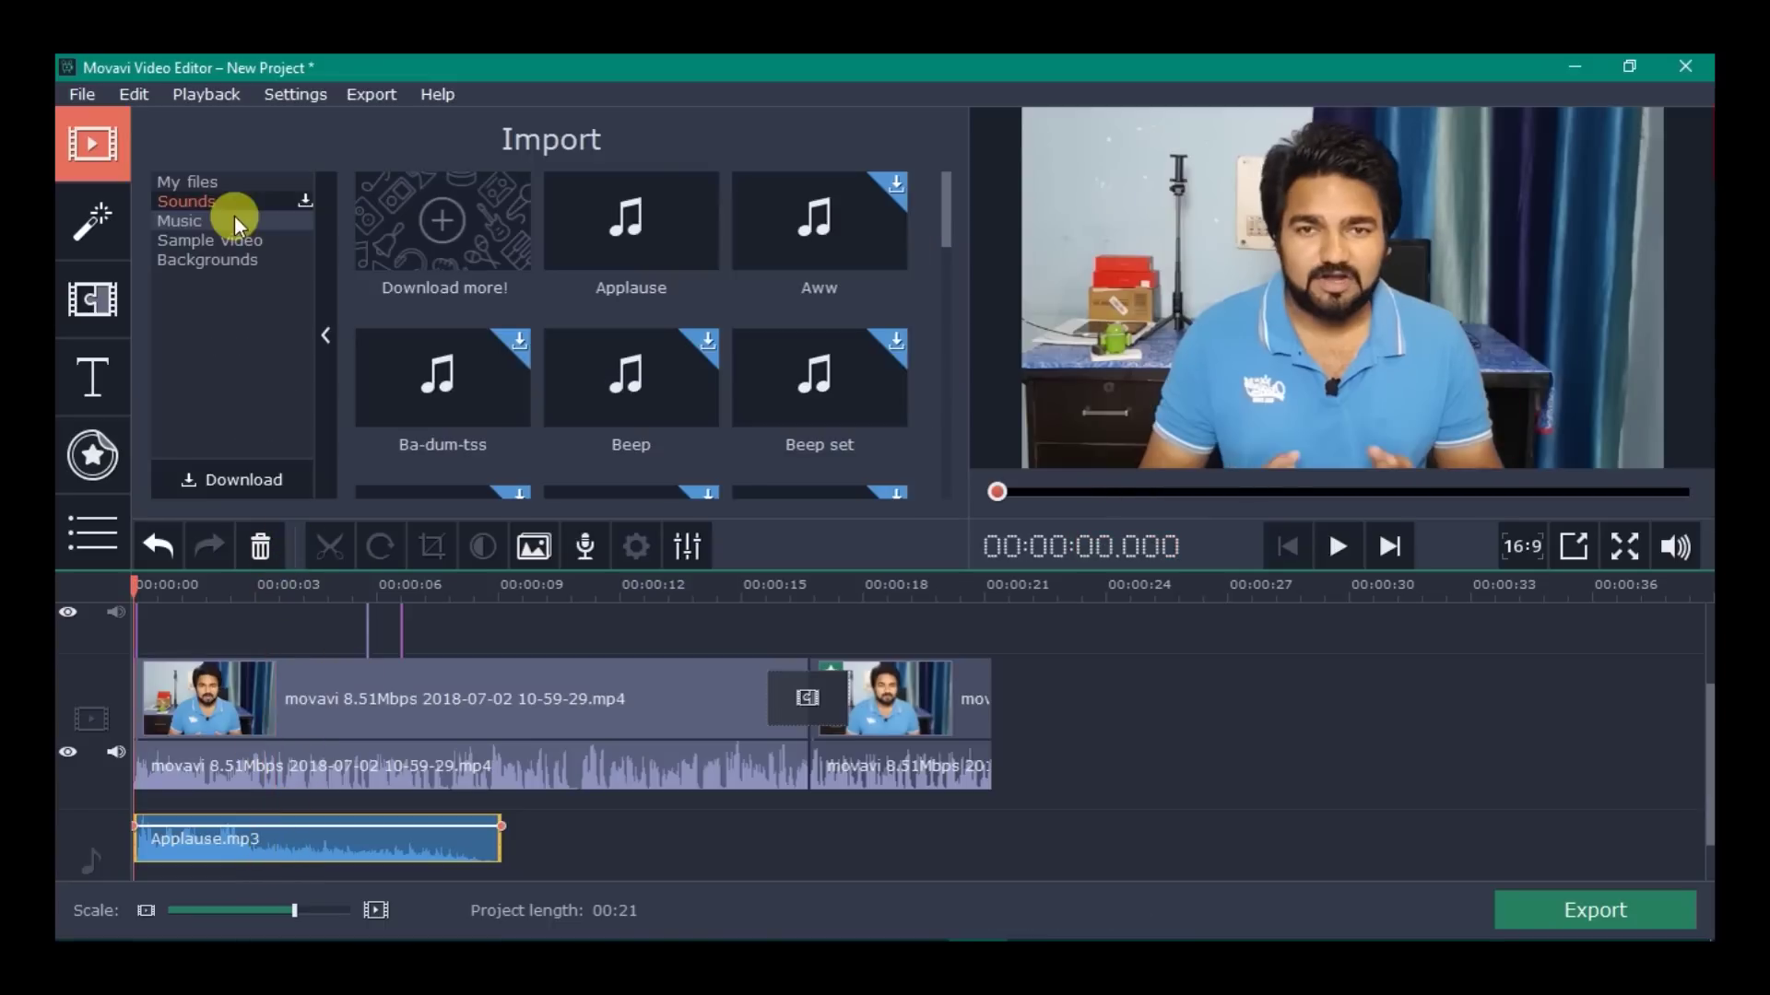
Look through the Sample video and Backgrounds collections again.
click(222, 241)
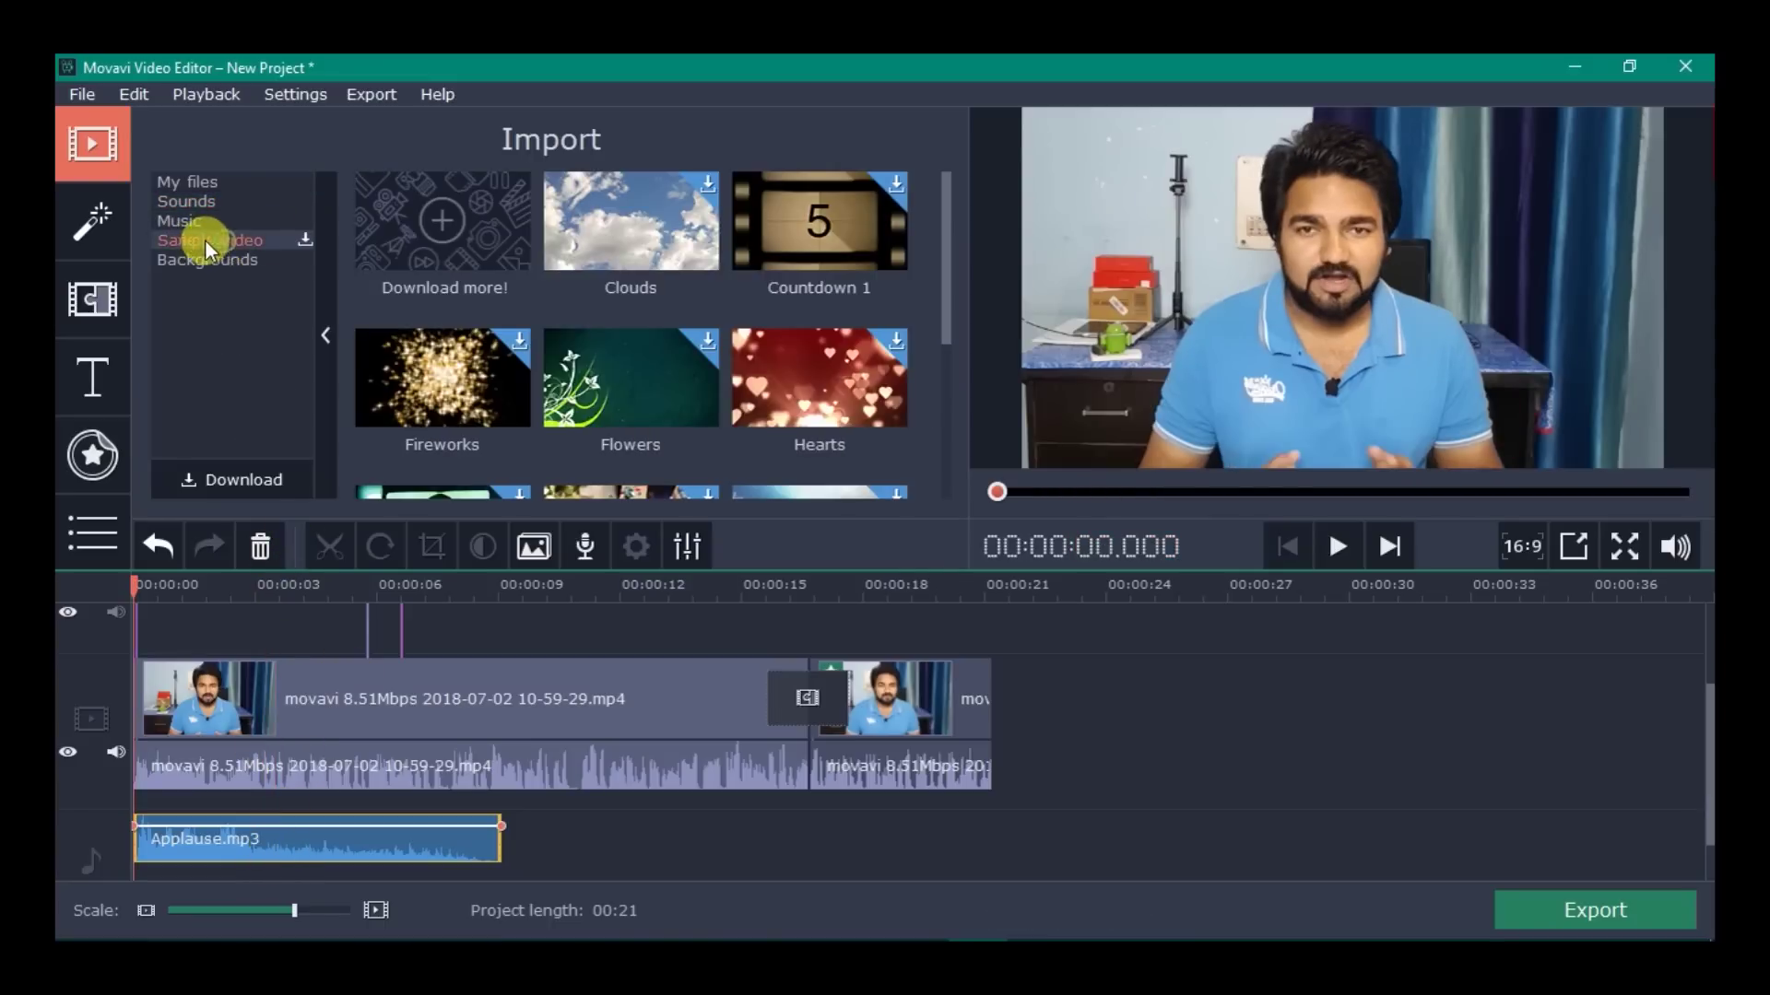
click(191, 262)
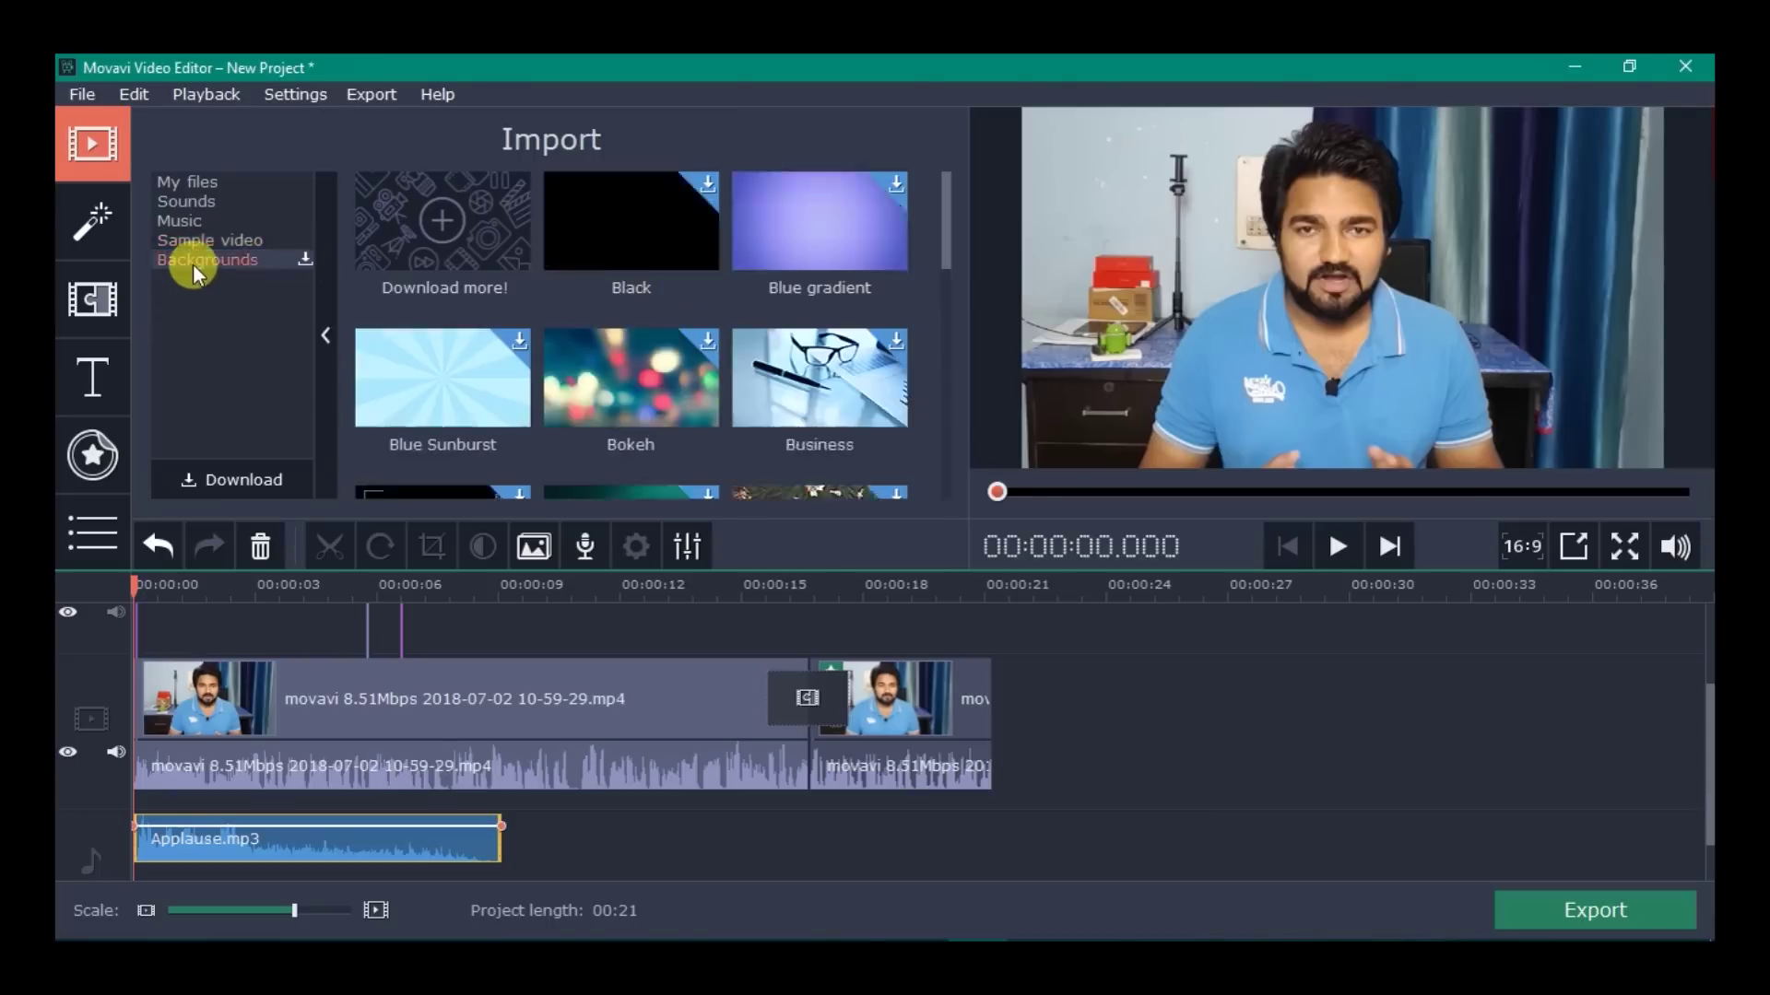
scroll(581, 333, down, 1)
scroll(608, 350, down, 3)
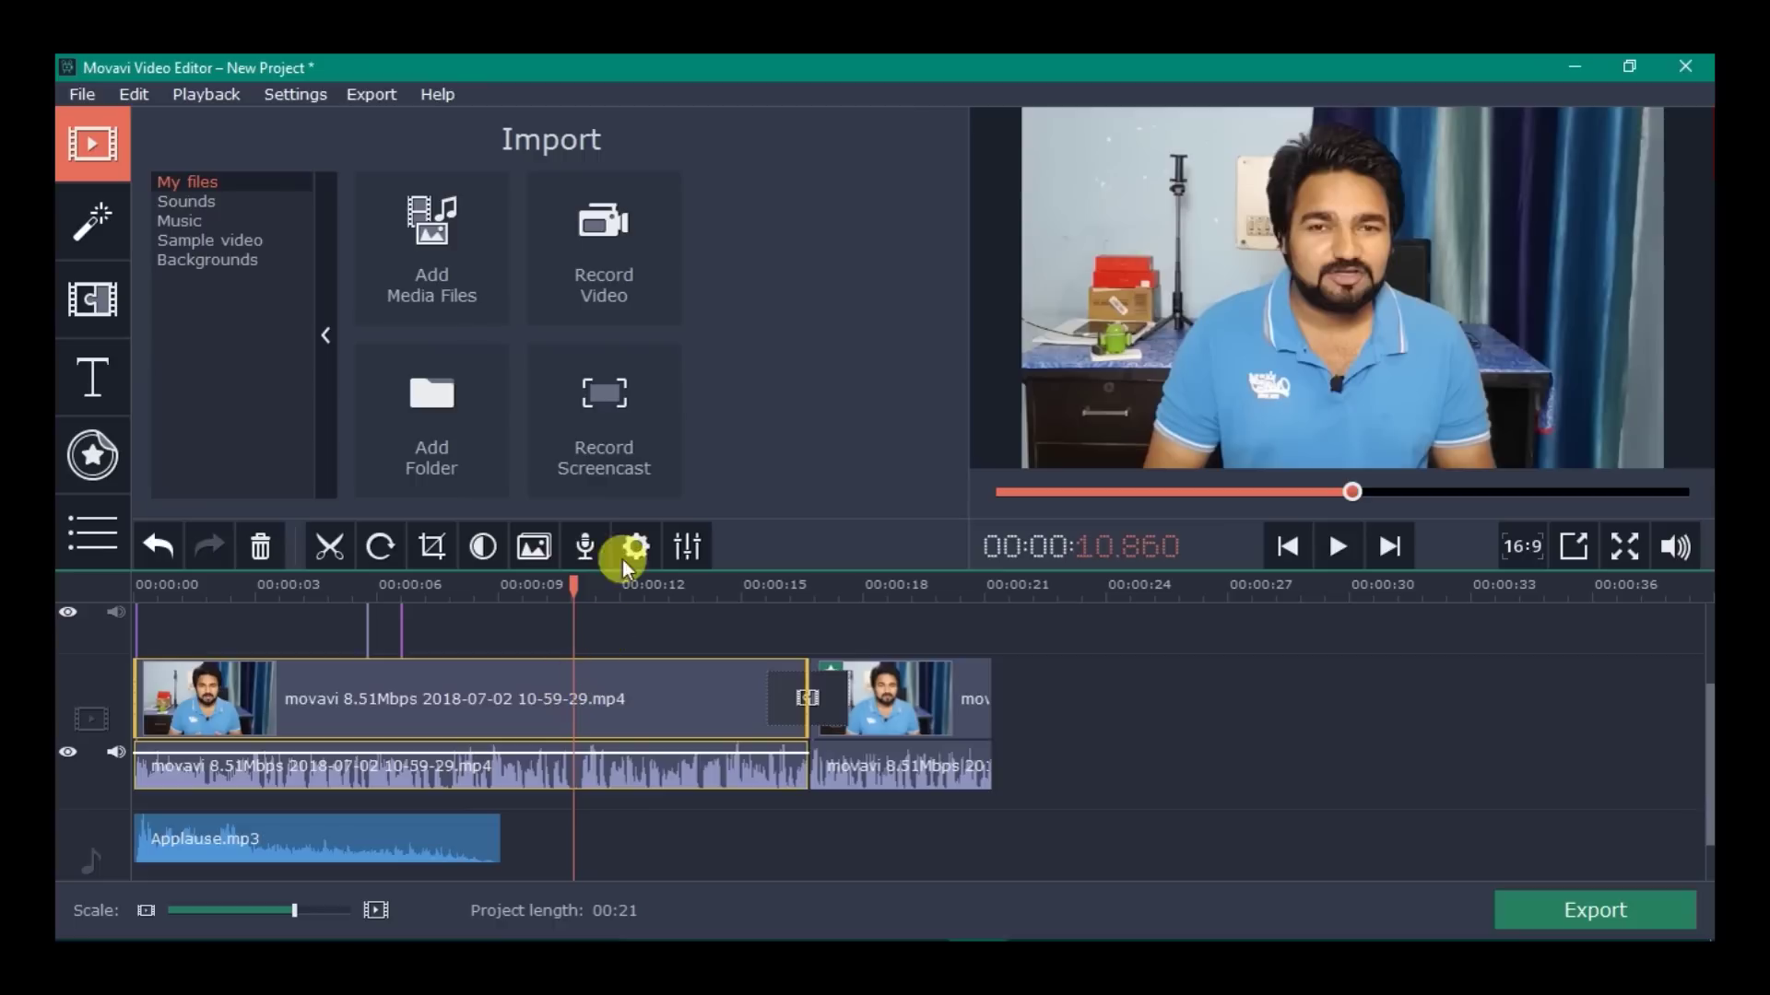
Insert a freeze frame at 00:00:10.860 in the first video clip and play the section from just before it.
click(136, 94)
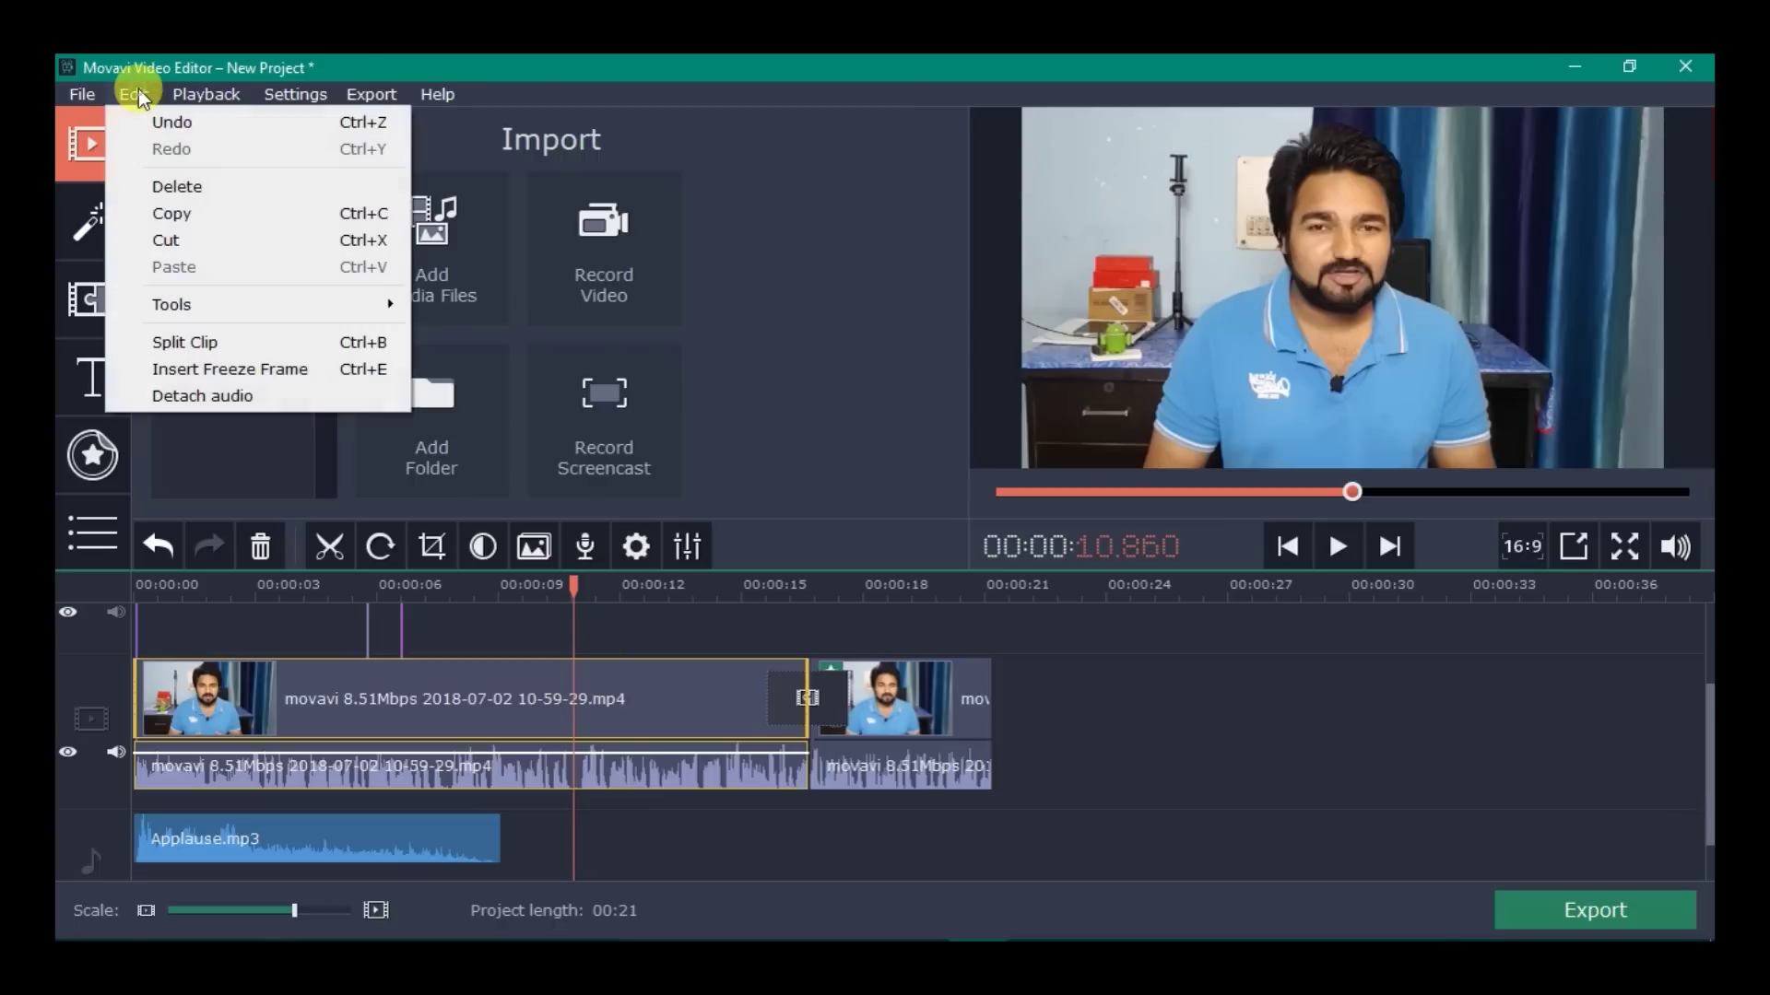
click(223, 367)
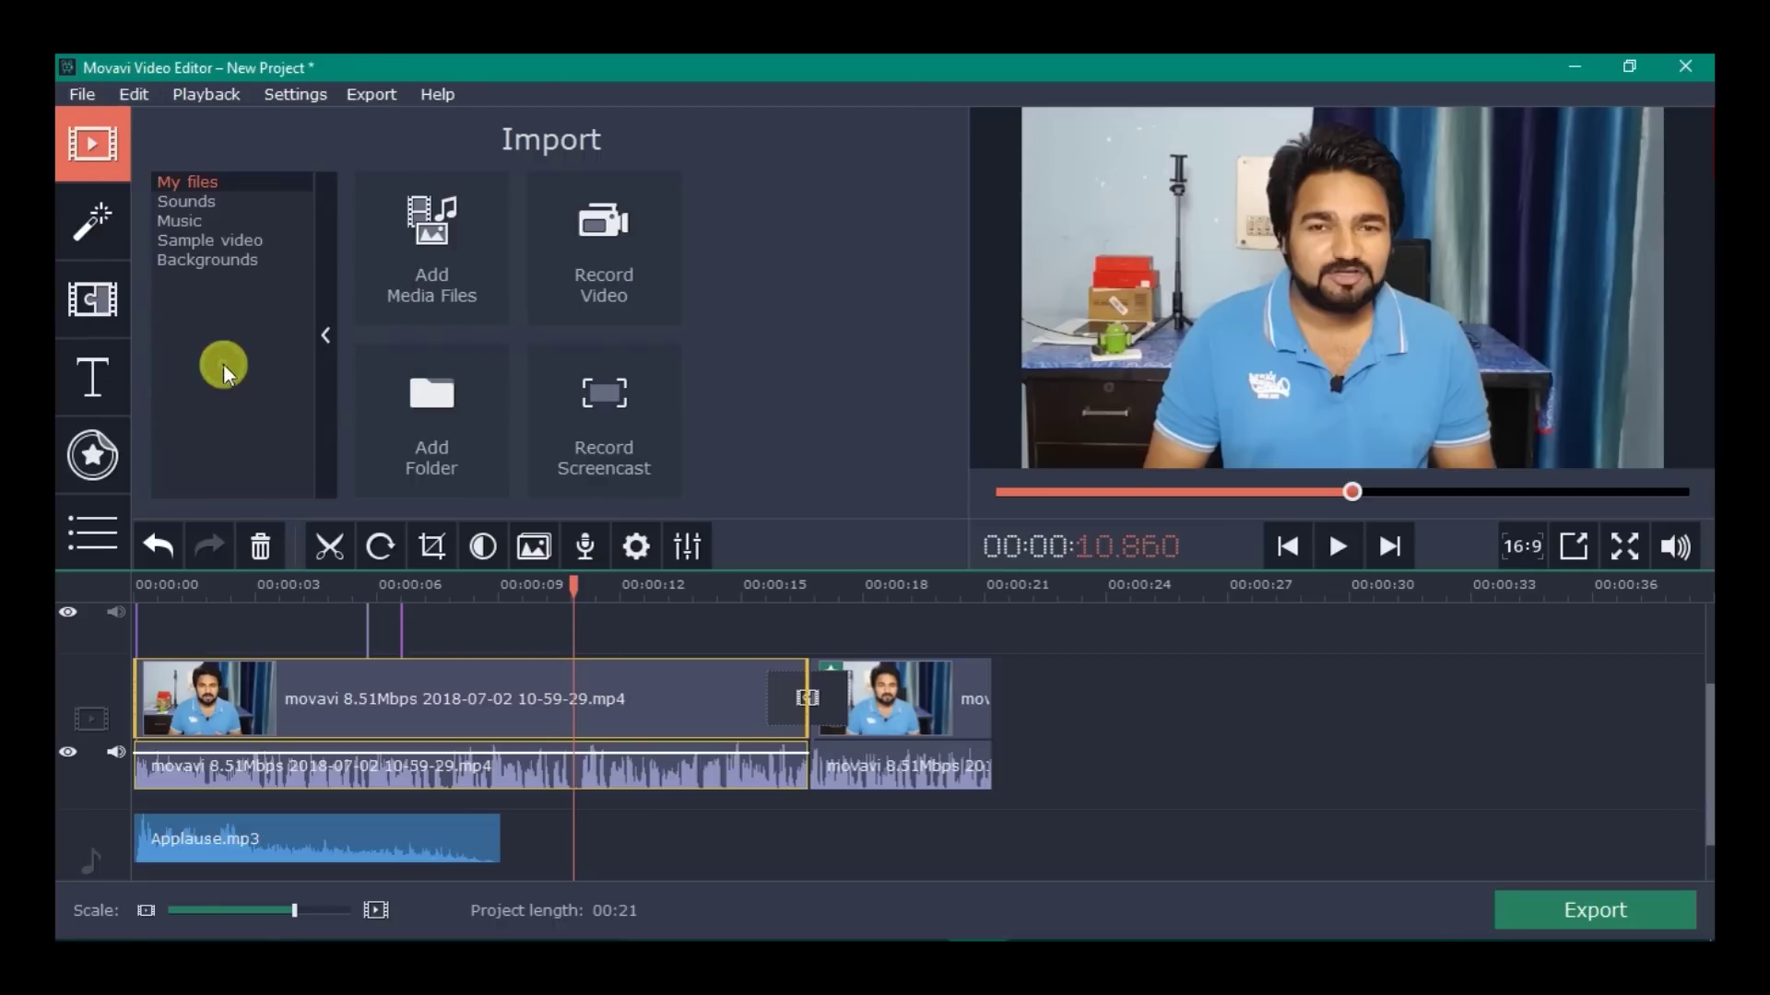
click(558, 584)
click(1339, 547)
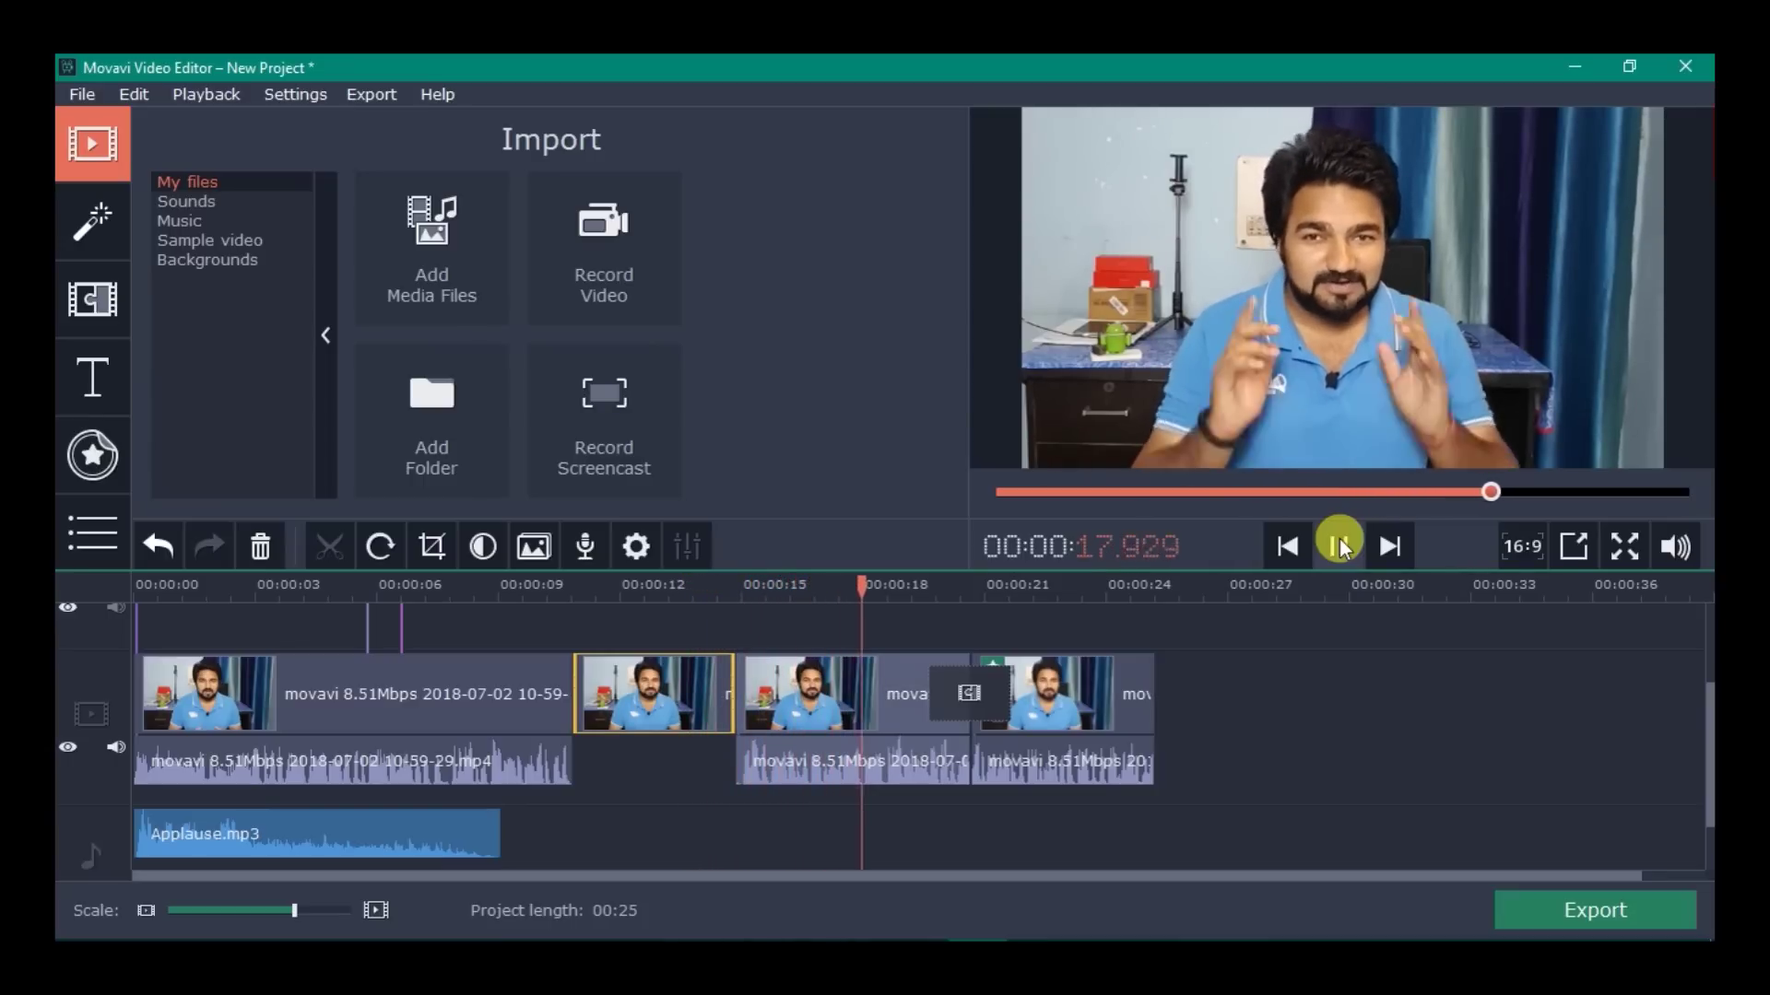
click(1340, 544)
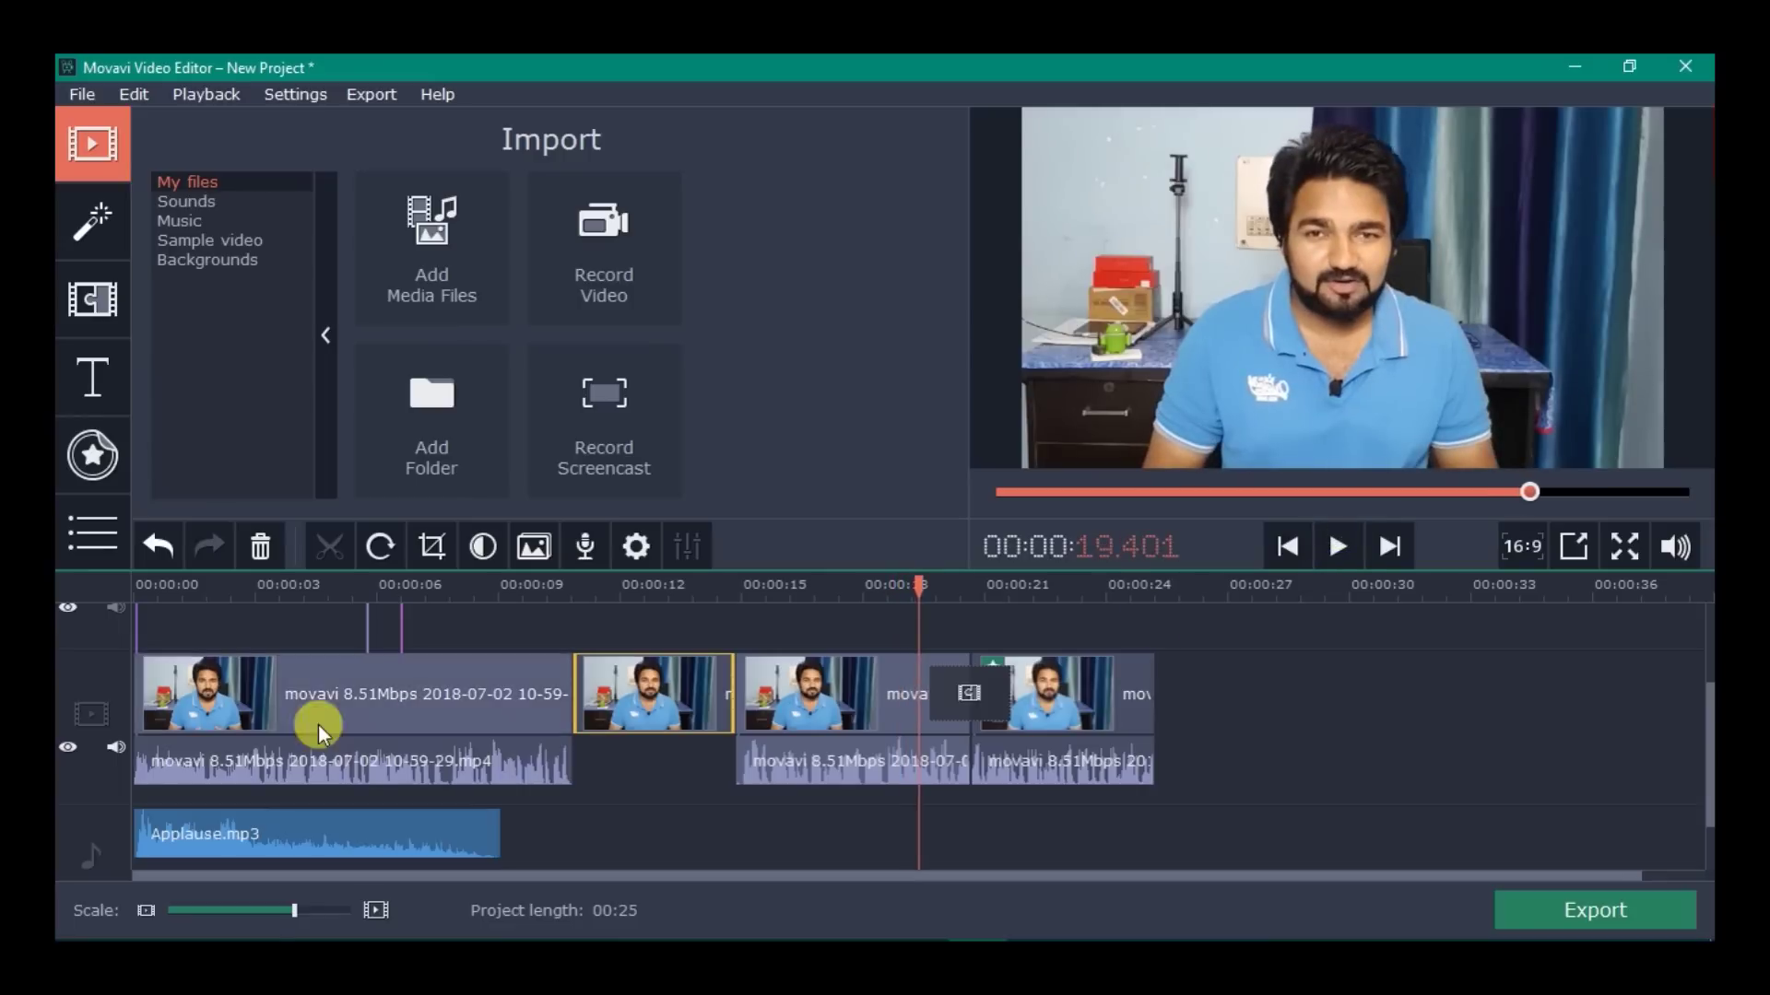
Apply the Paper planes filter to the video clip right after the freeze frame and play that section.
scroll(1703, 756, up, 1)
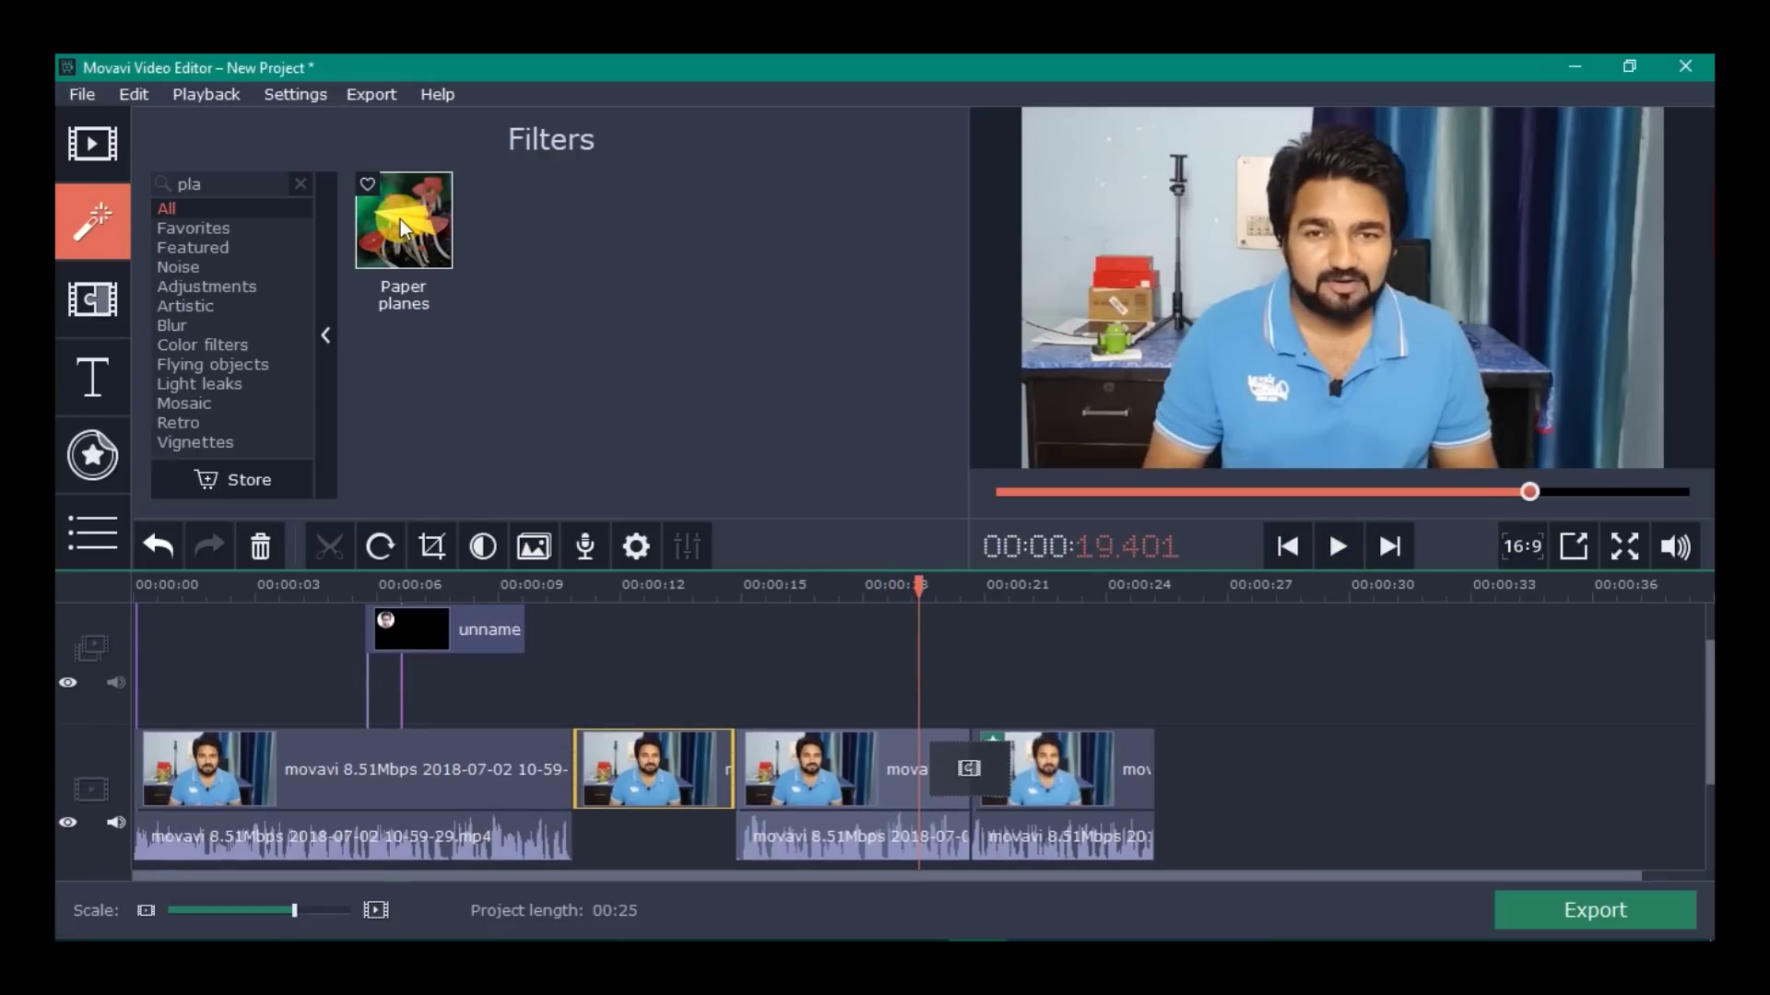
click(400, 219)
drag(405, 227, 789, 749)
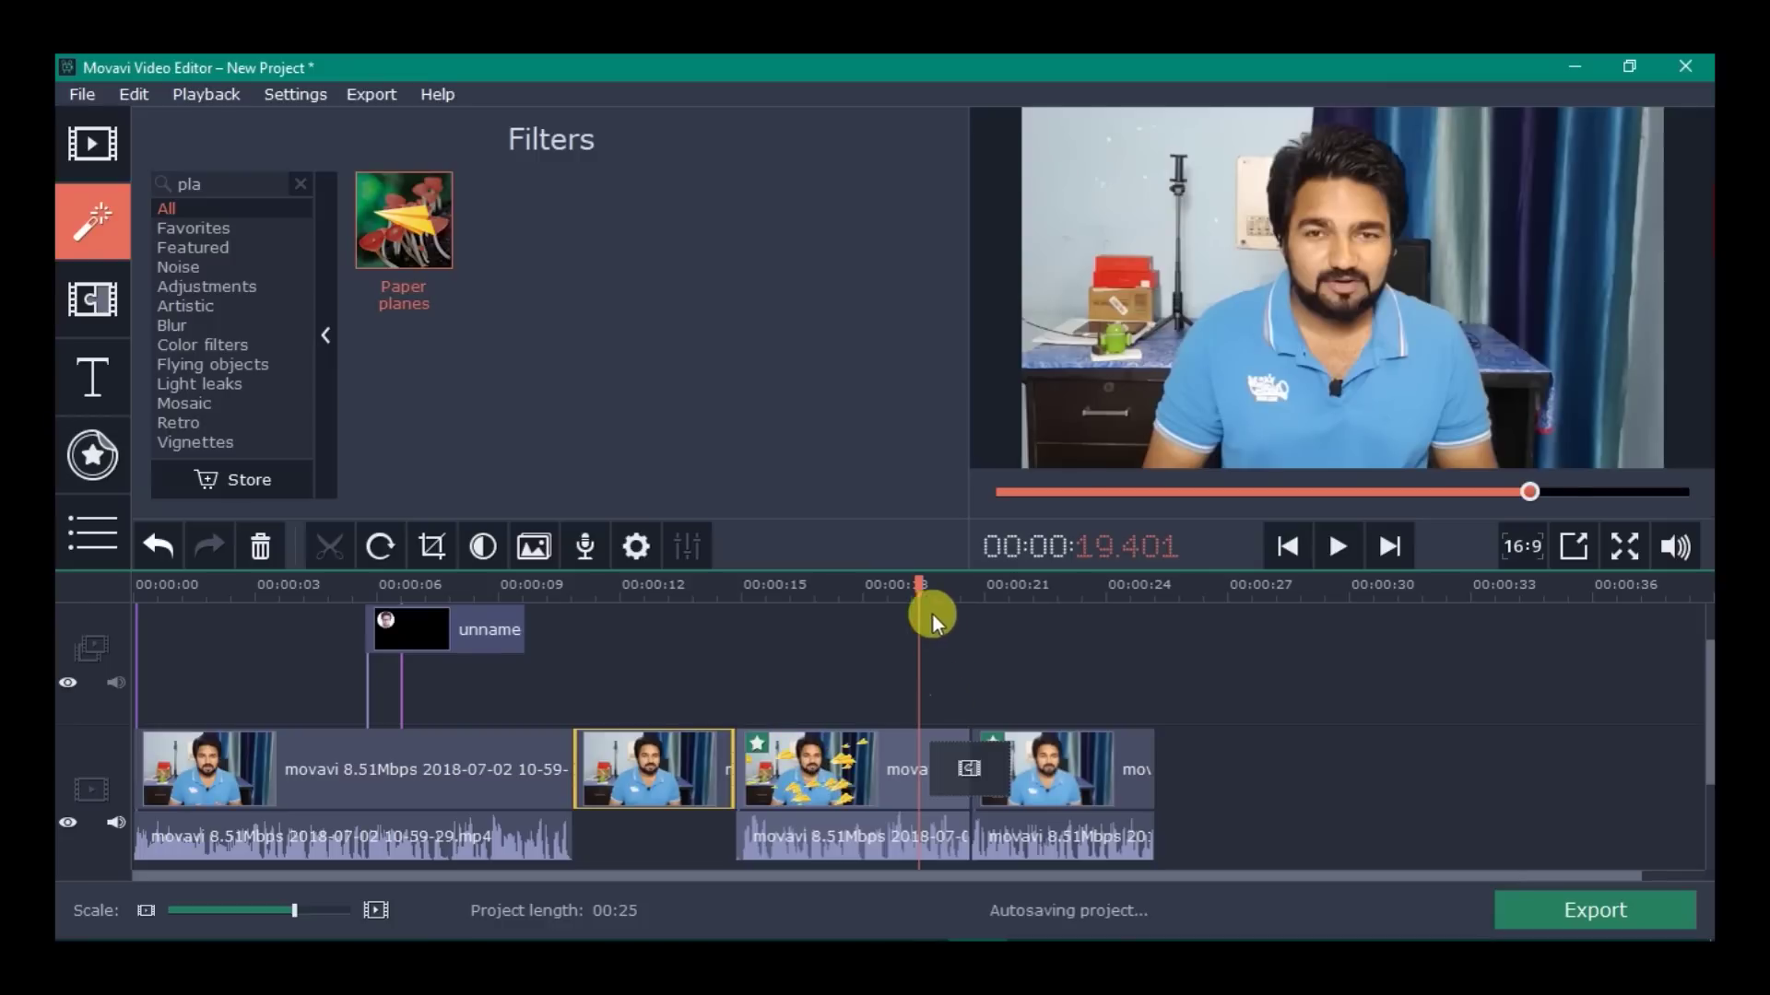
drag(915, 588, 830, 585)
click(722, 587)
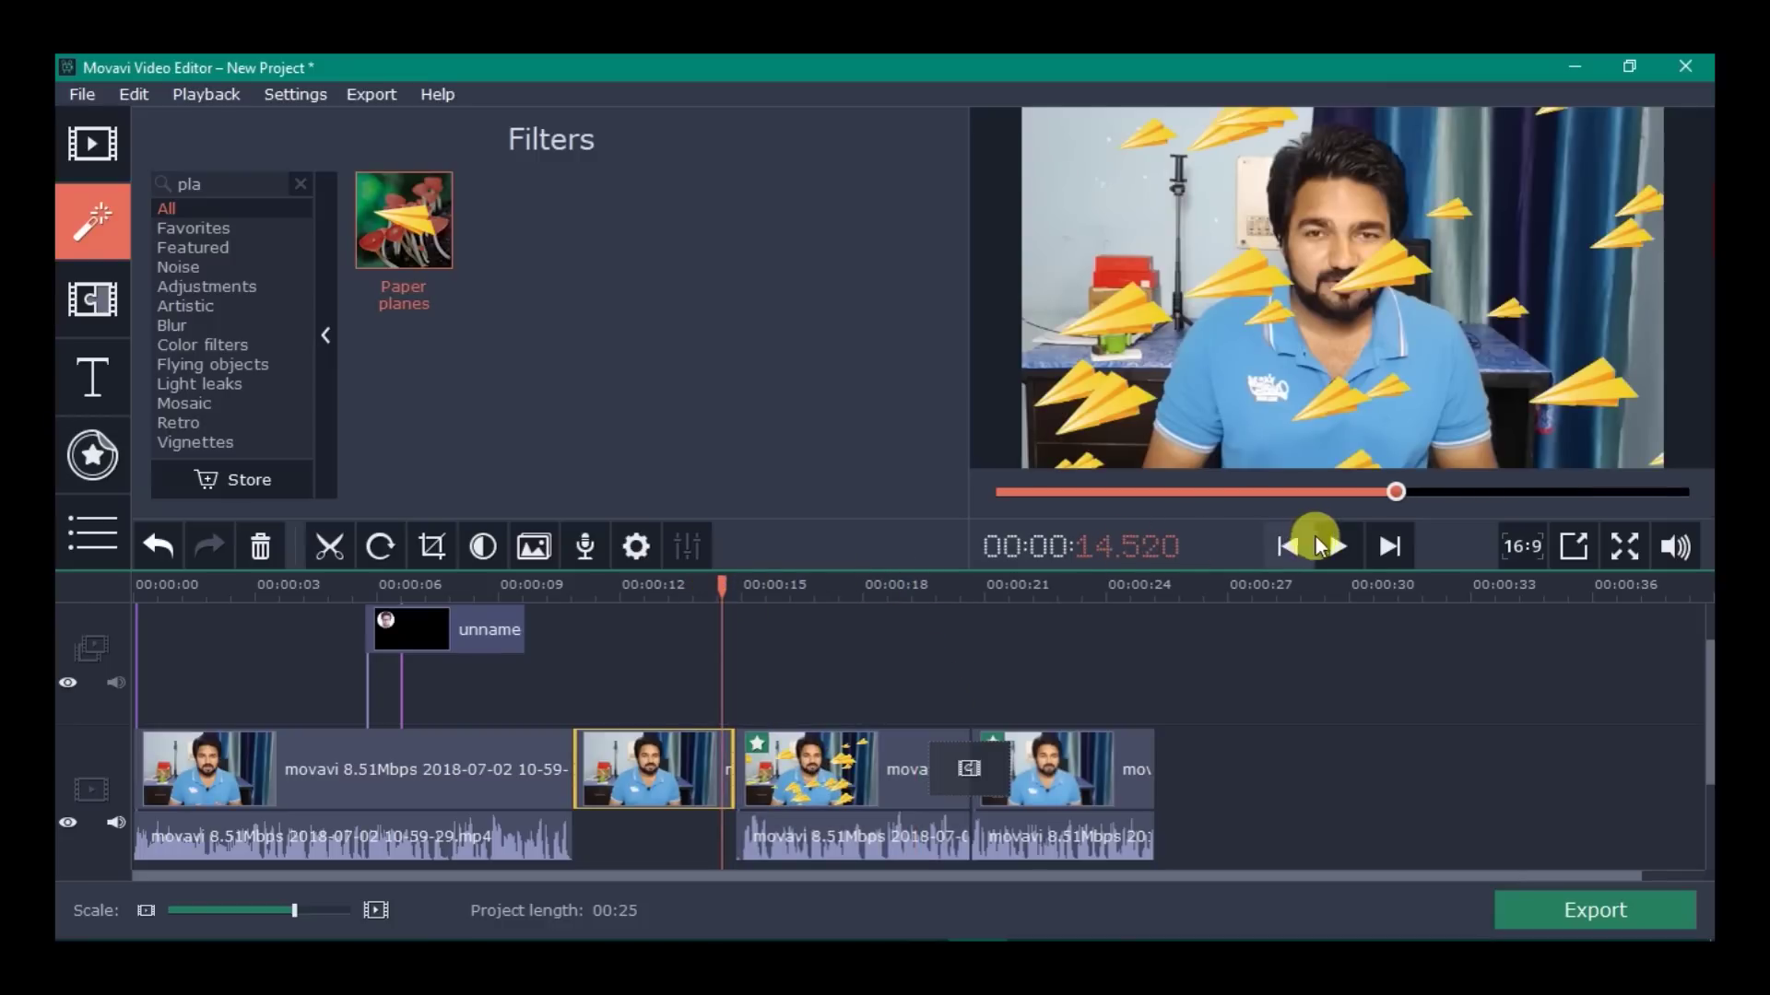
click(1339, 546)
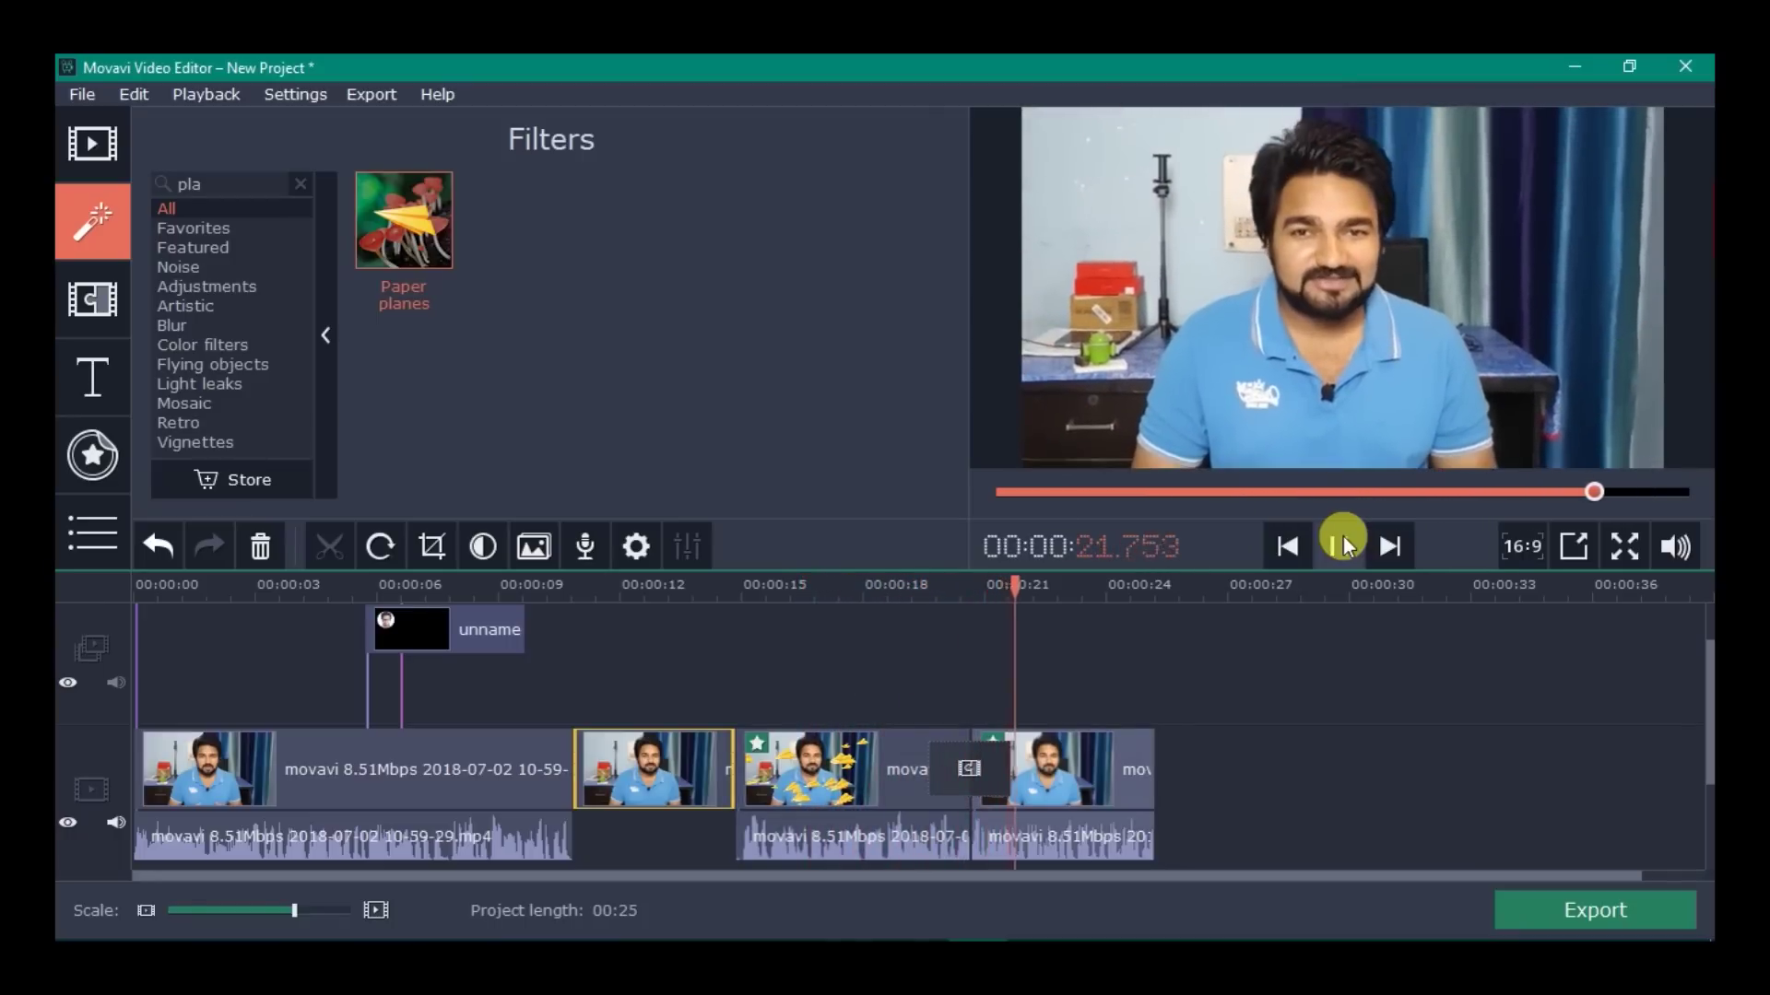
click(1338, 545)
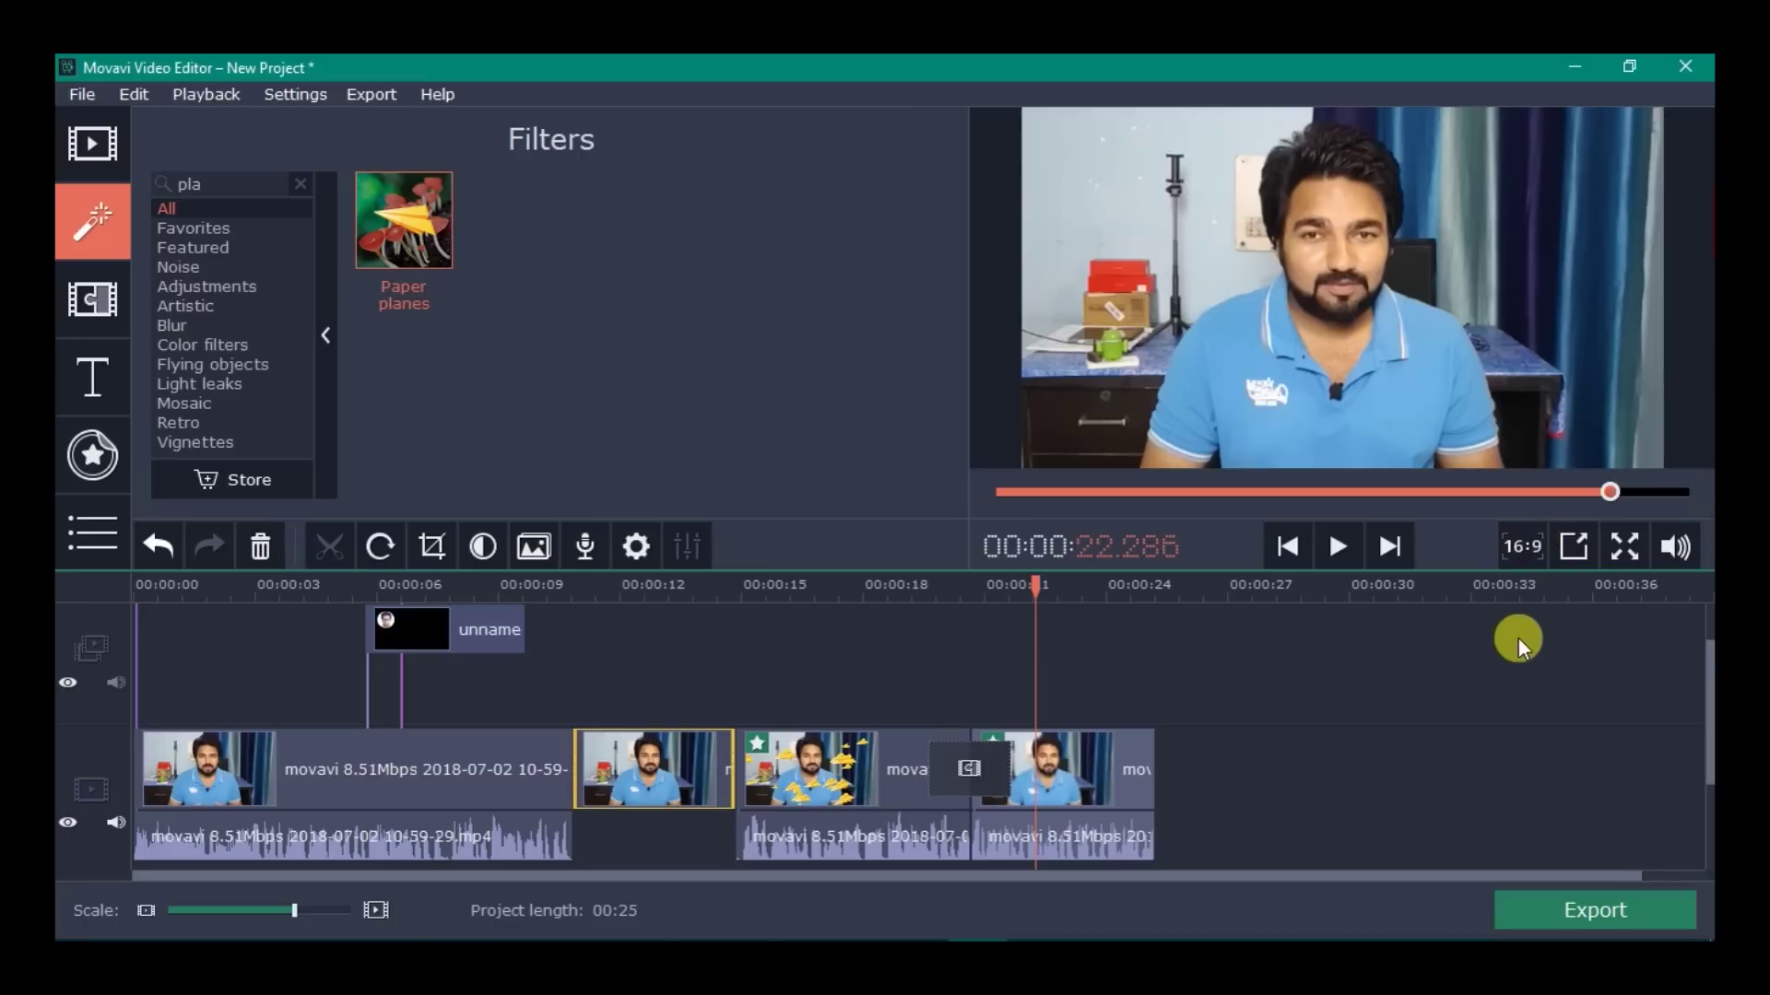
Change the project's aspect ratio to 9:16.
click(1529, 551)
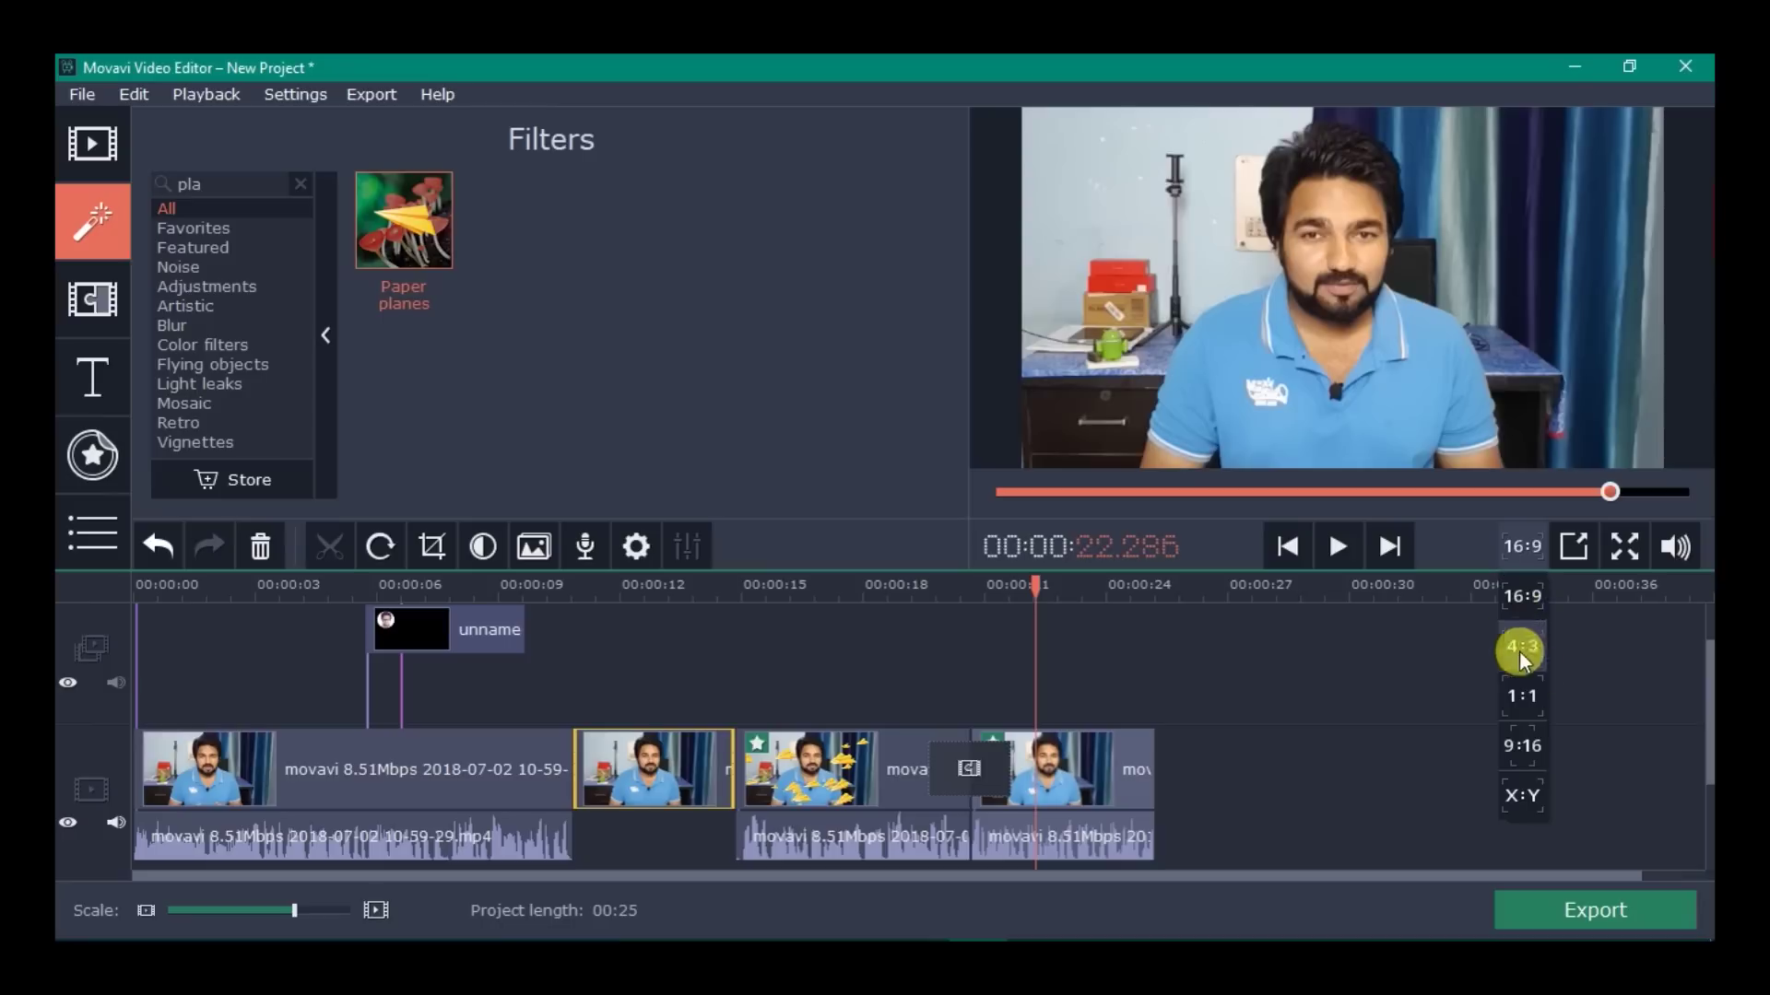
click(1521, 745)
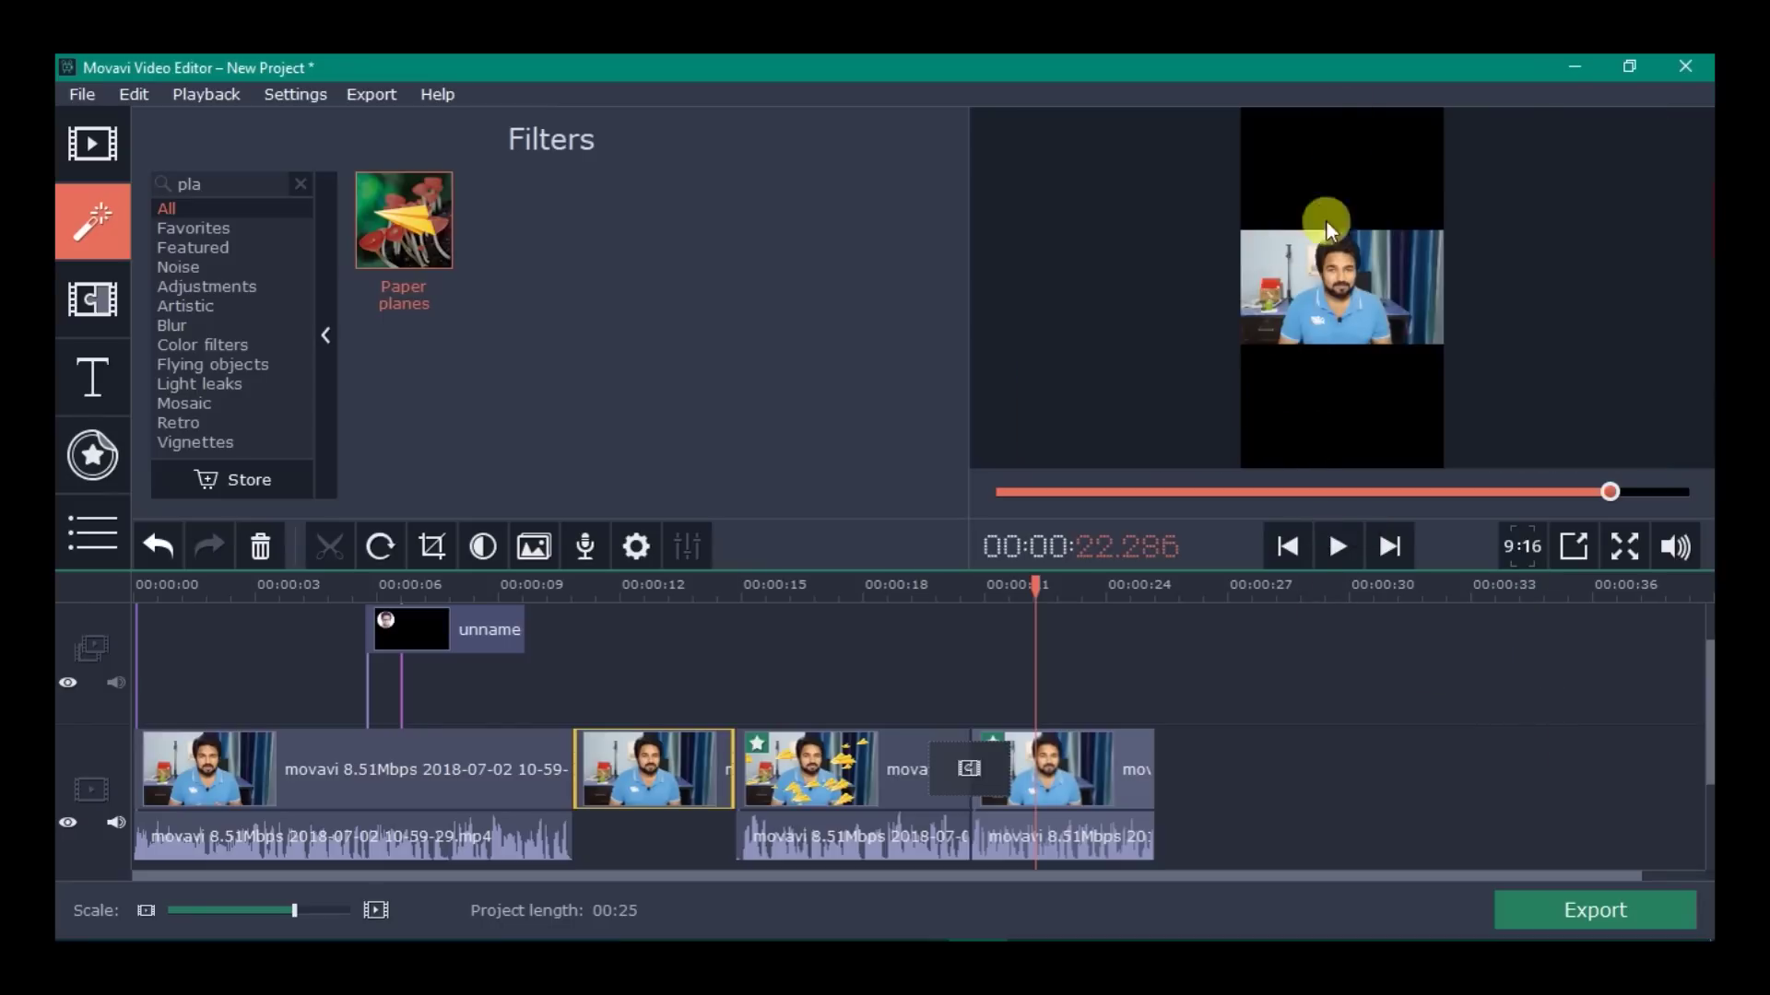
Change the project's aspect ratio back to 16:9.
click(1520, 547)
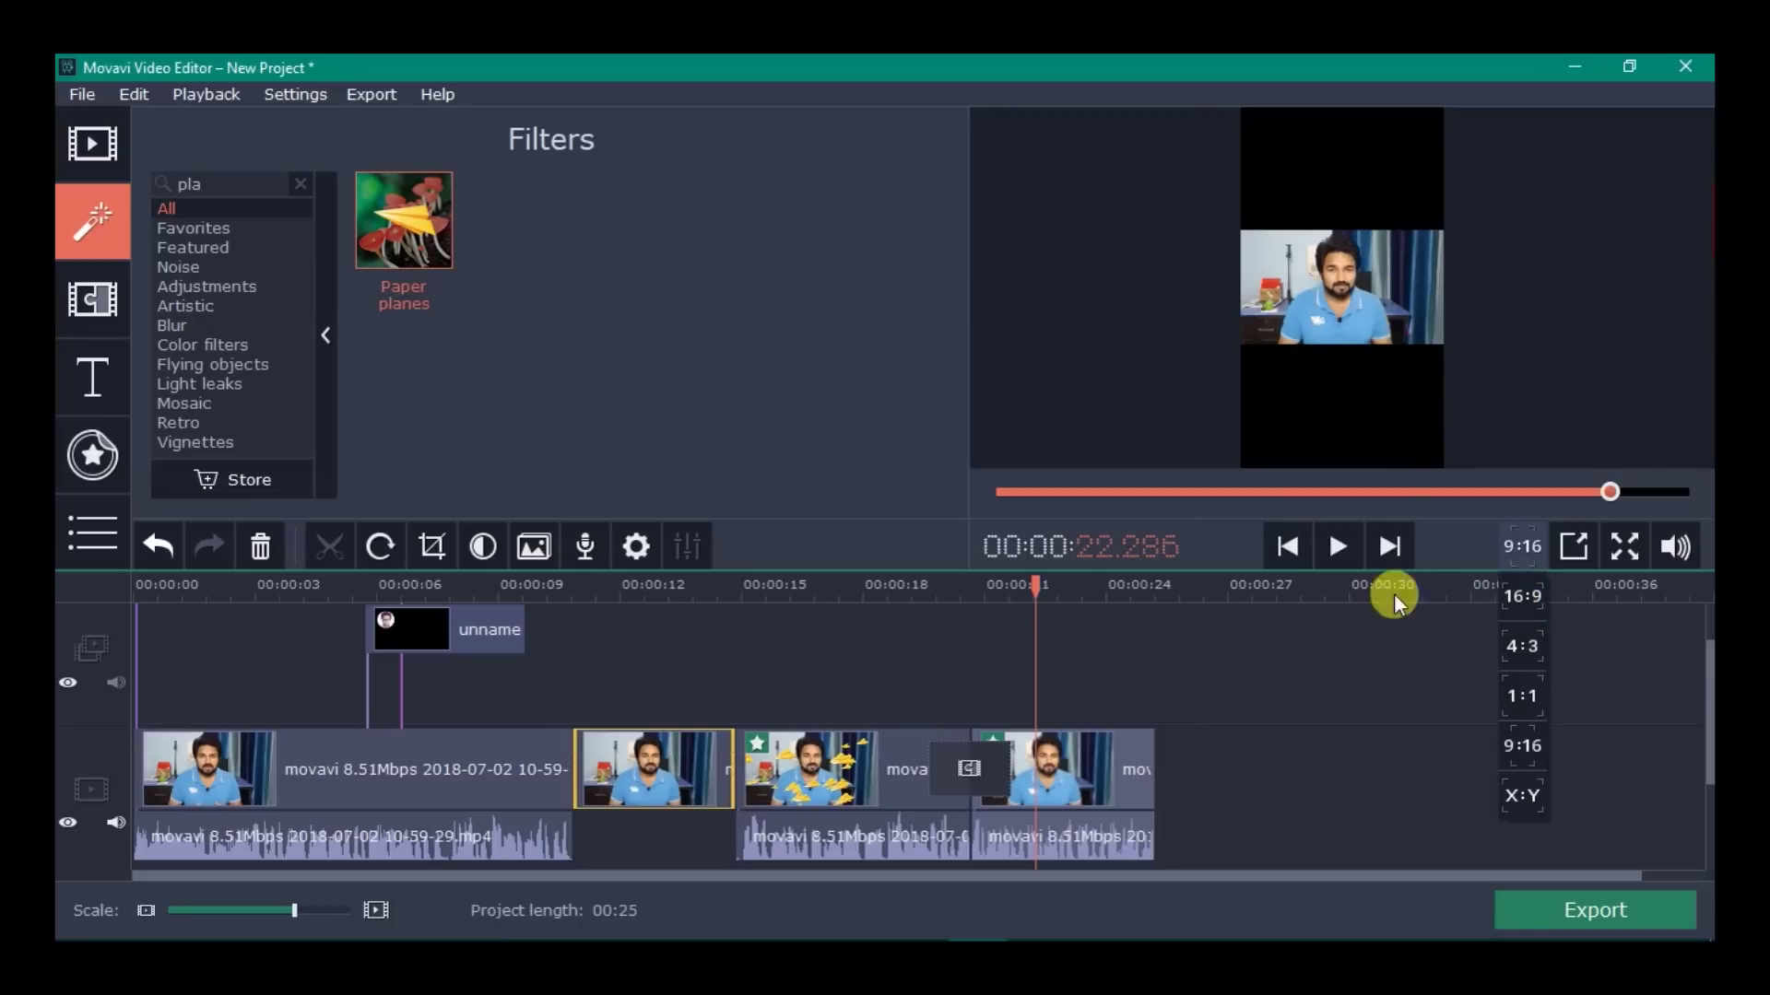
click(1521, 595)
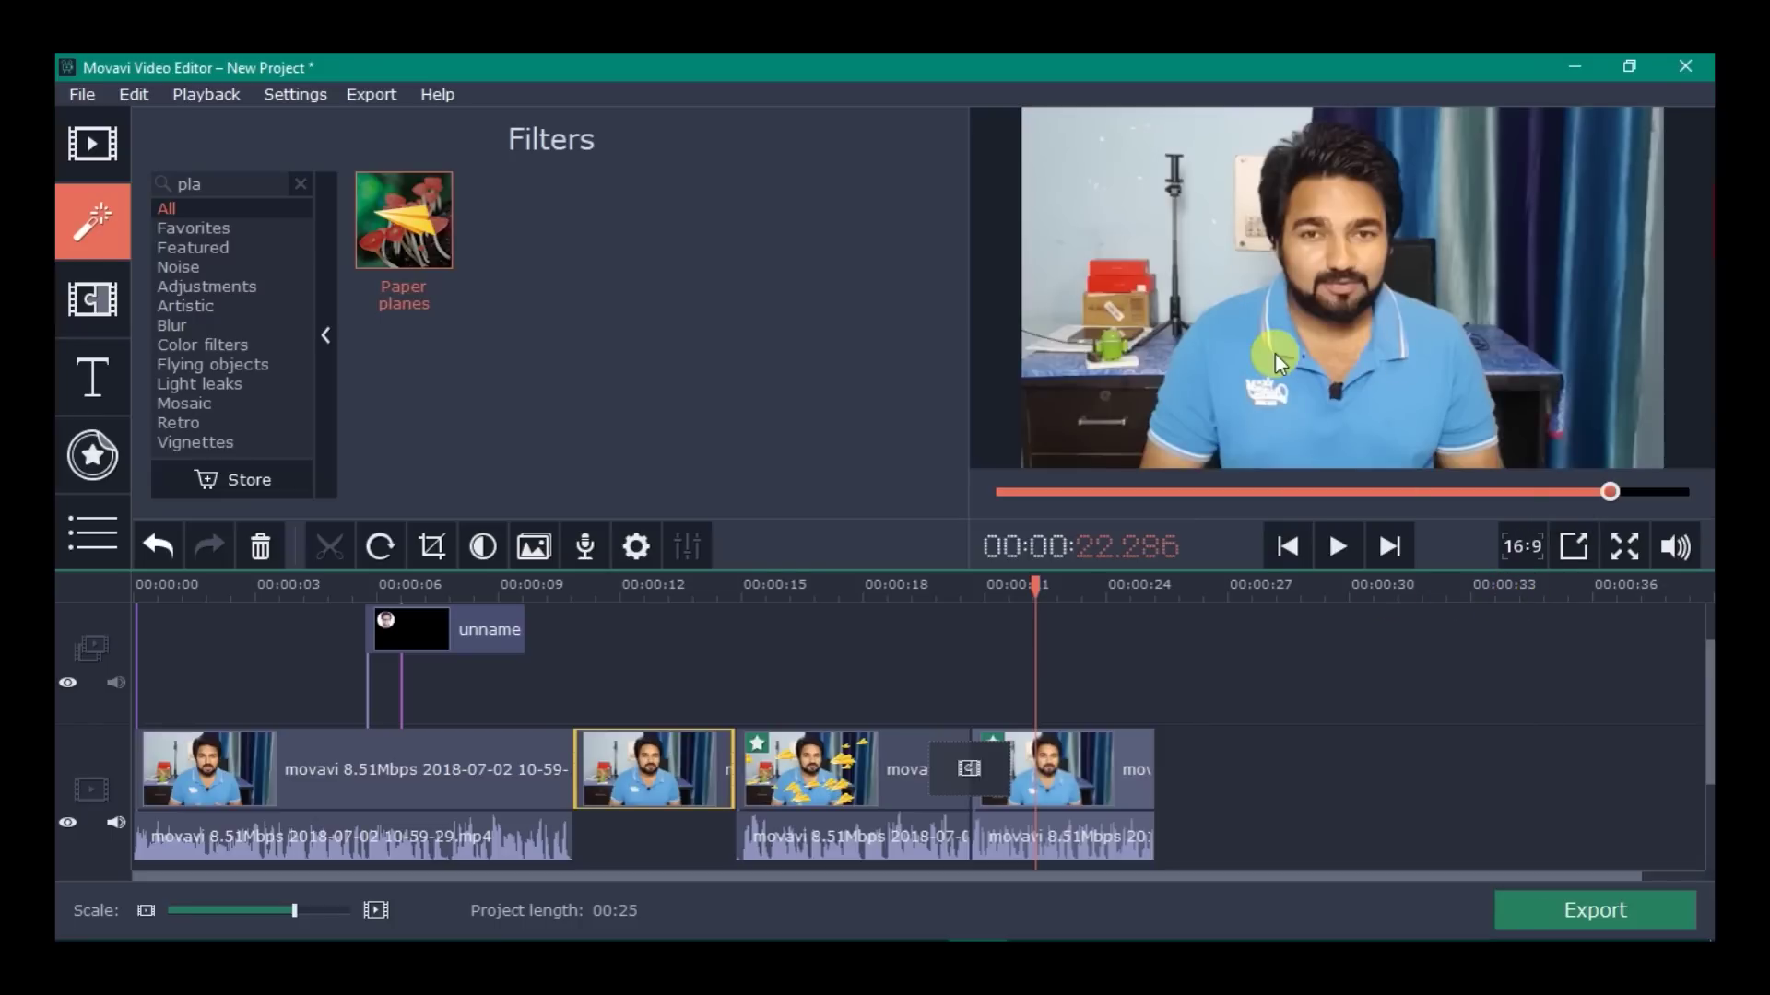
Examine the audio recording options at 00:00:10.080, close them and preview the timeline up to 00:00:19.380.
click(544, 653)
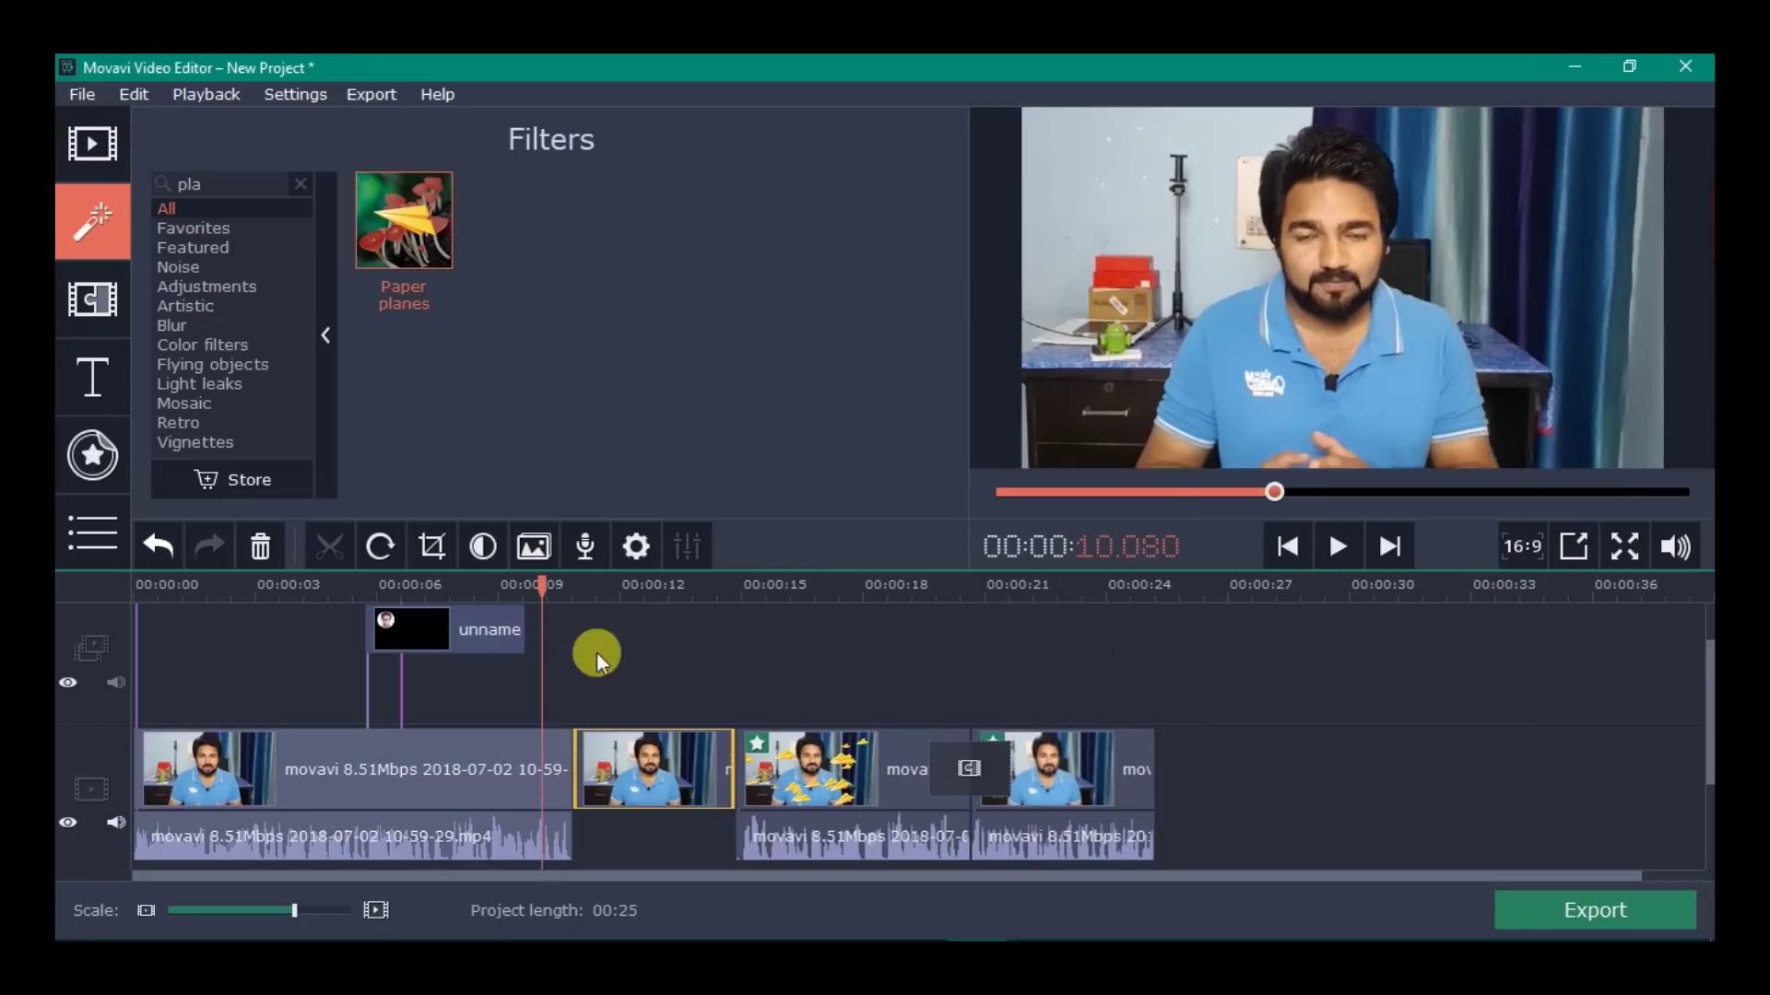
click(581, 544)
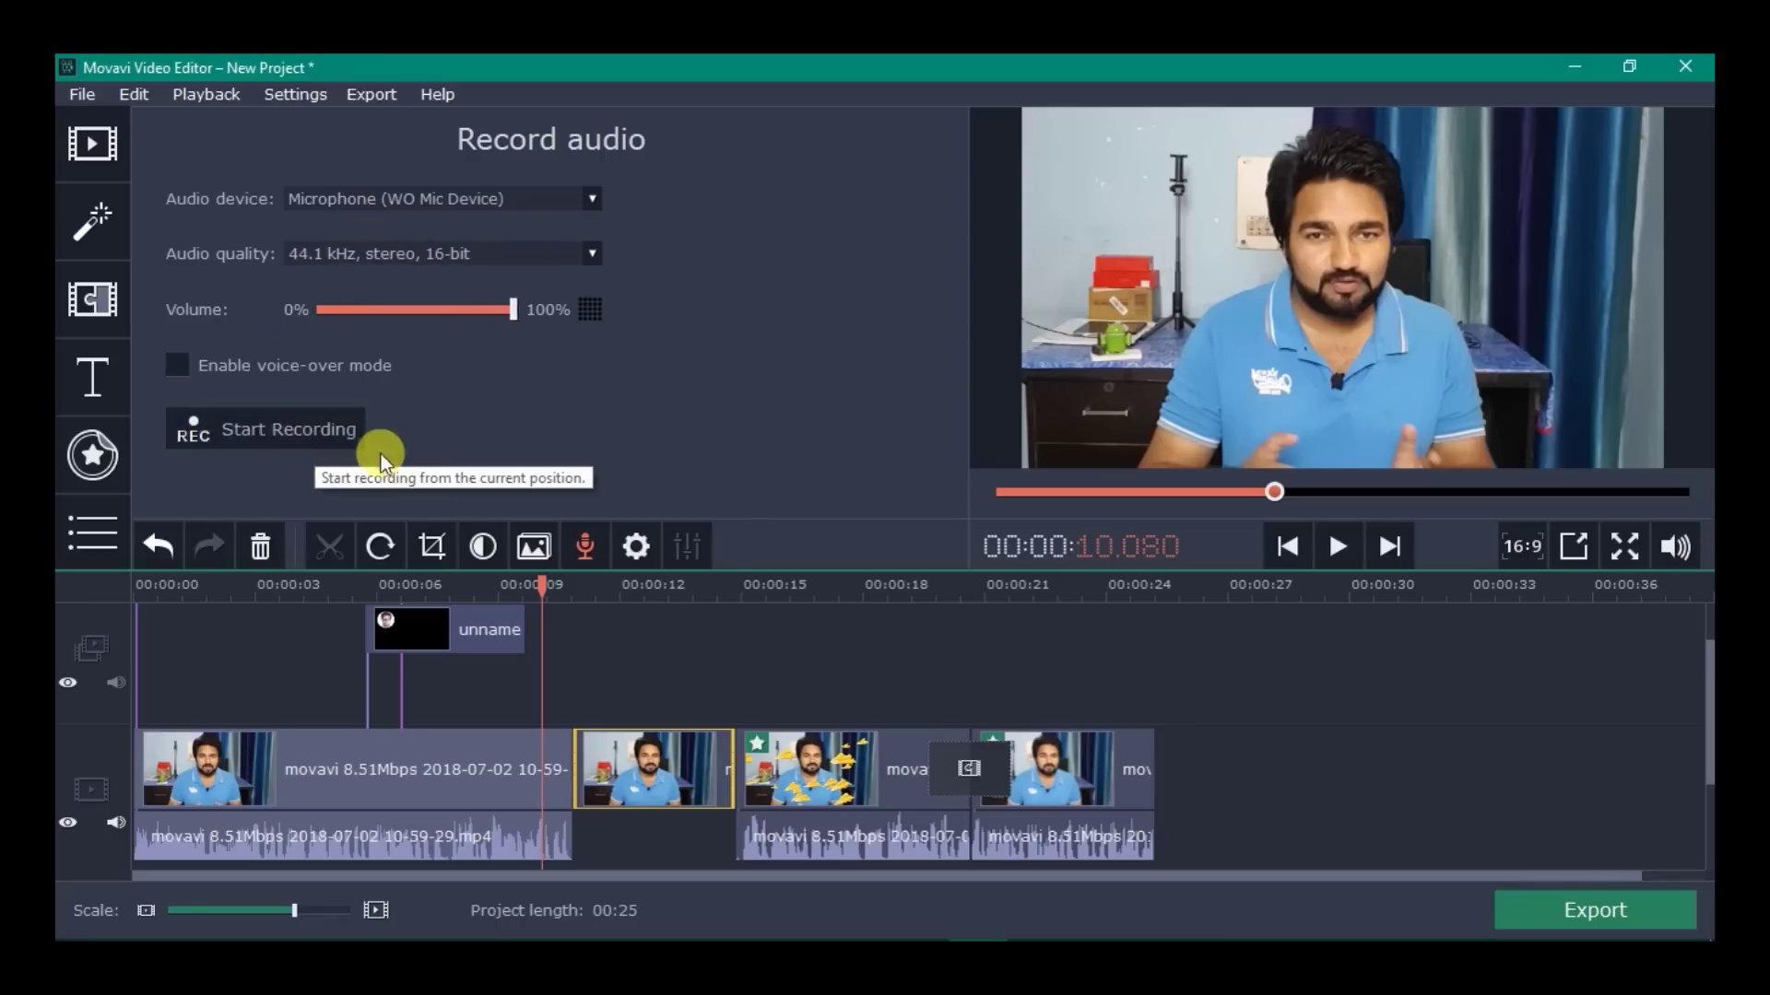
click(434, 663)
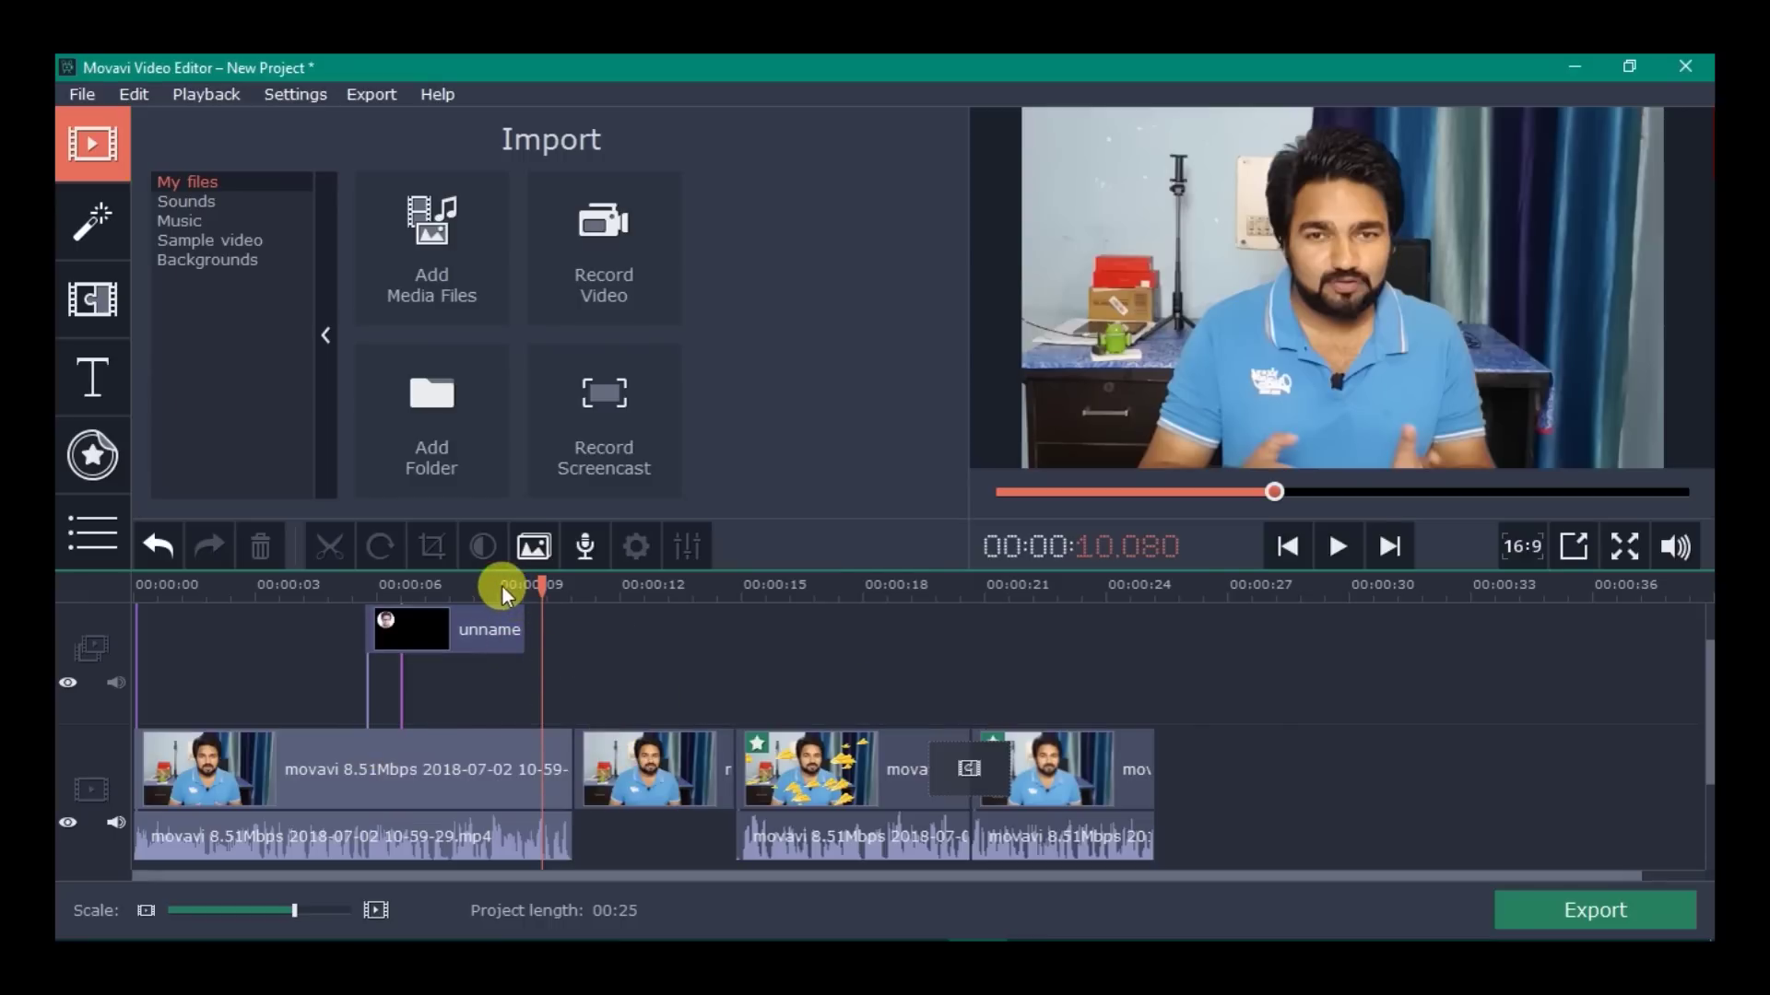
drag(501, 588, 917, 616)
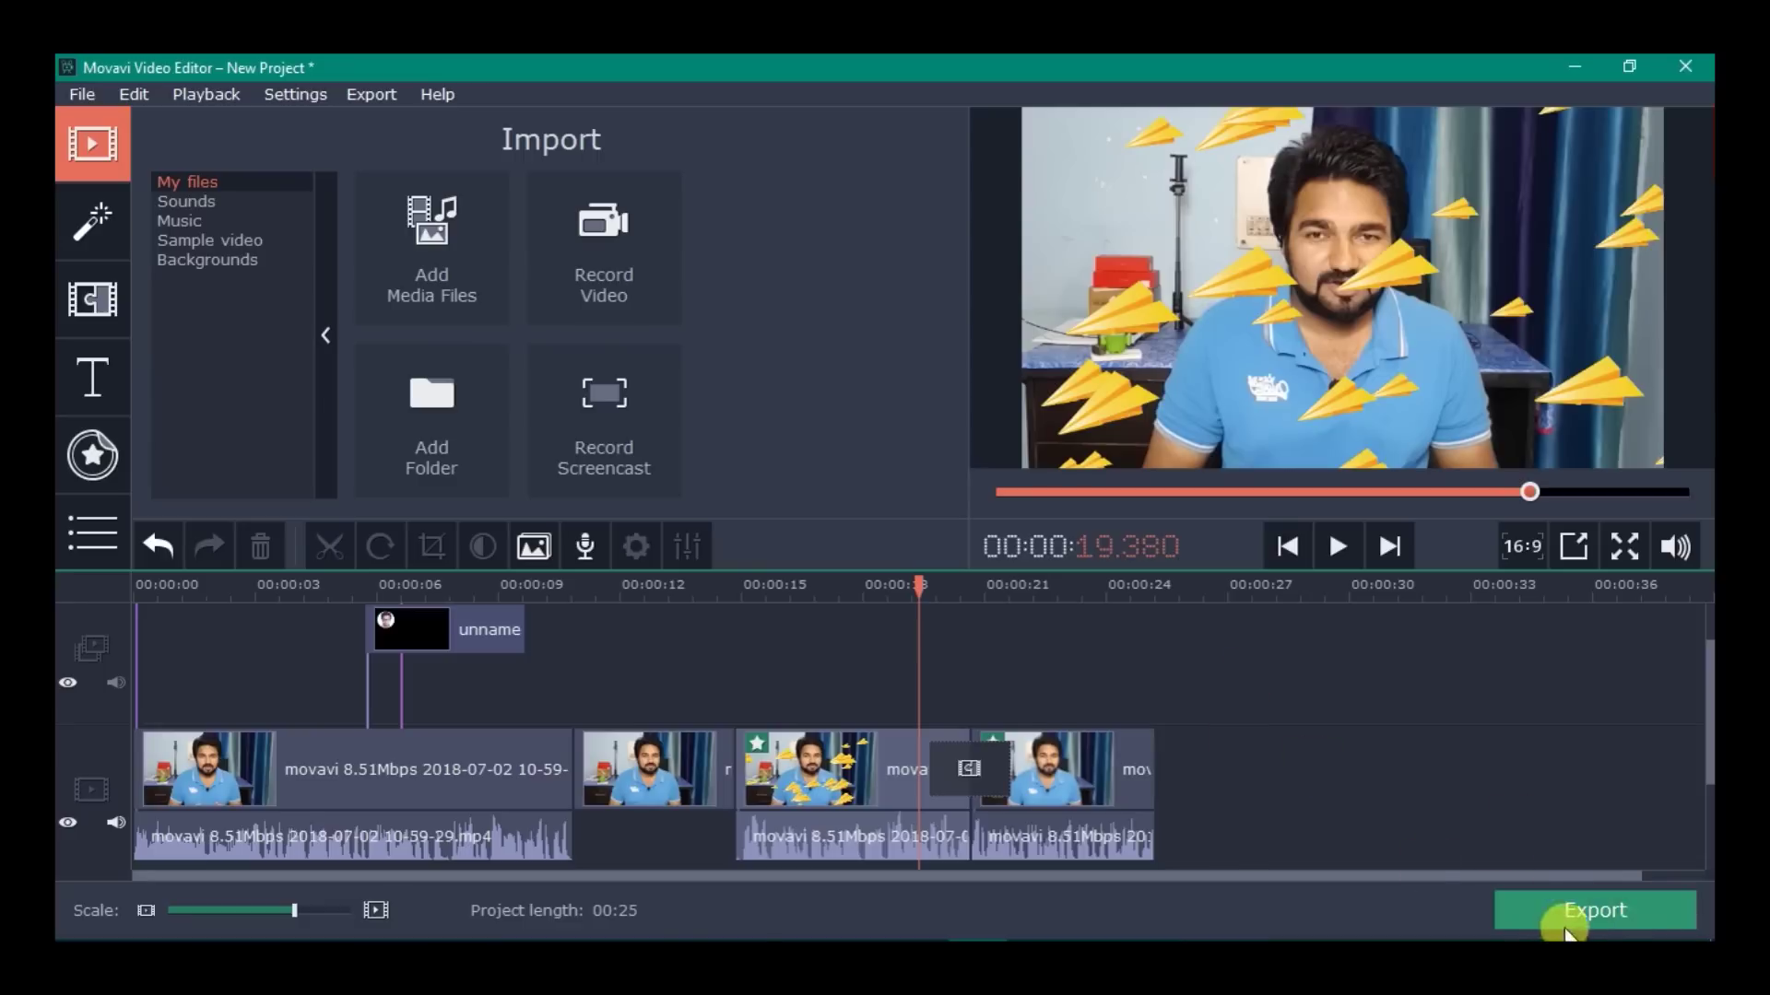
Open the project's export options and examine the file name field and the YouTube upload title, description, category and tags.
click(1595, 916)
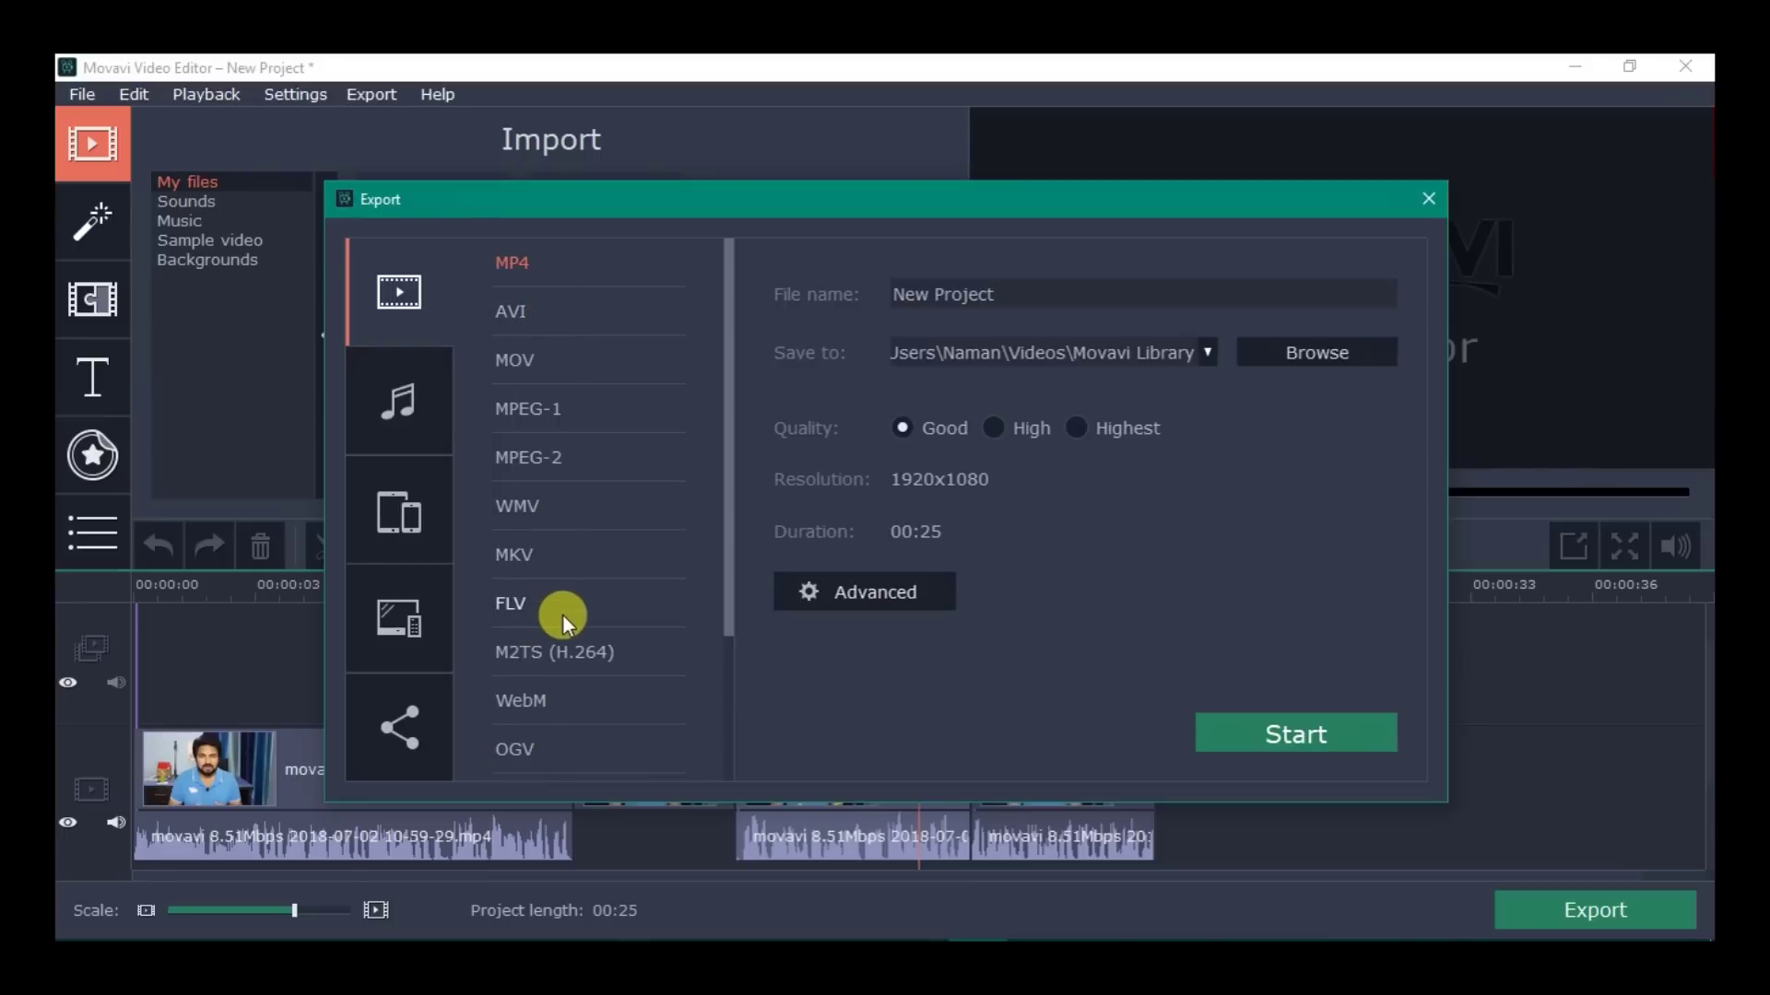
triple_click(991, 290)
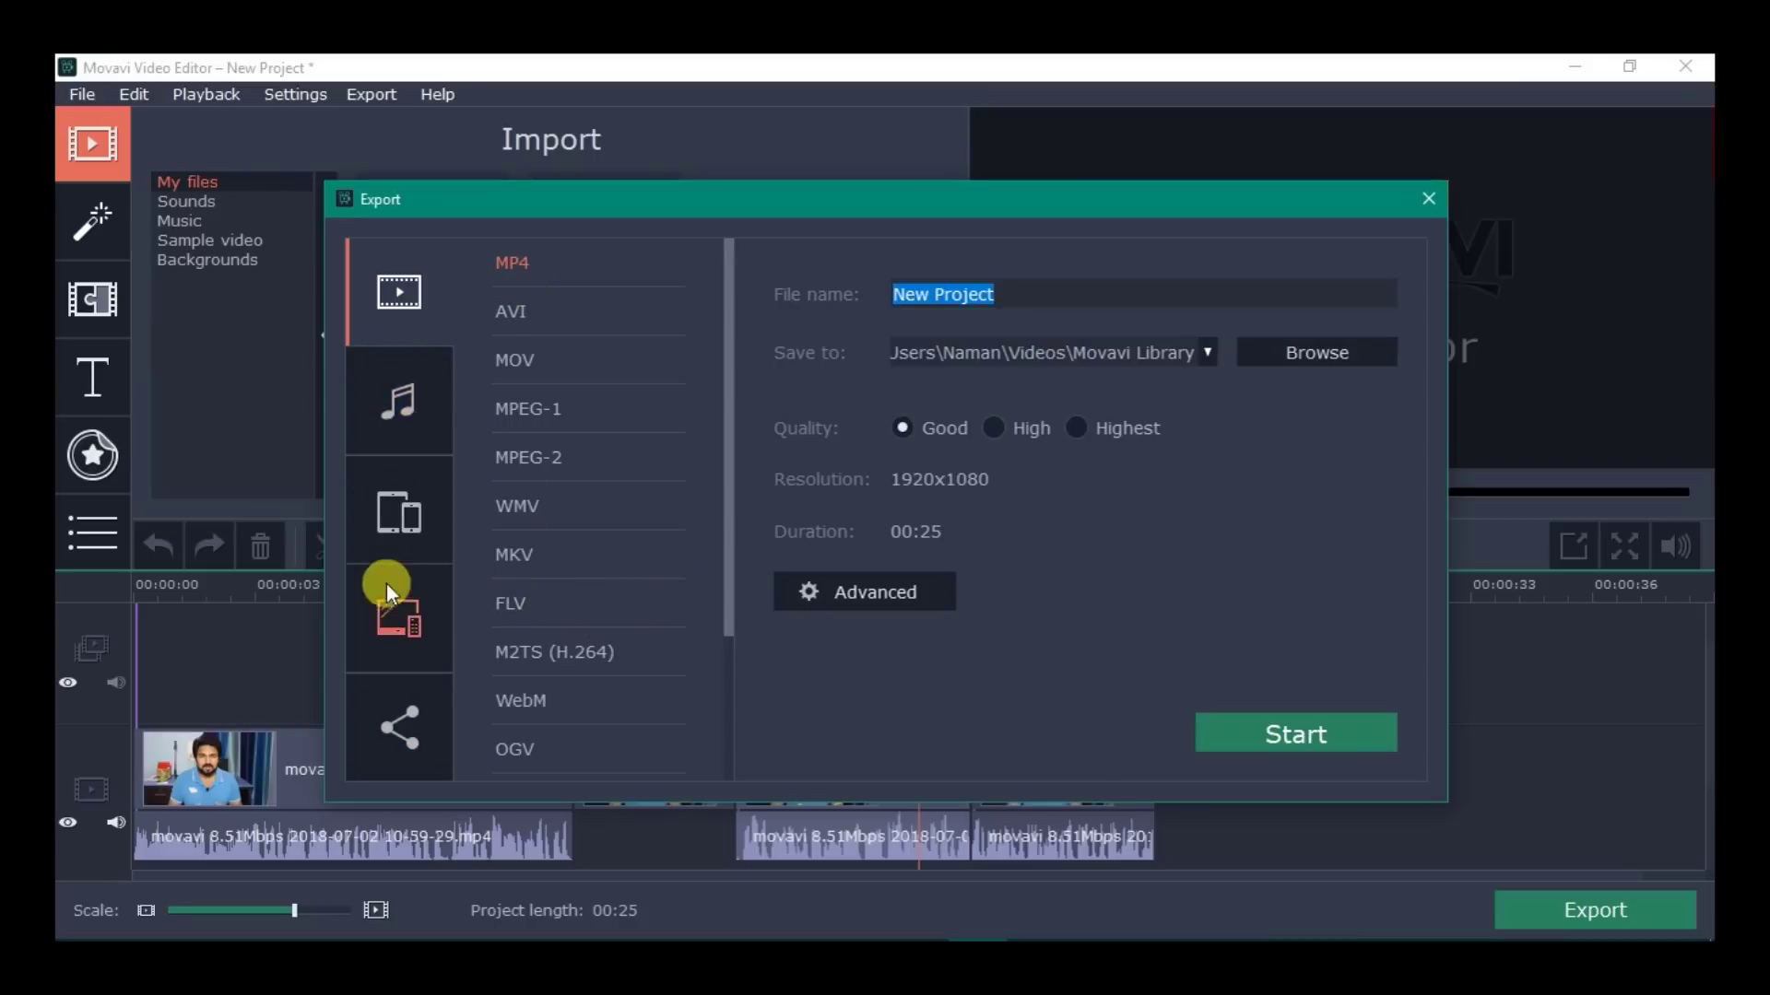
click(396, 733)
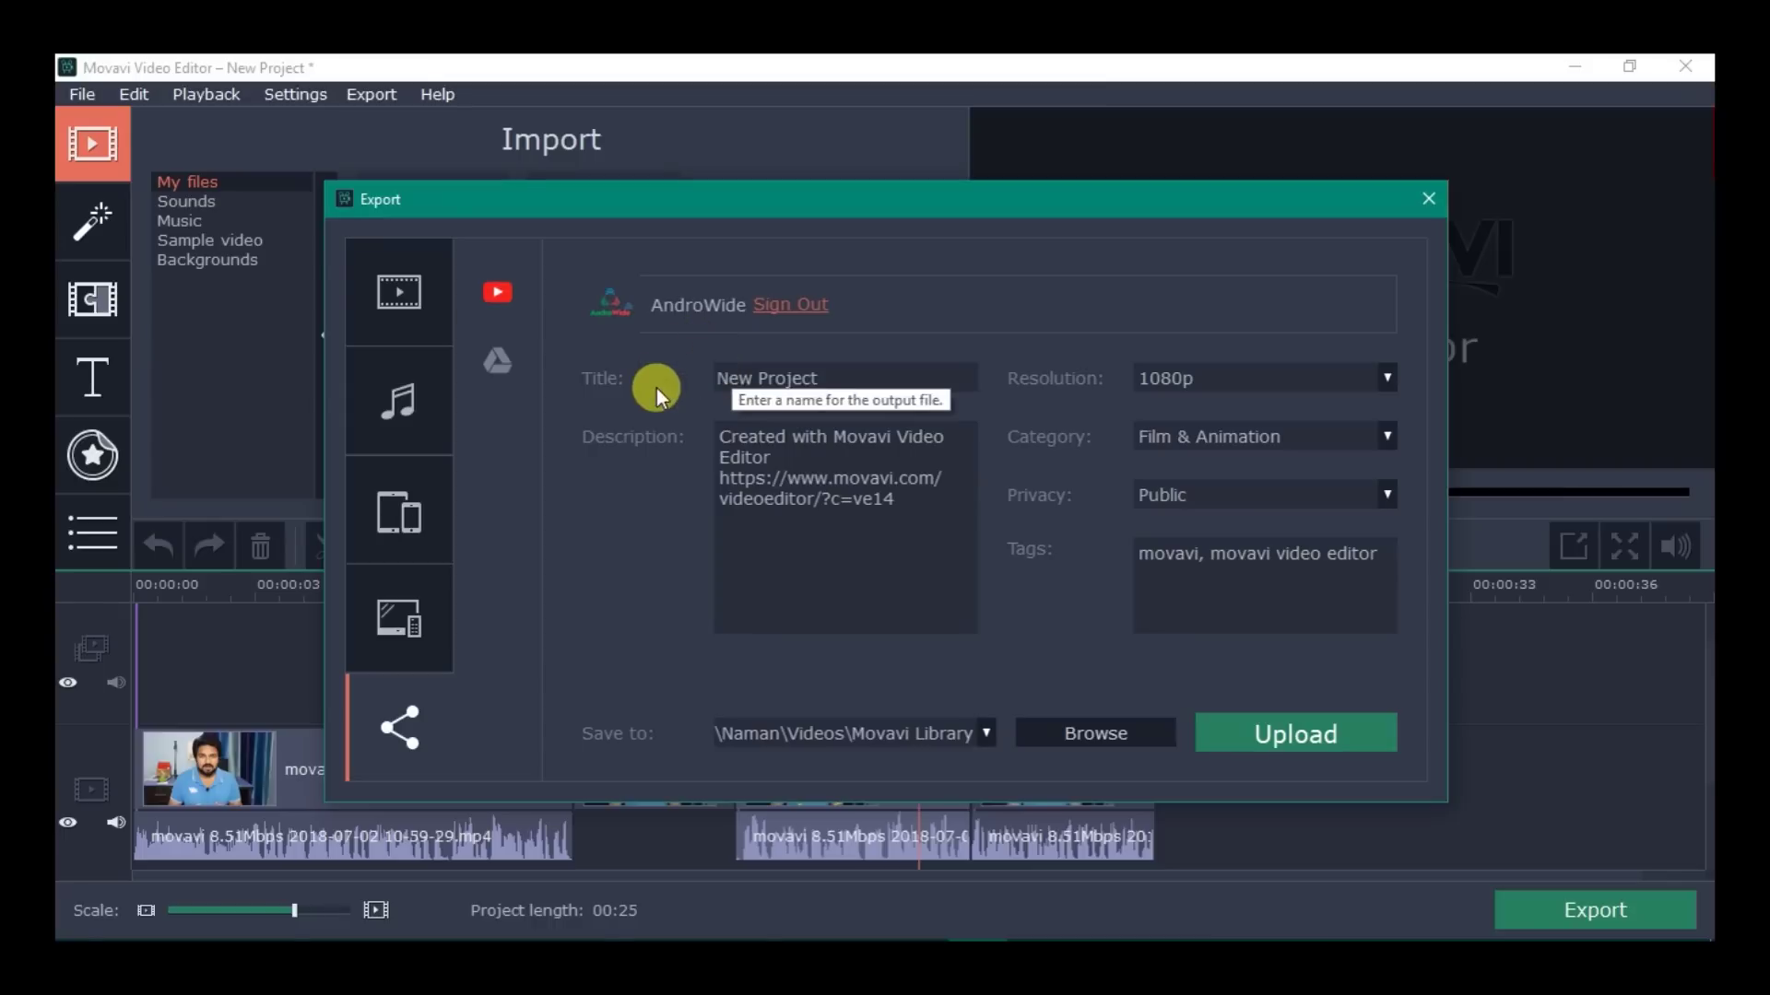
drag(839, 378, 702, 361)
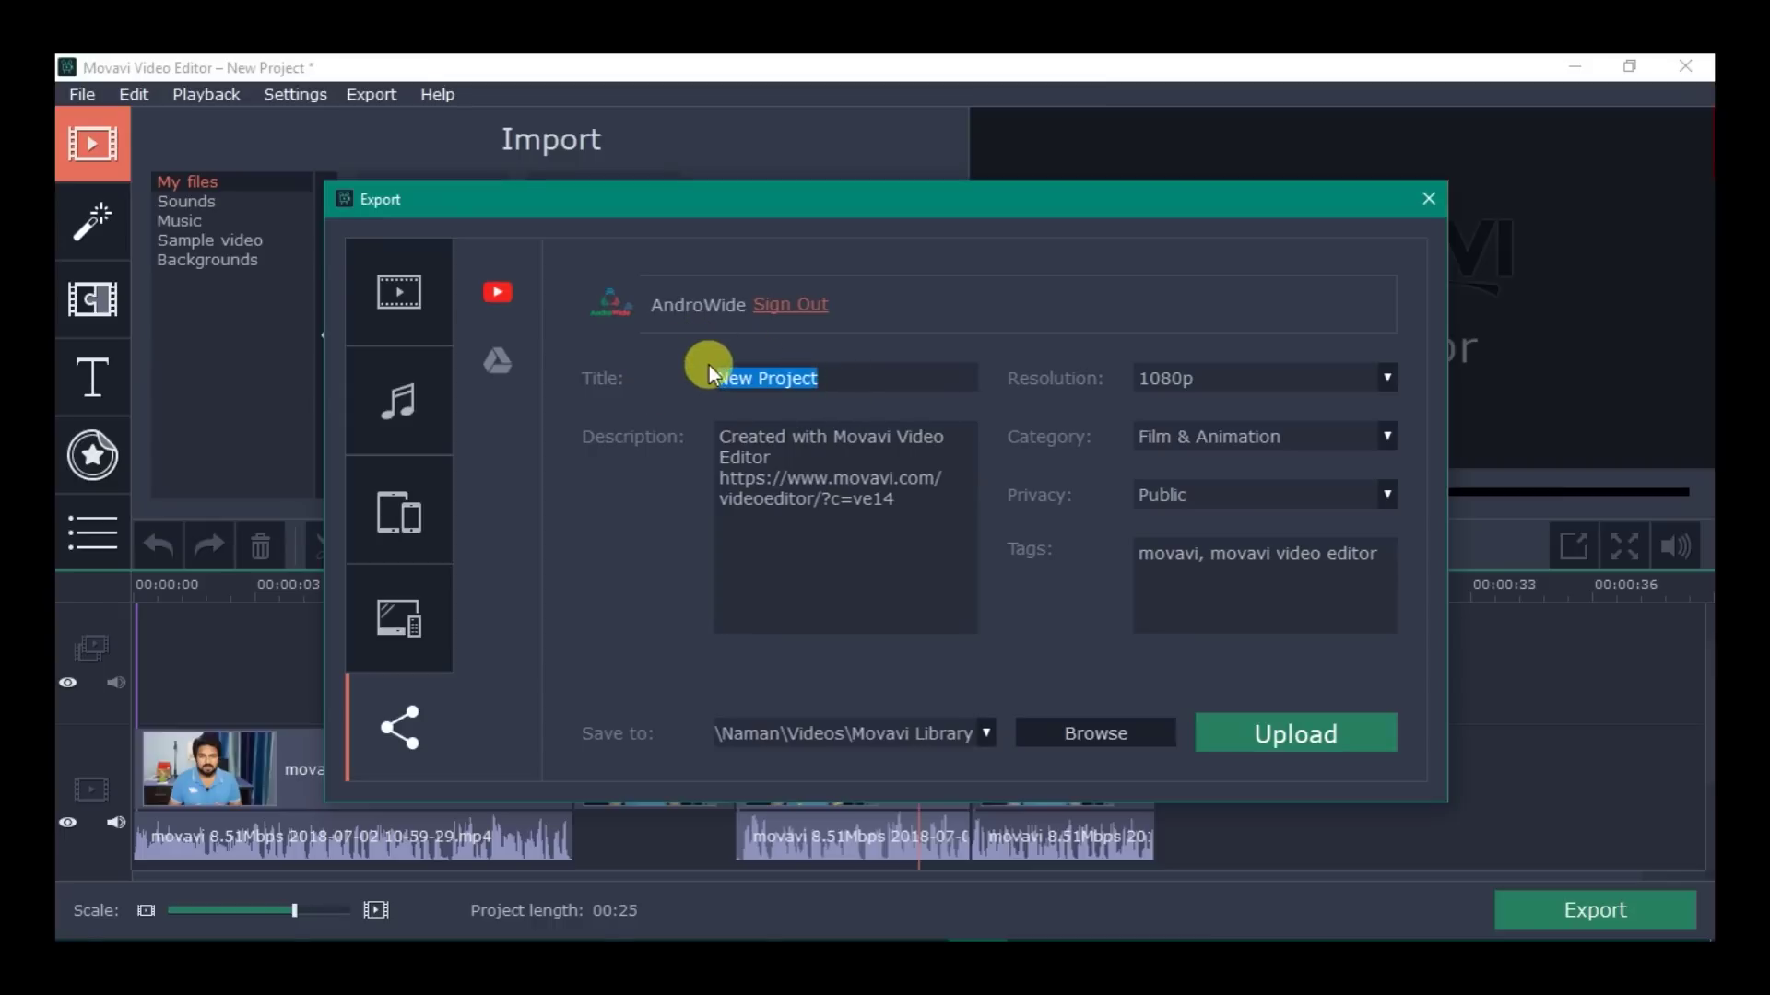
drag(899, 502, 714, 443)
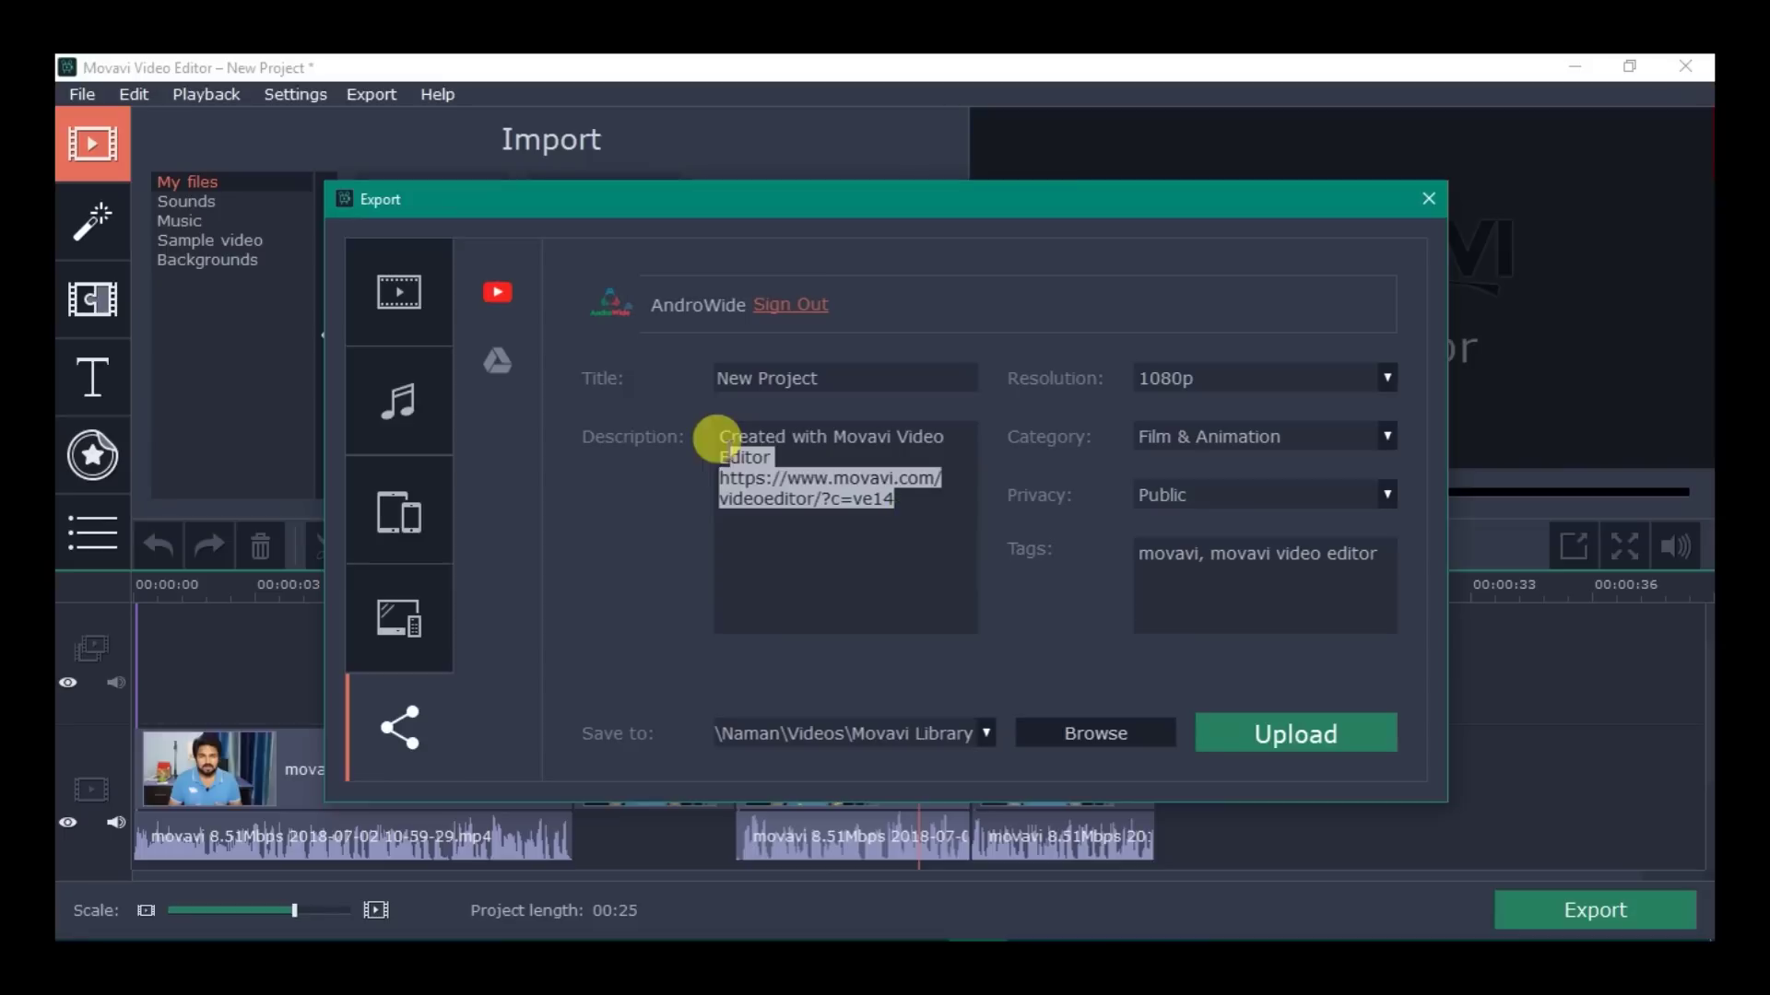
click(809, 538)
click(1242, 422)
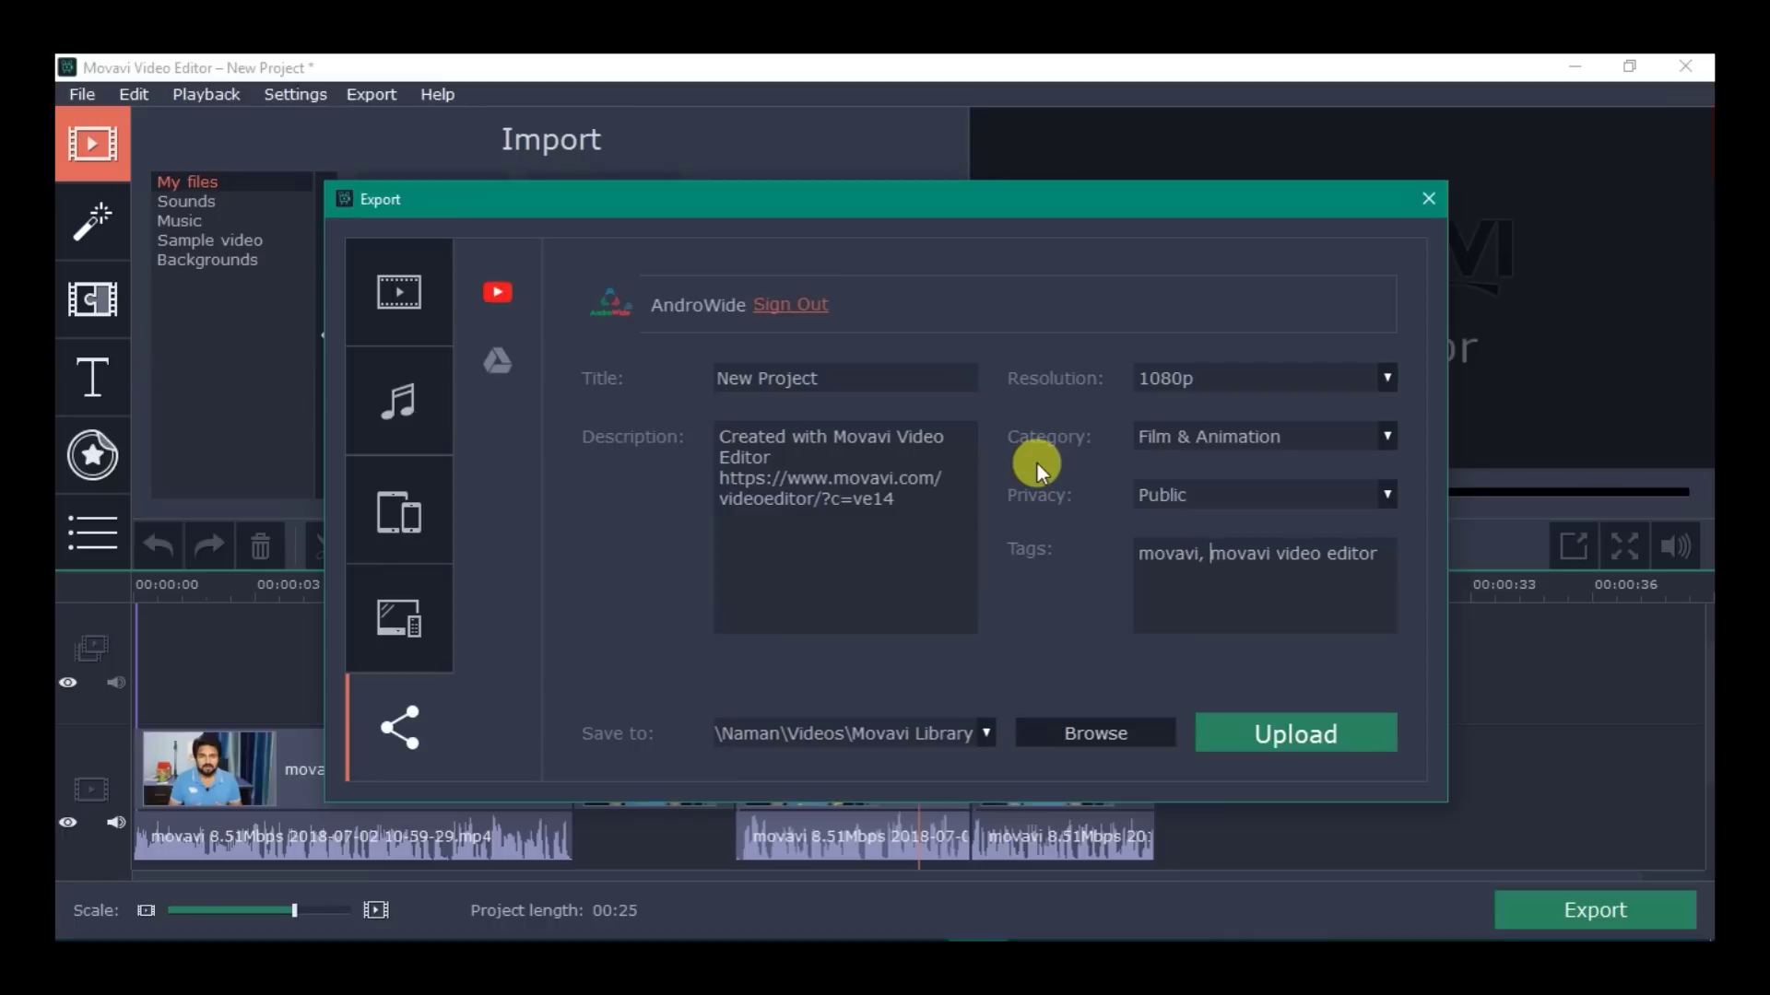
Return to the MP4 video export options and set the export quality to High.
click(384, 282)
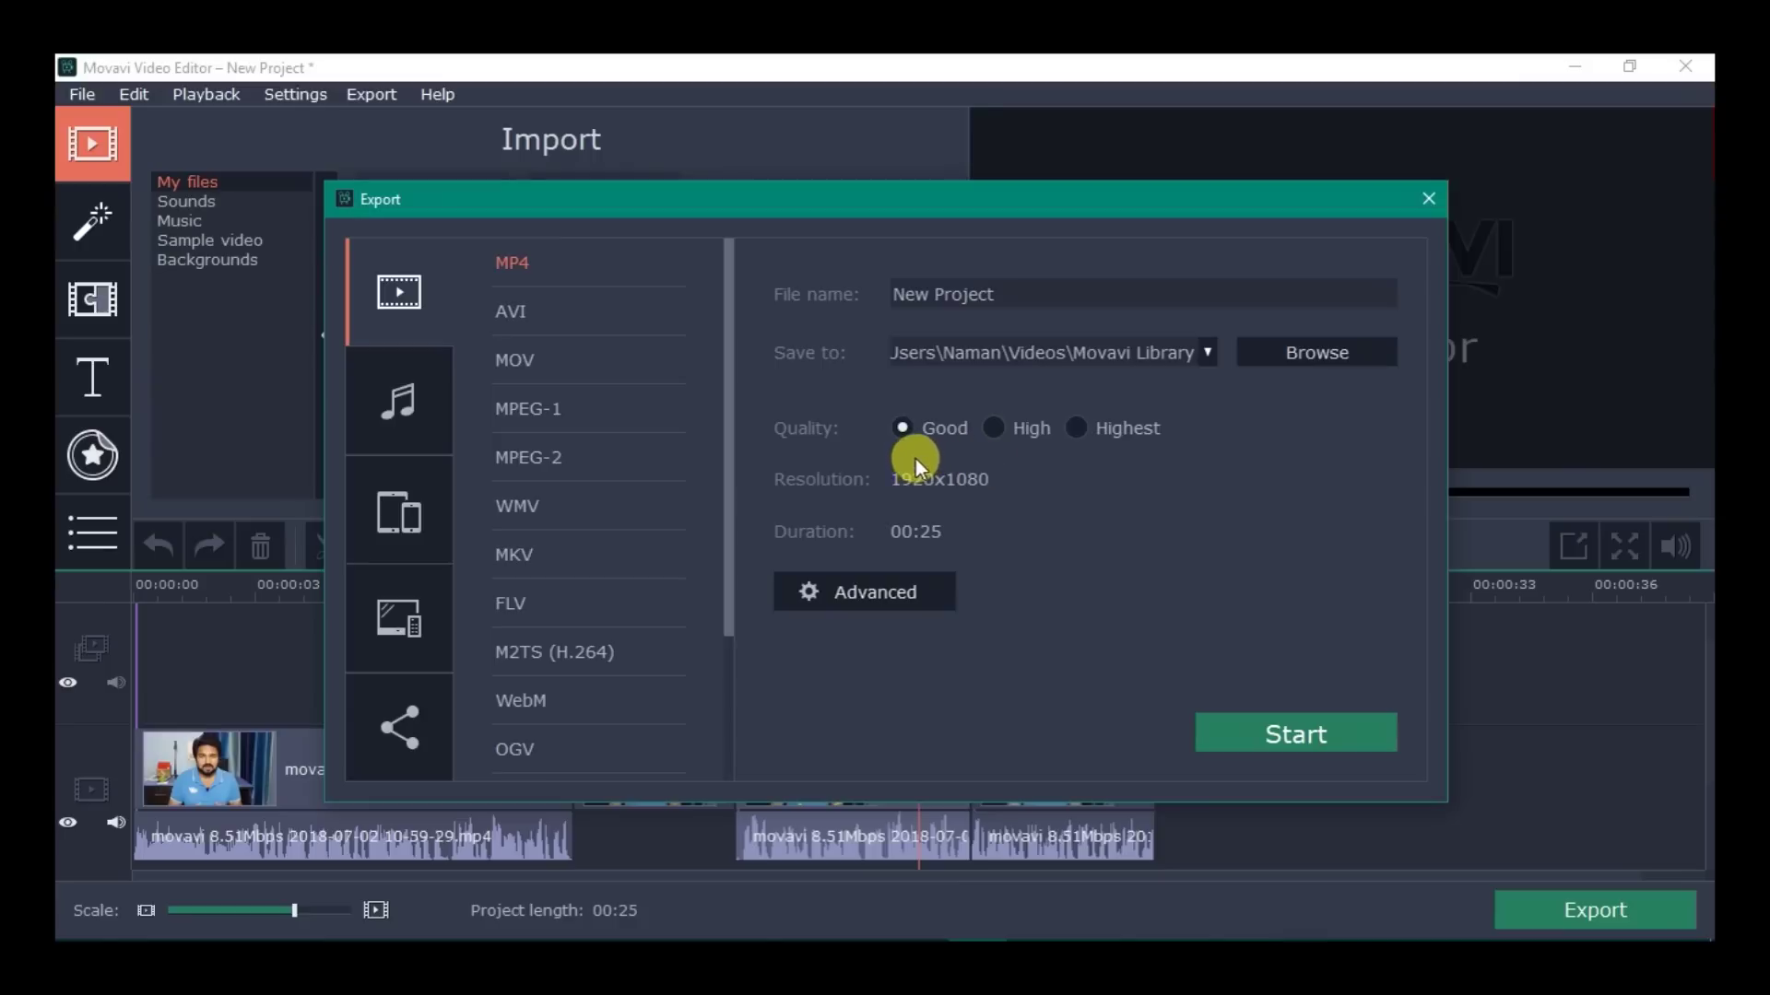
click(1077, 435)
click(996, 429)
click(1084, 433)
click(991, 430)
Check the advanced video and audio export settings without changing them and start exporting the project as an MP4 file.
click(874, 588)
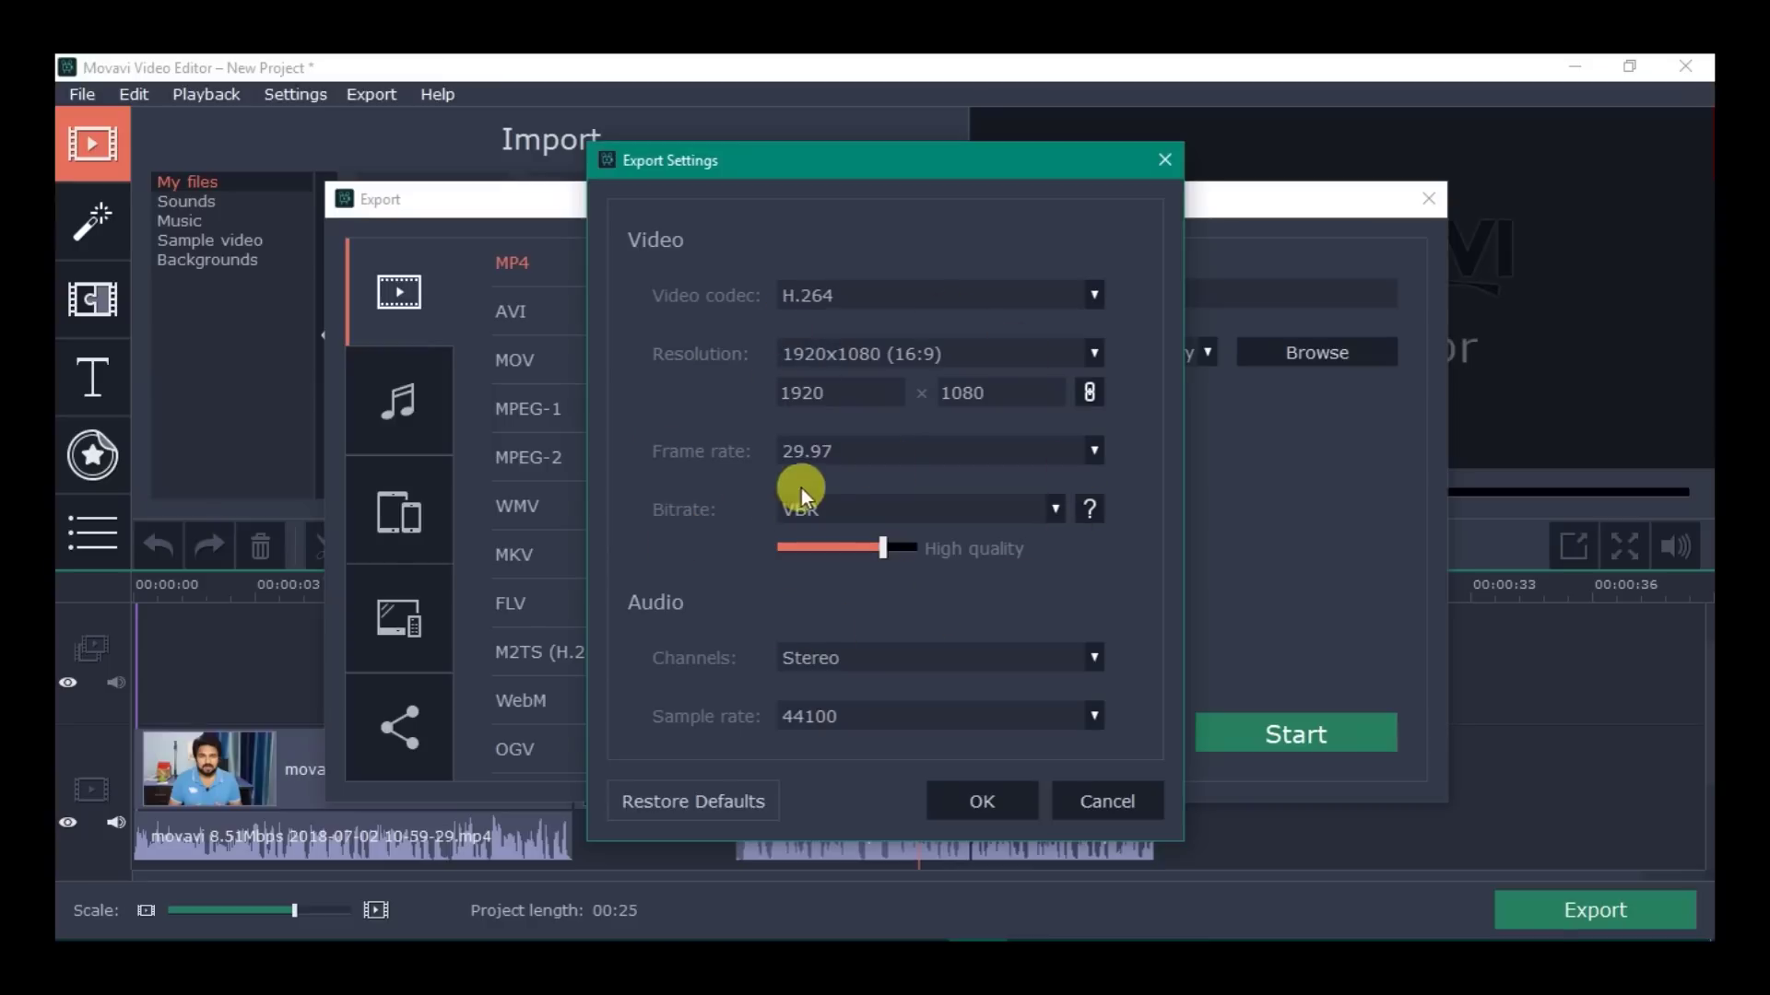
click(1165, 160)
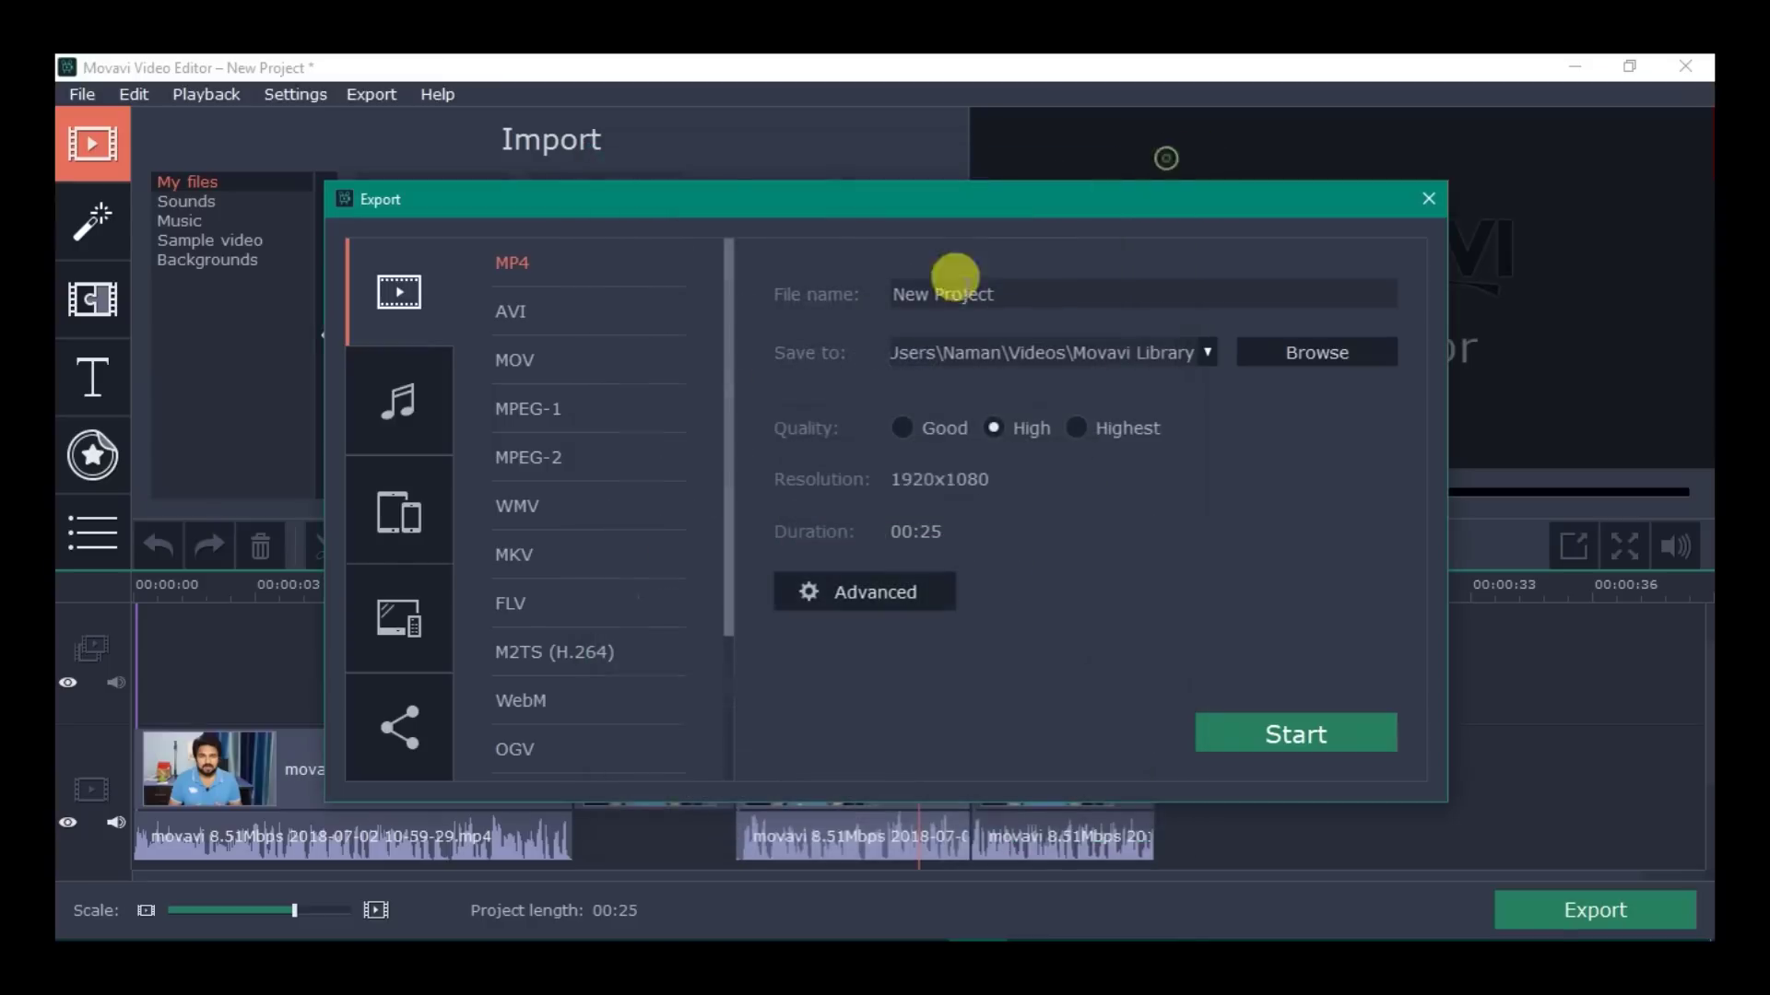
click(1296, 735)
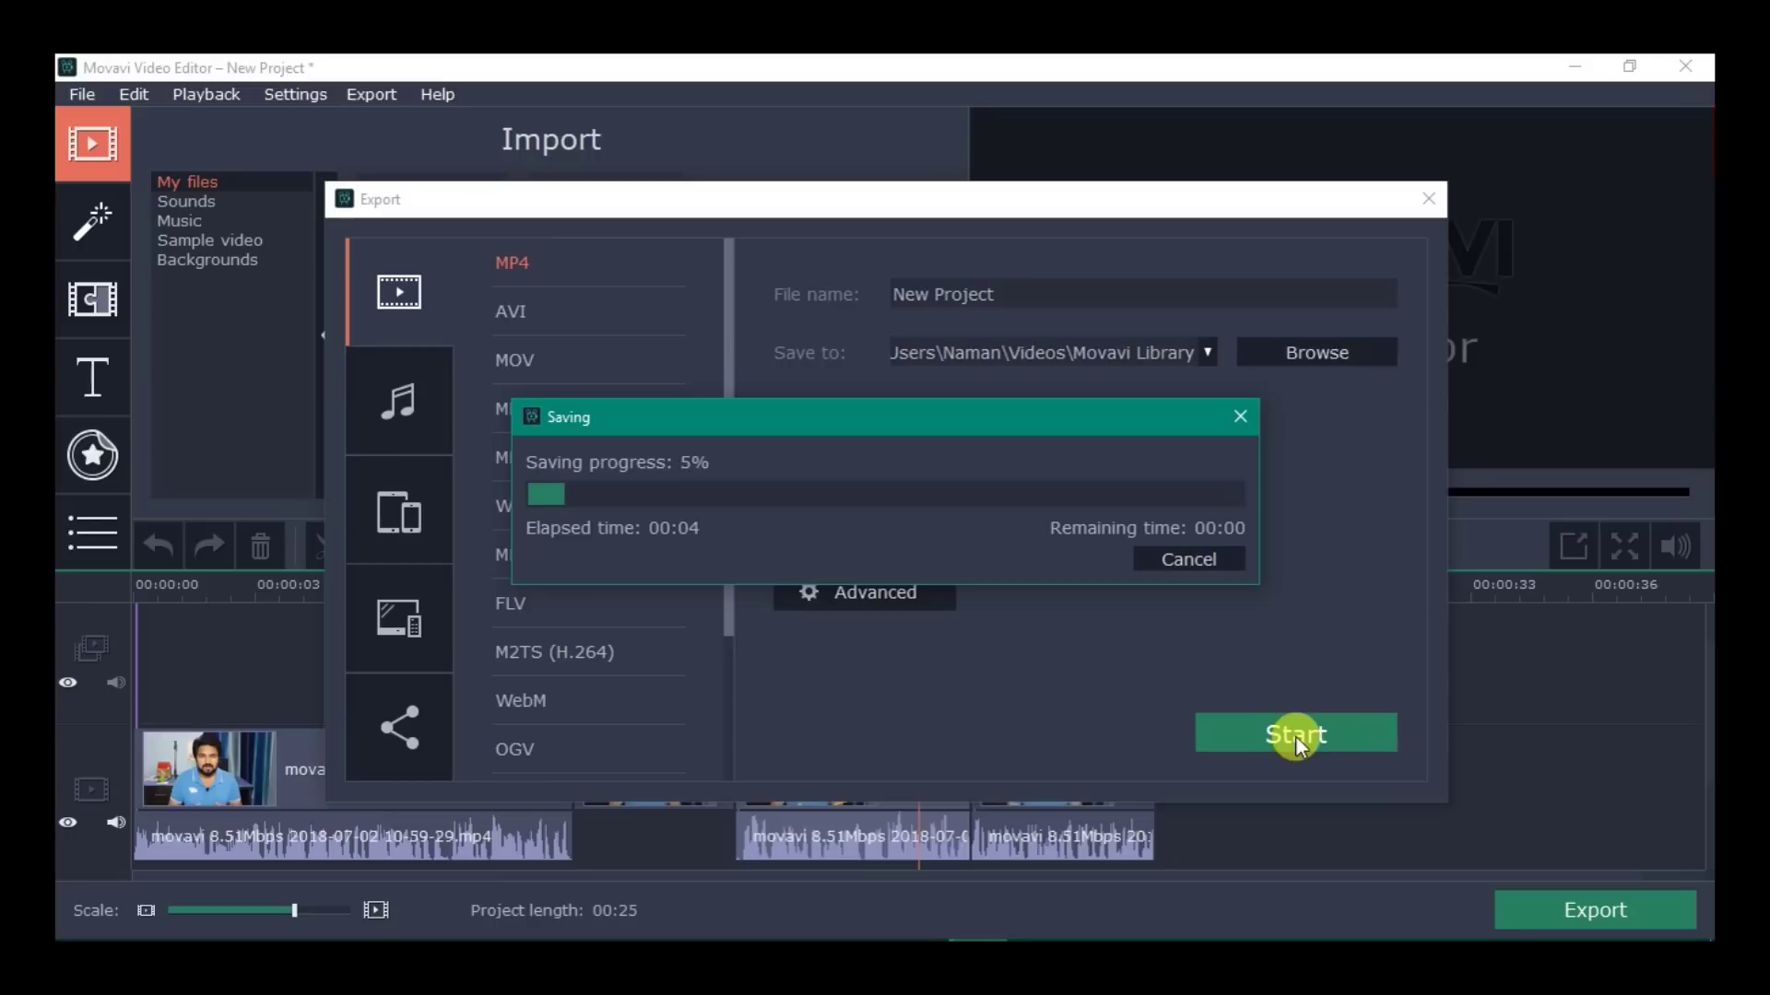